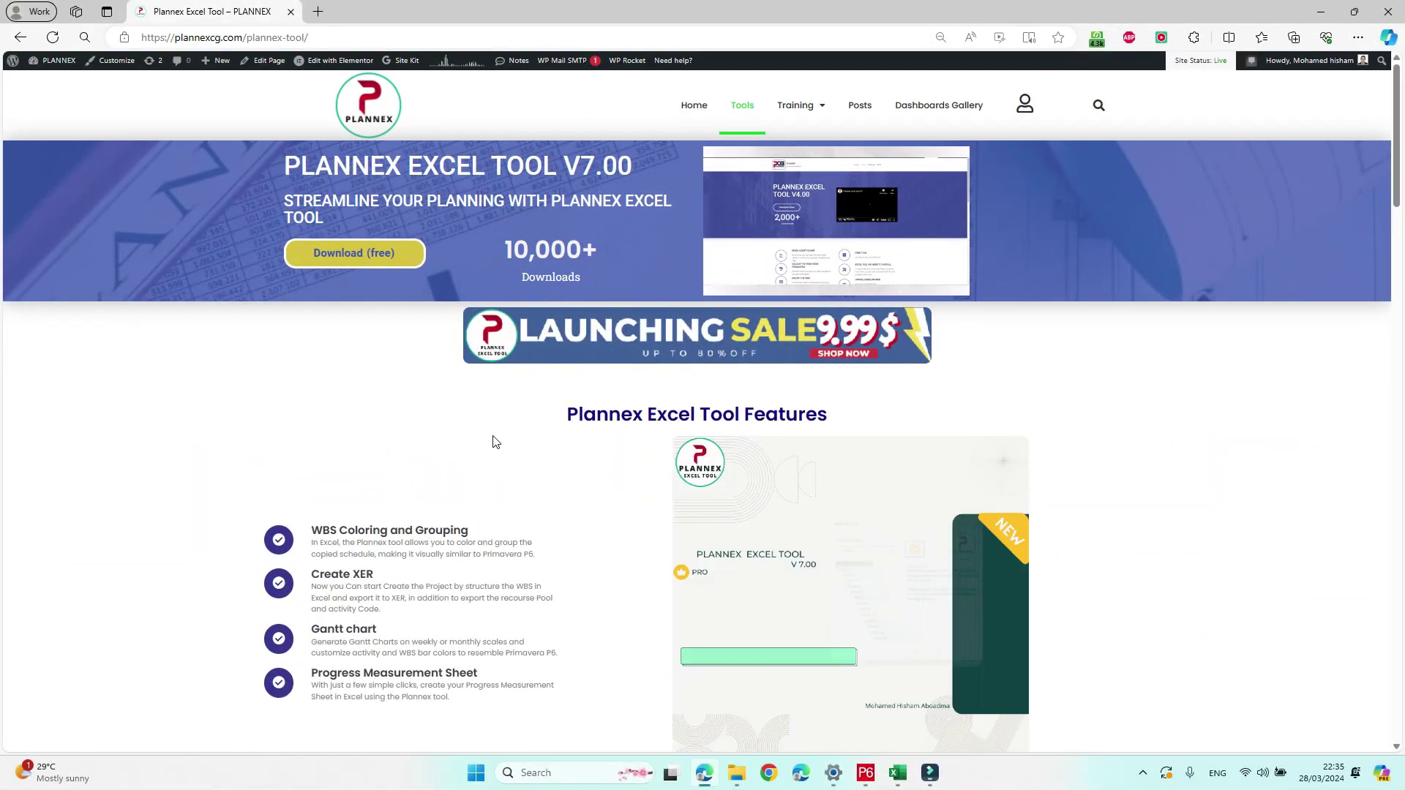
Step: Look through the Plannex Excel Tool web page down to the version comparison and download form, and switch to Excel
{"action": "scroll", "coordinate": [365, 333], "scroll_direction": "down", "scroll_amount": 10}
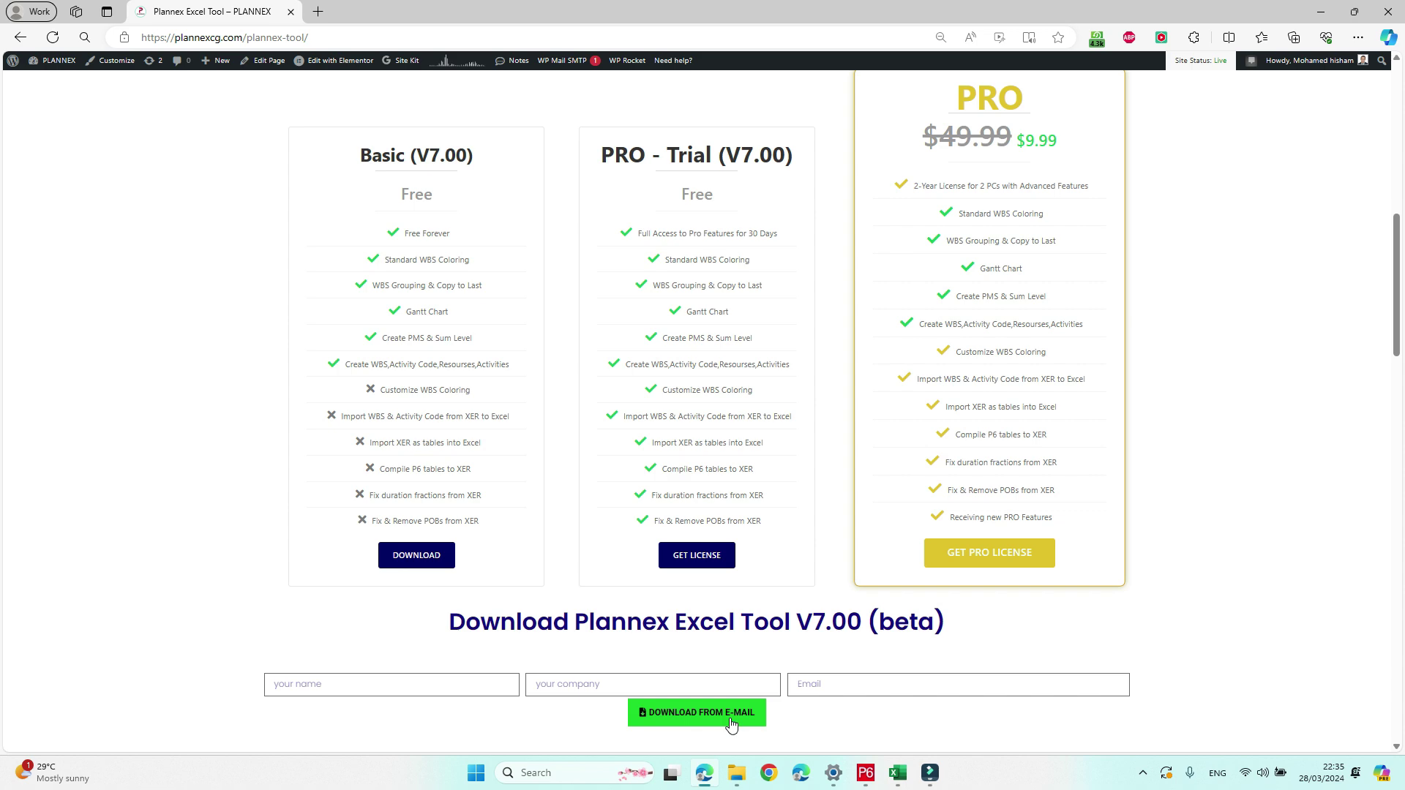
{"action": "left_click", "coordinate": [1323, 6]}
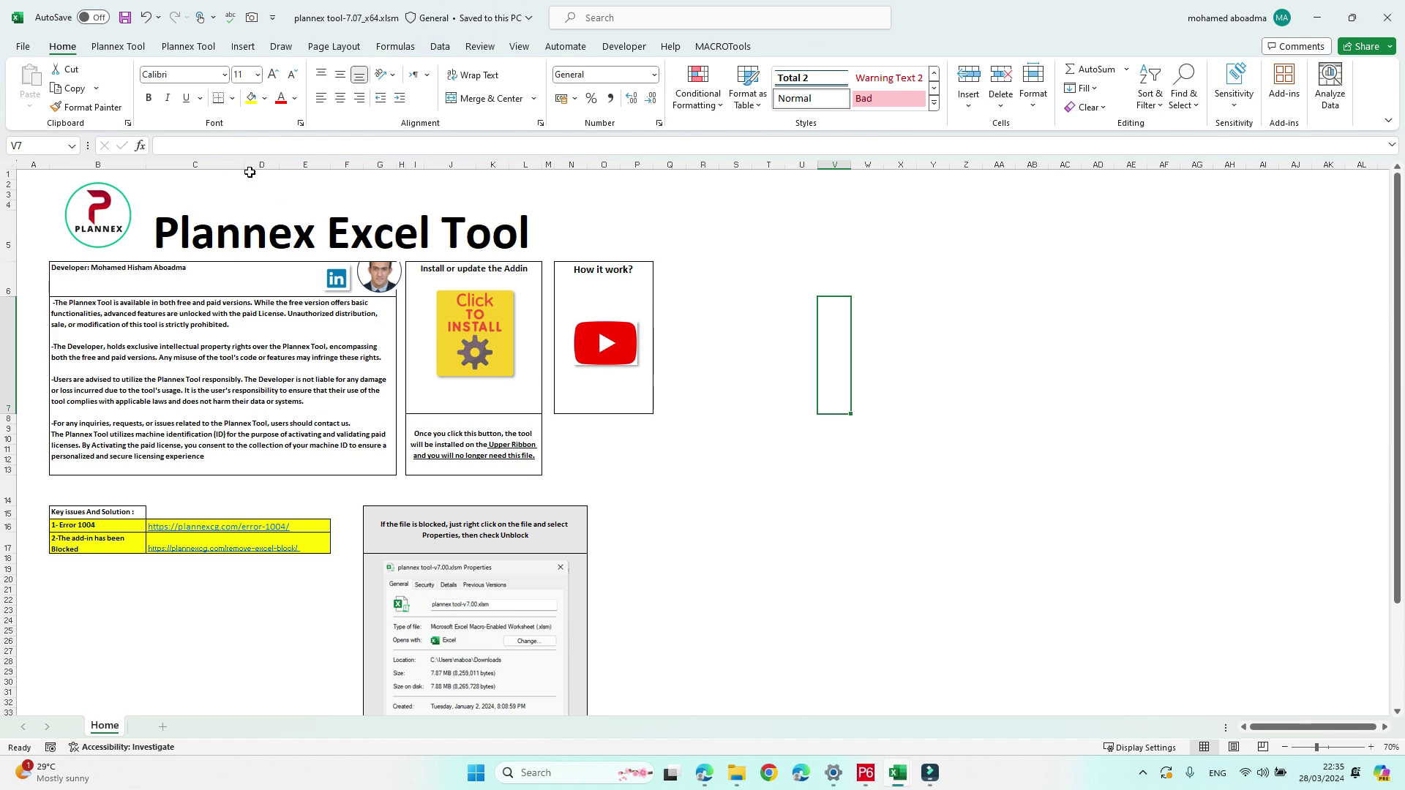
Step: Show the Plannex Tool commands in plannex tool-7.07_x64.xlsm and close that workbook
{"action": "left_click", "coordinate": [183, 49]}
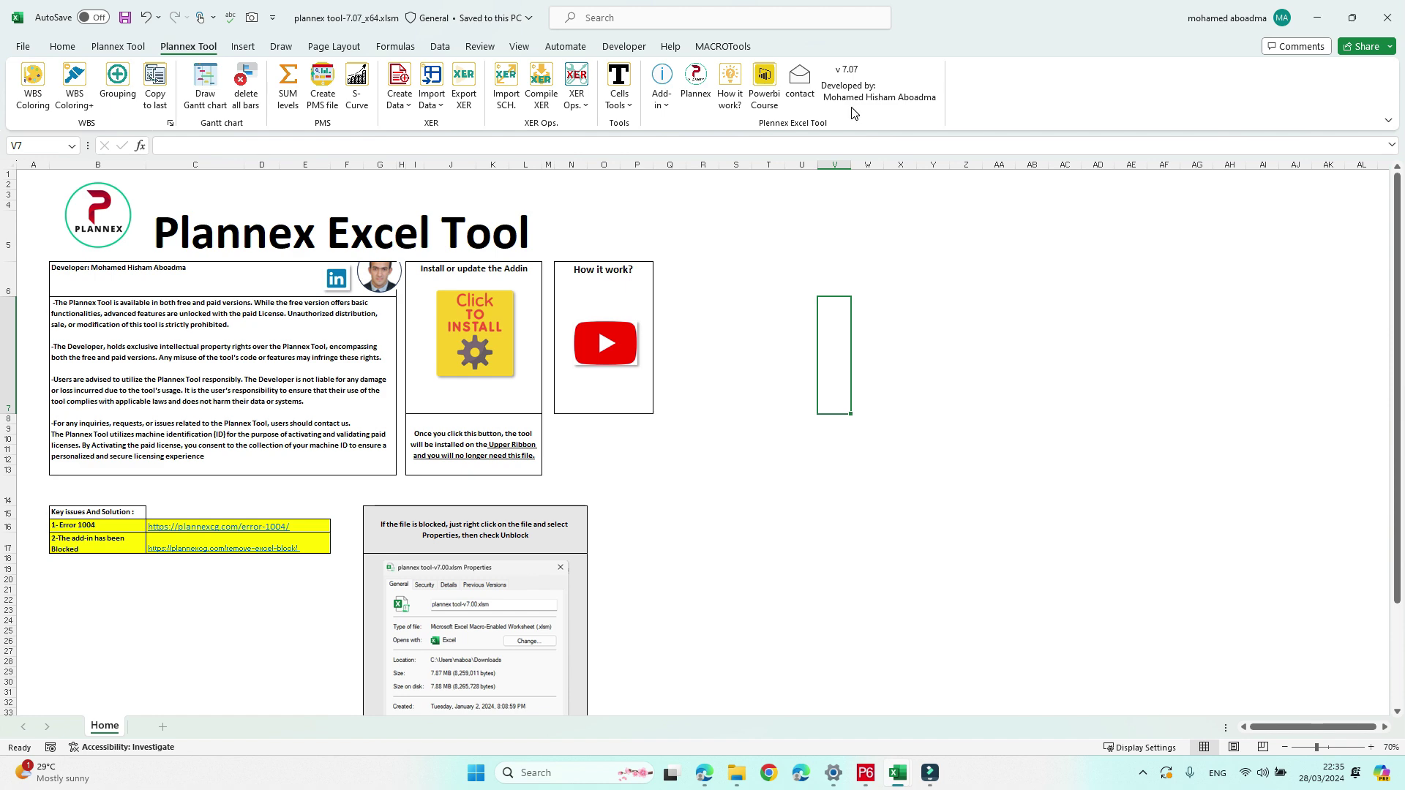
{"action": "left_click", "coordinate": [799, 238]}
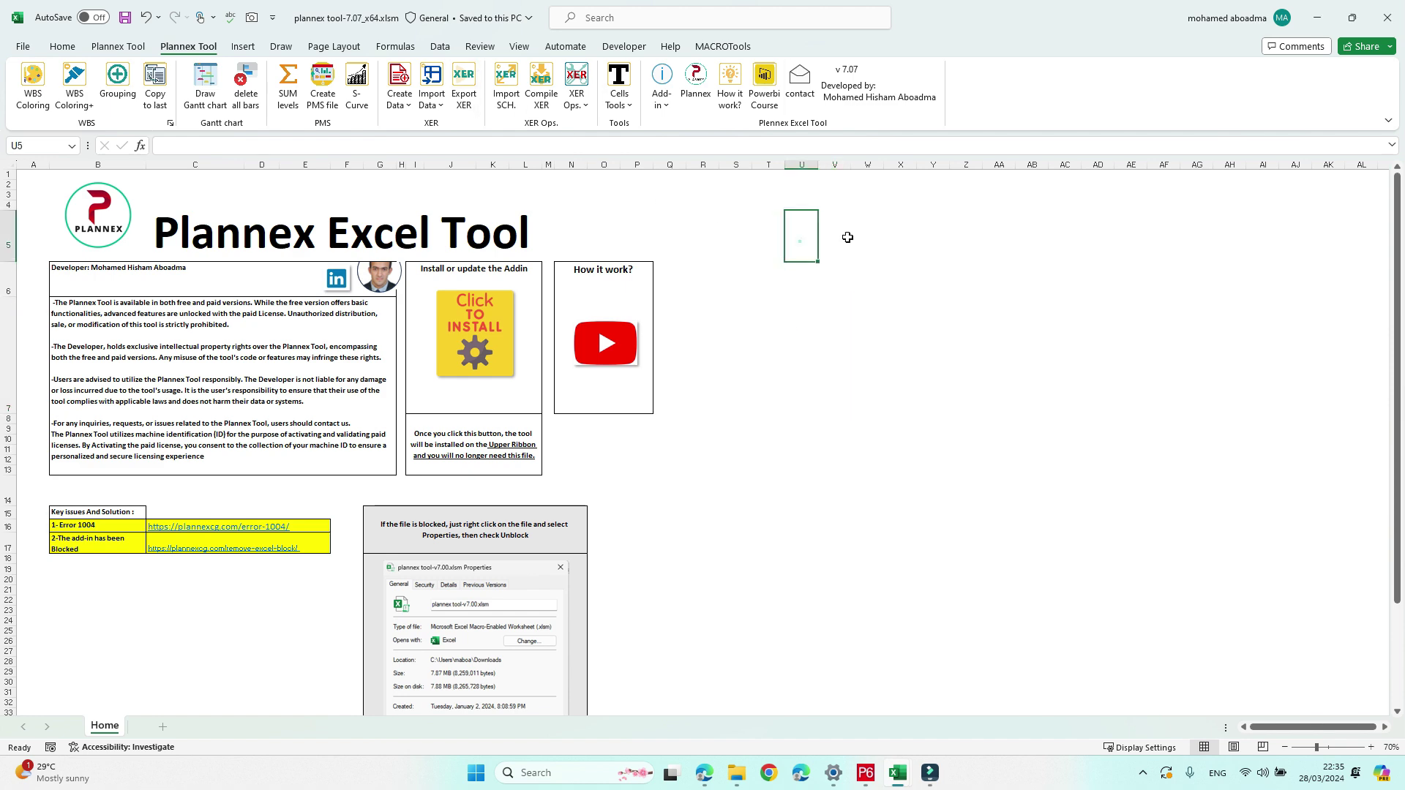
{"action": "left_click", "coordinate": [1386, 17]}
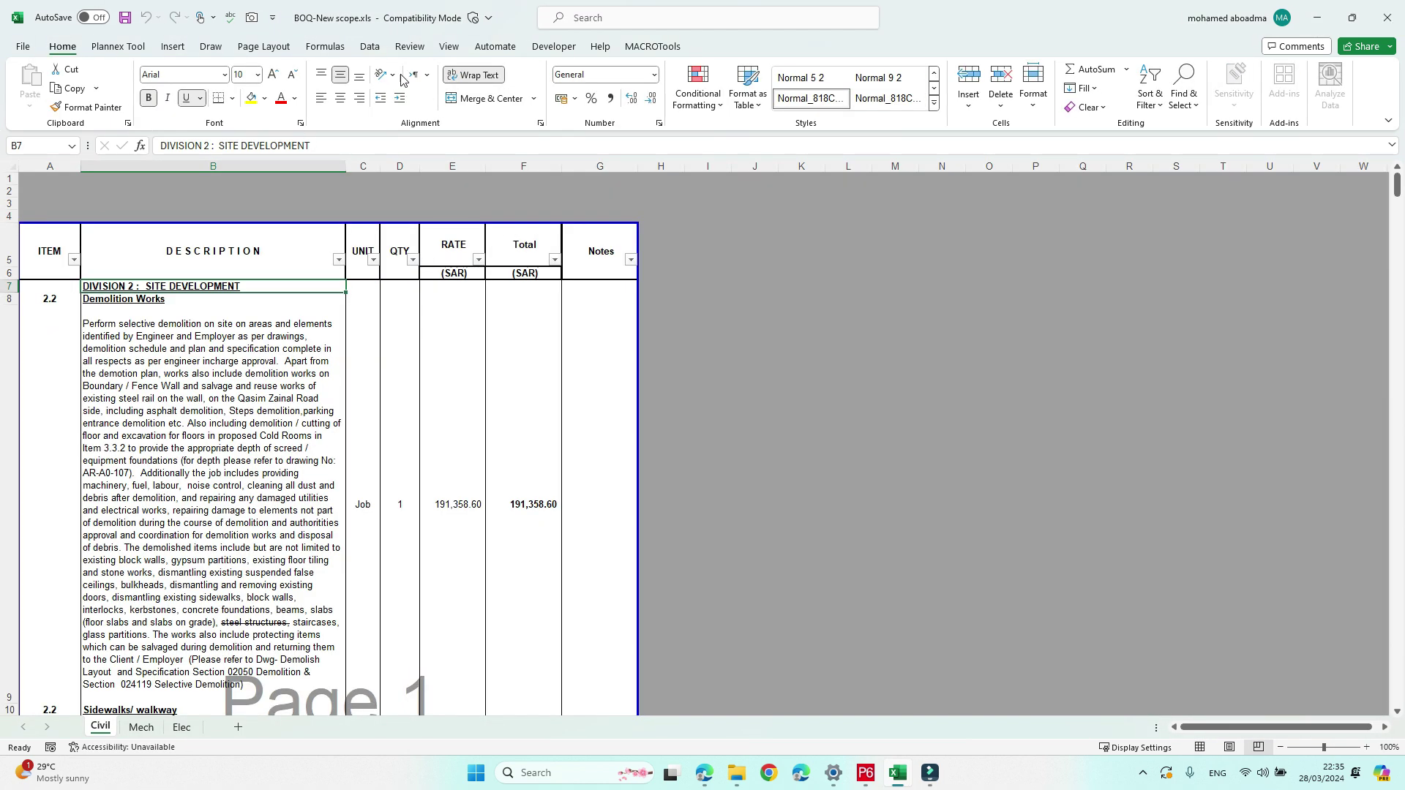
Step: Examine the item descriptions, quantities and rates on the Civil, Mech and Elec sheets of BOQ-New scope.xls
{"action": "scroll", "coordinate": [267, 452], "scroll_direction": "down", "scroll_amount": 2}
{"action": "scroll", "coordinate": [267, 452], "scroll_direction": "down", "scroll_amount": 2}
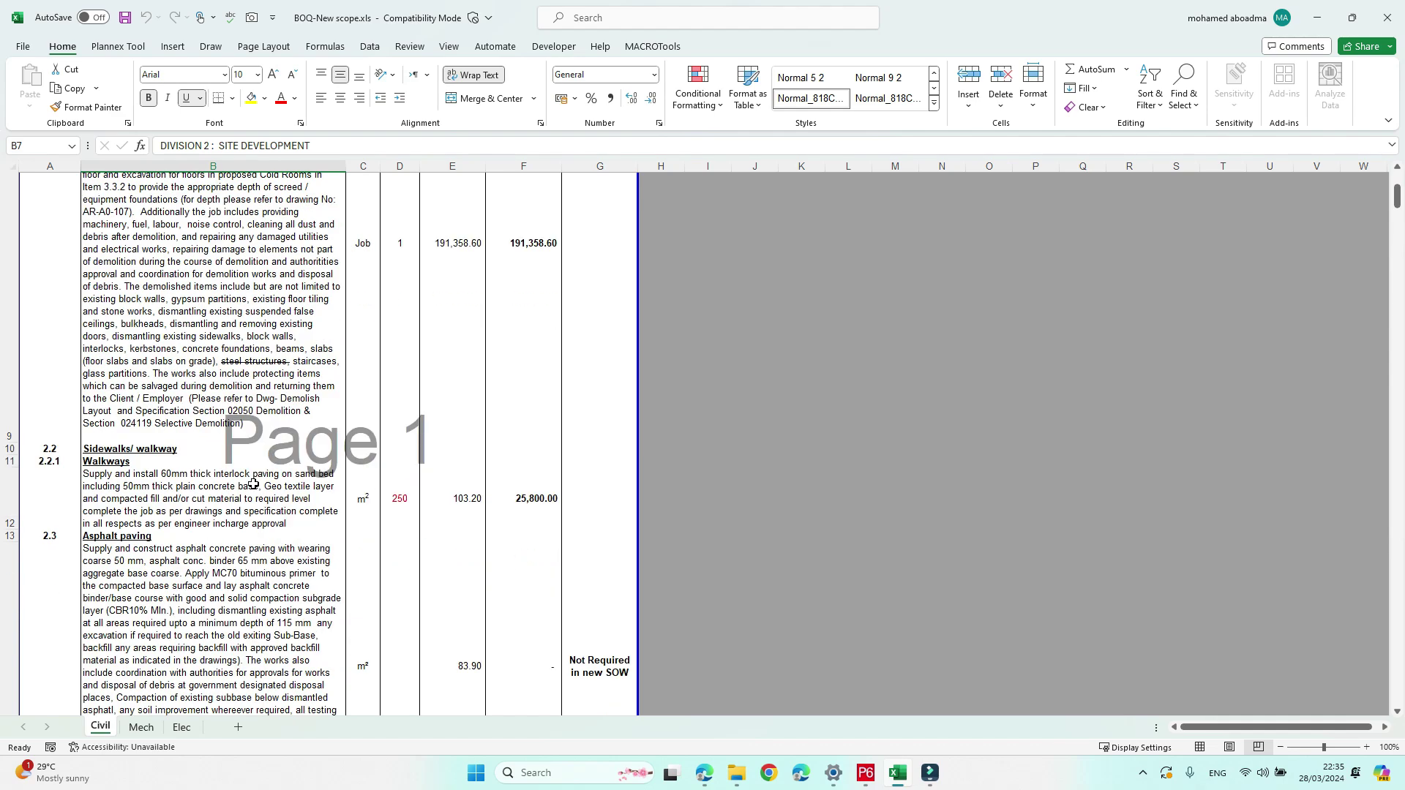
{"action": "scroll", "coordinate": [256, 476], "scroll_direction": "up", "scroll_amount": 3}
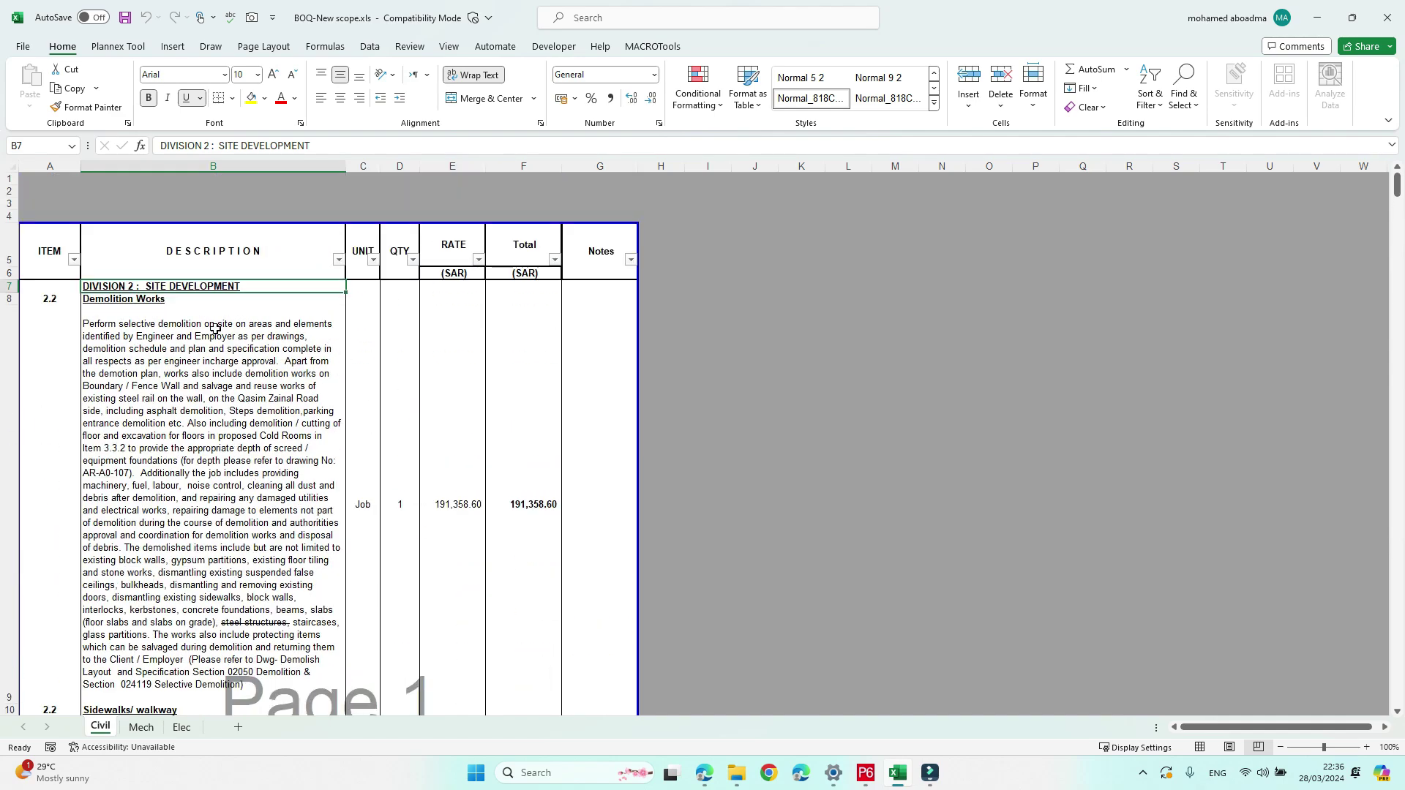
{"action": "left_click", "coordinate": [141, 731]}
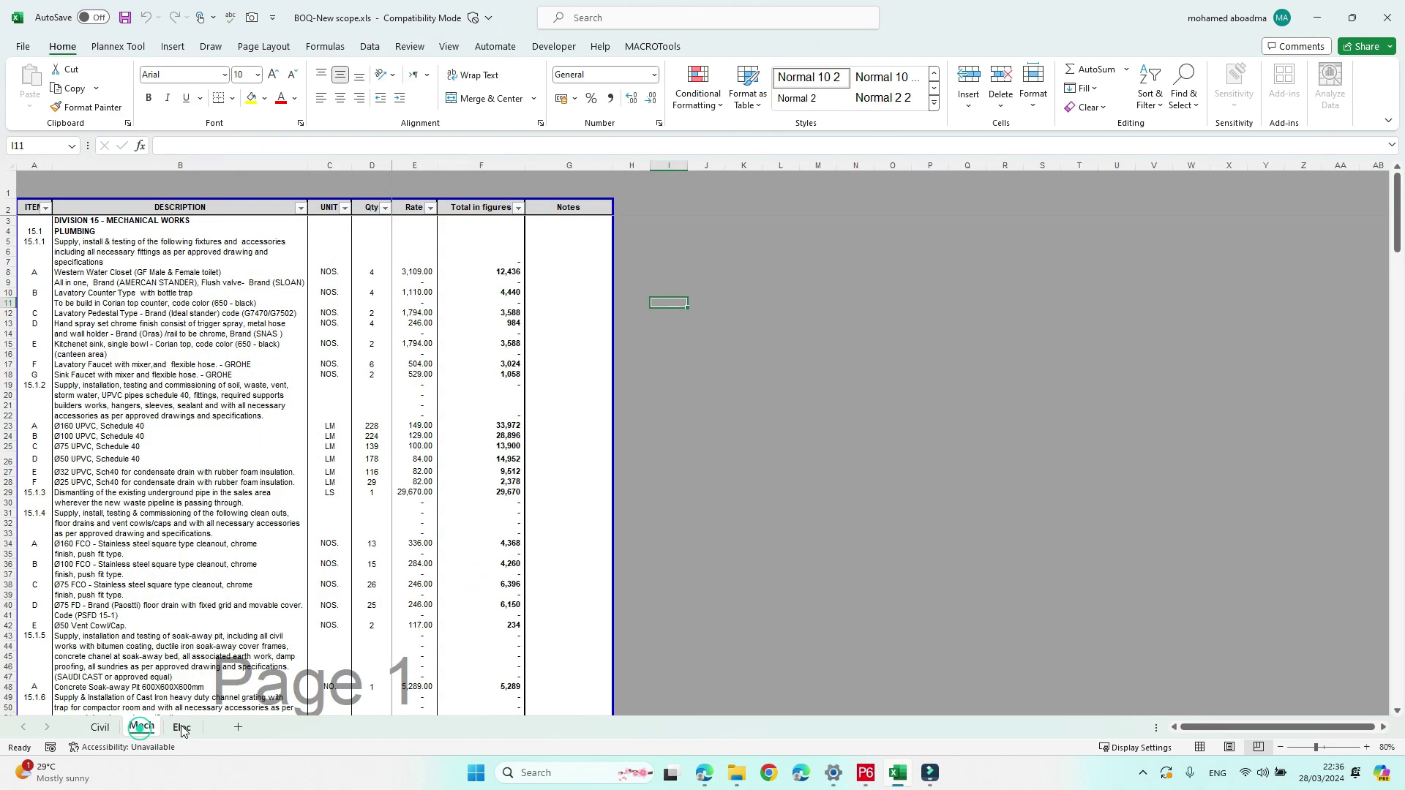
{"action": "left_click", "coordinate": [181, 726]}
{"action": "scroll", "coordinate": [240, 375], "scroll_direction": "up", "scroll_amount": 3}
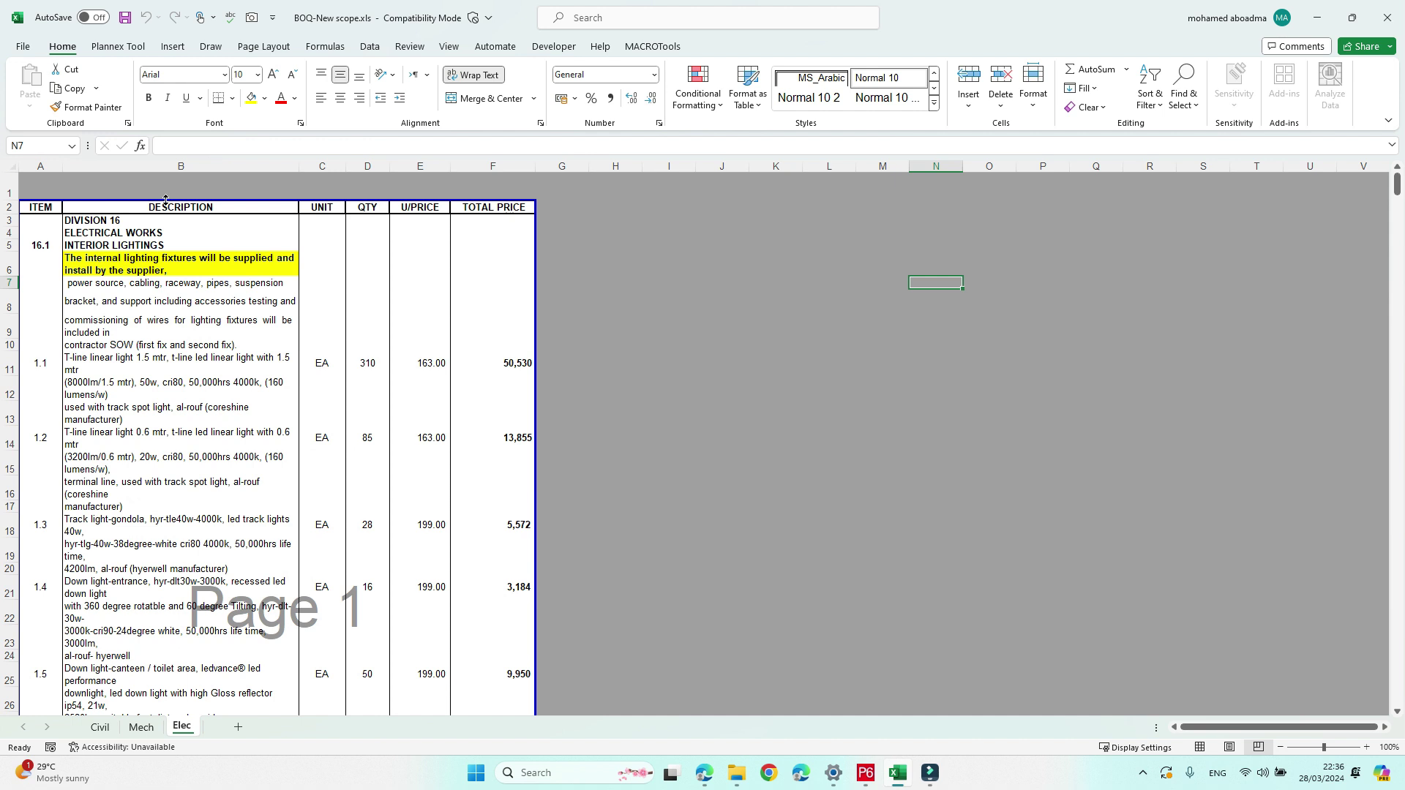
{"action": "left_click", "coordinate": [176, 166]}
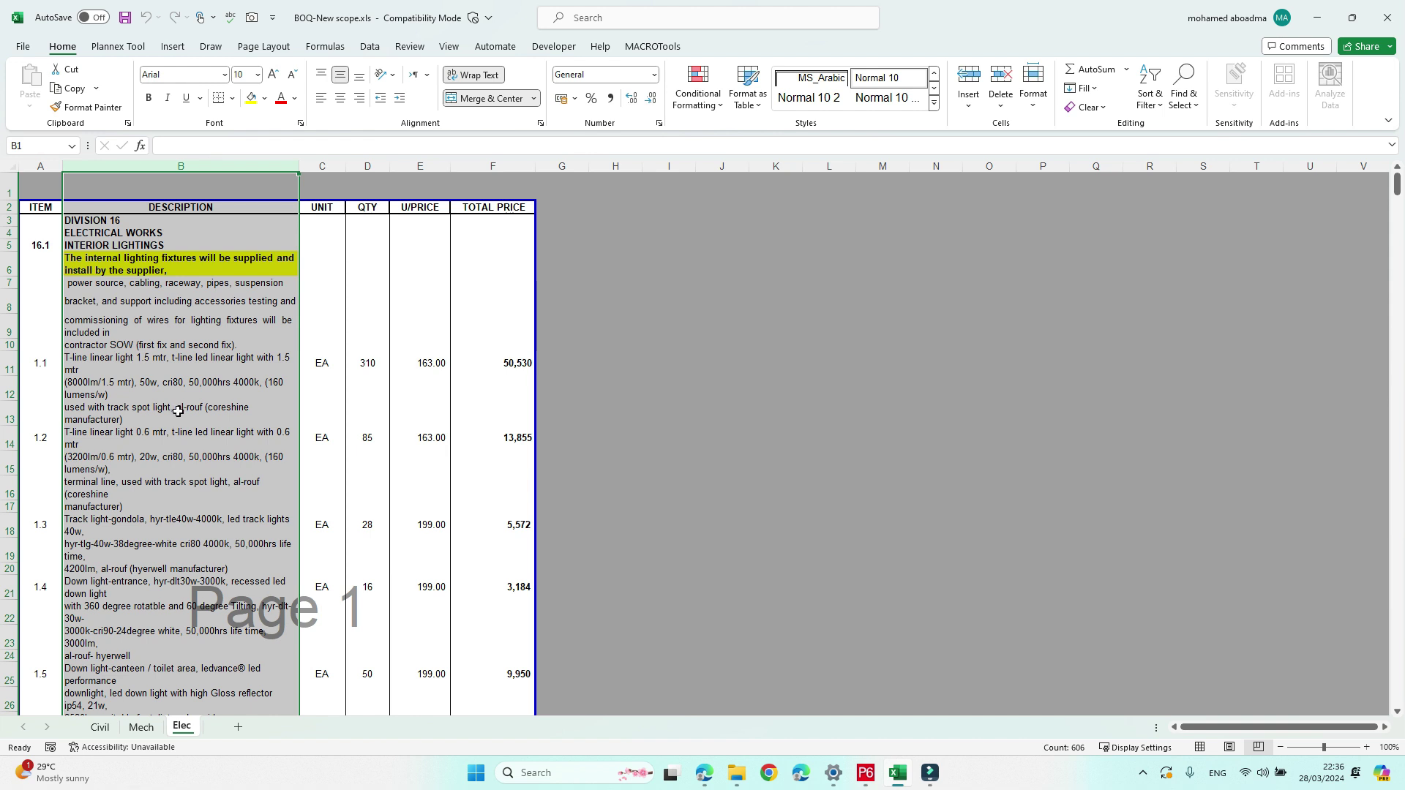
{"action": "left_click", "coordinate": [697, 379]}
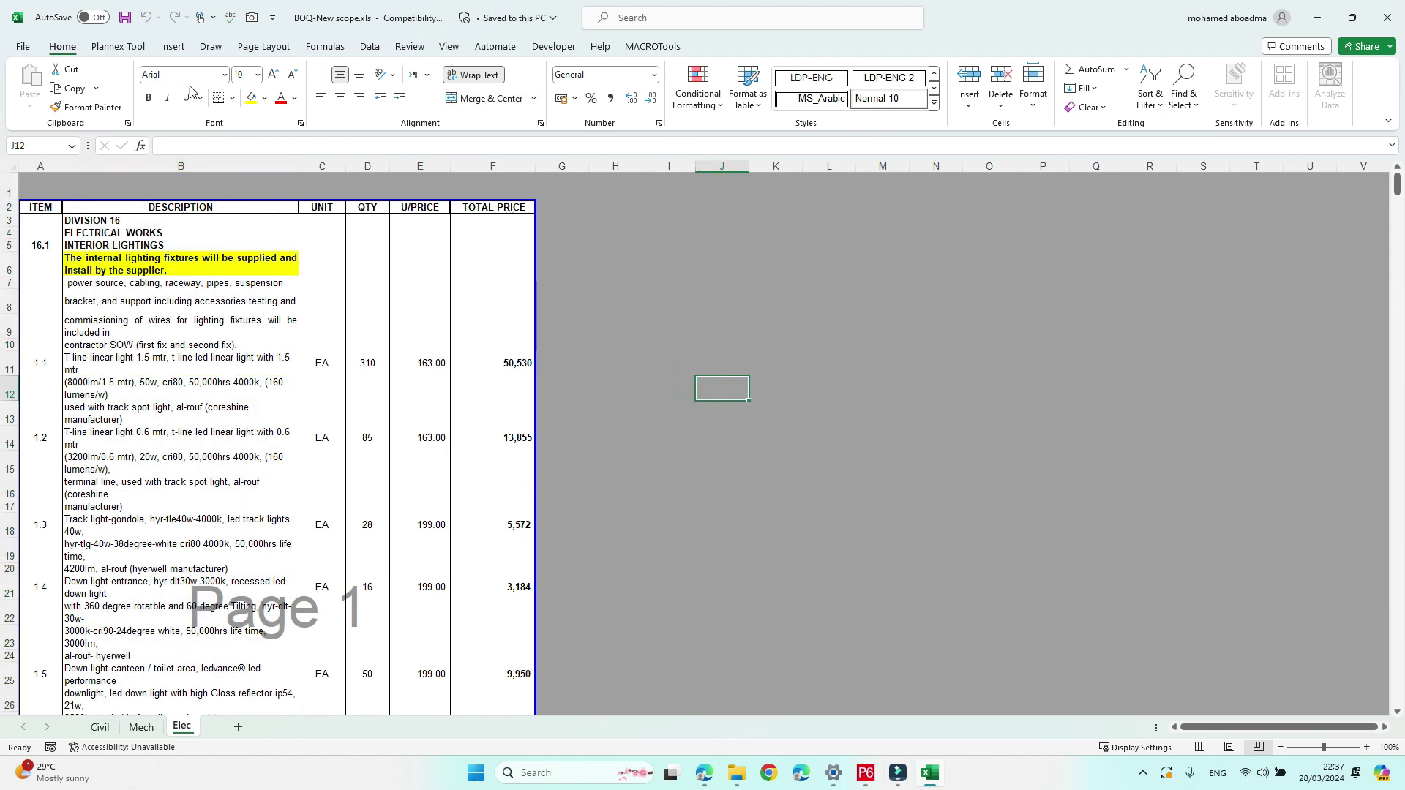
Step: Create a resource pool sheet with the Plannex Start RSRC command and inspect its Level1 to Level6 headers
{"action": "left_click", "coordinate": [111, 47]}
{"action": "left_click", "coordinate": [406, 108]}
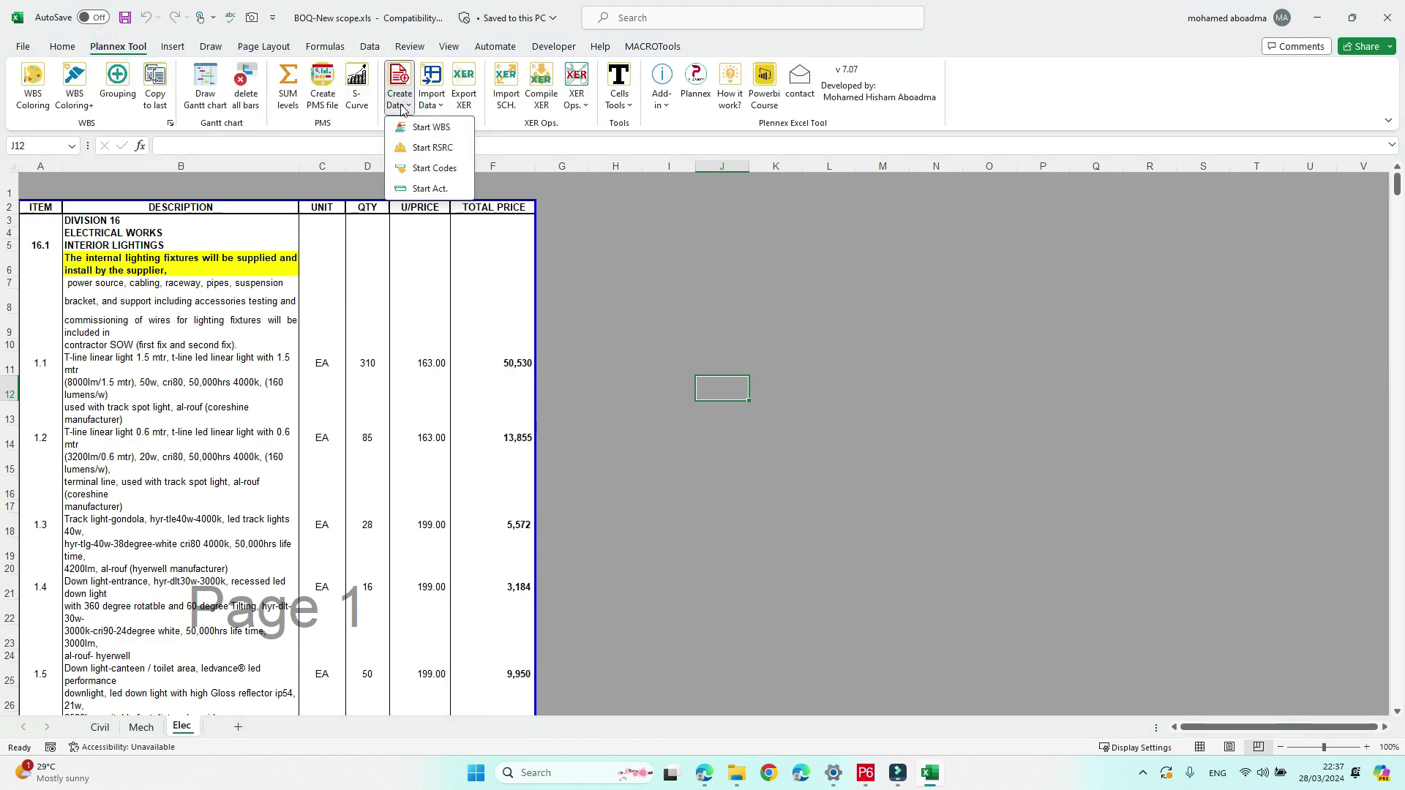
{"action": "left_click", "coordinate": [436, 150]}
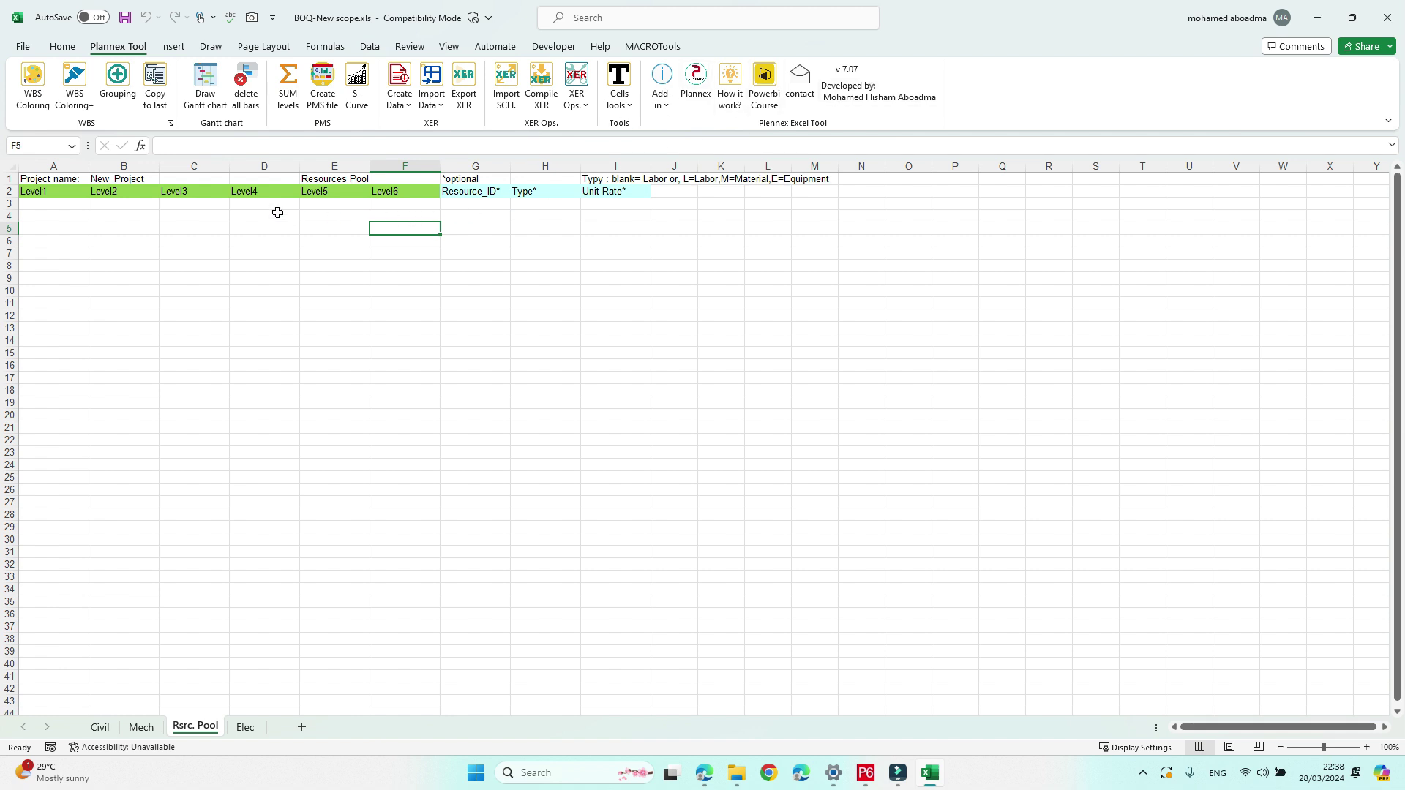
{"action": "left_click_drag", "start_coordinate": [272, 193], "coordinate": [33, 194]}
{"action": "left_click_drag", "start_coordinate": [407, 192], "coordinate": [33, 192]}
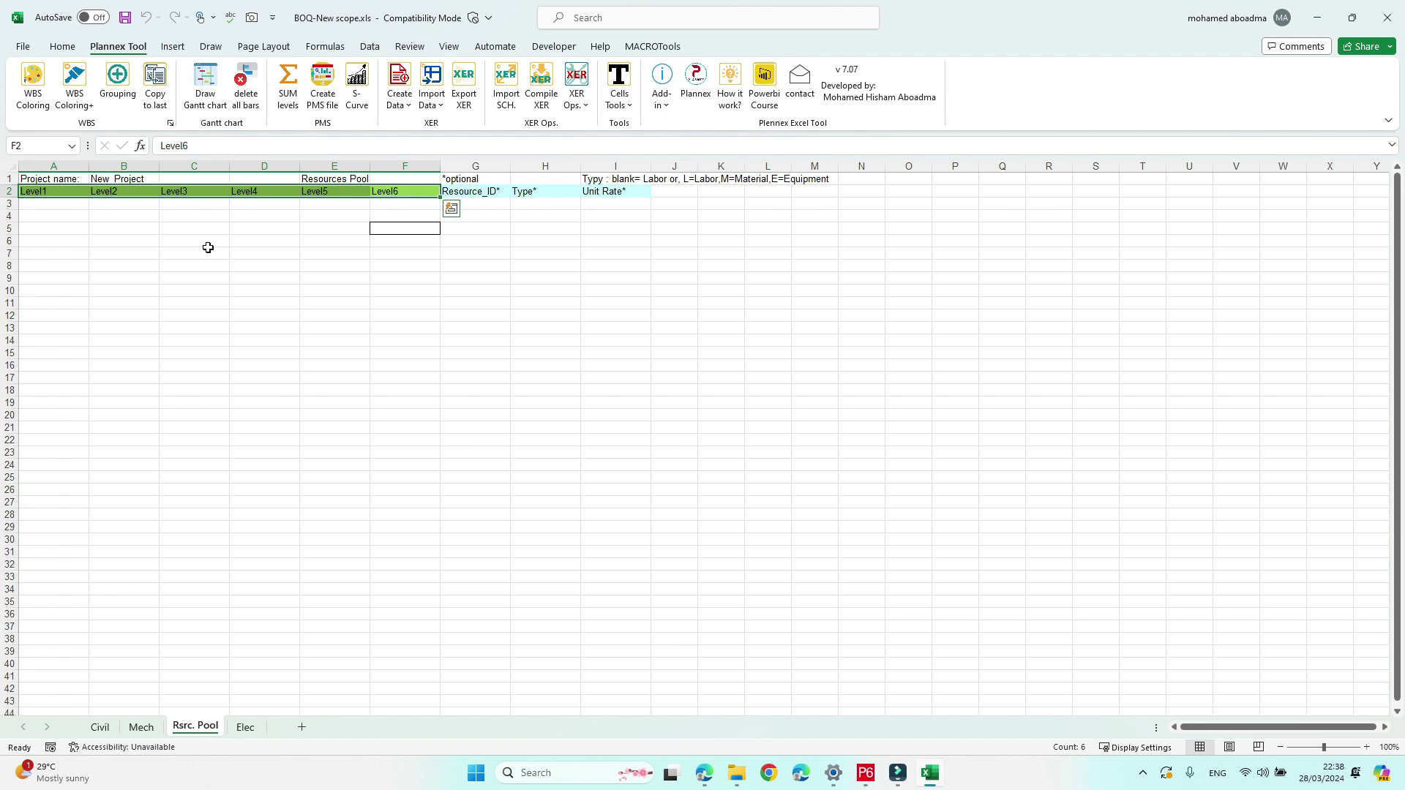
{"action": "left_click", "coordinate": [344, 330]}
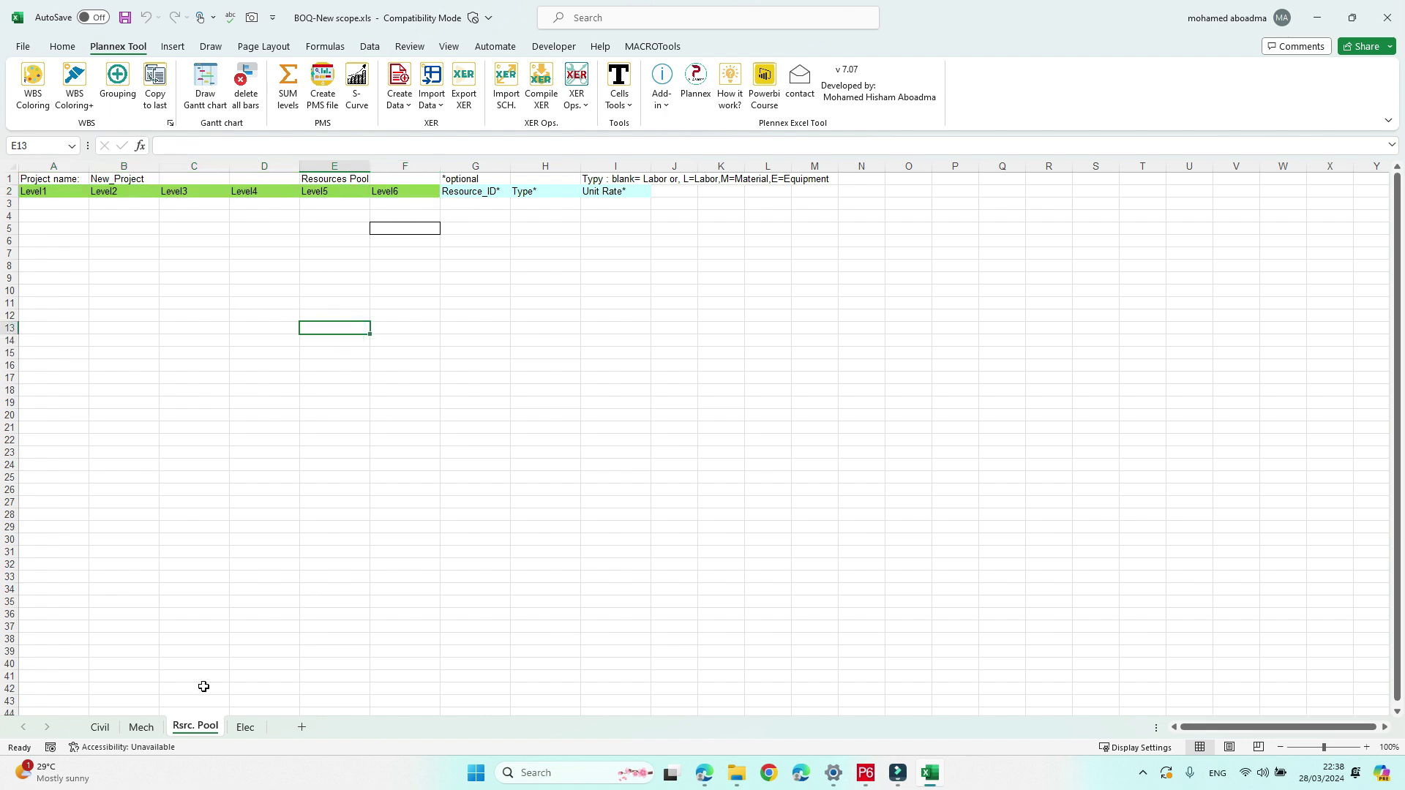
Step: Review the bill items on the Civil sheet from the demolition works down to the excavation and earthwork section
{"action": "left_click", "coordinate": [100, 727]}
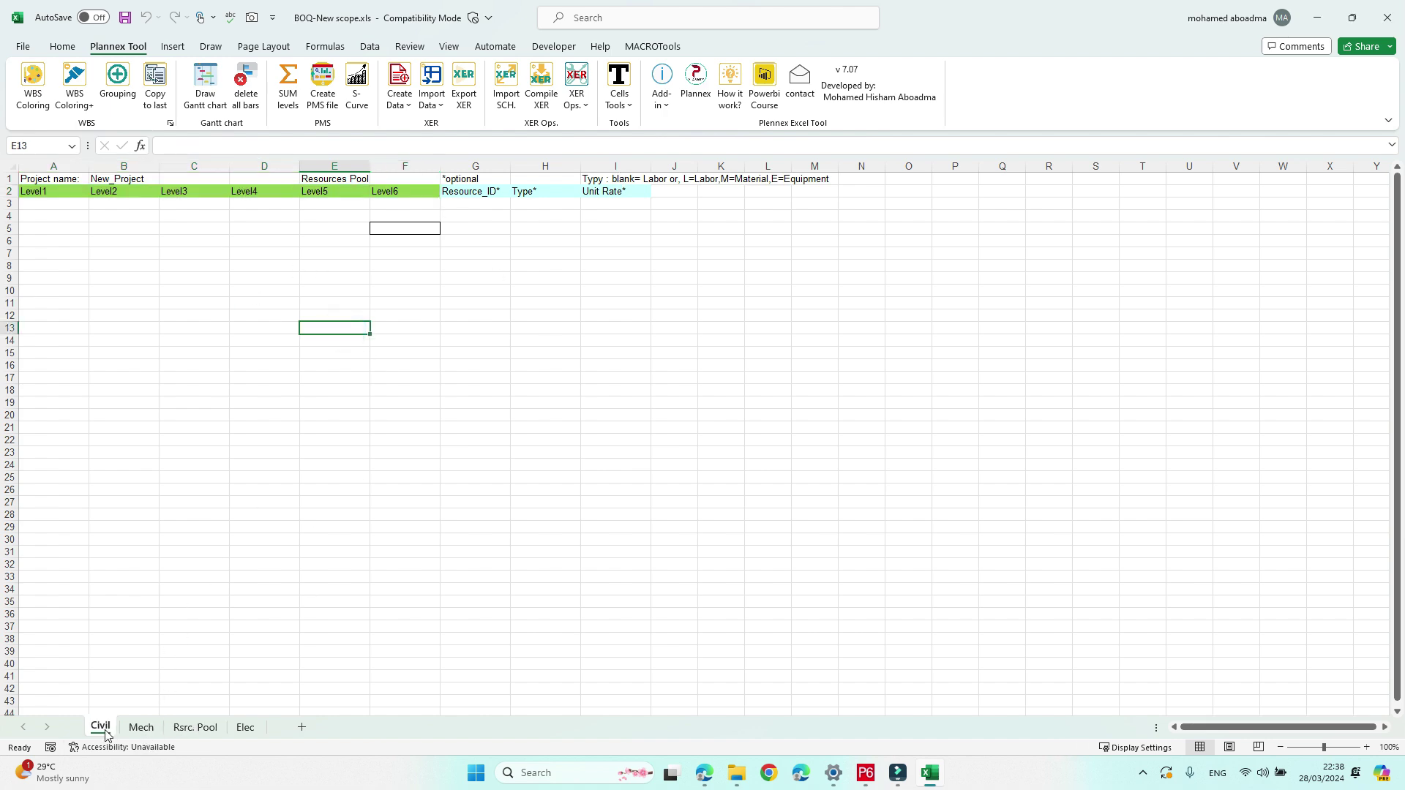
{"action": "left_click", "coordinate": [238, 374]}
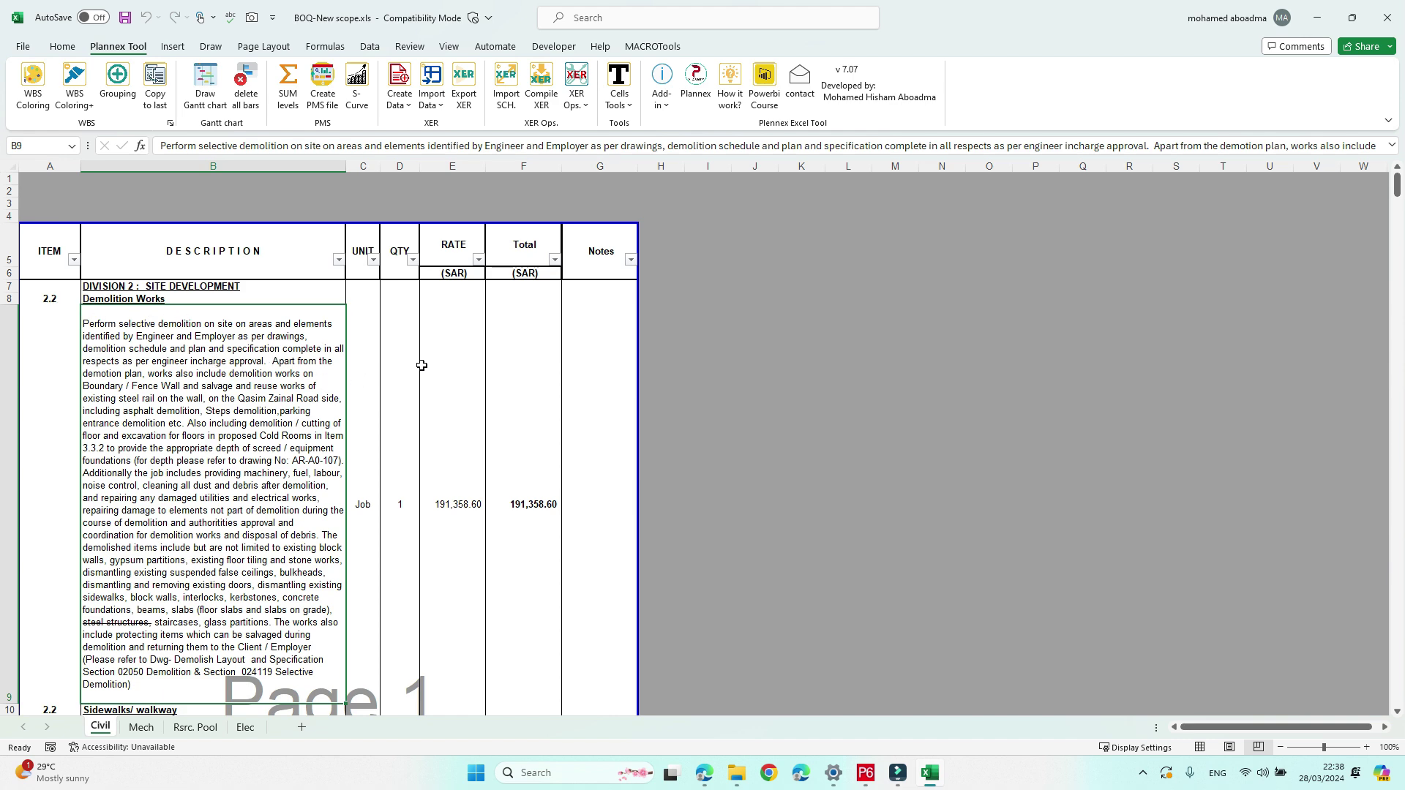
{"action": "scroll", "coordinate": [416, 466], "scroll_direction": "down", "scroll_amount": 3}
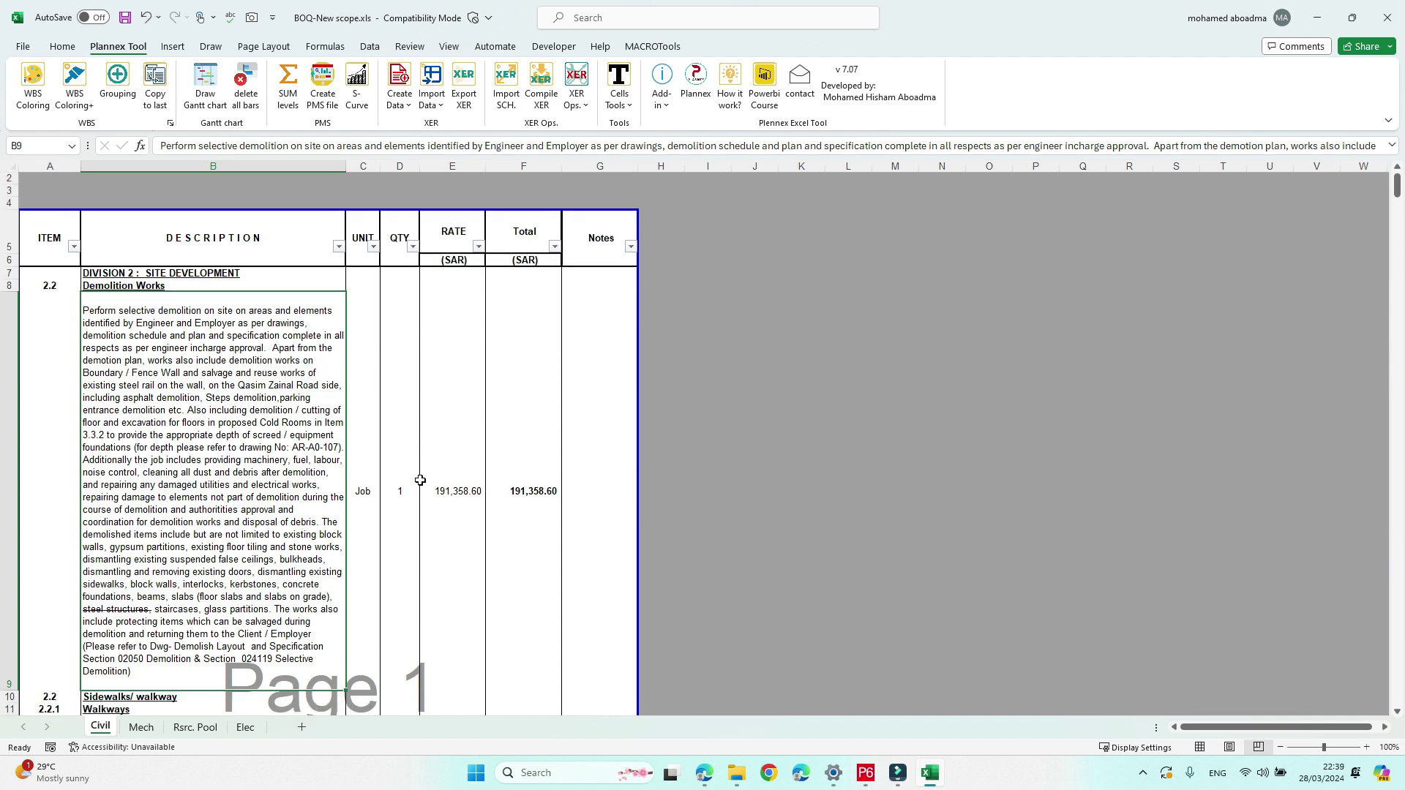
{"action": "scroll", "coordinate": [415, 466], "scroll_direction": "down", "scroll_amount": 7}
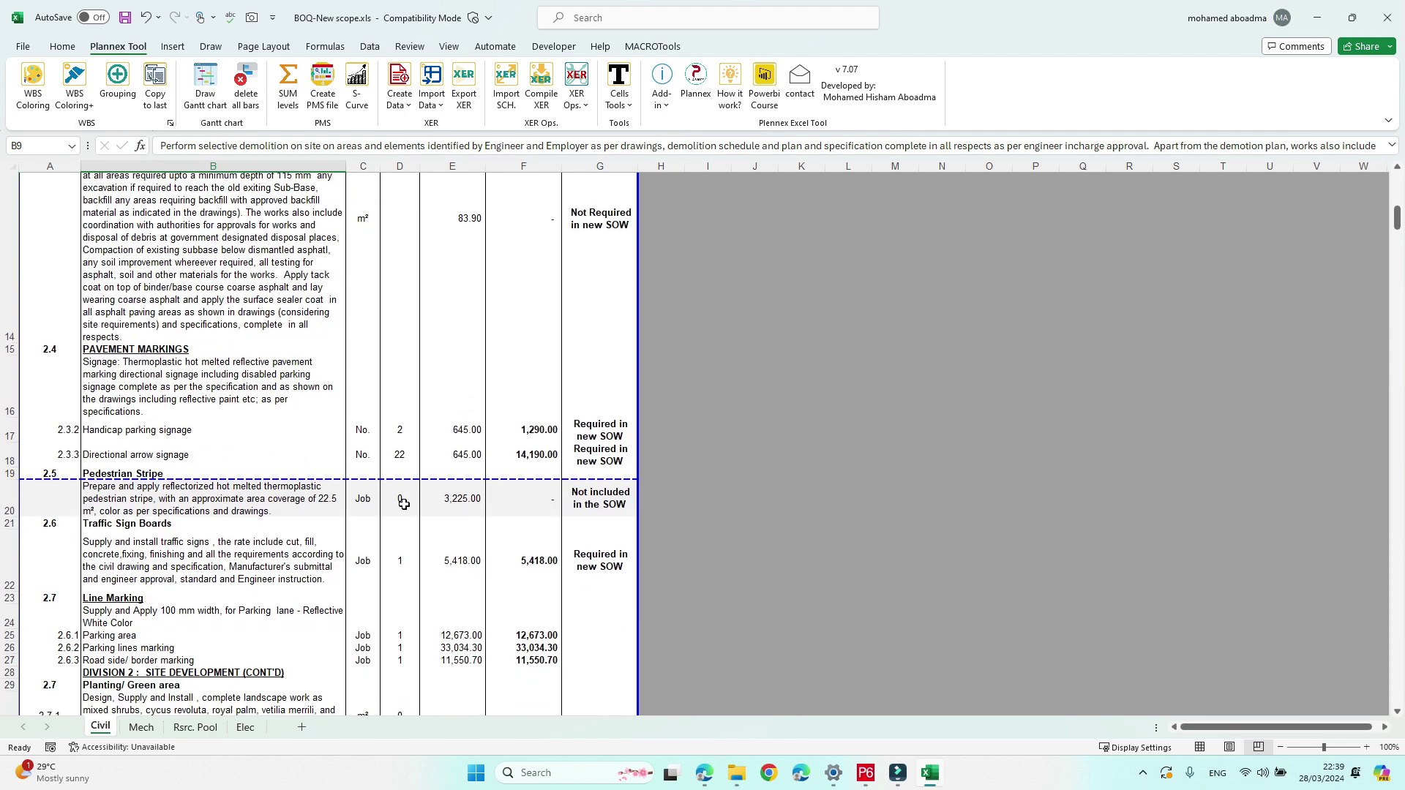
{"action": "scroll", "coordinate": [417, 552], "scroll_direction": "down", "scroll_amount": 2}
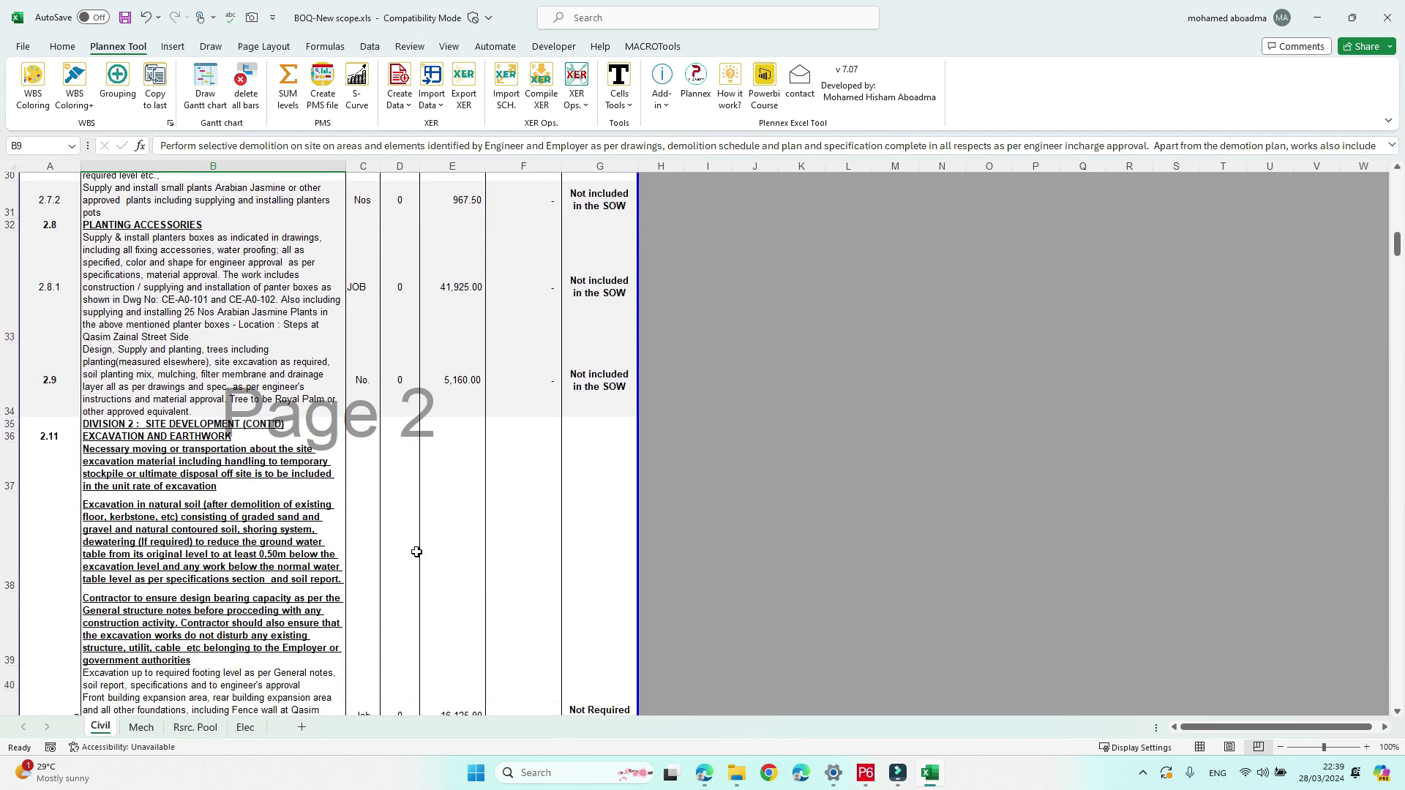
{"action": "scroll", "coordinate": [477, 521], "scroll_direction": "up", "scroll_amount": 8}
{"action": "scroll", "coordinate": [479, 517], "scroll_direction": "up", "scroll_amount": 6}
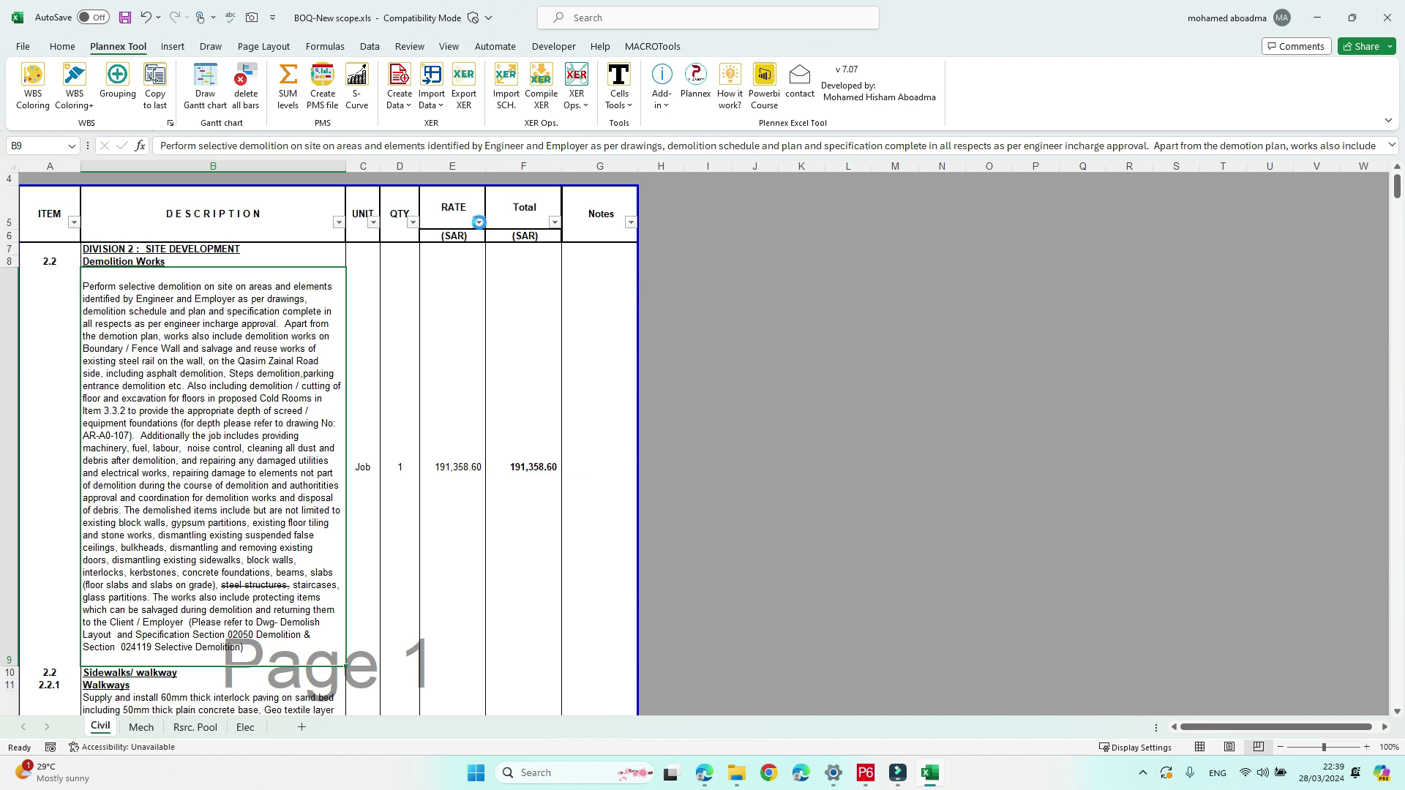
Step: Filter the Civil sheet's RATE column to exclude (SAR) and (Blanks), and look through the remaining items
{"action": "left_click", "coordinate": [478, 222]}
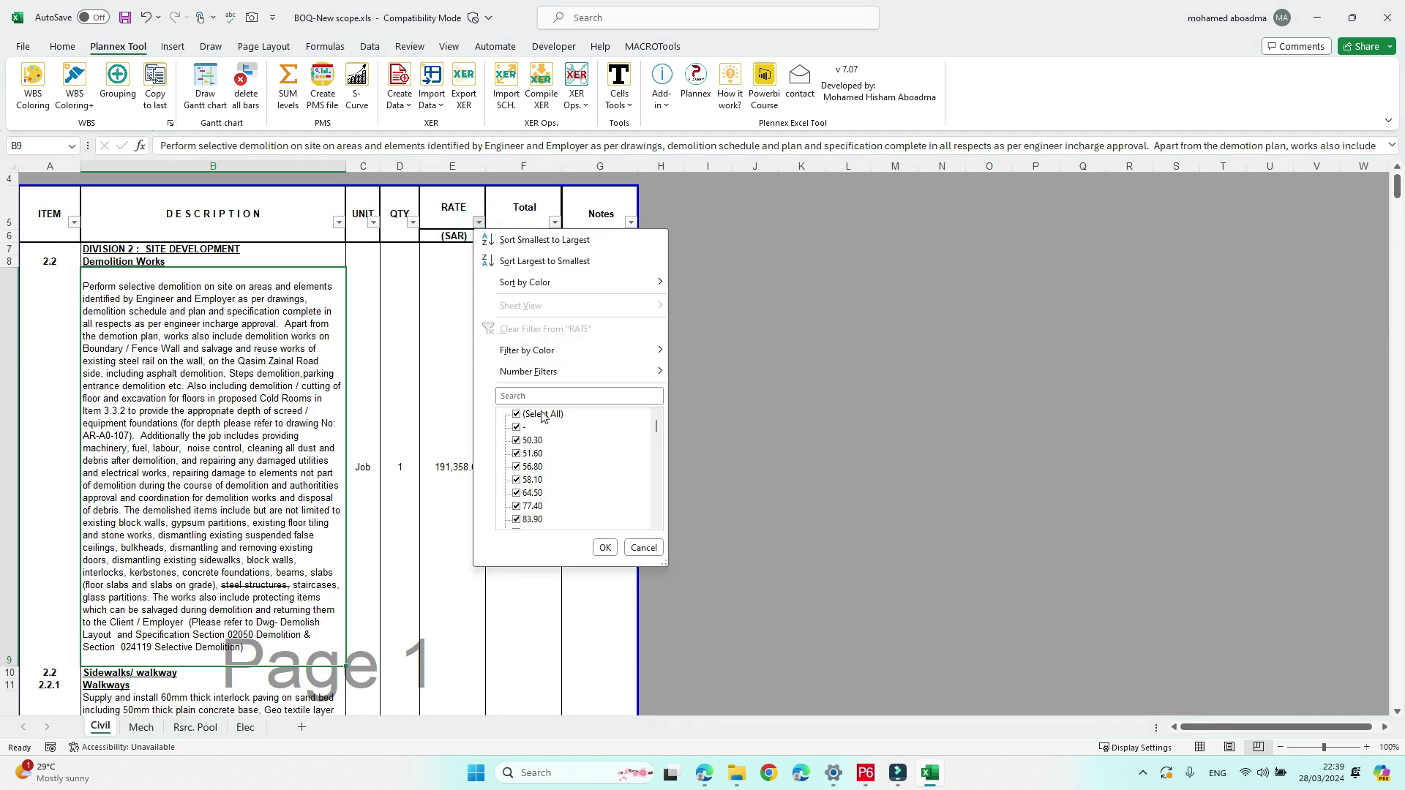
{"action": "left_click", "coordinate": [539, 415]}
{"action": "mouse_move", "coordinate": [656, 428]}
{"action": "left_mouse_down"}
{"action": "mouse_move", "coordinate": [656, 524]}
{"action": "mouse_move", "coordinate": [657, 419]}
{"action": "left_mouse_up"}
{"action": "left_click", "coordinate": [534, 415]}
{"action": "left_click_drag", "start_coordinate": [656, 424], "coordinate": [659, 528]}
{"action": "left_click", "coordinate": [534, 507]}
{"action": "left_click", "coordinate": [537, 519]}
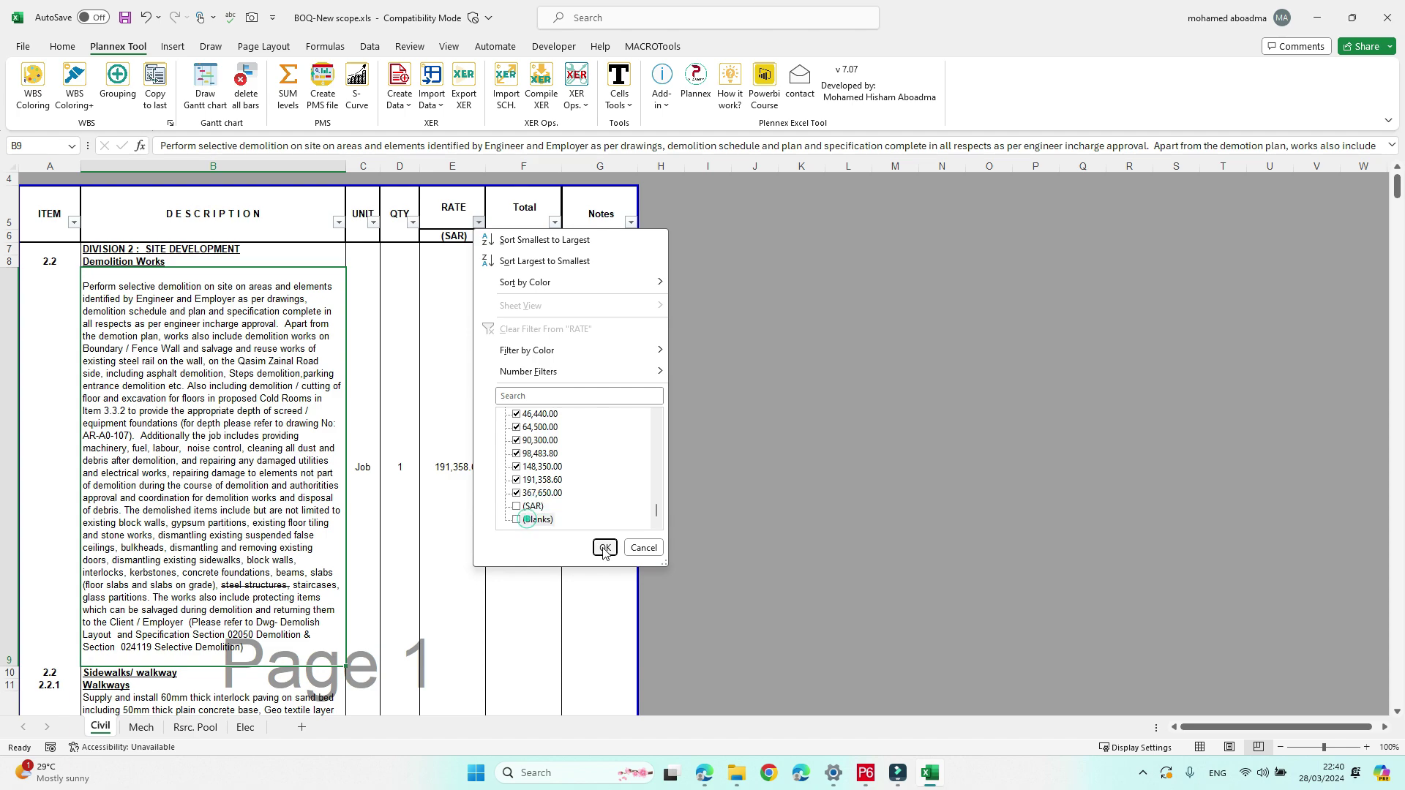
{"action": "left_click", "coordinate": [605, 547]}
{"action": "scroll", "coordinate": [491, 436], "scroll_direction": "down", "scroll_amount": 5}
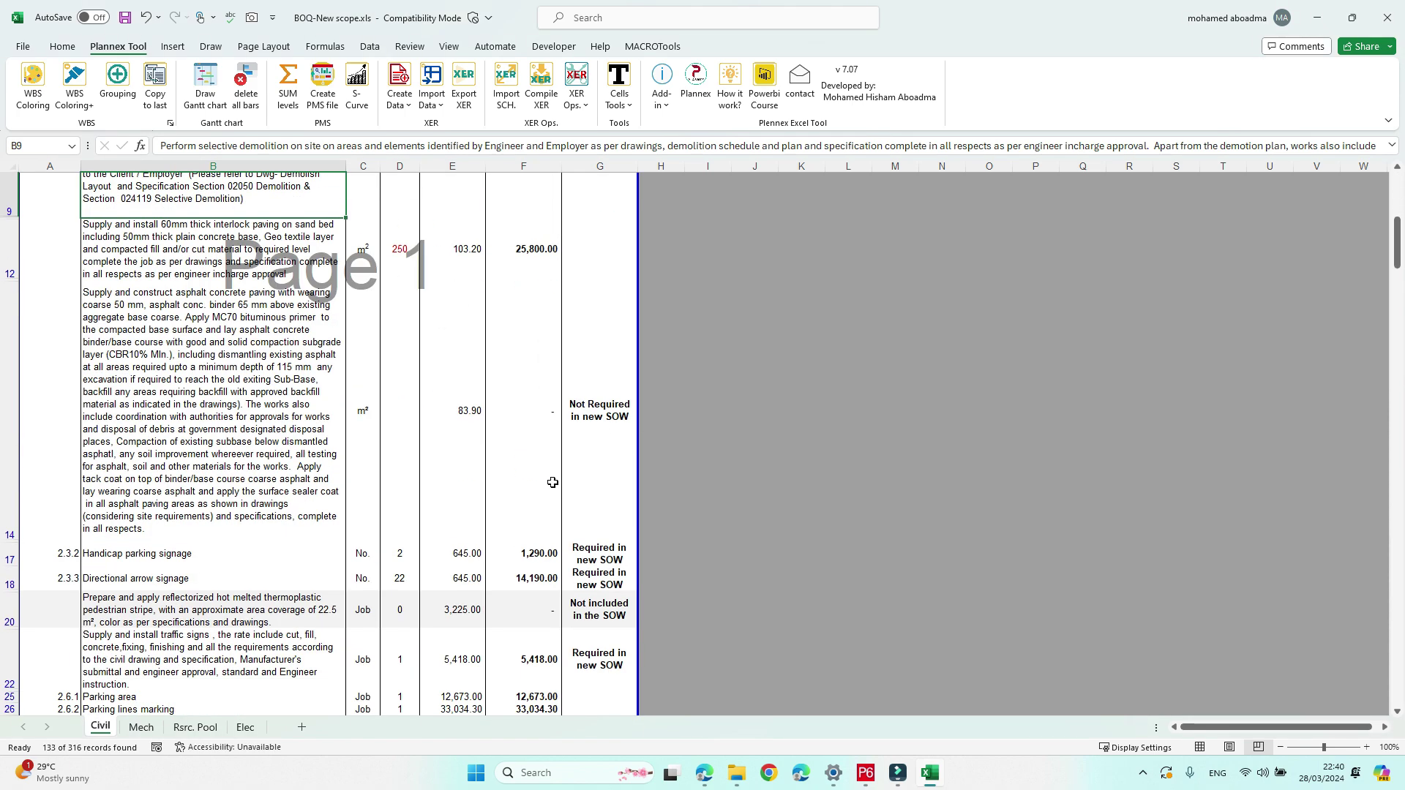
{"action": "scroll", "coordinate": [457, 439], "scroll_direction": "down", "scroll_amount": 4}
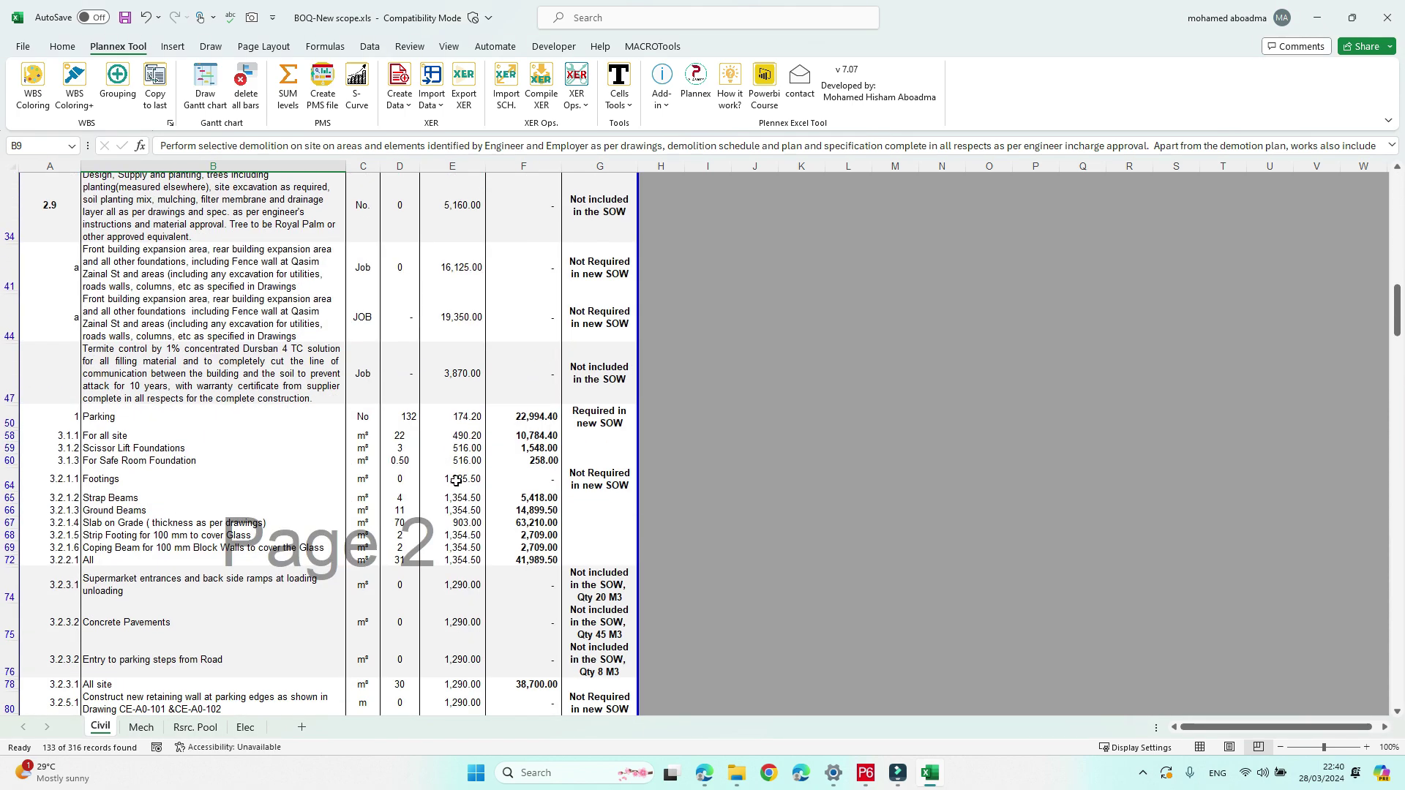
{"action": "scroll", "coordinate": [605, 358], "scroll_direction": "up", "scroll_amount": 8}
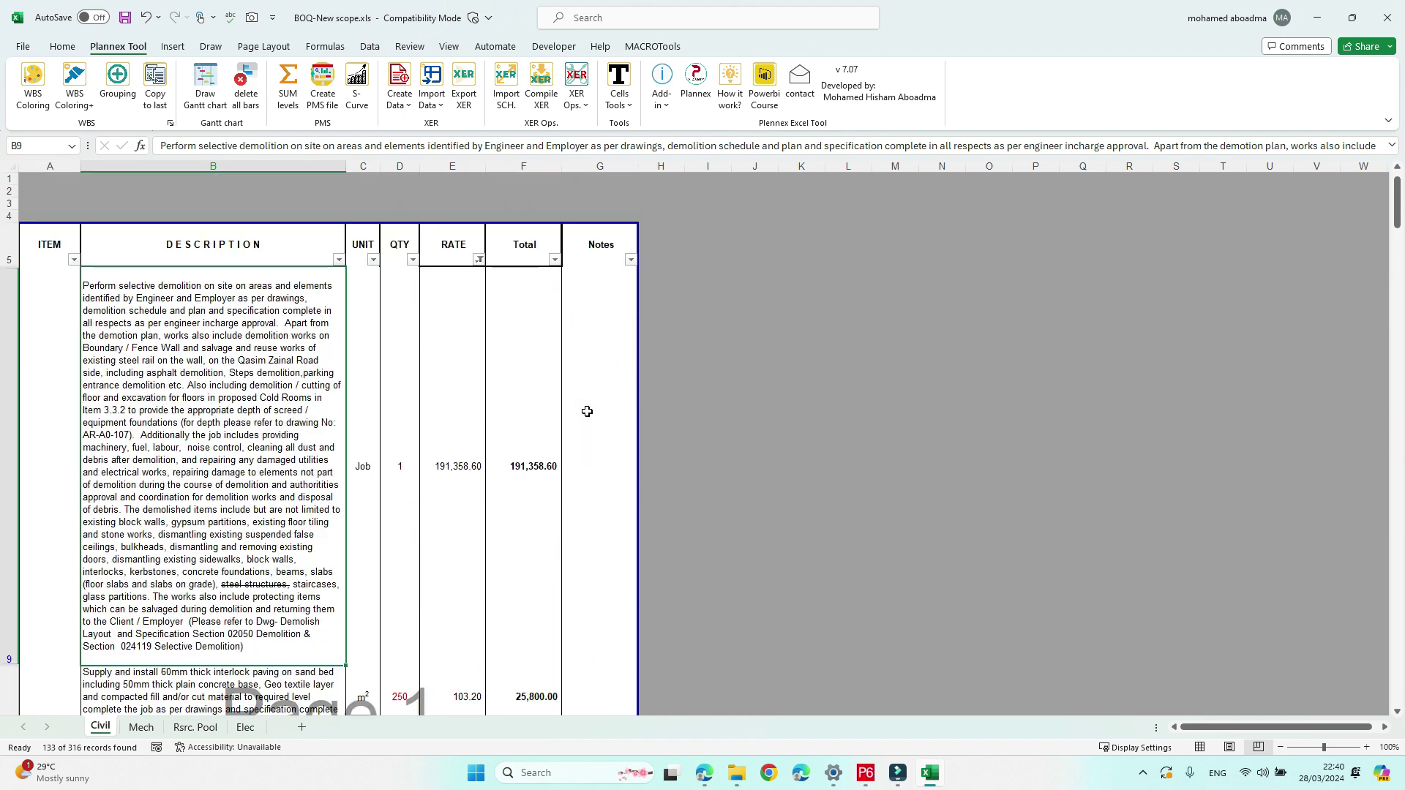
{"action": "left_click", "coordinate": [630, 260]}
{"action": "left_click_drag", "start_coordinate": [809, 470], "coordinate": [808, 501]}
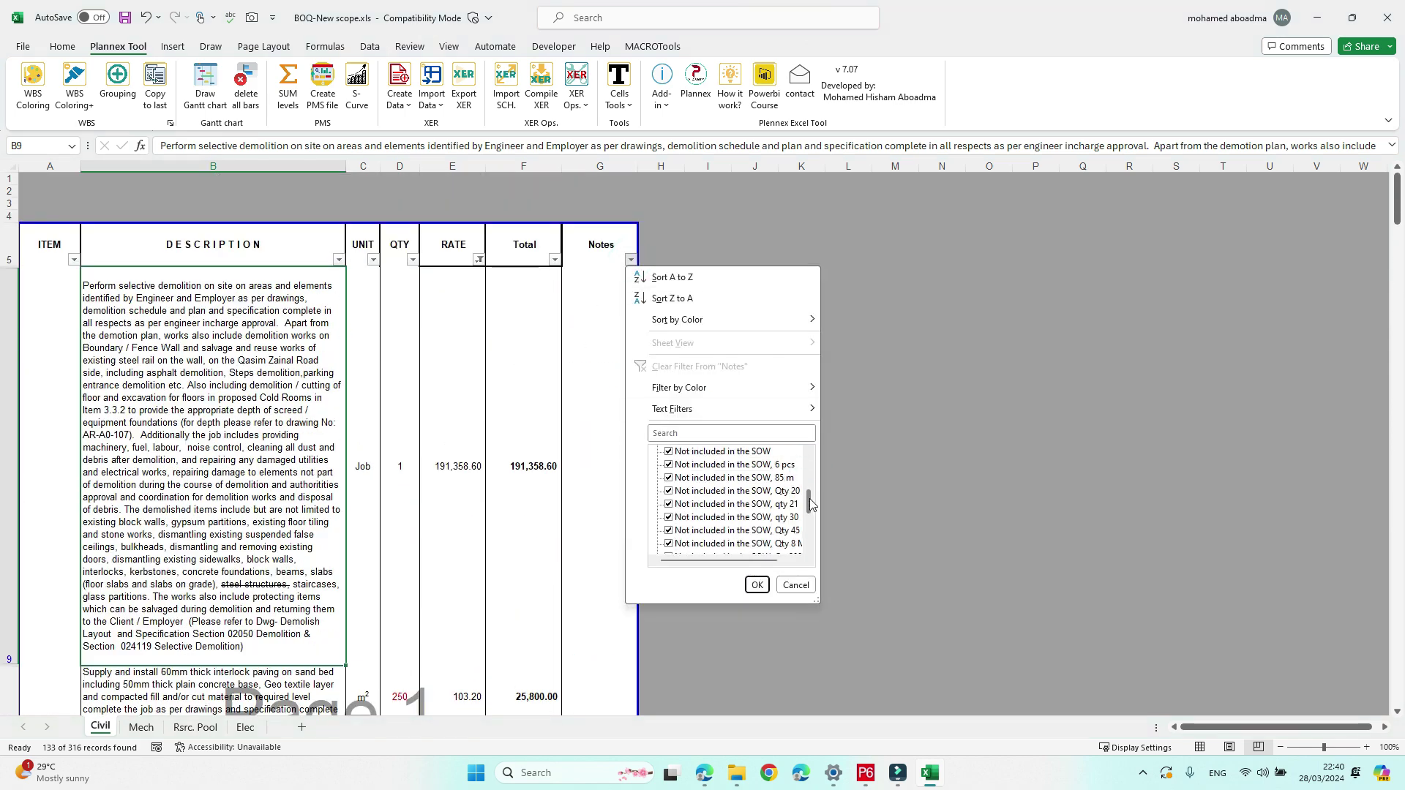
{"action": "left_click", "coordinate": [795, 585]}
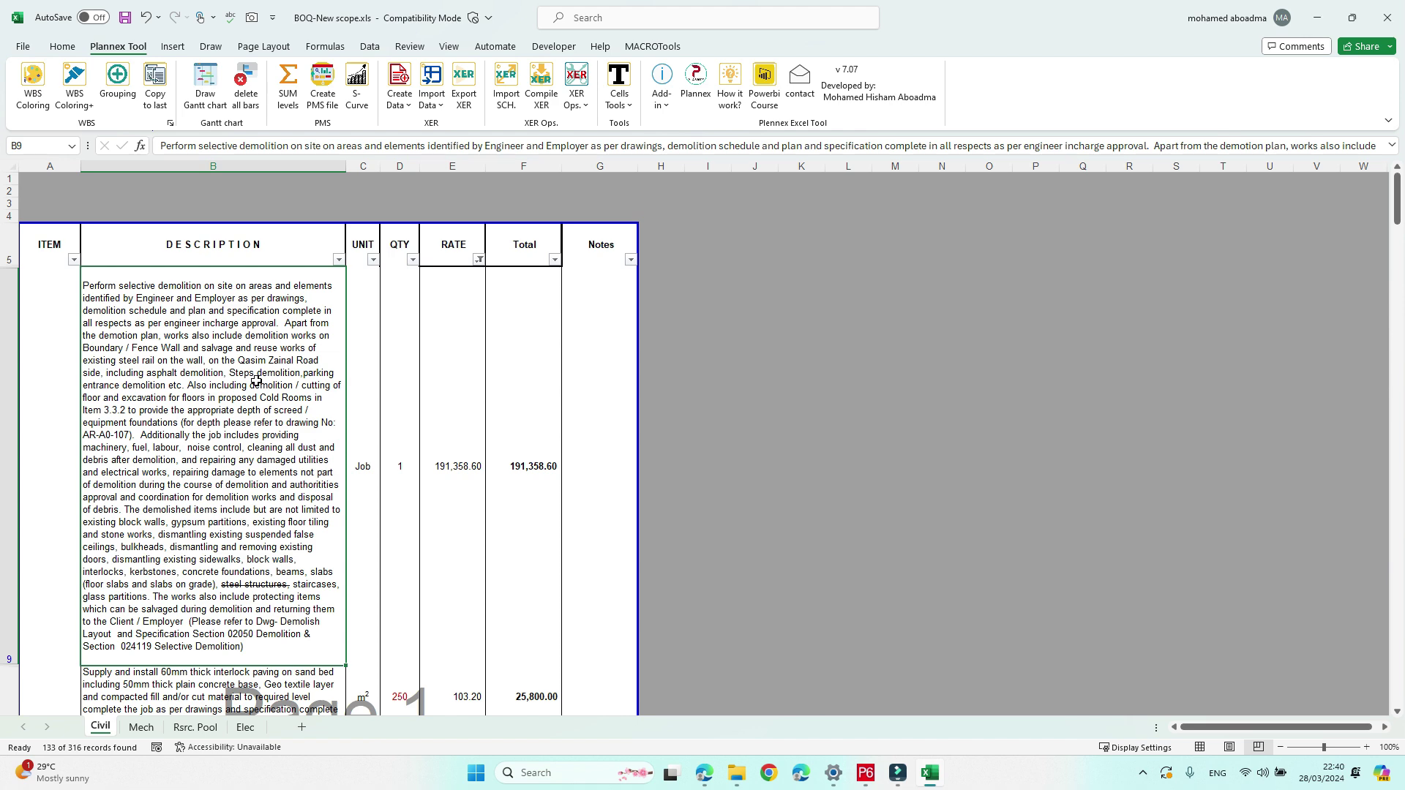
Step: Copy the filtered Civil descriptions from B9 to the last item into the Rsrc. Pool sheet's Level2 column at B4, and widen that column
{"action": "key", "text": "ctrl+shift+Down"}
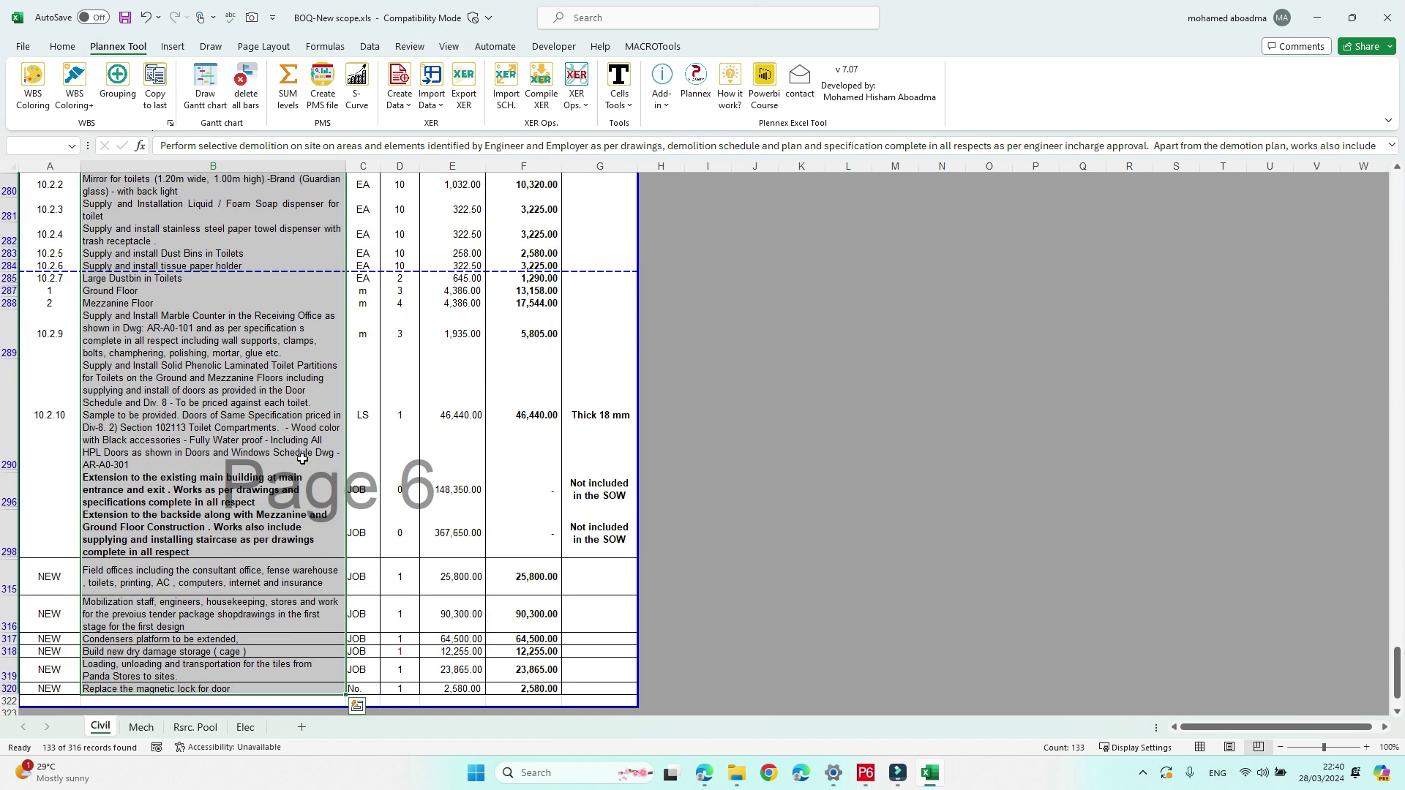
{"action": "key", "text": "ctrl+c"}
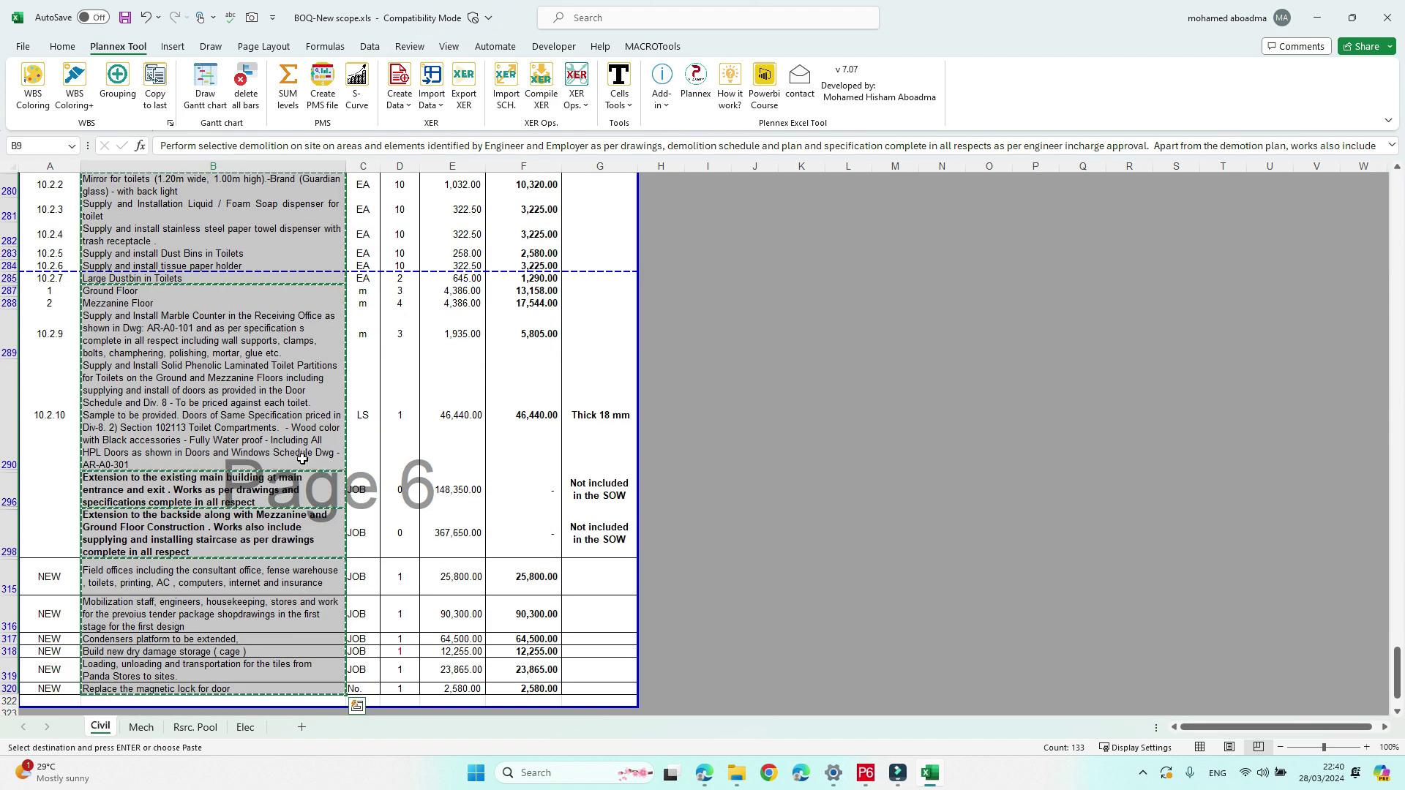
{"action": "left_click", "coordinate": [196, 730]}
{"action": "left_click", "coordinate": [112, 215]}
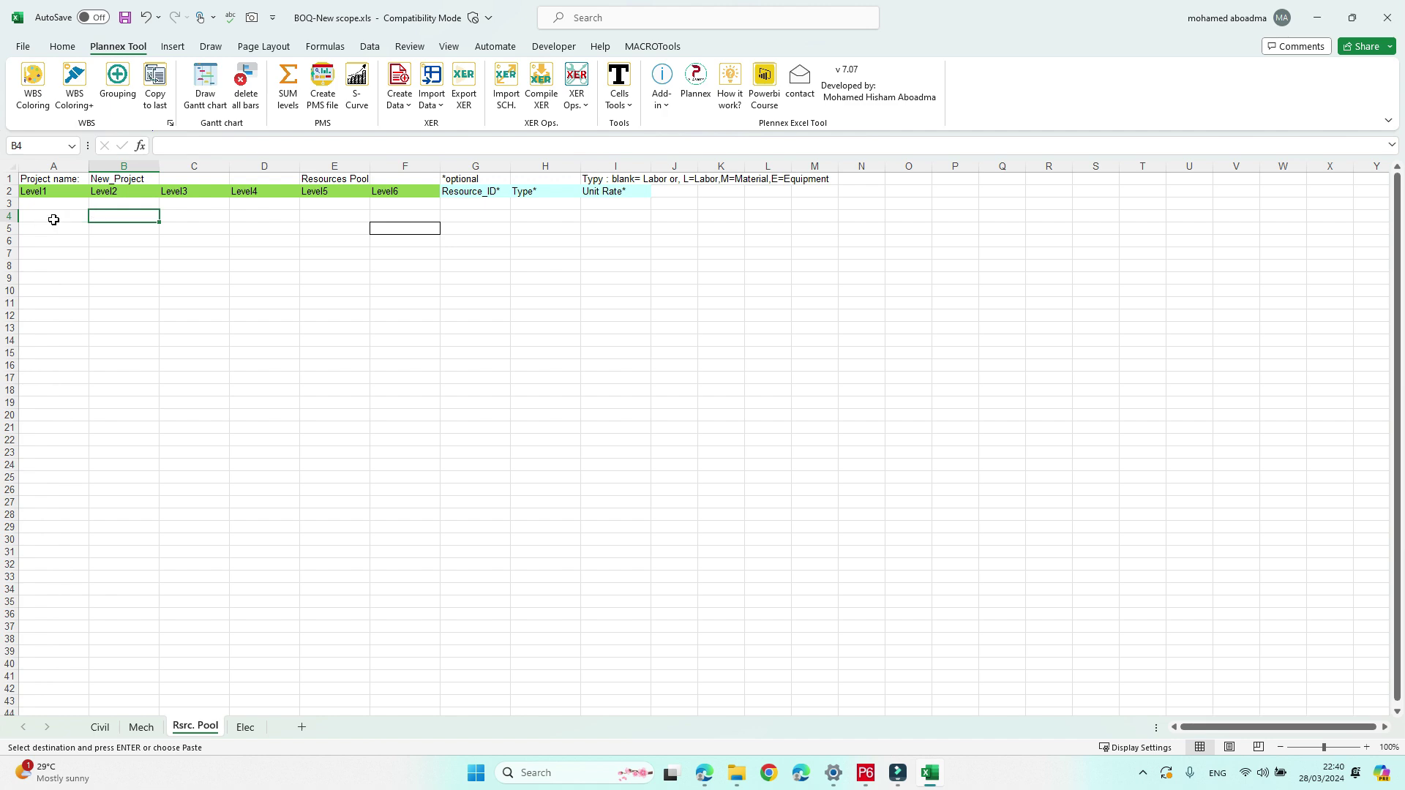
{"action": "key", "text": "ctrl+v"}
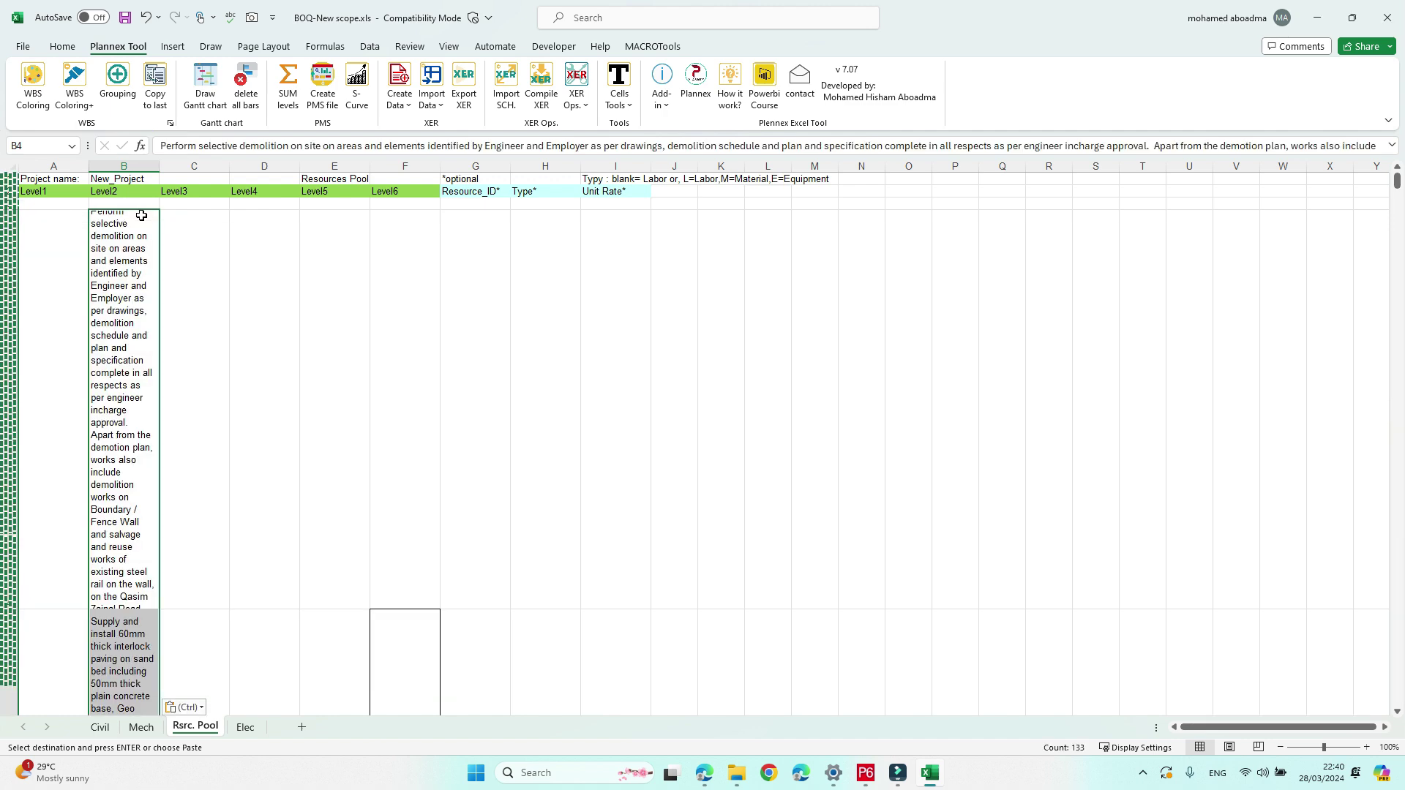
{"action": "left_click_drag", "start_coordinate": [159, 159], "coordinate": [400, 166]}
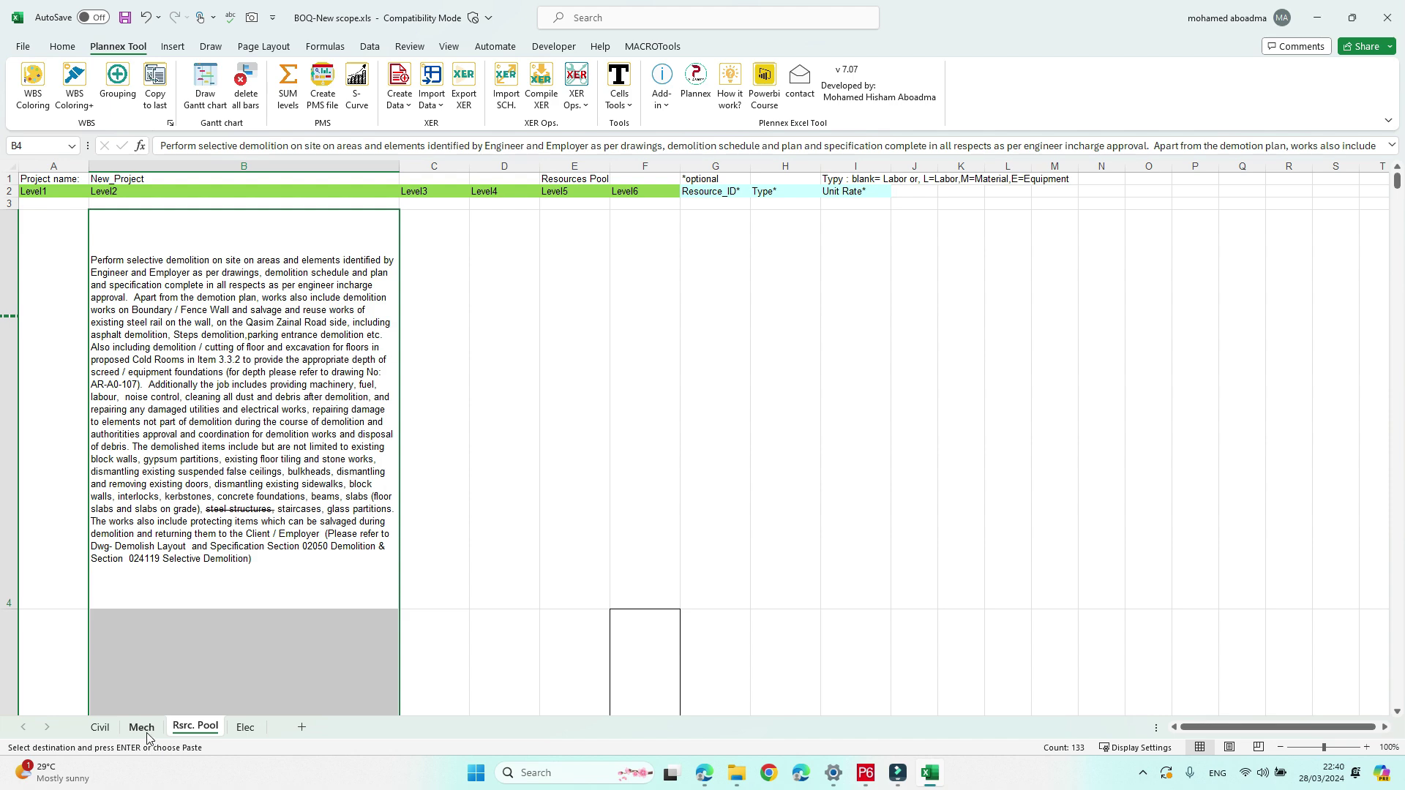
Step: Copy the filtered Civil rates from E9 to the last item into the Rsrc. Pool sheet's Unit Rate column at I4
{"action": "left_click", "coordinate": [100, 727]}
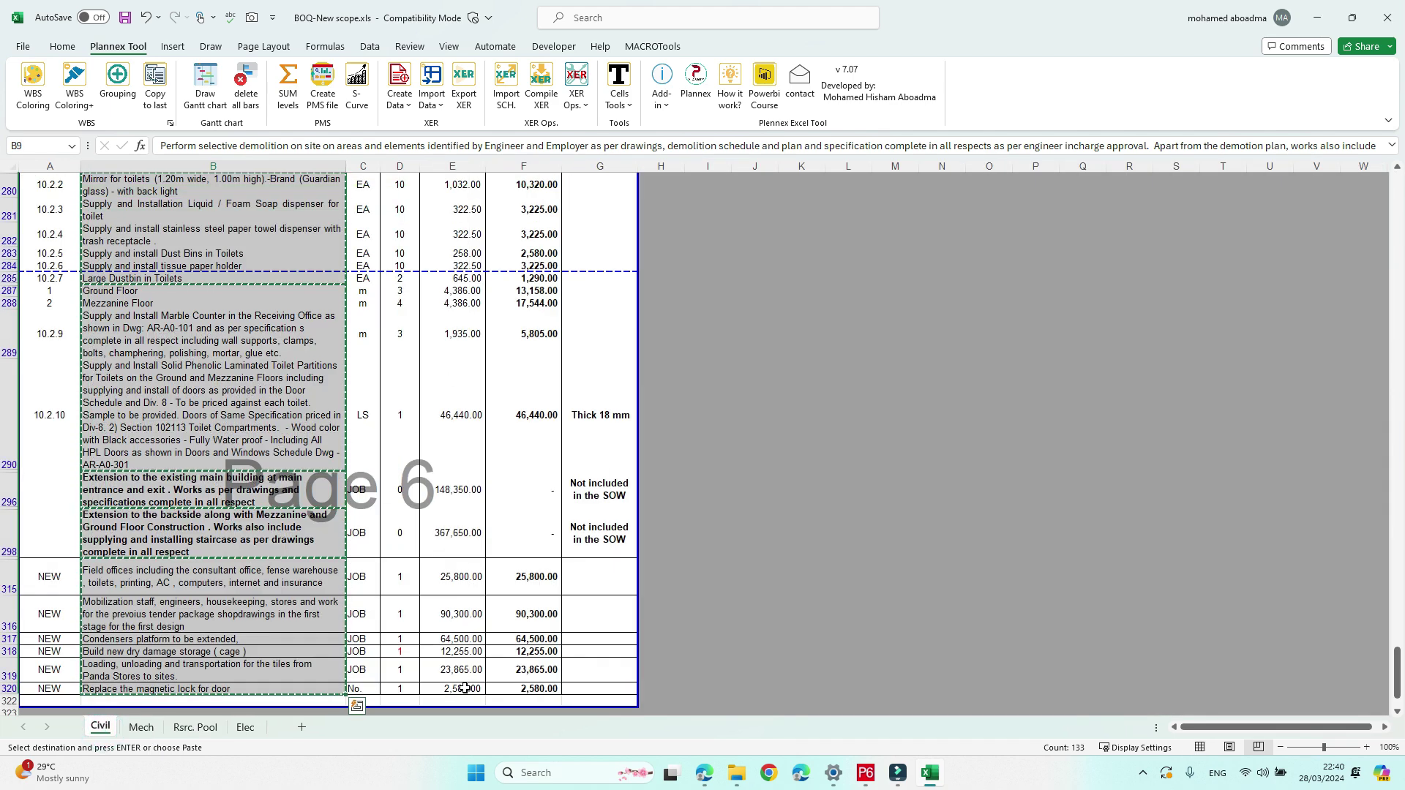
{"action": "left_click", "coordinate": [474, 690]}
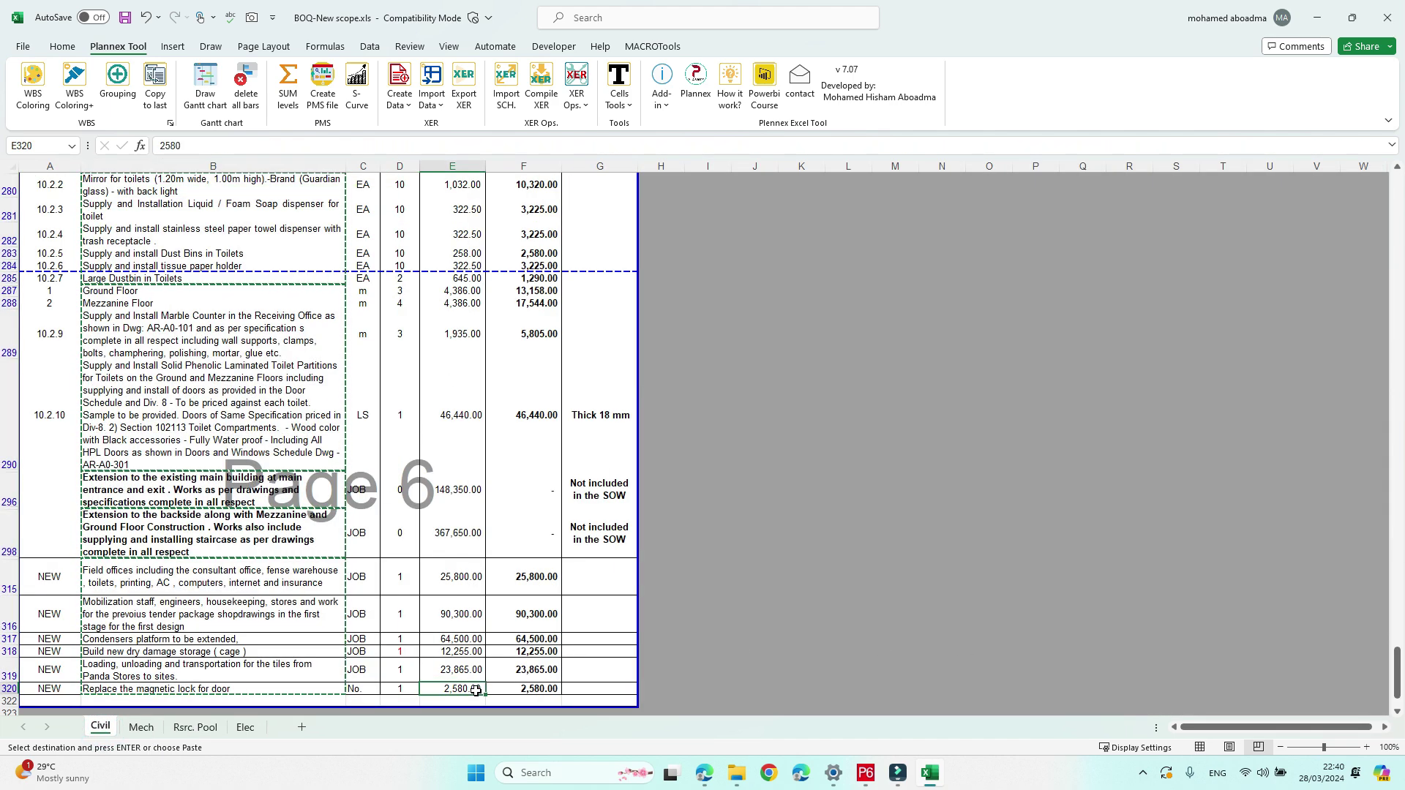
{"action": "key", "text": "ctrl+shift+Up"}
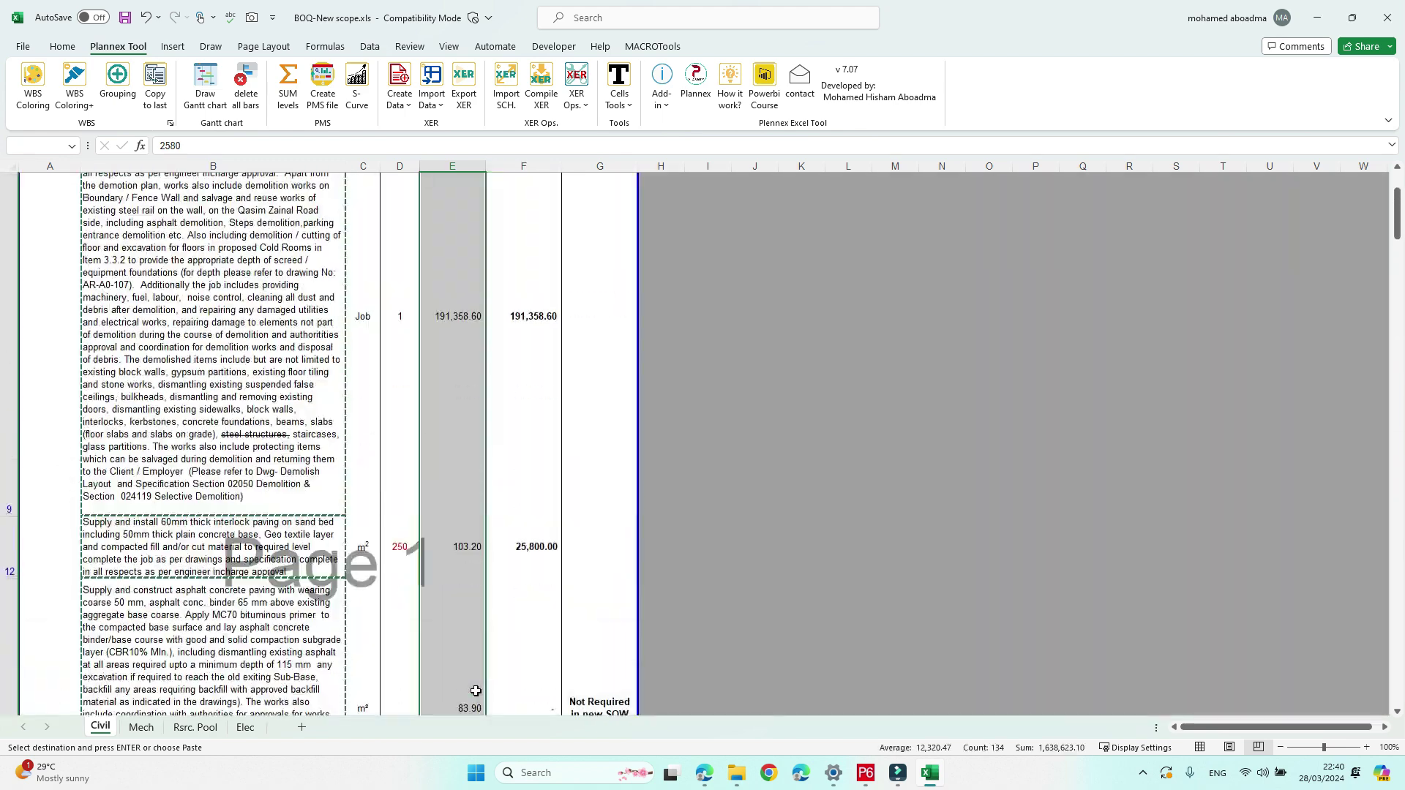
{"action": "scroll", "coordinate": [475, 691], "scroll_direction": "up", "scroll_amount": 2}
{"action": "left_click", "coordinate": [450, 263]}
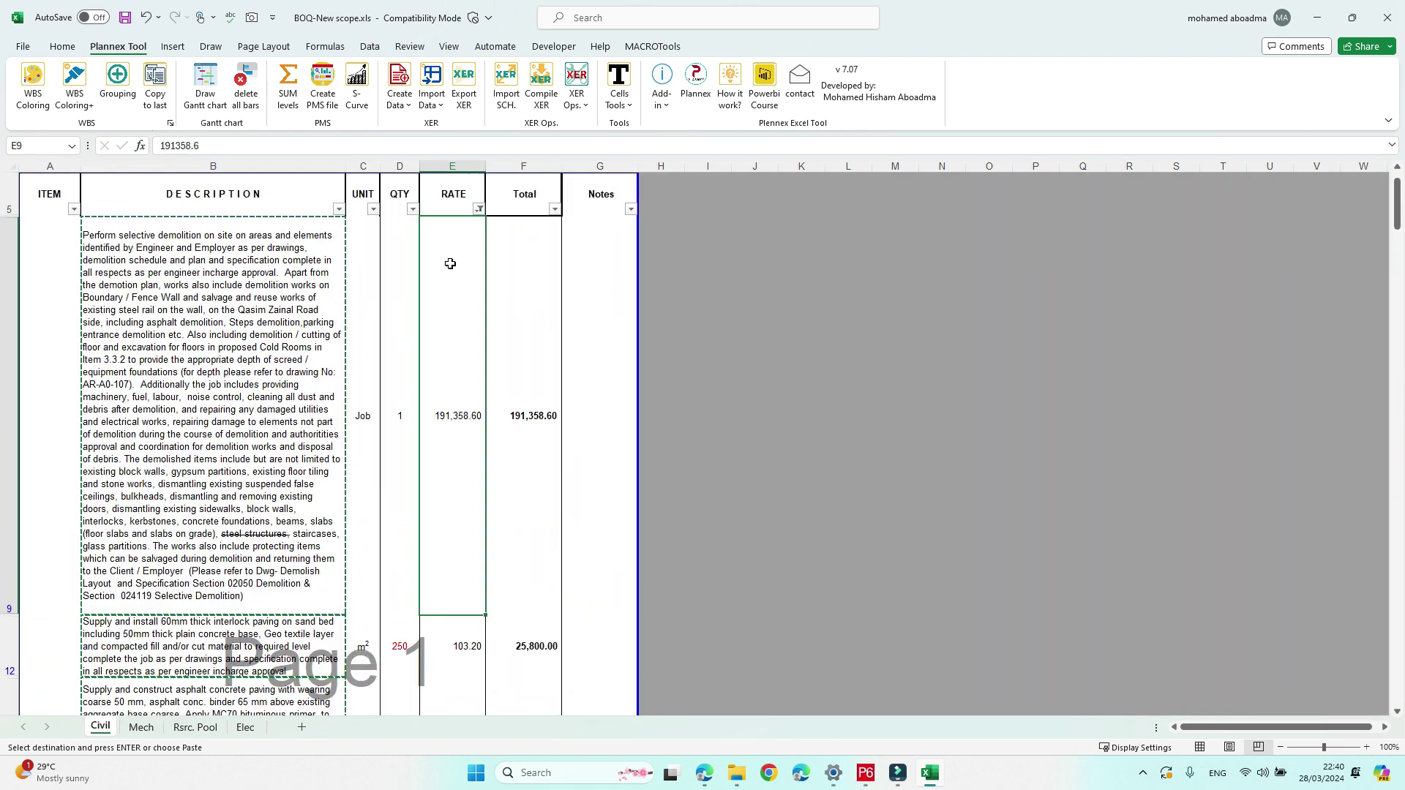
{"action": "key", "text": "ctrl+shift+Down"}
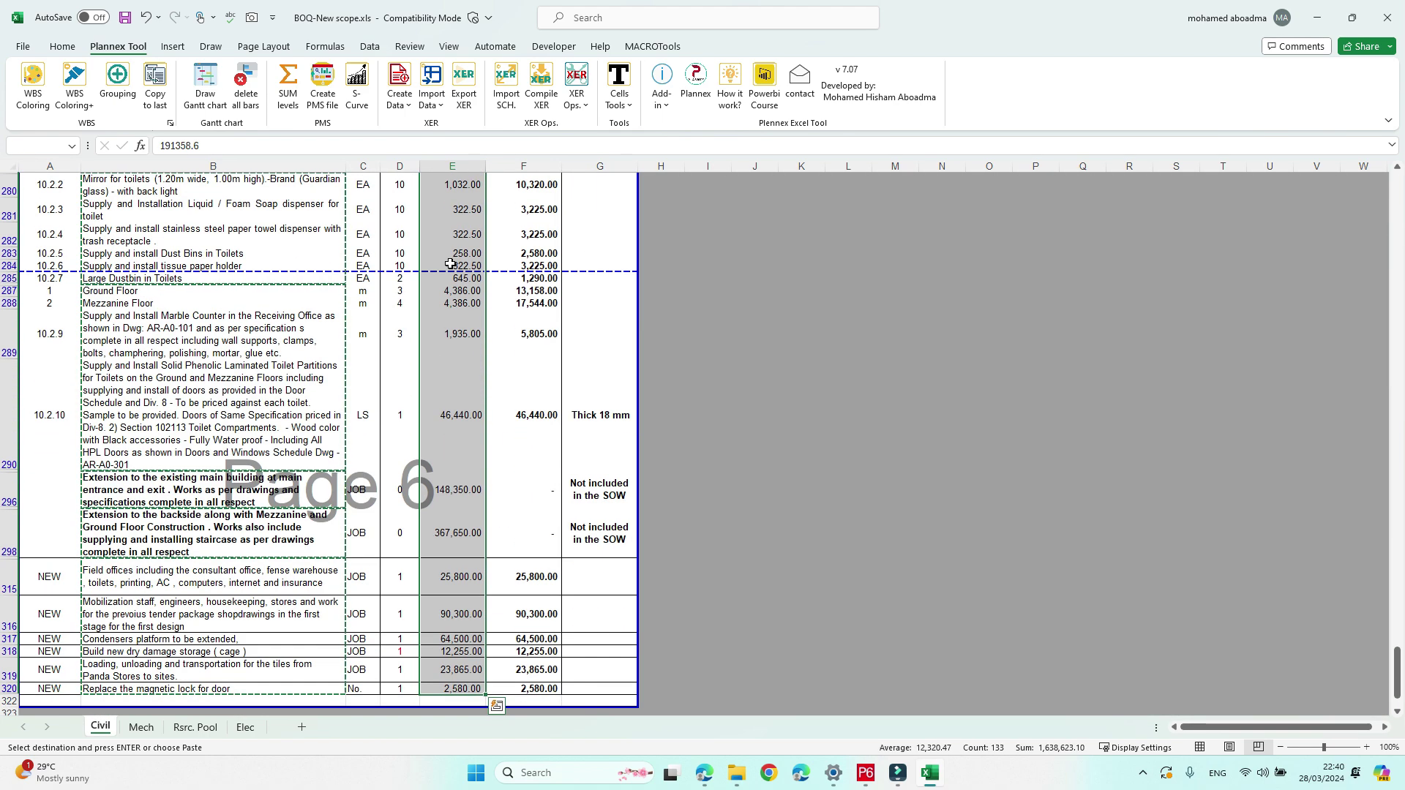
{"action": "key", "text": "ctrl+c"}
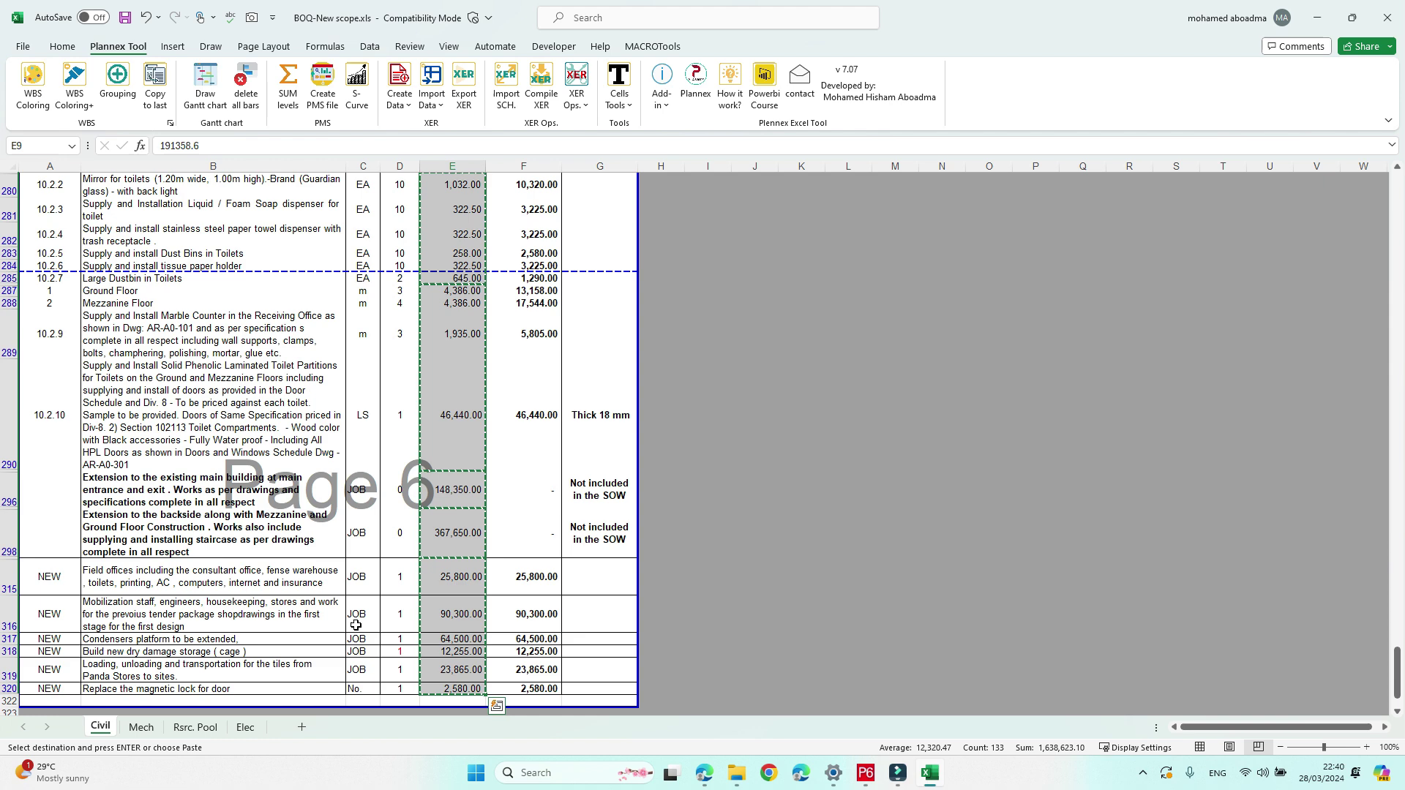
{"action": "left_click", "coordinate": [194, 727]}
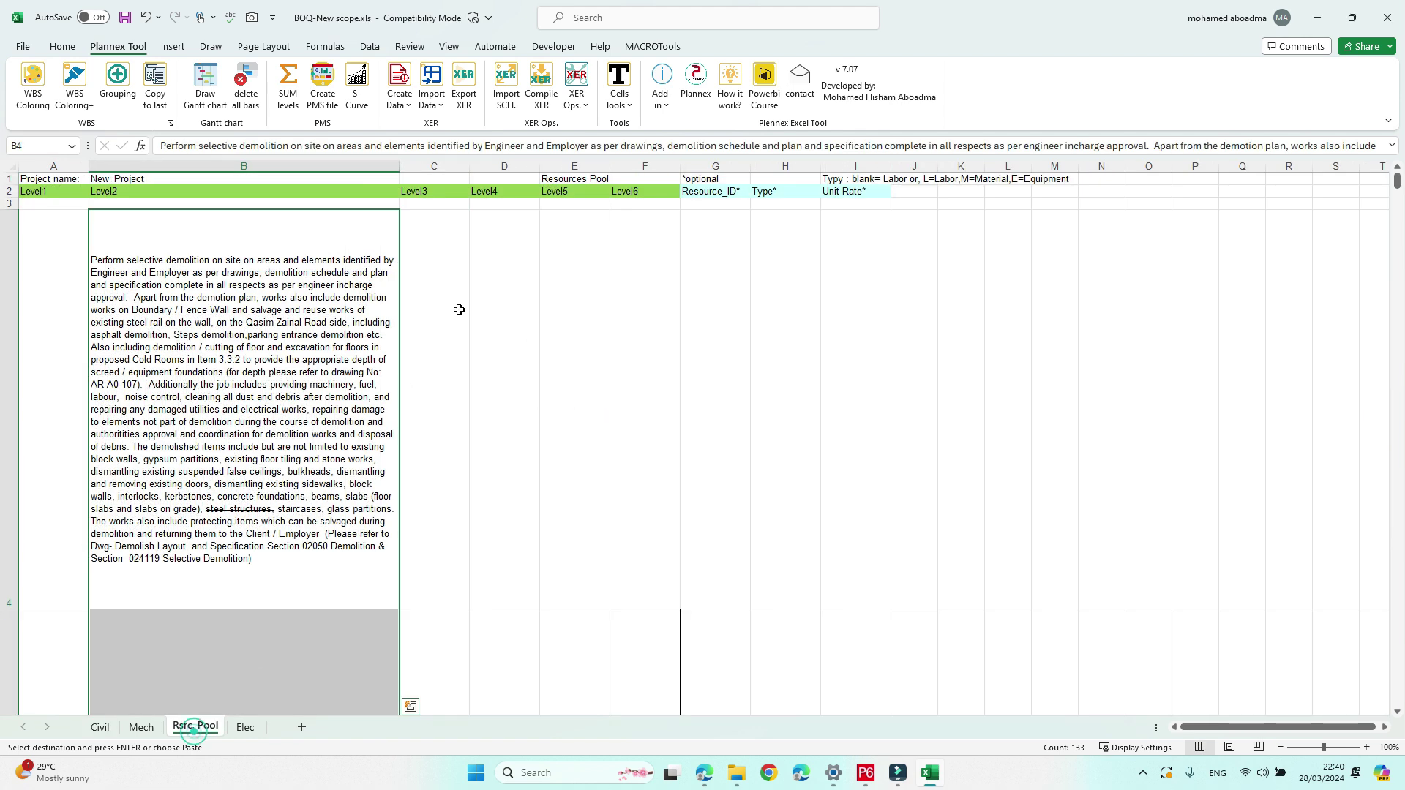
{"action": "left_click", "coordinate": [865, 256]}
{"action": "key", "text": "ctrl+v"}
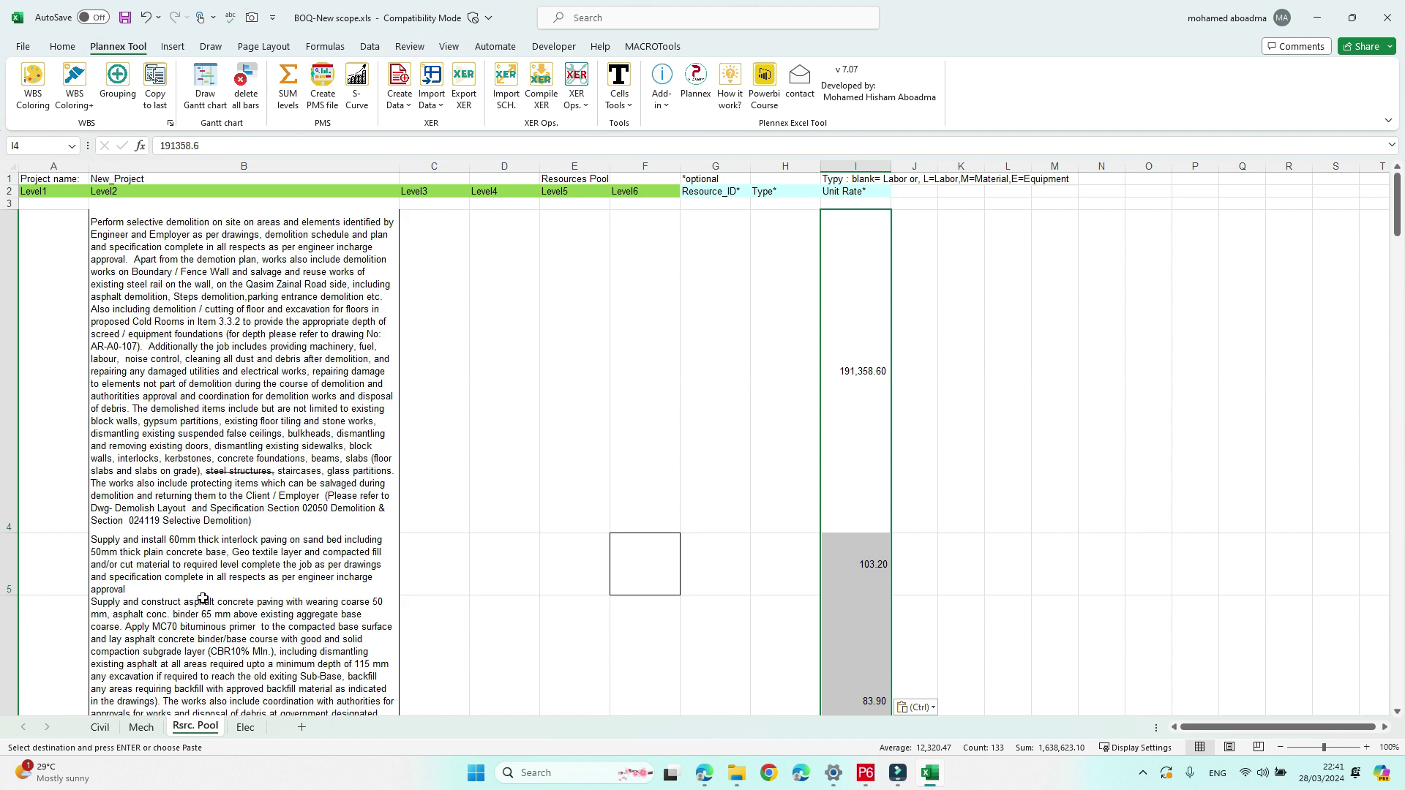
Step: Enter CIVIL as the Level1 heading in A3, above the copied civil items
{"action": "left_click", "coordinate": [62, 205]}
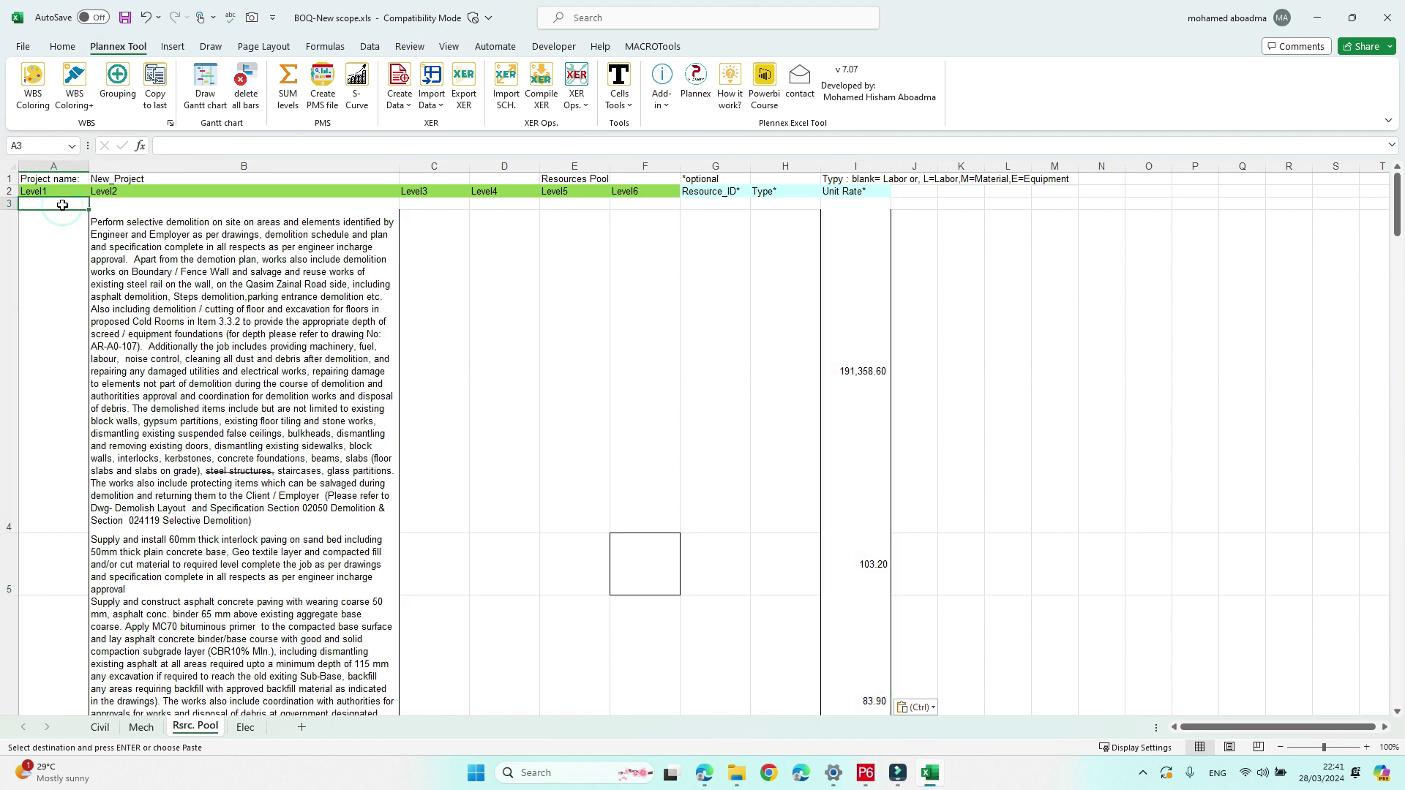
{"action": "key", "text": "Caps_Lock"}
{"action": "type", "text": "Cl"}
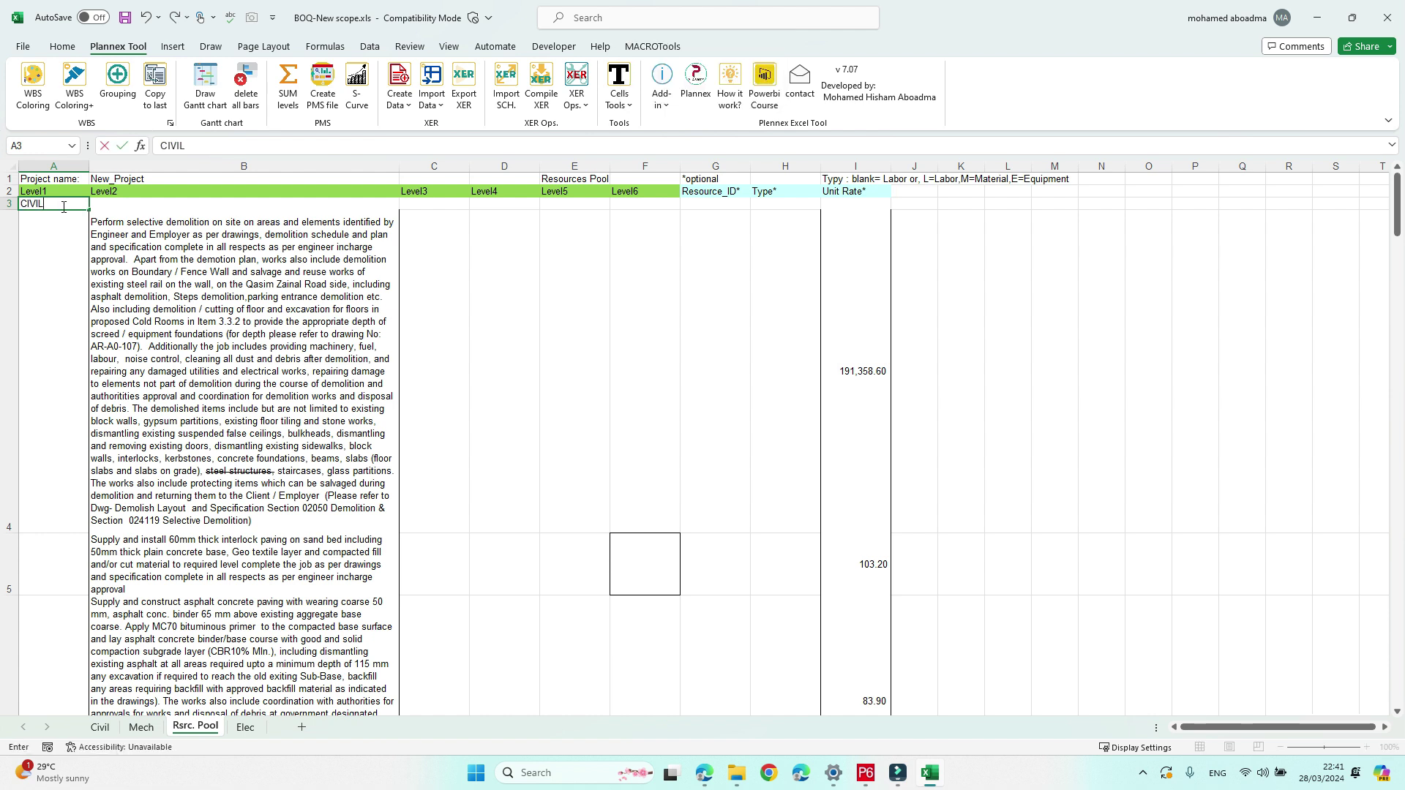
{"action": "key", "text": "Return"}
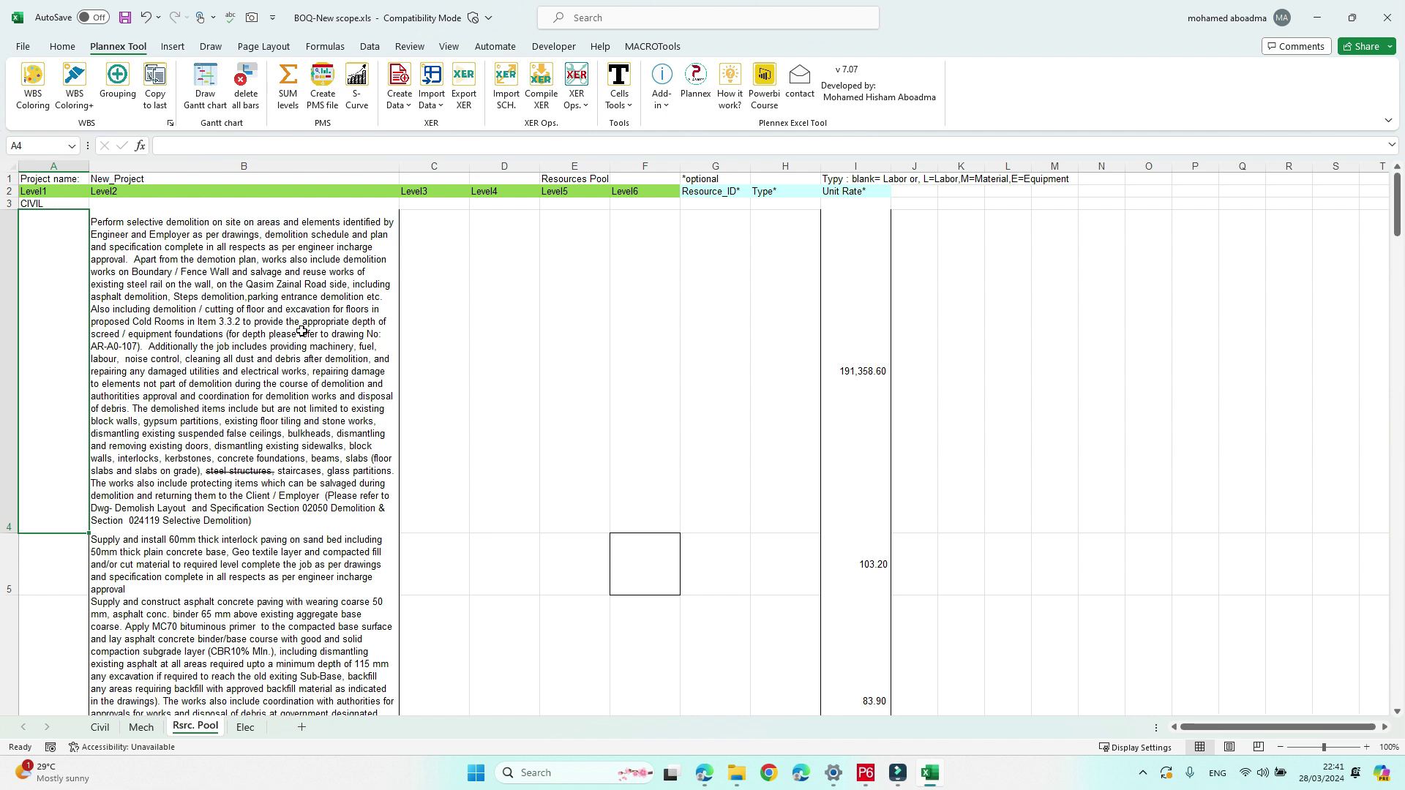
Step: Filter the Mech sheet's Rate column to exclude the dash entry and (Blanks)
{"action": "left_click", "coordinate": [142, 726]}
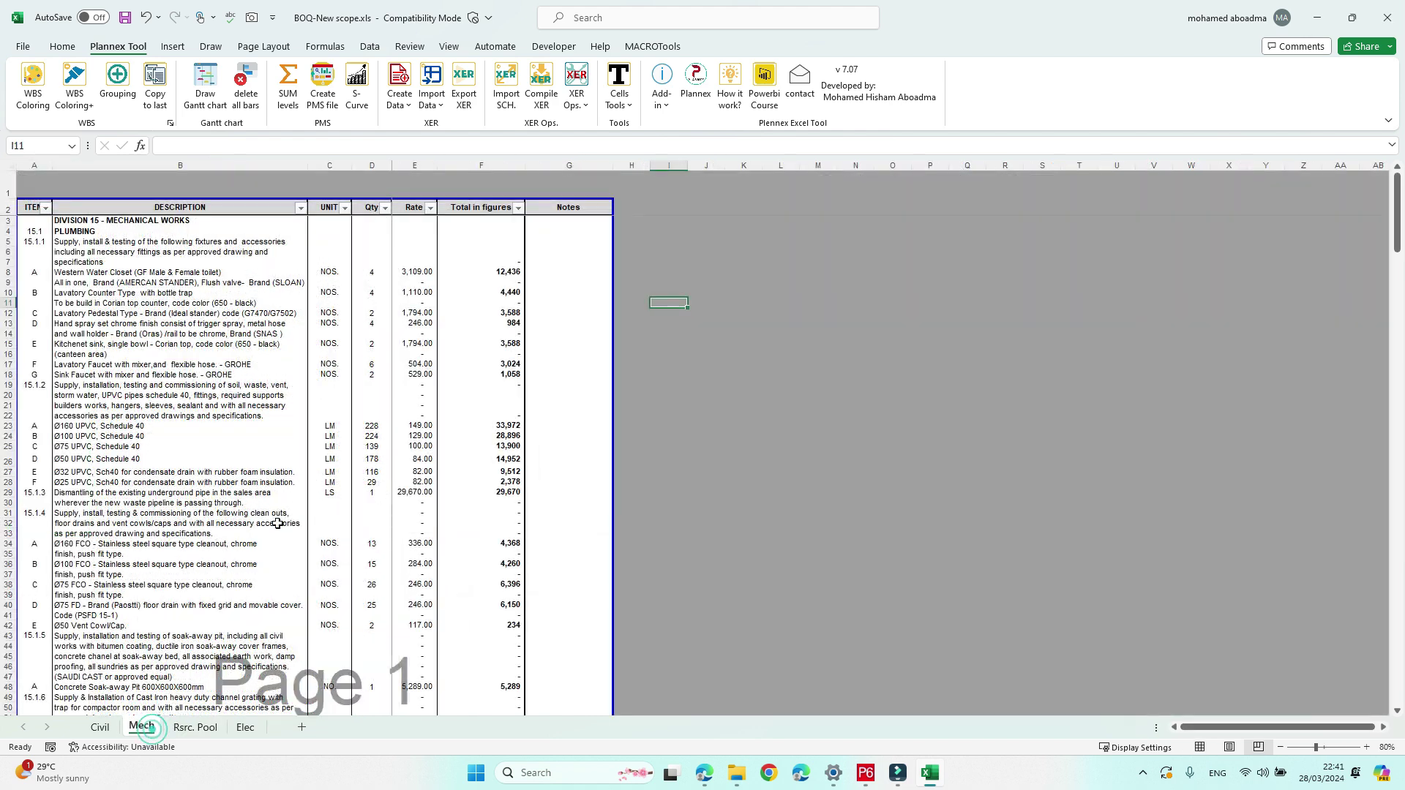
{"action": "left_click", "coordinate": [430, 208]}
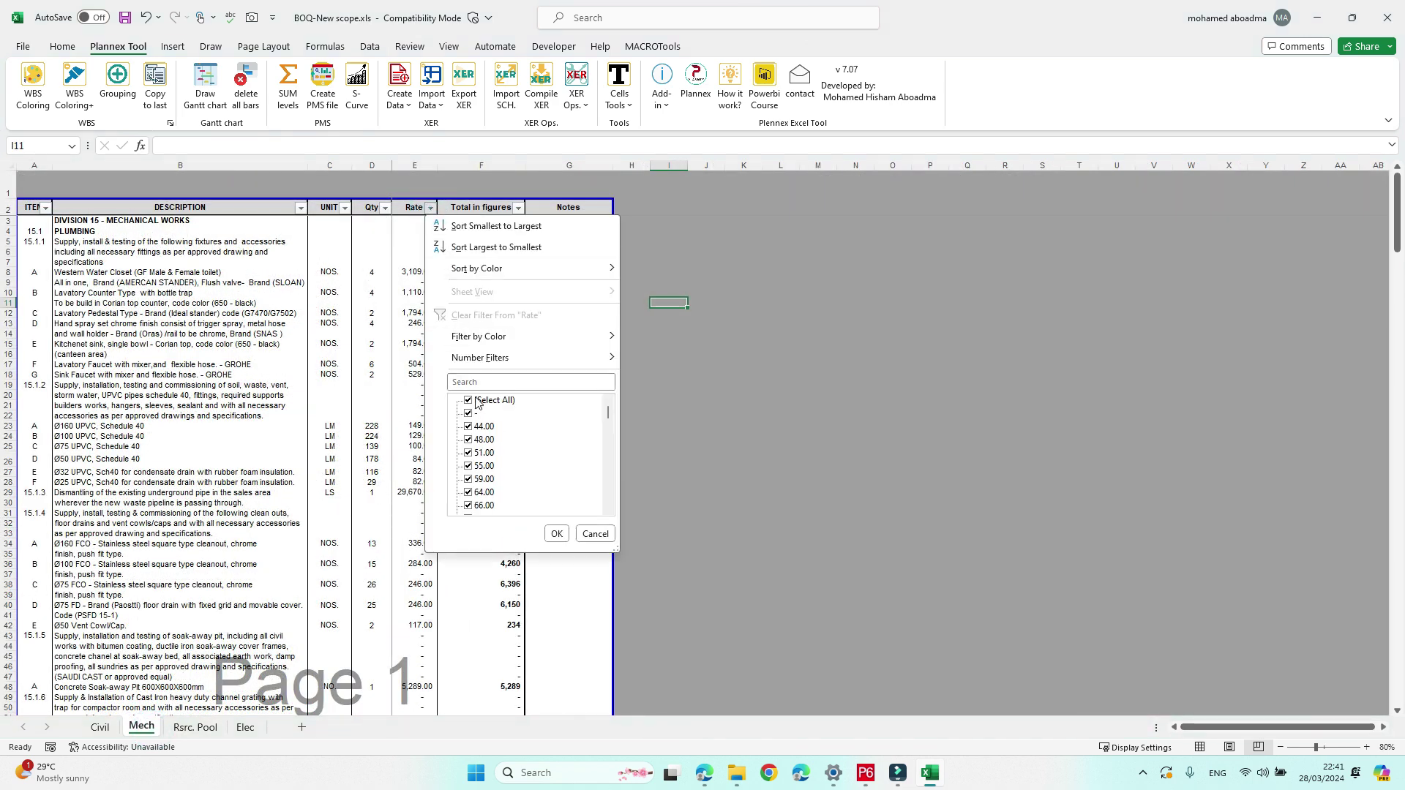
{"action": "left_click", "coordinate": [472, 414]}
{"action": "scroll", "coordinate": [606, 421], "scroll_direction": "down", "scroll_amount": 10}
{"action": "left_click", "coordinate": [469, 506]}
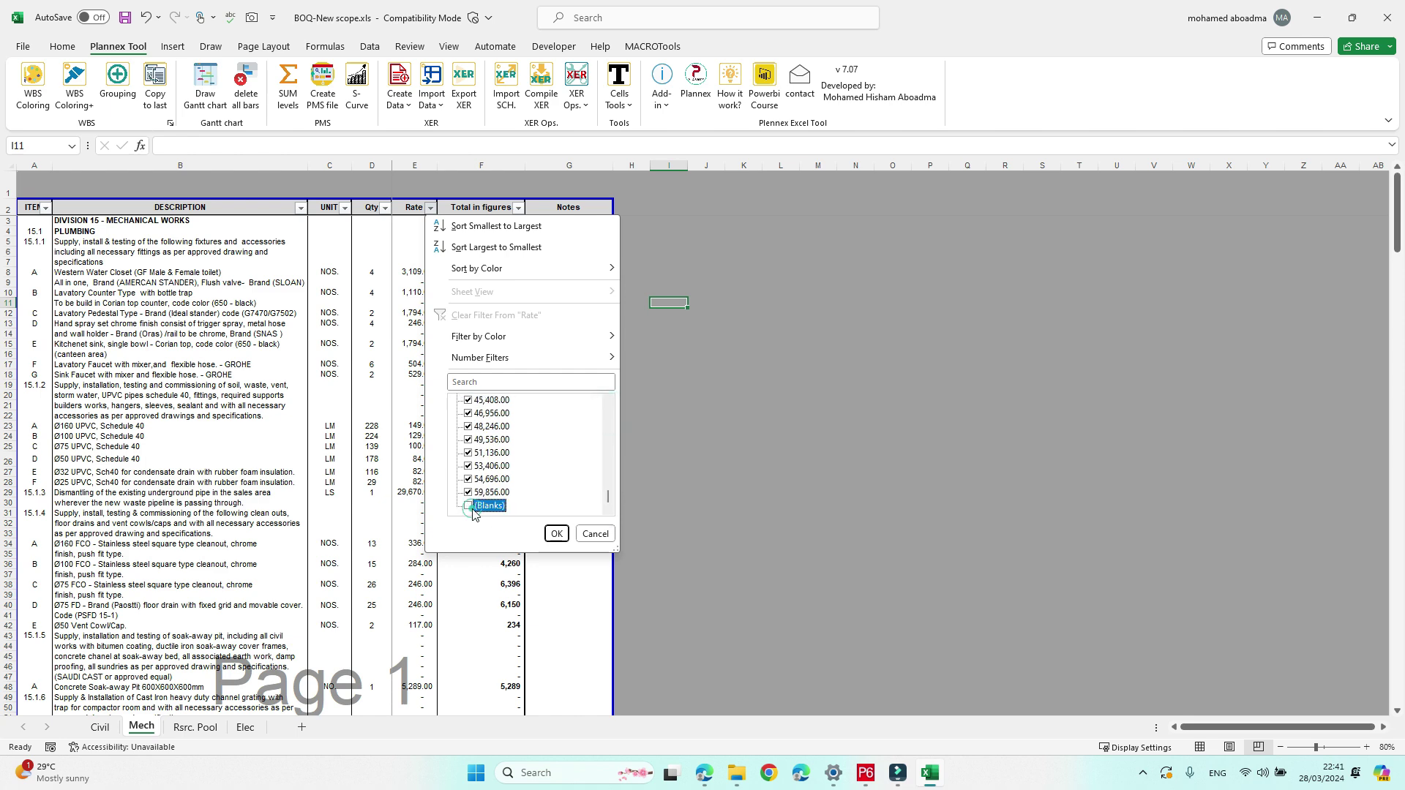
{"action": "left_click", "coordinate": [556, 533]}
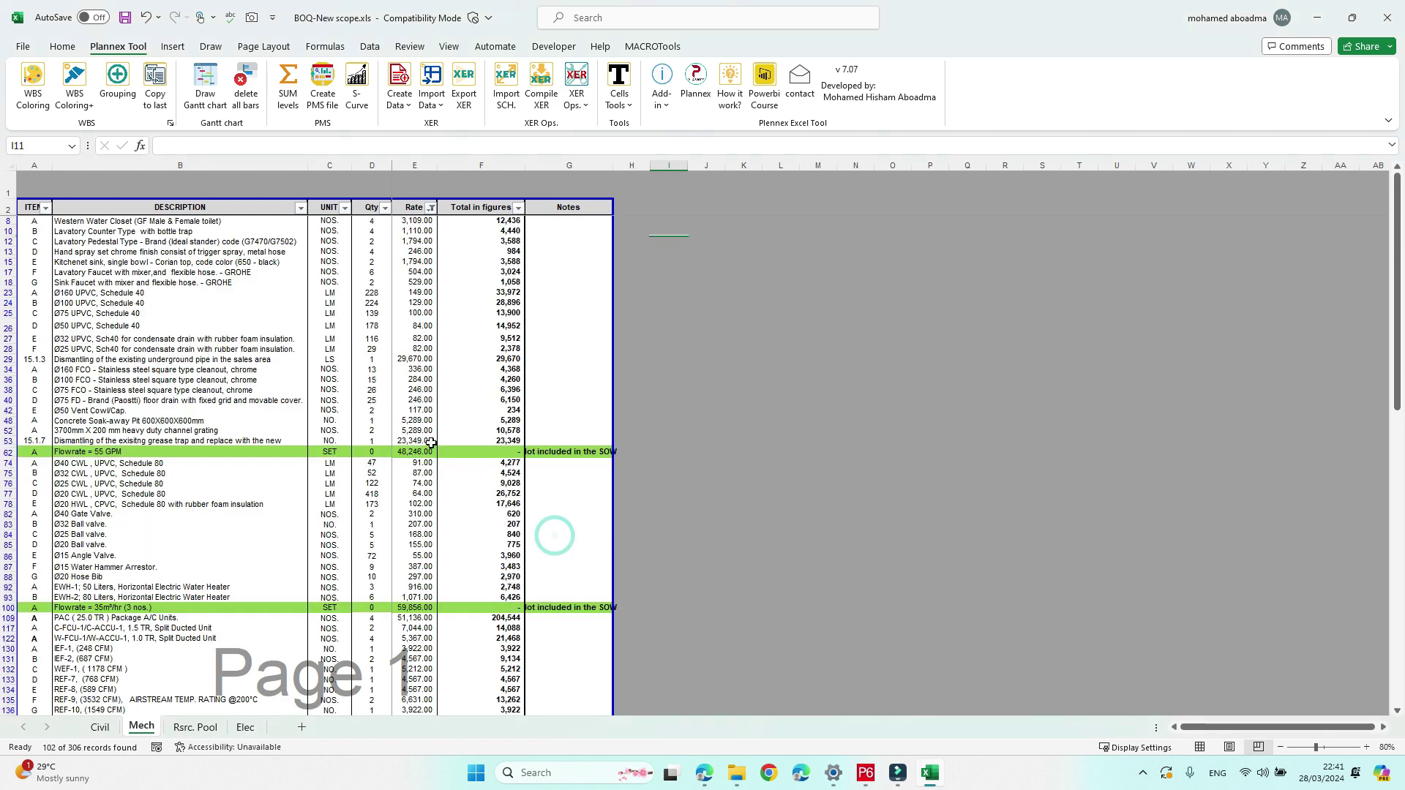
Step: Select and copy the filtered Mech descriptions from B8 down to the last item
{"action": "left_click", "coordinate": [198, 219]}
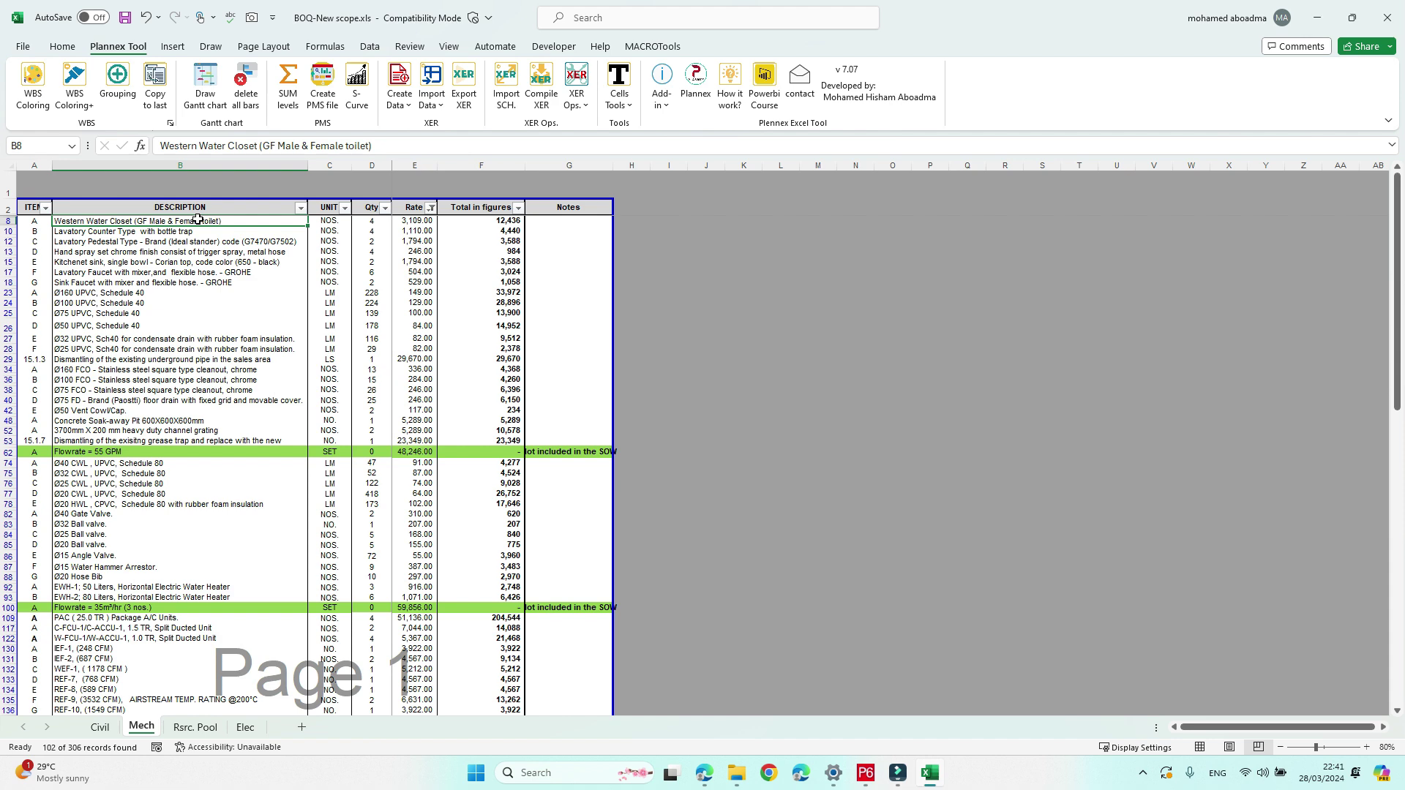
{"action": "key", "text": "ctrl+shift+Down"}
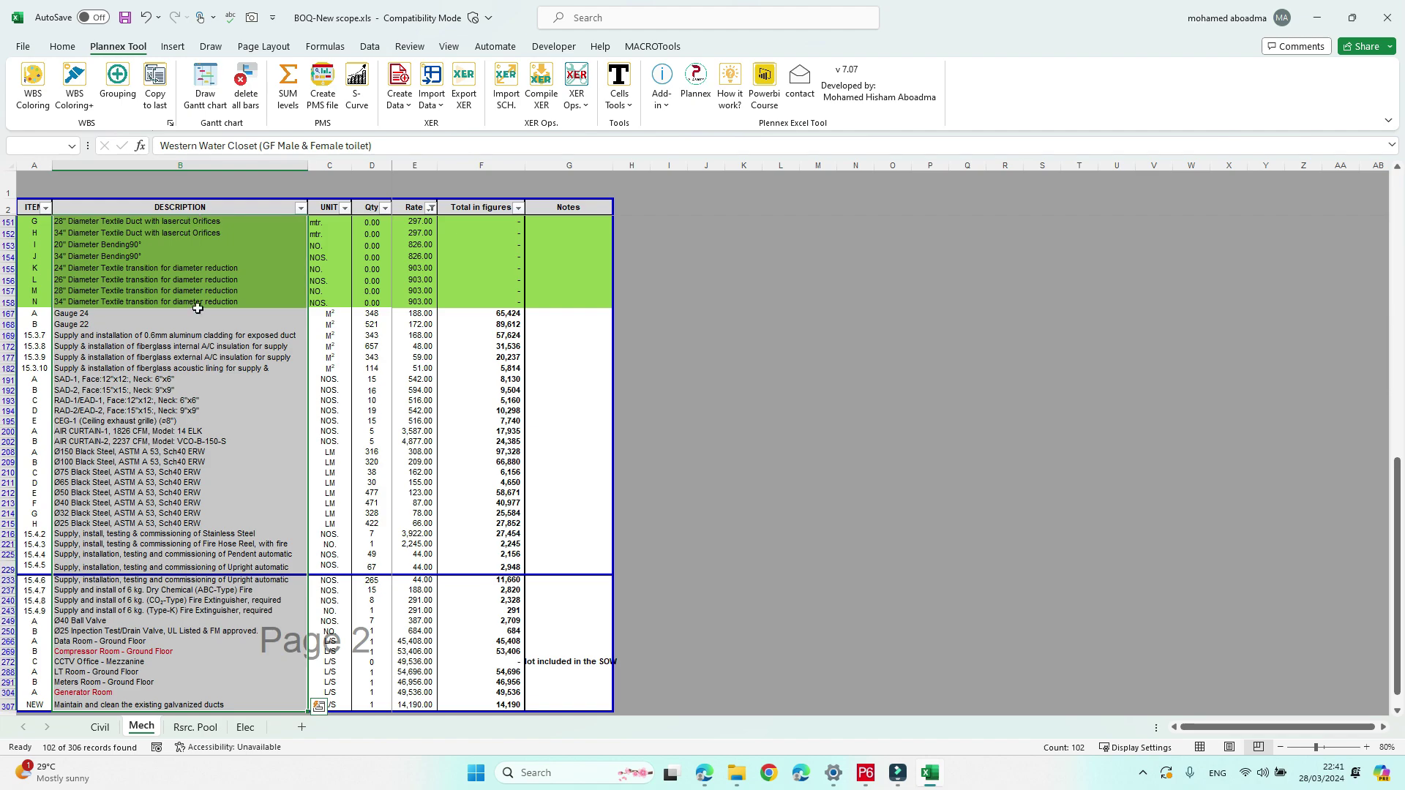
{"action": "key", "text": "ctrl+c"}
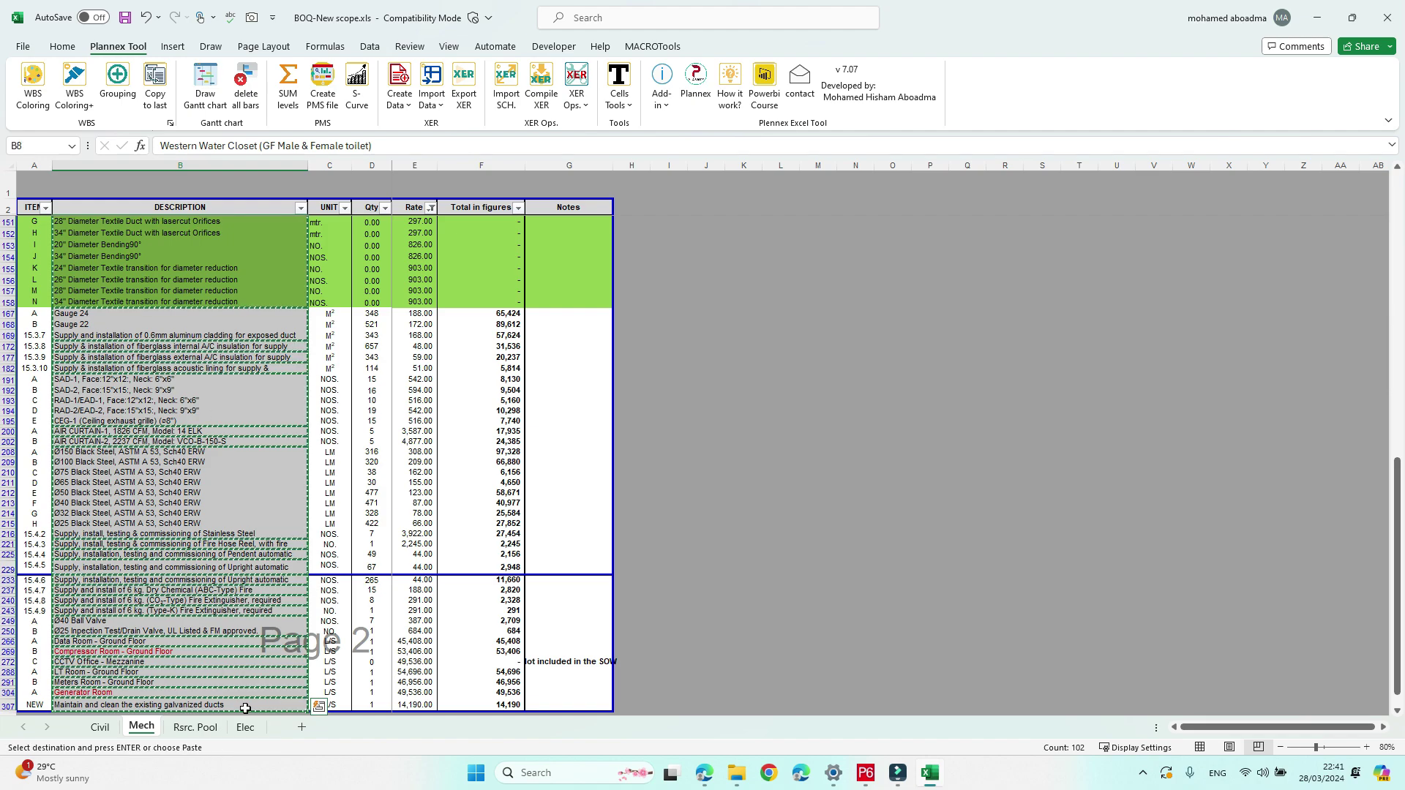
Step: Enter MECH as the Level1 heading in A137 of the Rsrc. Pool sheet, directly below the last civil item
{"action": "left_click", "coordinate": [202, 727]}
{"action": "scroll", "coordinate": [480, 408], "scroll_direction": "down", "scroll_amount": 3}
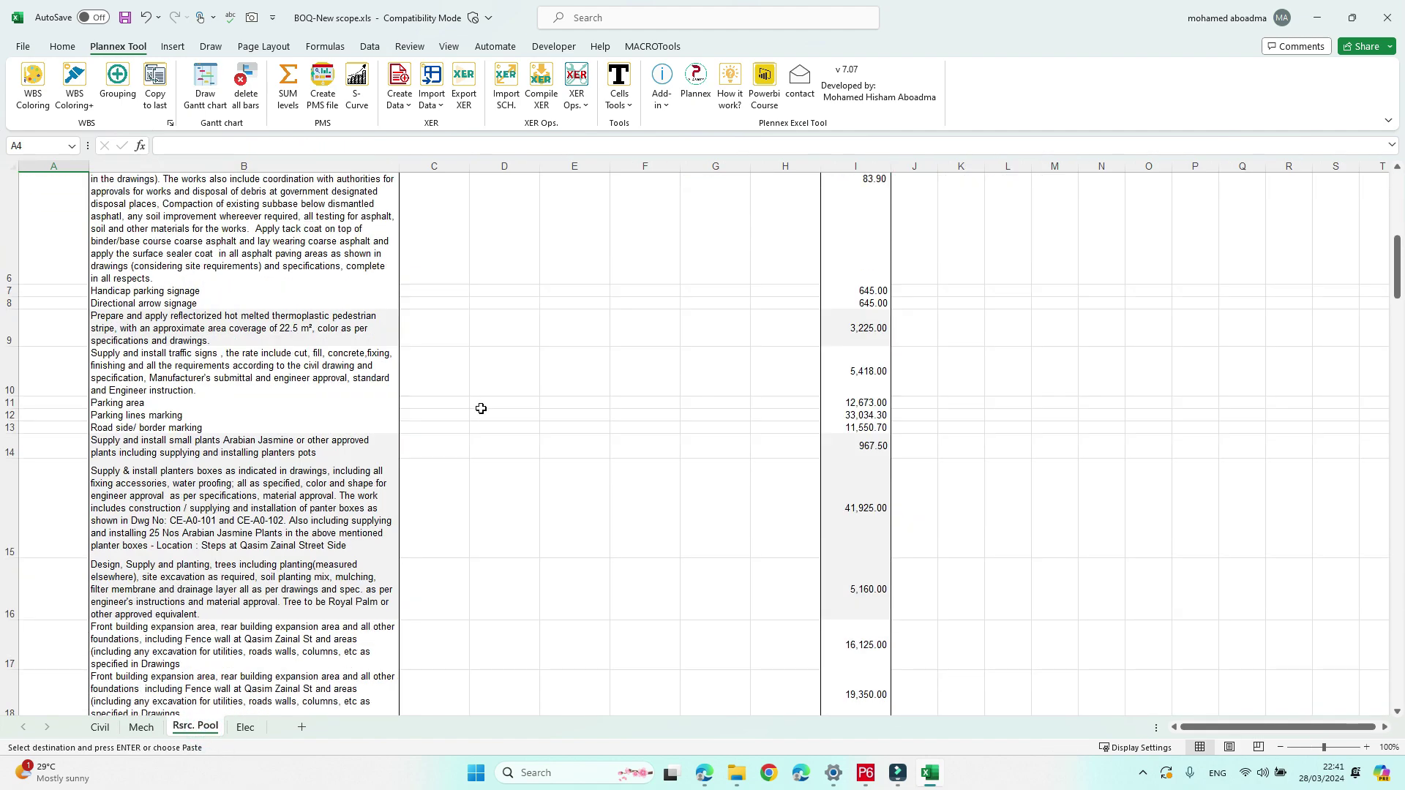
{"action": "left_click_drag", "start_coordinate": [1396, 246], "coordinate": [1392, 669]}
{"action": "scroll", "coordinate": [153, 522], "scroll_direction": "down", "scroll_amount": 3}
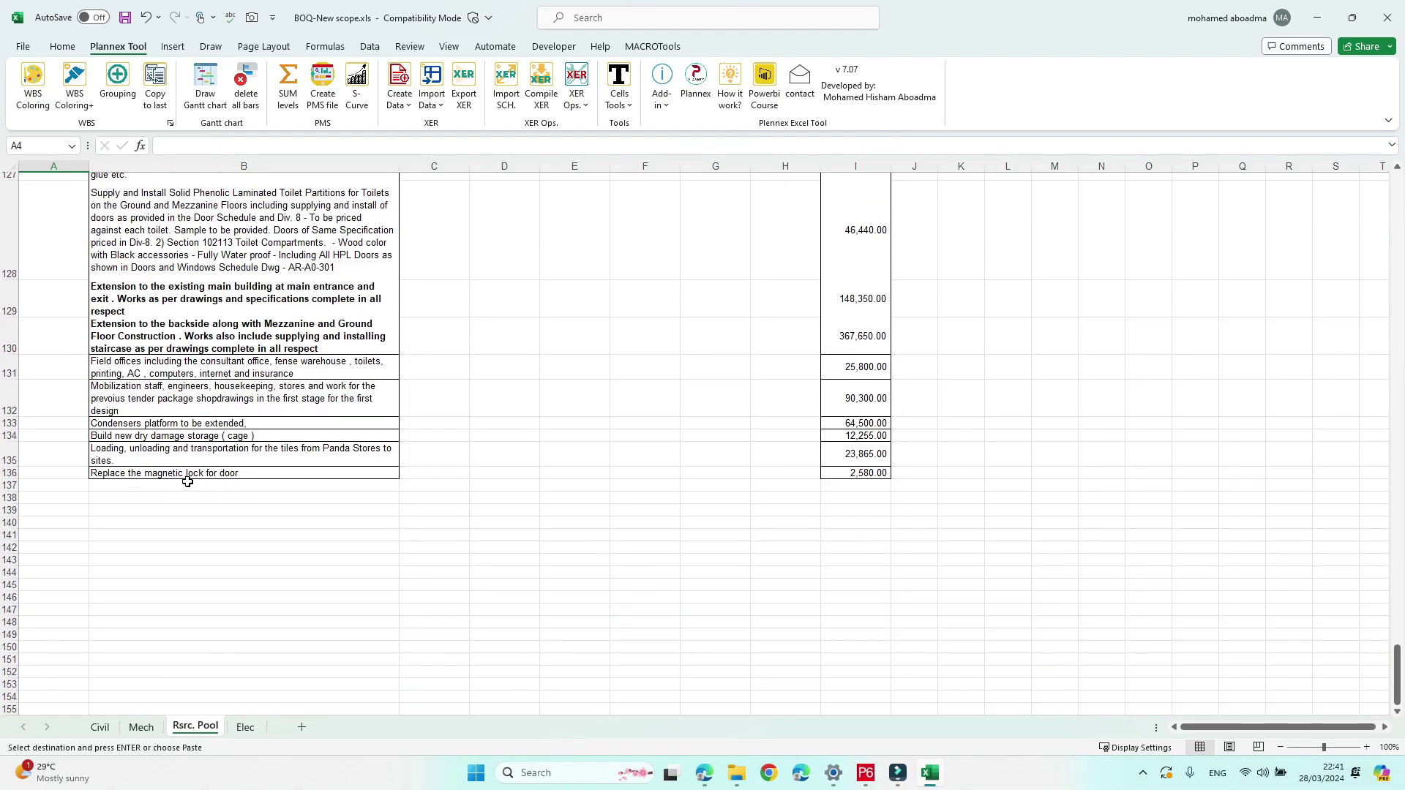
{"action": "left_click", "coordinate": [61, 490]}
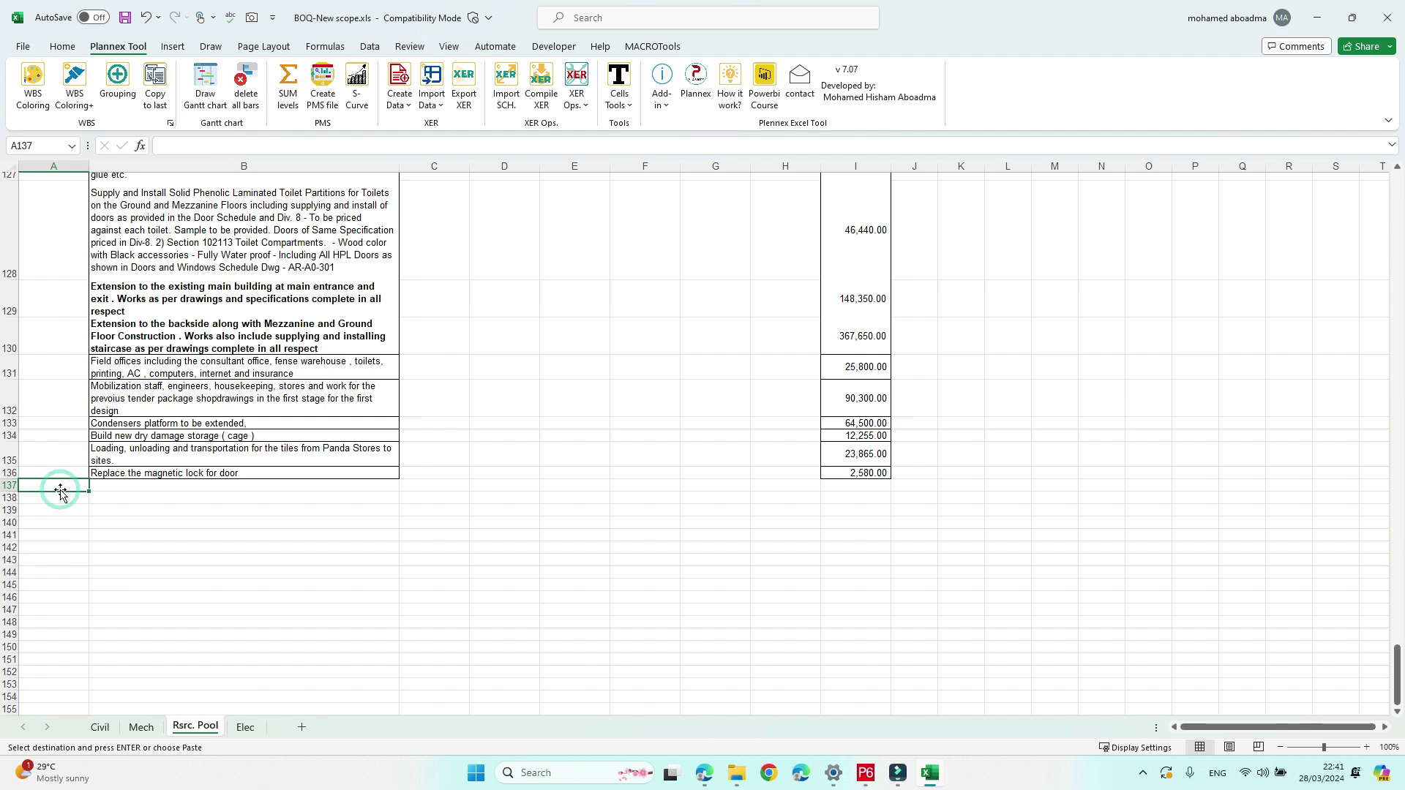
{"action": "type", "text": "MEC"}
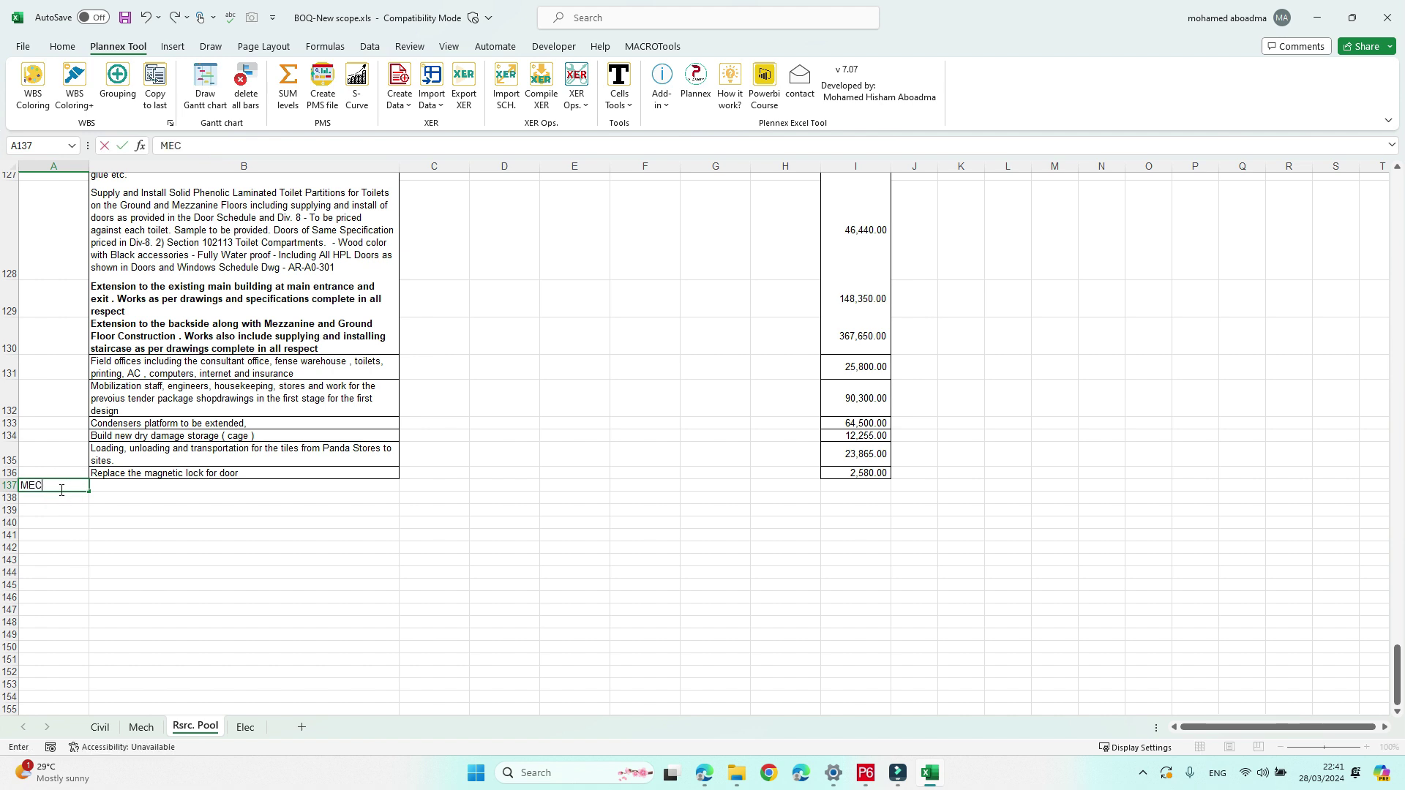
{"action": "type", "text": "H"}
{"action": "left_click", "coordinate": [145, 500]}
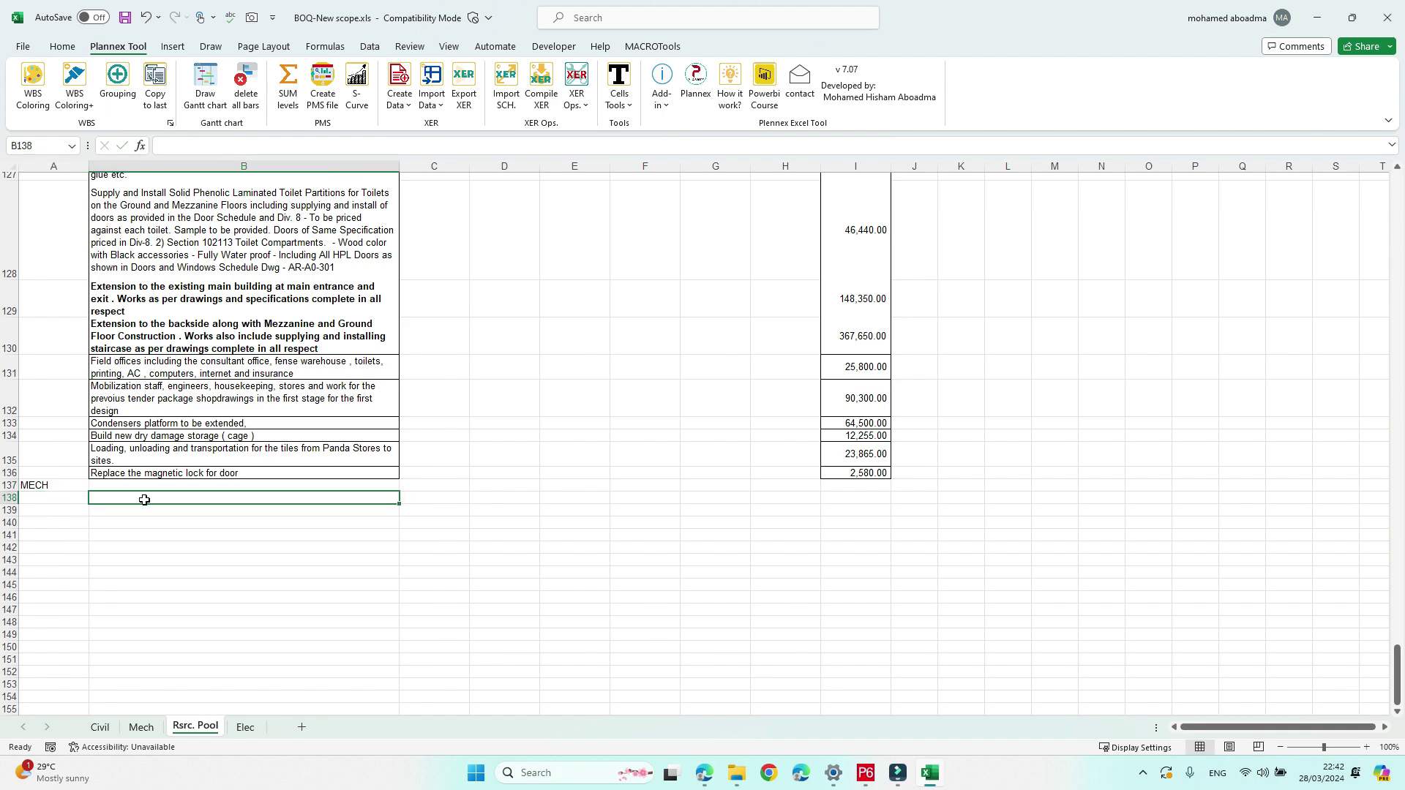
{"action": "left_click", "coordinate": [177, 528]}
Step: Copy the selected Mech descriptions into the Rsrc. Pool sheet's Level2 column at B138
{"action": "left_click", "coordinate": [141, 726]}
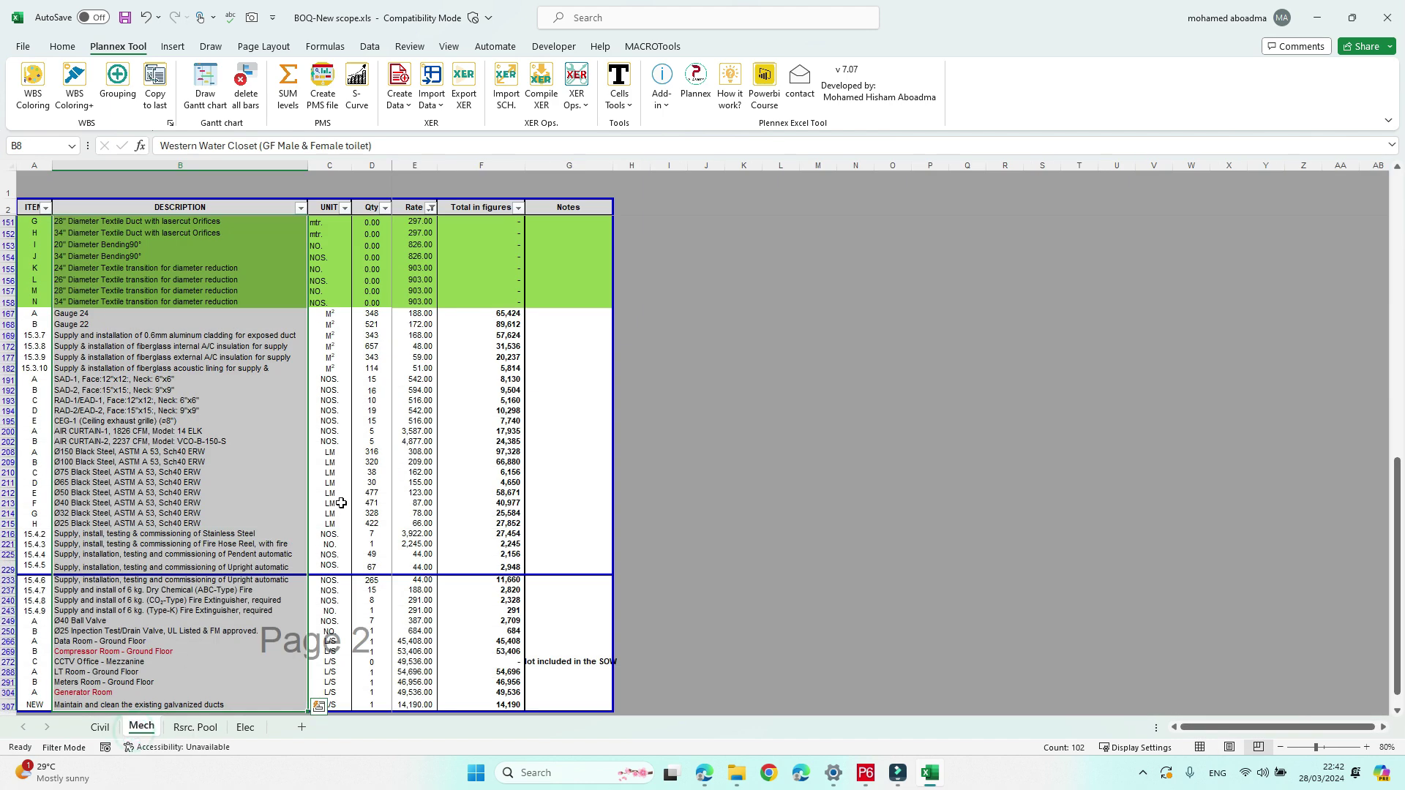
{"action": "key", "text": "ctrl+c"}
{"action": "left_click", "coordinate": [202, 732]}
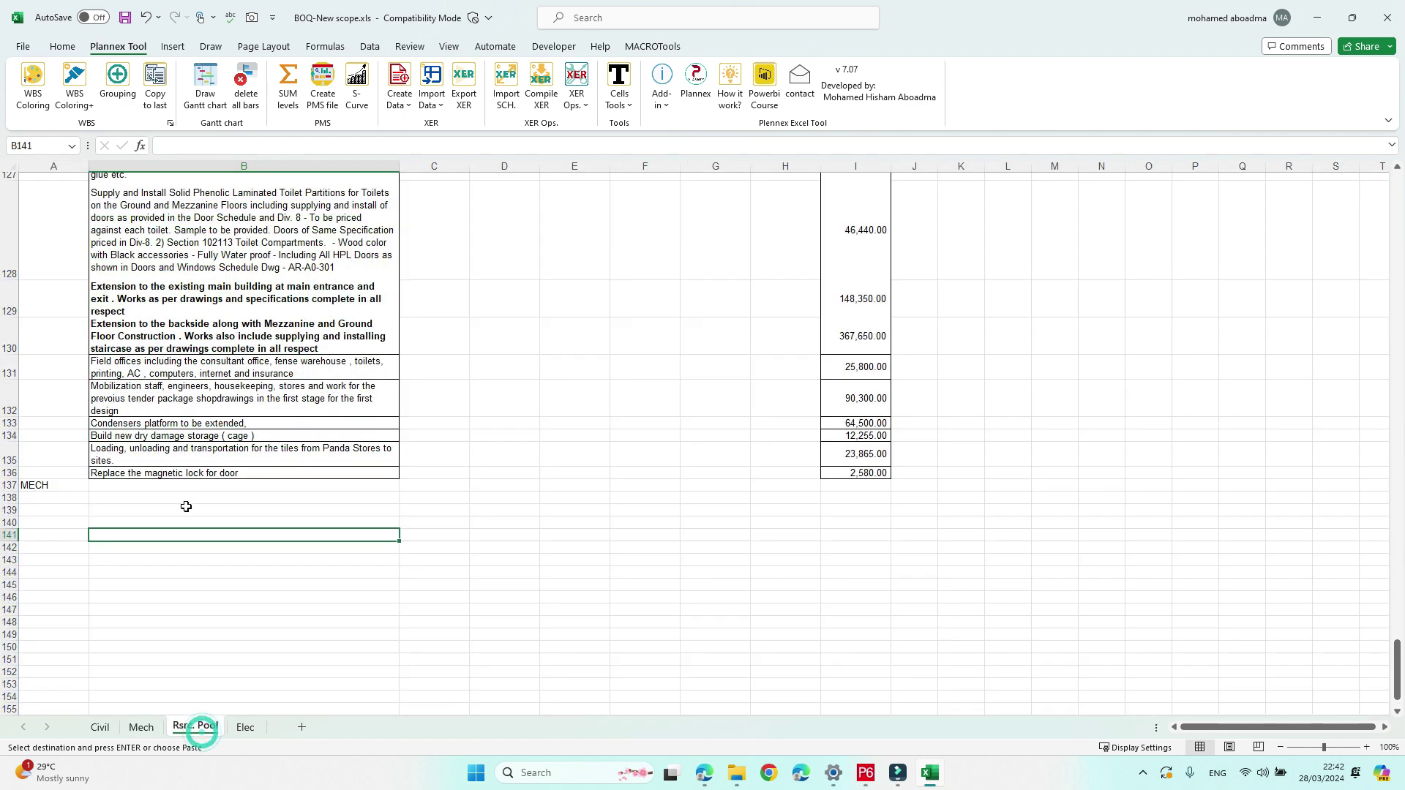
{"action": "left_click", "coordinate": [172, 499]}
{"action": "key", "text": "ctrl+v"}
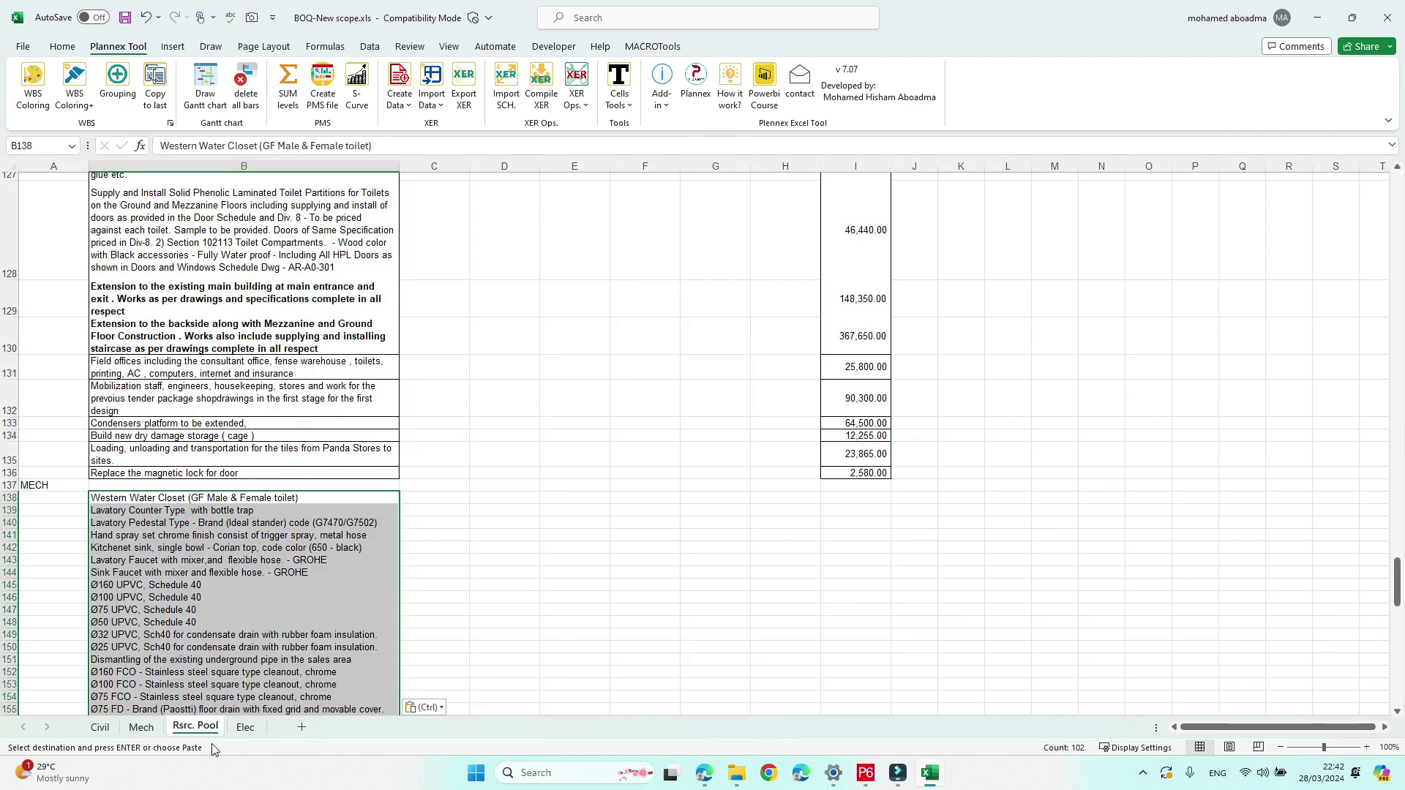
Step: Copy all filtered Mech rates into the Rsrc. Pool sheet's Unit Rate column at I138 and look through the pasted rows
{"action": "left_click", "coordinate": [141, 726]}
{"action": "left_click", "coordinate": [424, 221]}
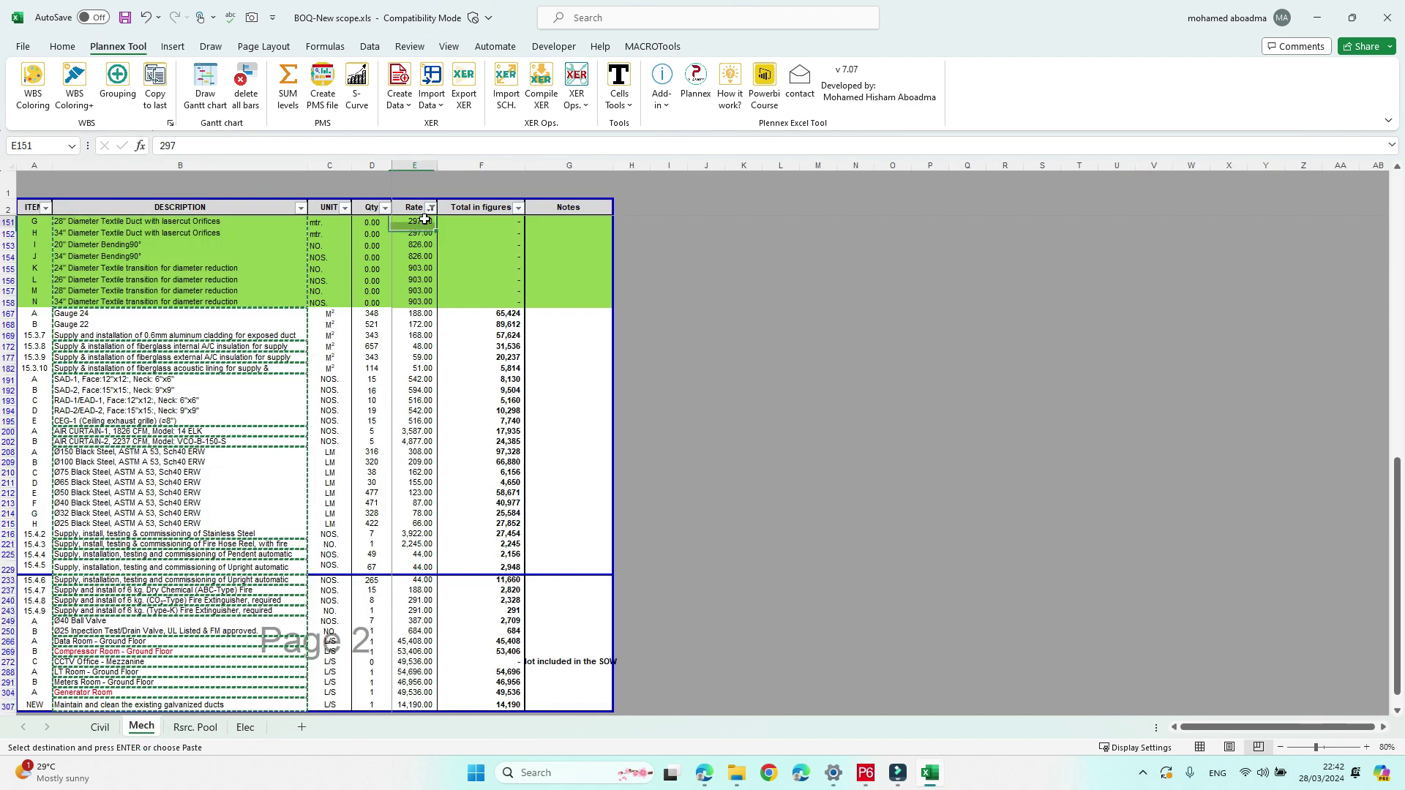
{"action": "left_click", "coordinate": [409, 703]}
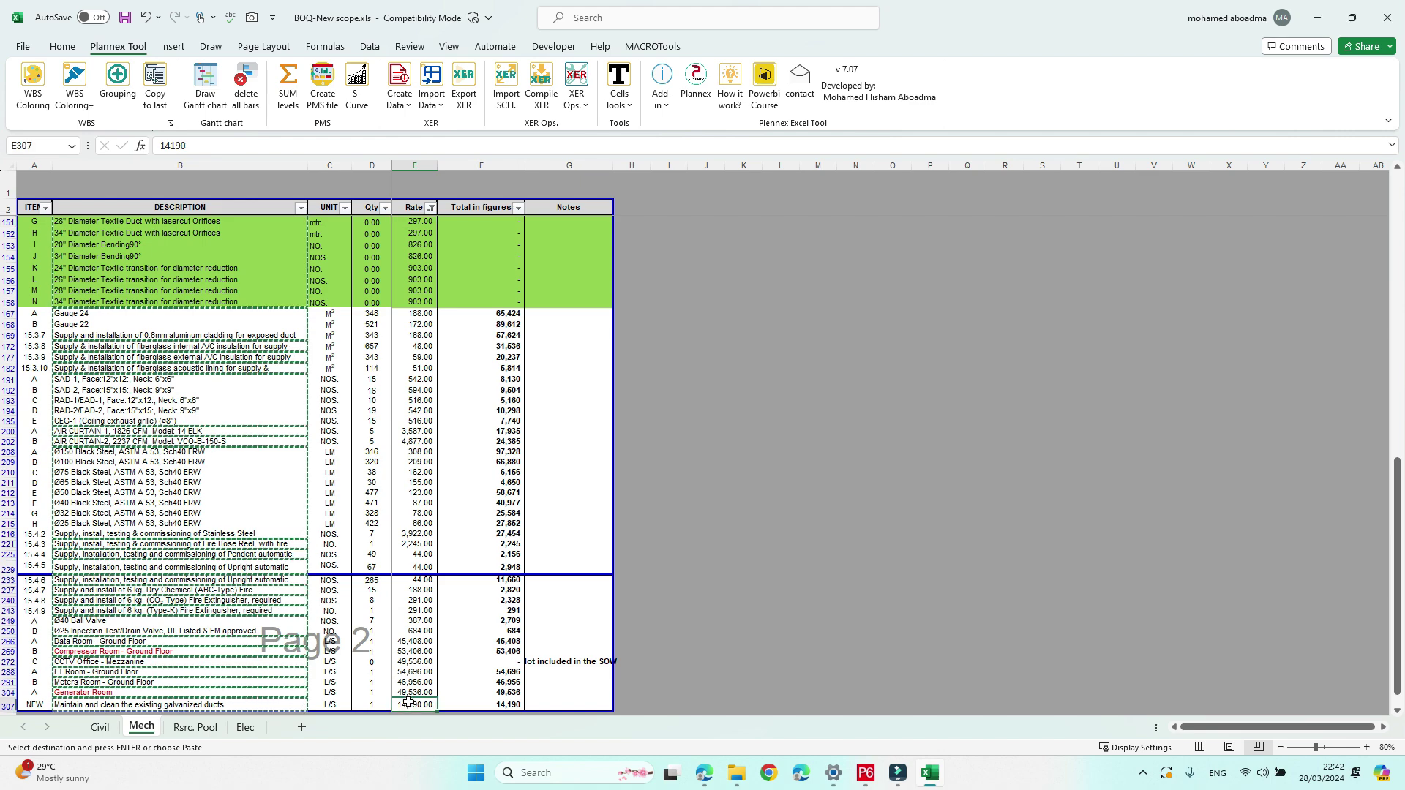
{"action": "left_click_drag", "start_coordinate": [408, 704], "coordinate": [421, 204]}
{"action": "key", "text": "ctrl+q"}
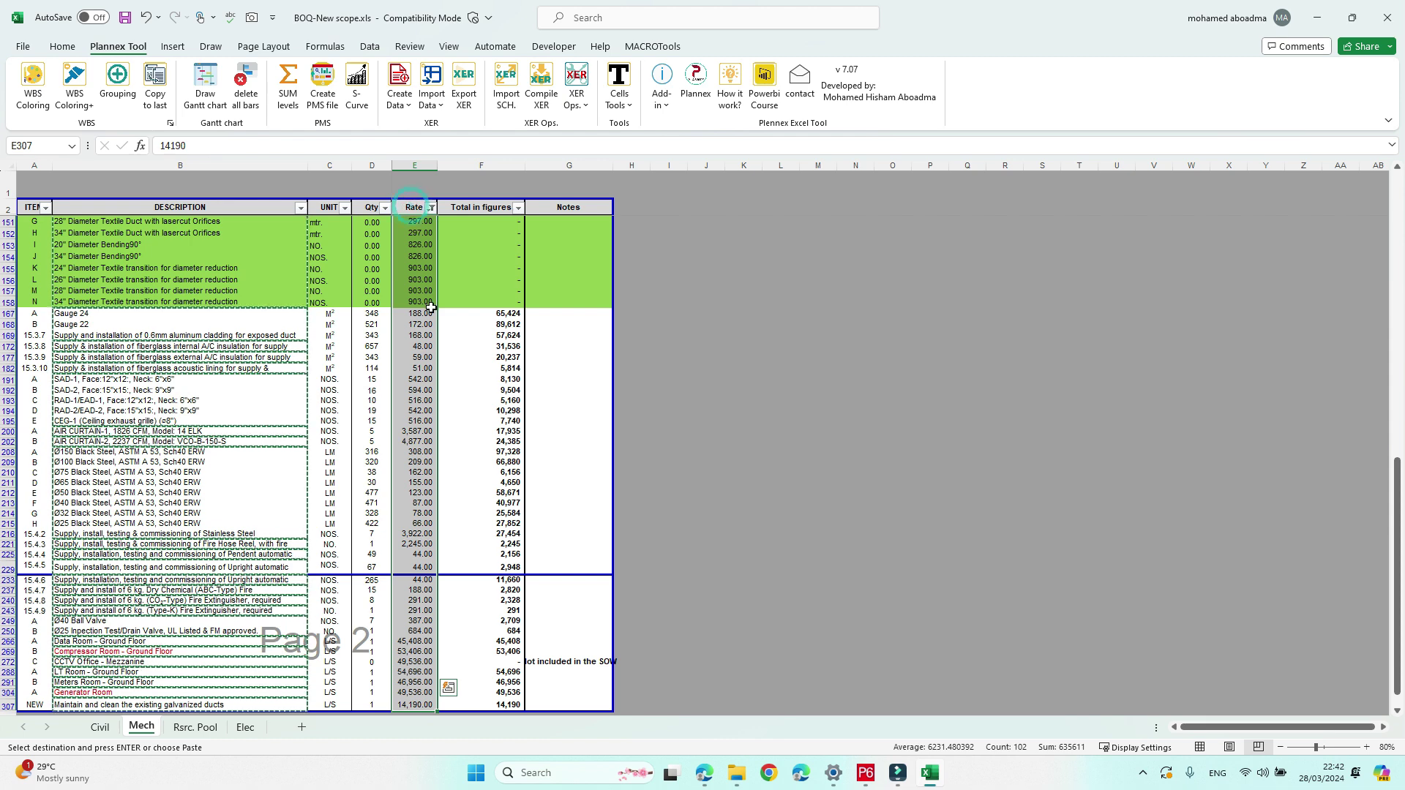
{"action": "key", "text": "ctrl+c"}
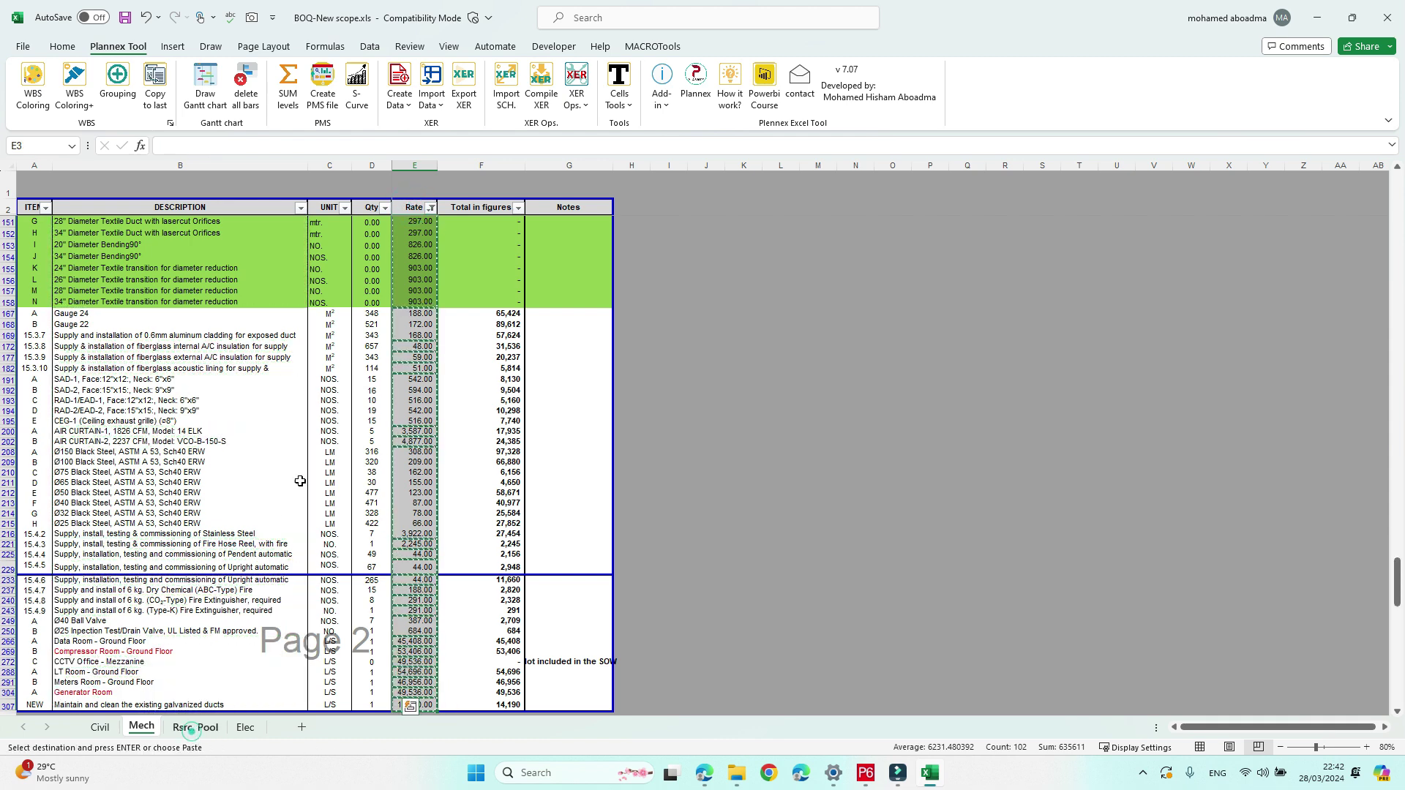
{"action": "left_click", "coordinate": [194, 727]}
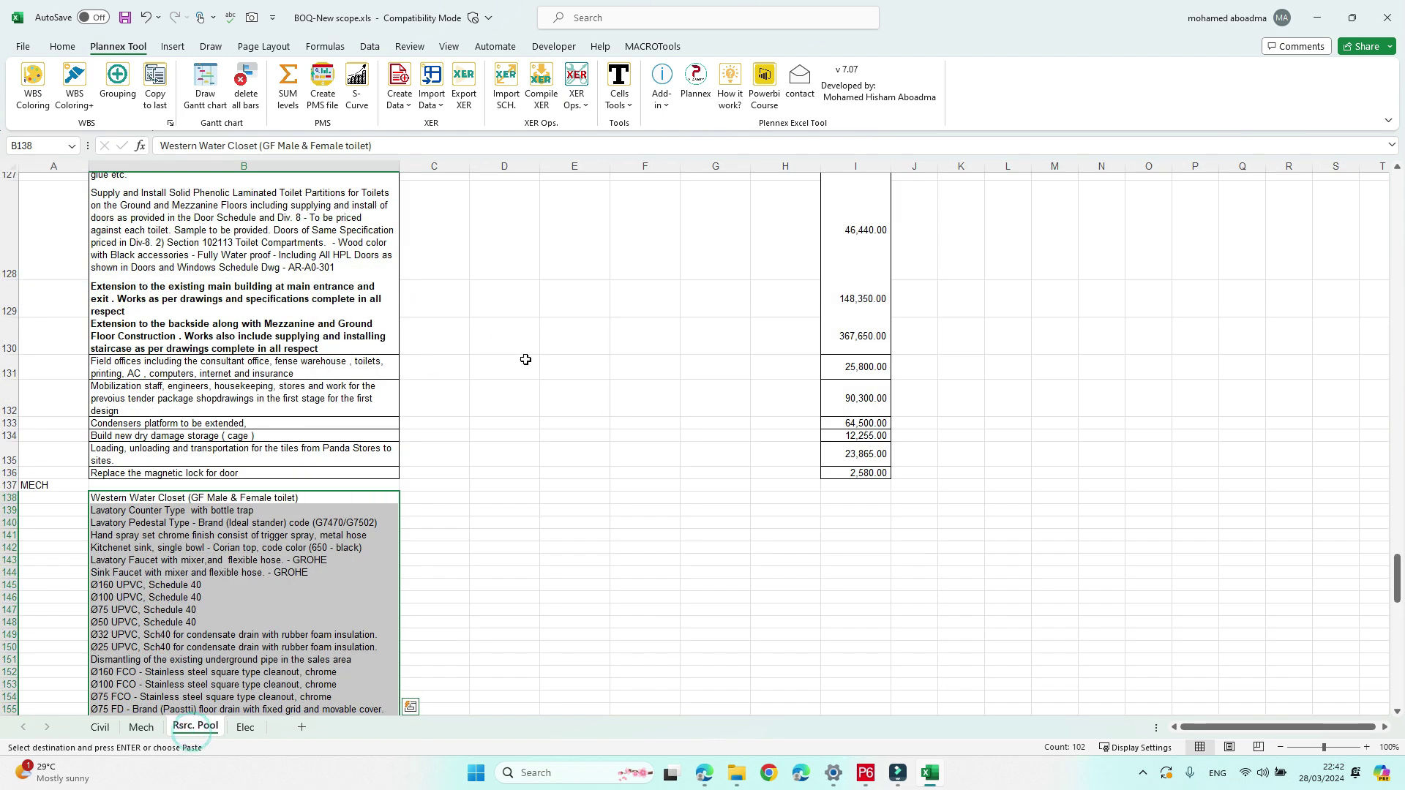
{"action": "left_click", "coordinate": [856, 495]}
{"action": "key", "text": "ctrl+v"}
{"action": "scroll", "coordinate": [439, 548], "scroll_direction": "down", "scroll_amount": 11}
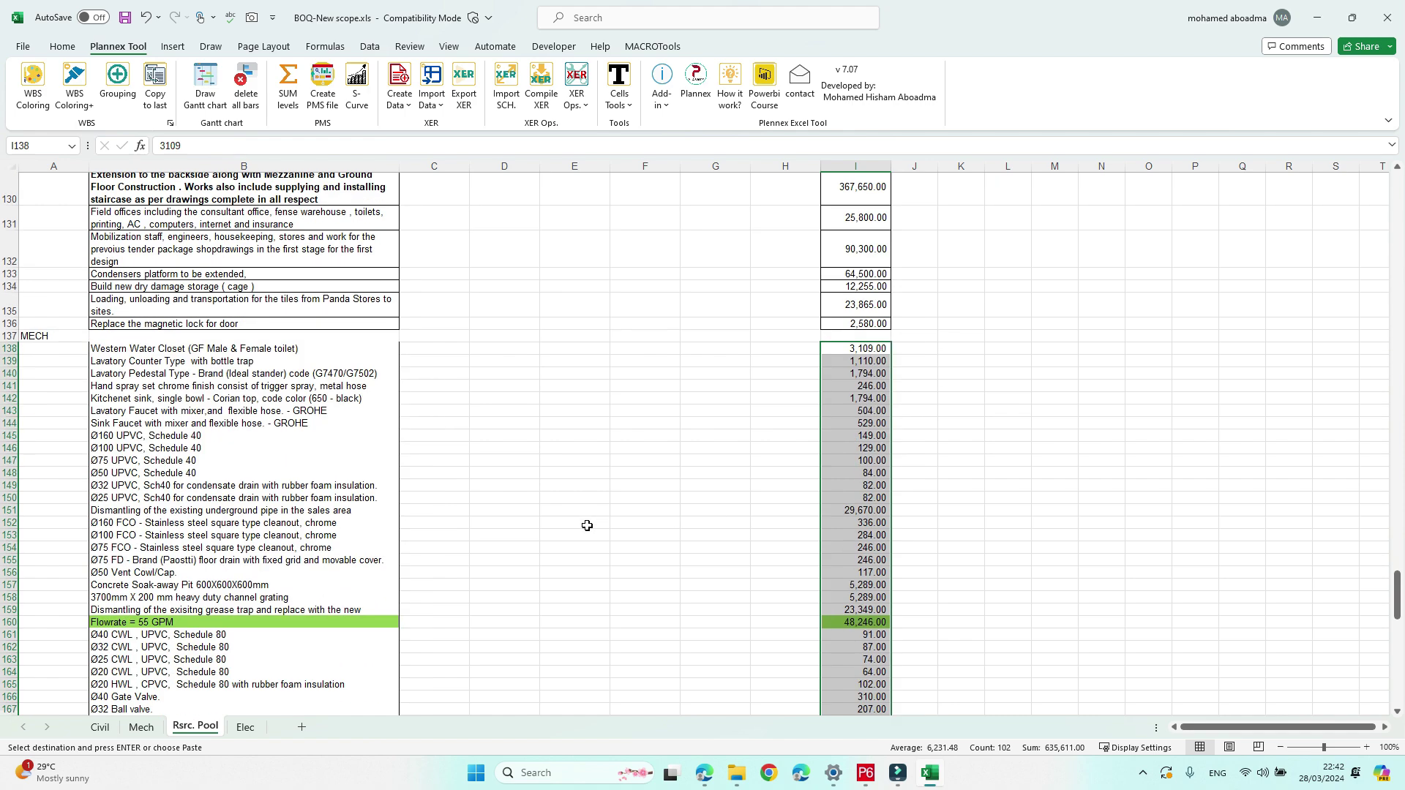
{"action": "scroll", "coordinate": [294, 628], "scroll_direction": "down", "scroll_amount": 5}
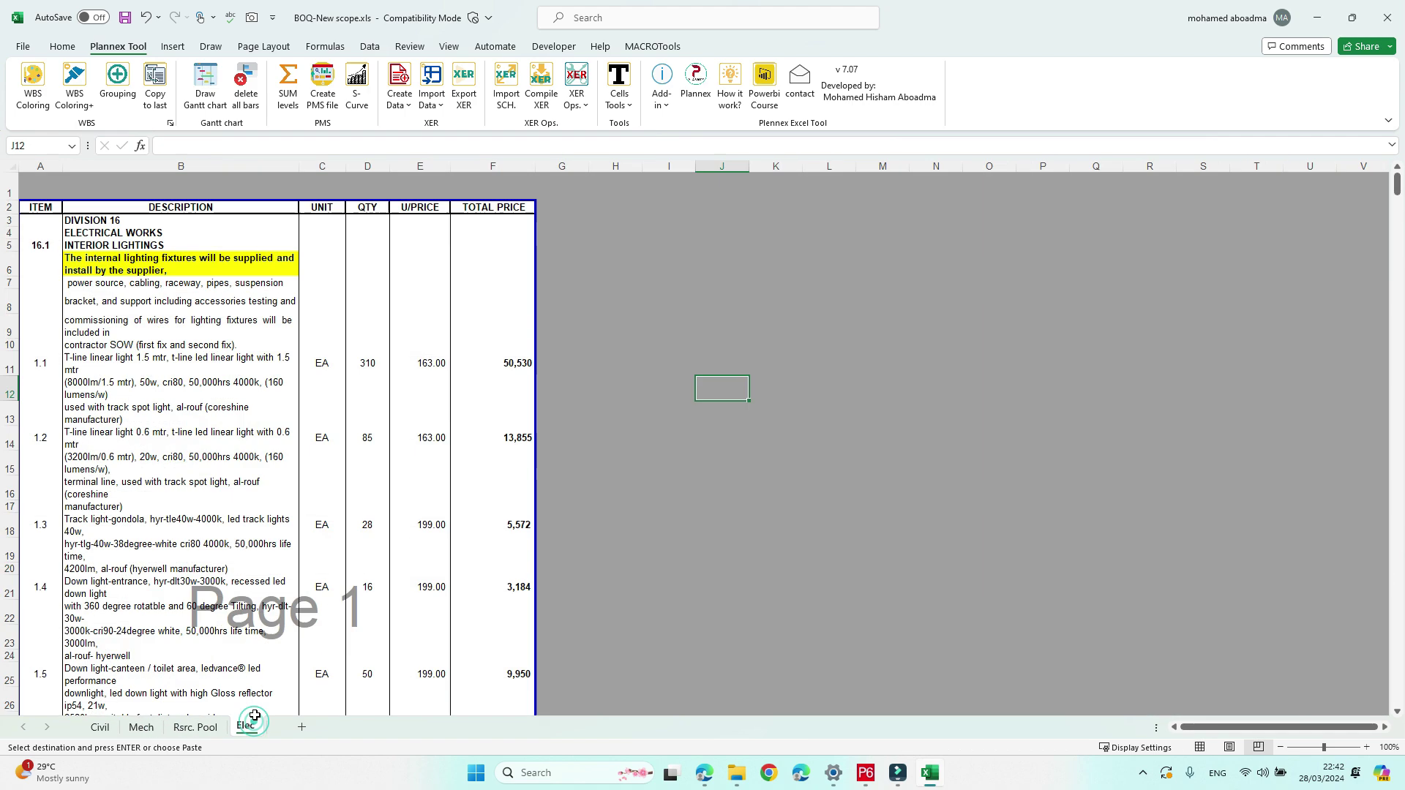
Step: Add filters to the Elec sheet's header row from ITEM to TOTAL PRICE
{"action": "left_click", "coordinate": [246, 727]}
{"action": "left_click_drag", "start_coordinate": [491, 207], "coordinate": [25, 212]}
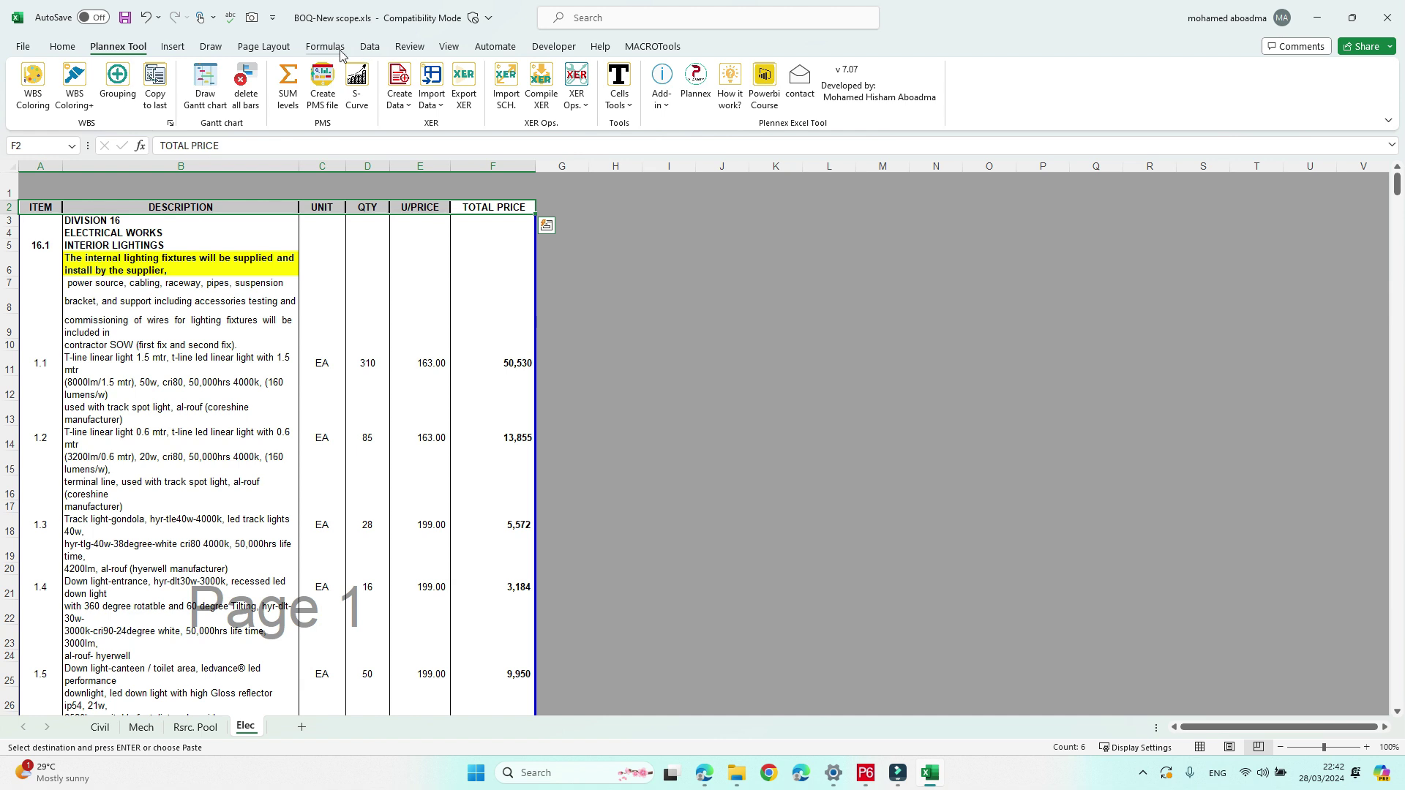
{"action": "left_click", "coordinate": [369, 46]}
{"action": "left_click", "coordinate": [692, 84]}
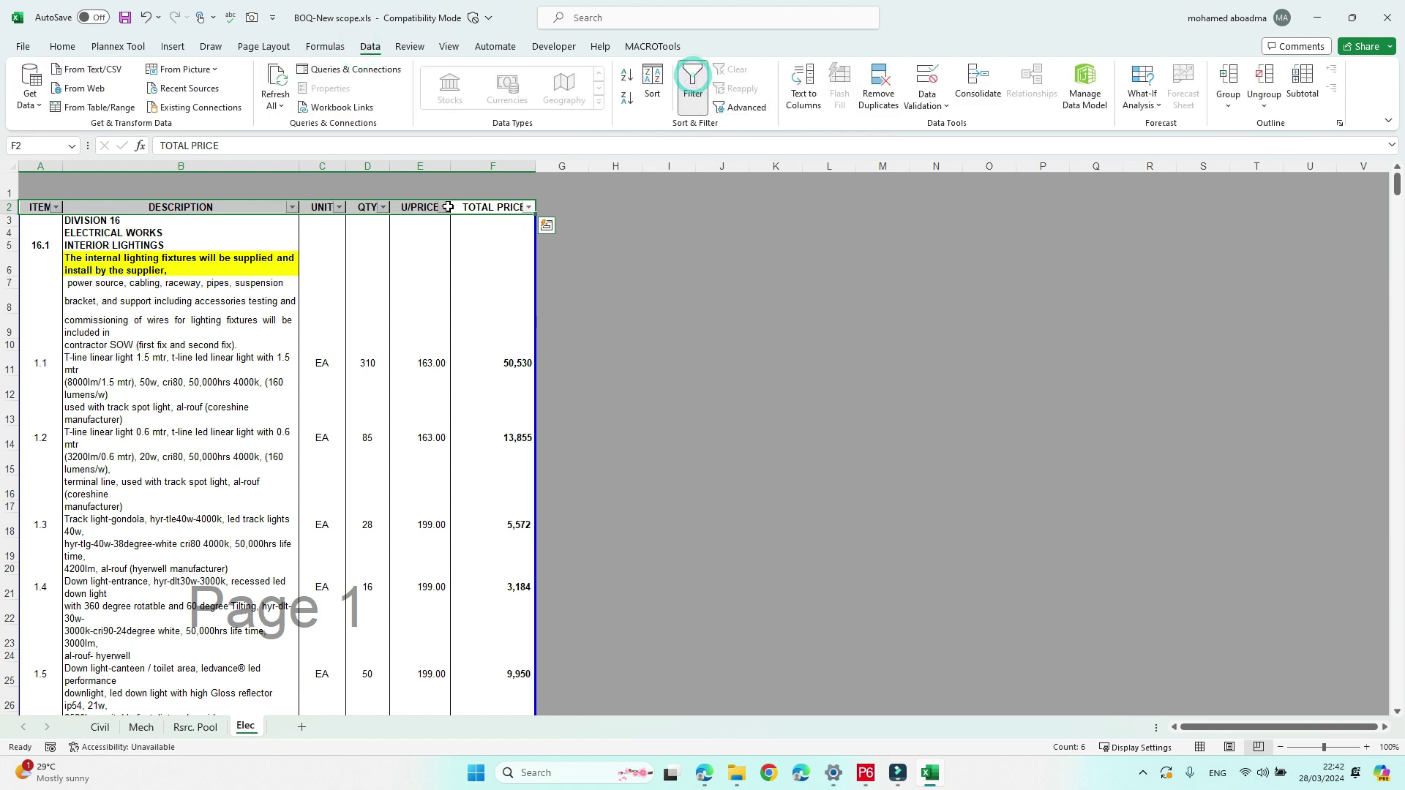
Step: Filter the Elec sheet's U/PRICE column to exclude blank cells
{"action": "left_click", "coordinate": [444, 208]}
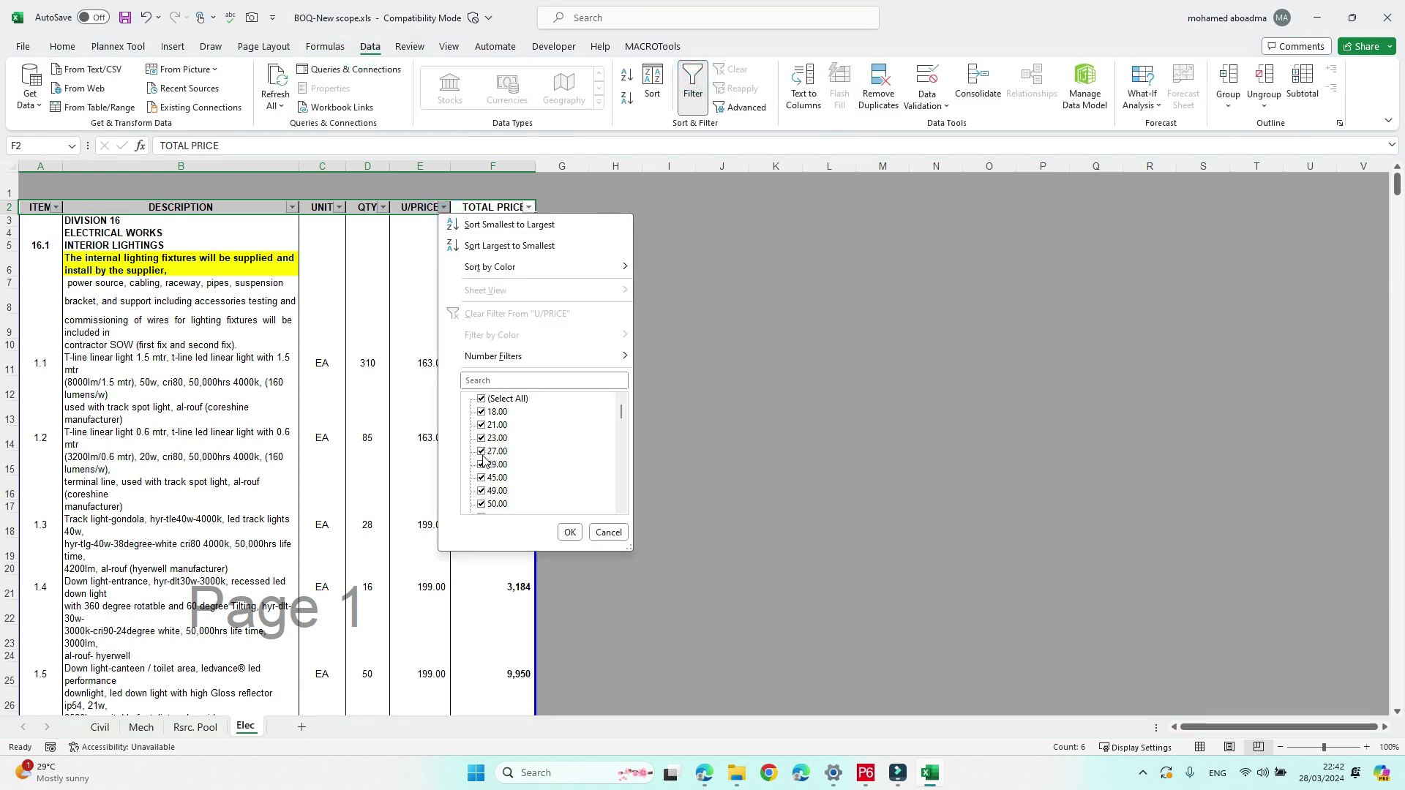
{"action": "scroll", "coordinate": [512, 453], "scroll_direction": "down", "scroll_amount": 10}
{"action": "left_click", "coordinate": [512, 504]}
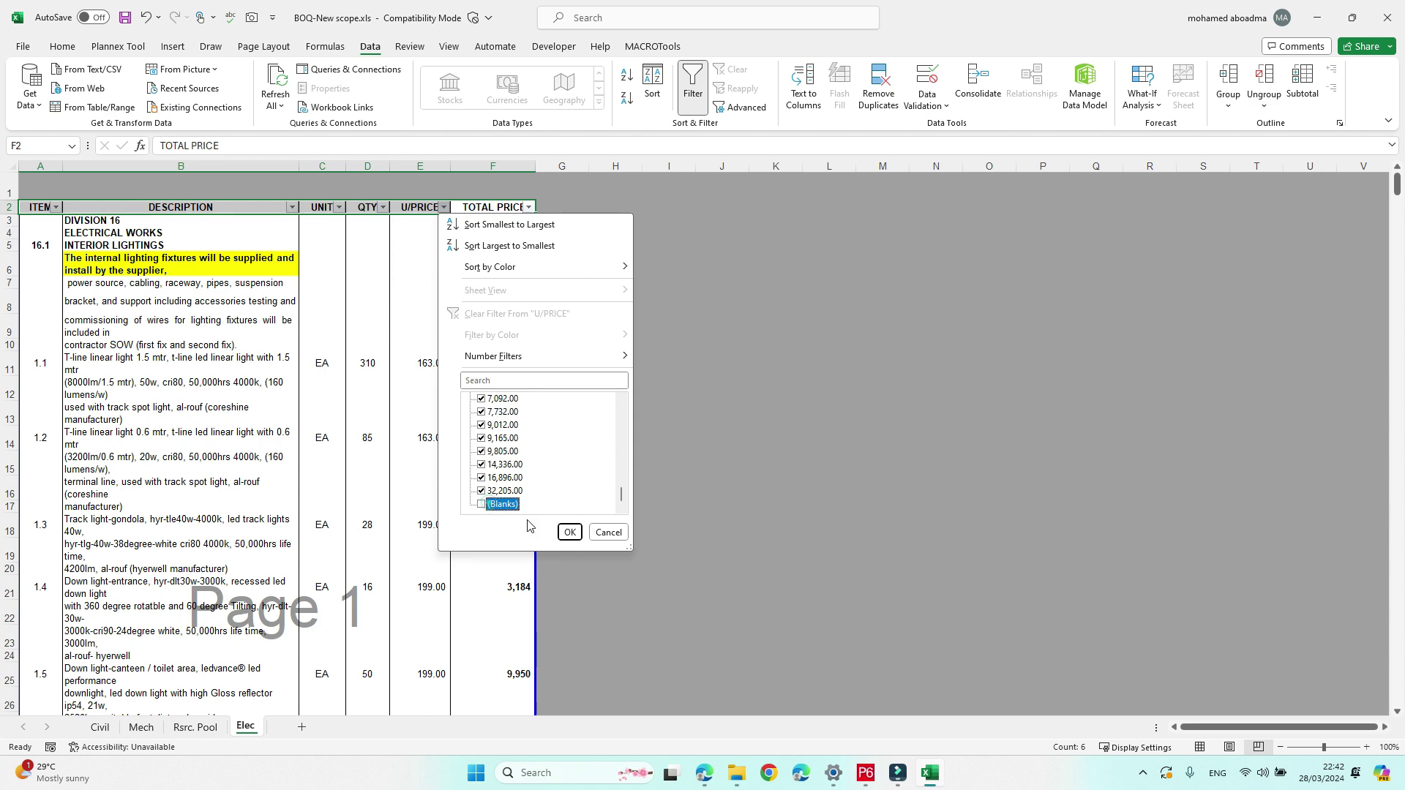
{"action": "left_click", "coordinate": [570, 532]}
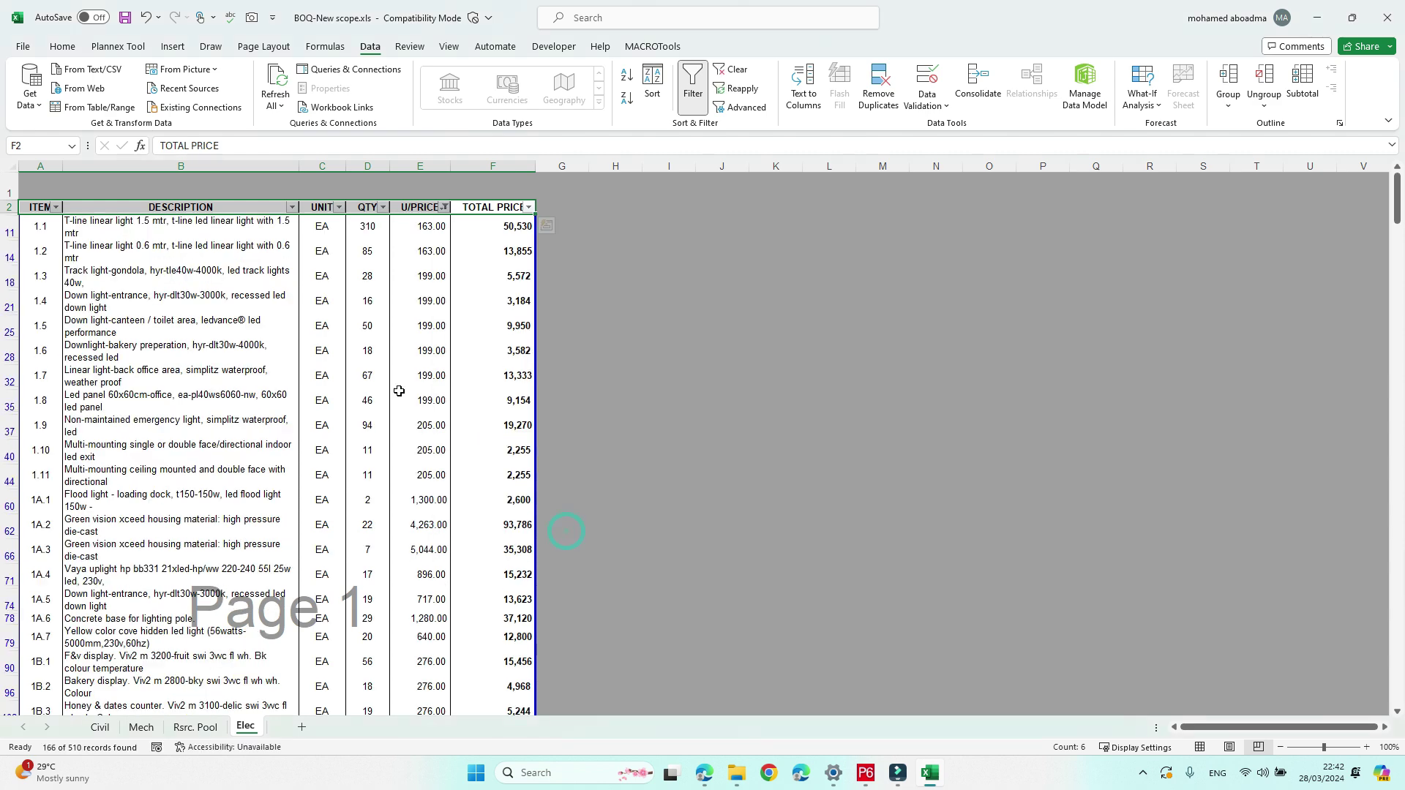
Step: Copy the filtered Elec descriptions from B11 to B512 into the Rsrc. Pool sheet's Level2 column at B241 and return to the Elec sheet
{"action": "left_click", "coordinate": [207, 225]}
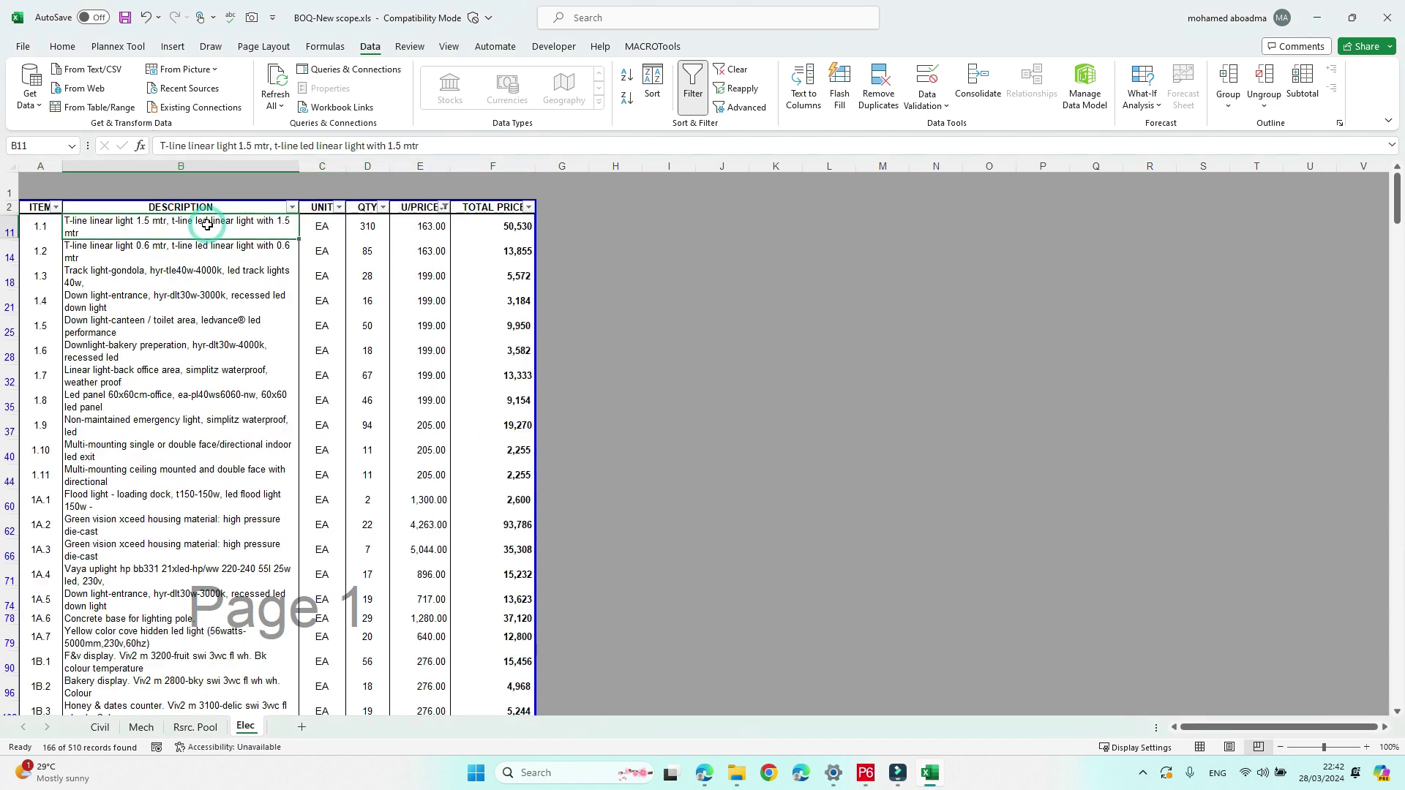
{"action": "key", "text": "ctrl+shift+Down"}
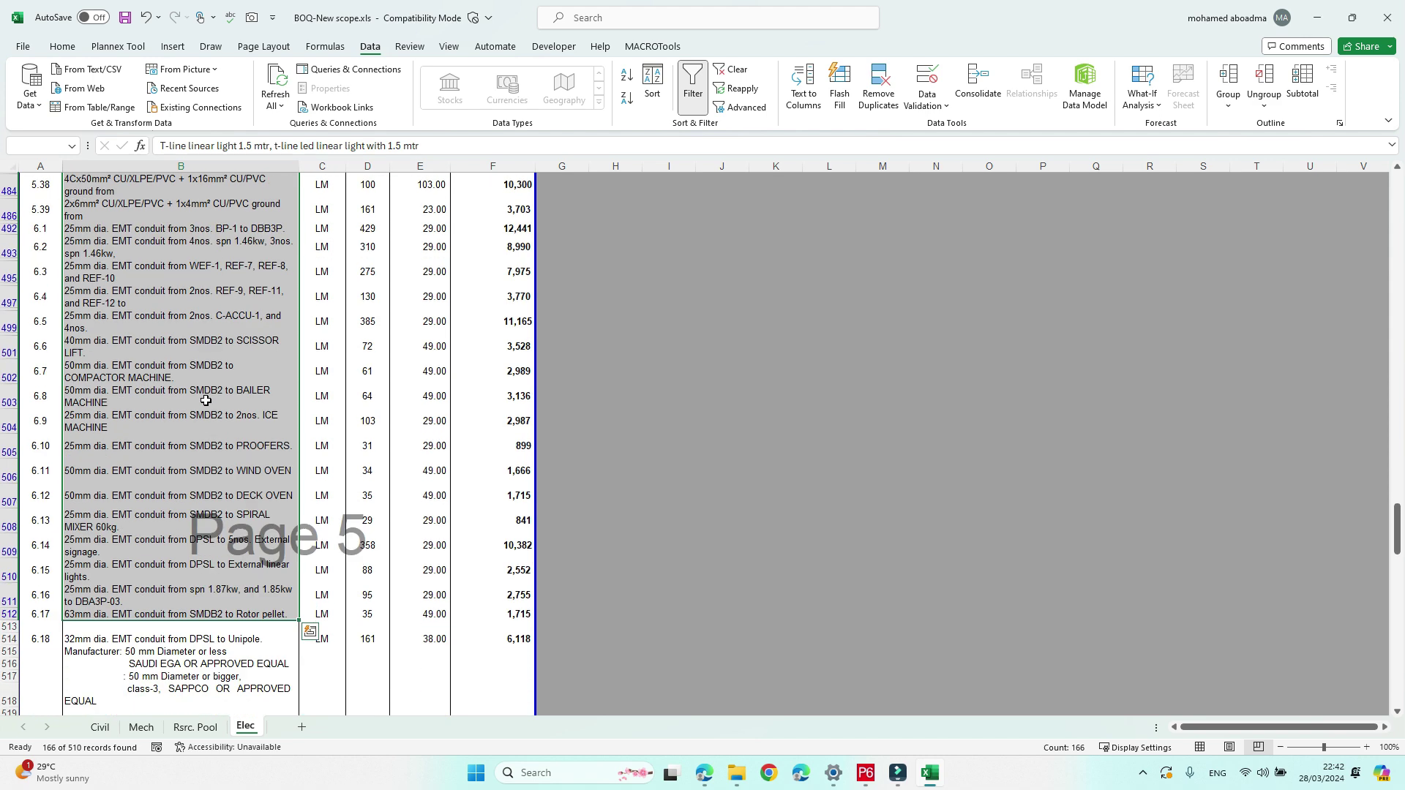
{"action": "scroll", "coordinate": [205, 400], "scroll_direction": "down", "scroll_amount": 2}
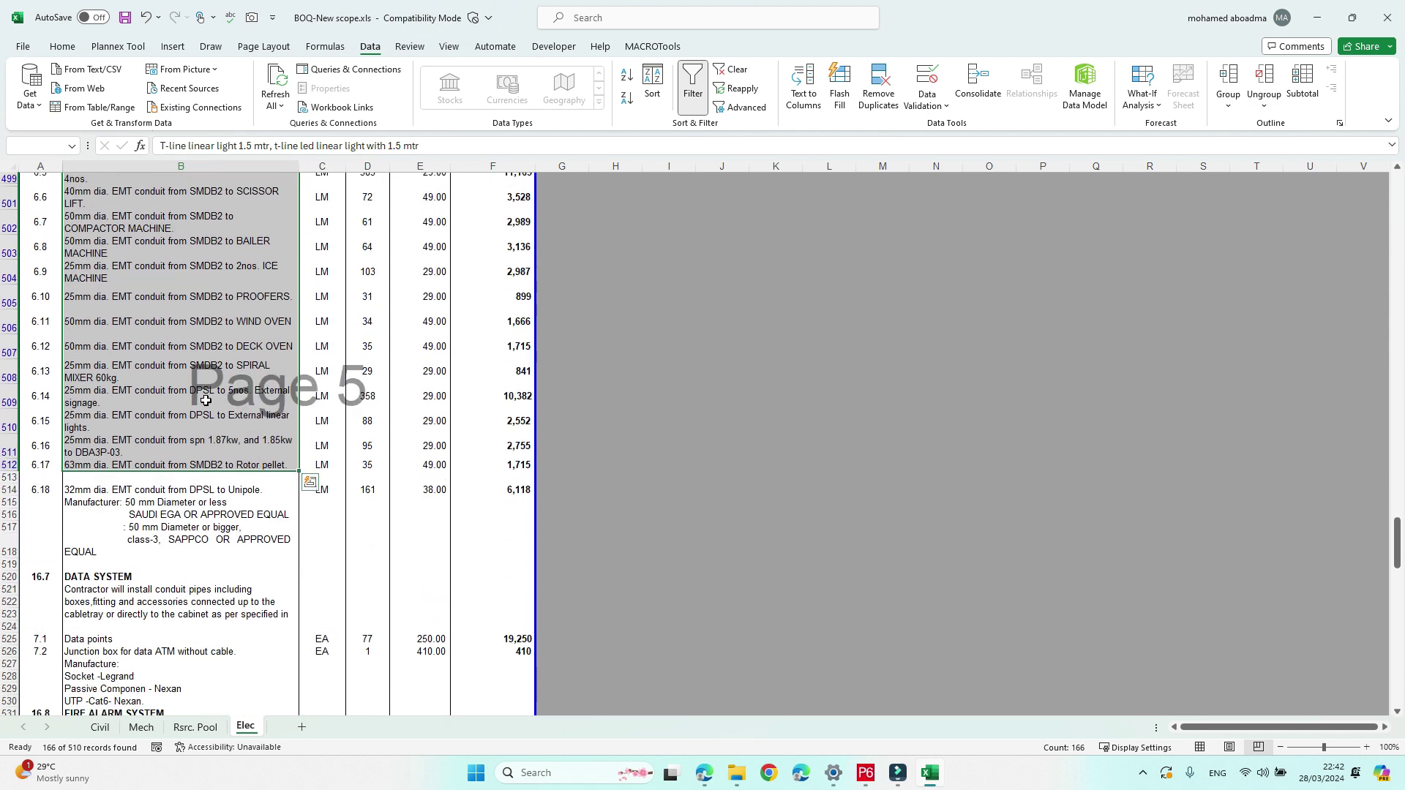
{"action": "scroll", "coordinate": [193, 486], "scroll_direction": "down", "scroll_amount": 8}
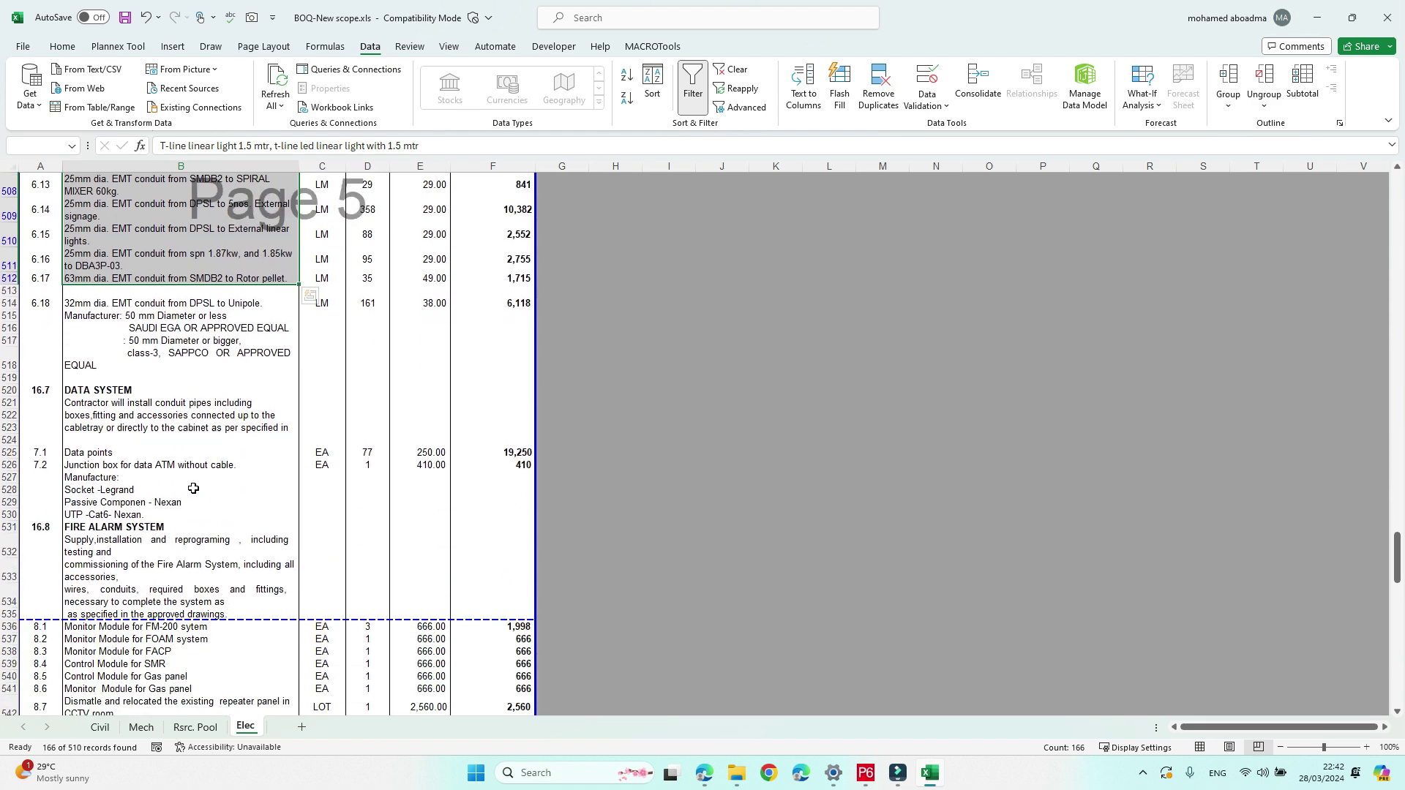
{"action": "scroll", "coordinate": [193, 488], "scroll_direction": "up", "scroll_amount": 7}
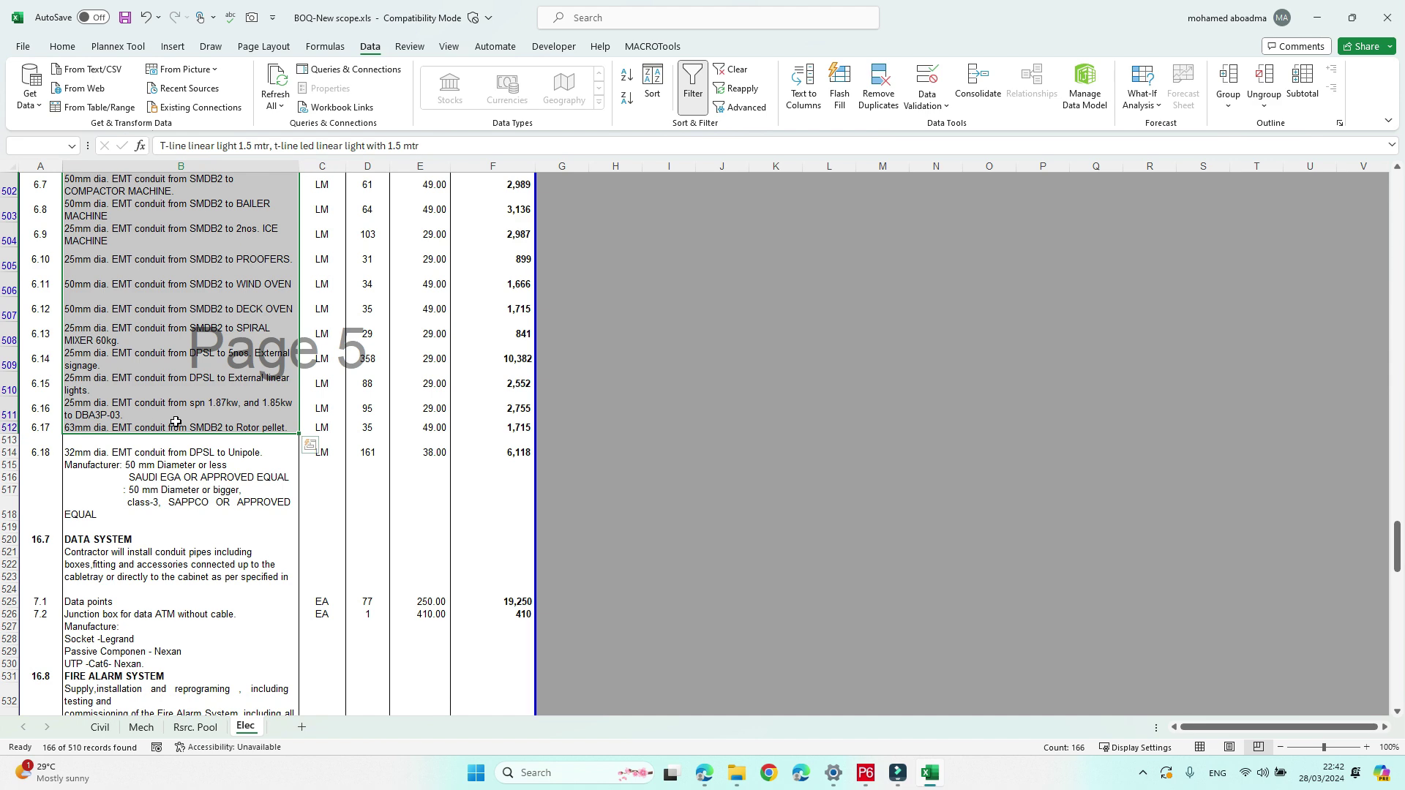
{"action": "key", "text": "ctrl+c"}
{"action": "left_click", "coordinate": [184, 727]}
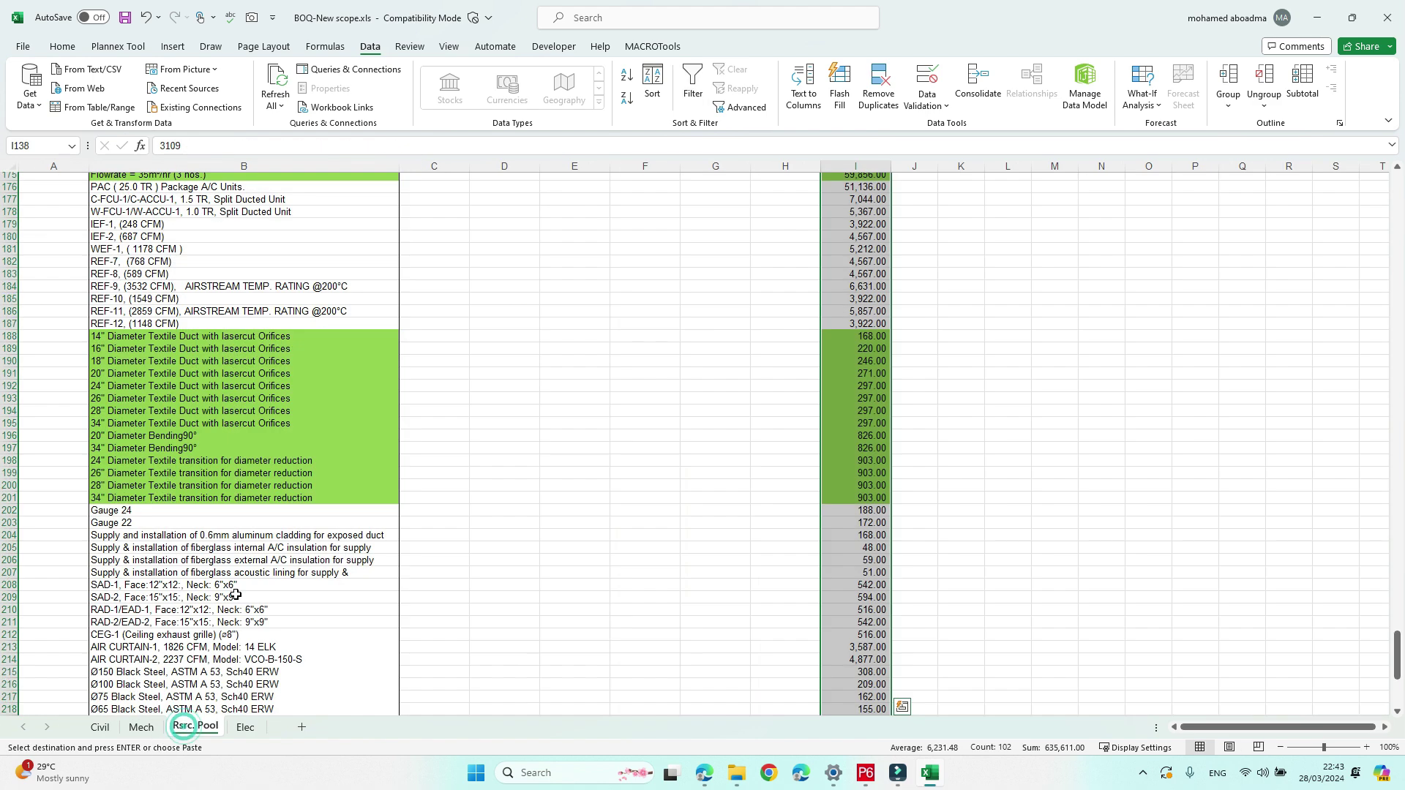
{"action": "scroll", "coordinate": [232, 590], "scroll_direction": "down", "scroll_amount": 10}
{"action": "left_click", "coordinate": [186, 361]}
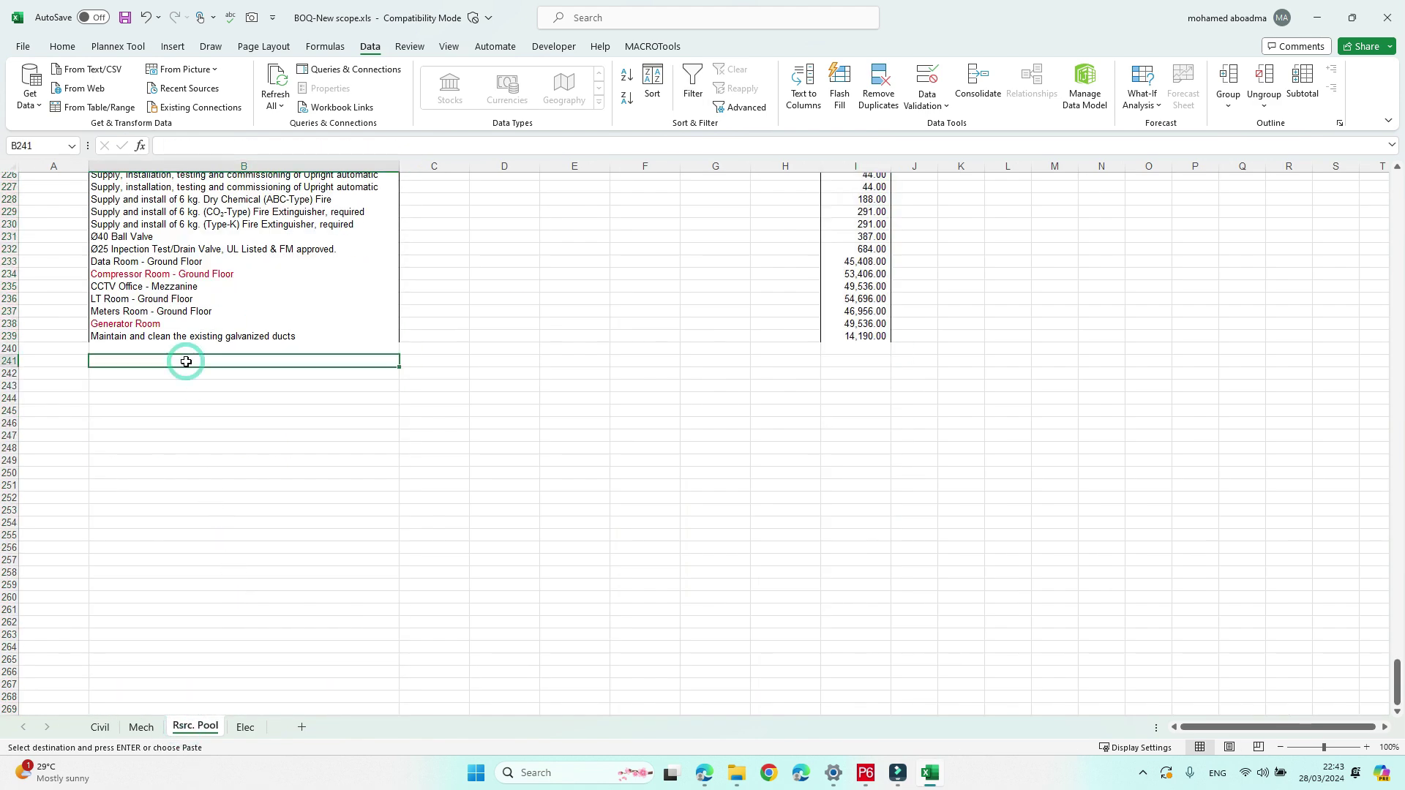
{"action": "key", "text": "ctrl+v"}
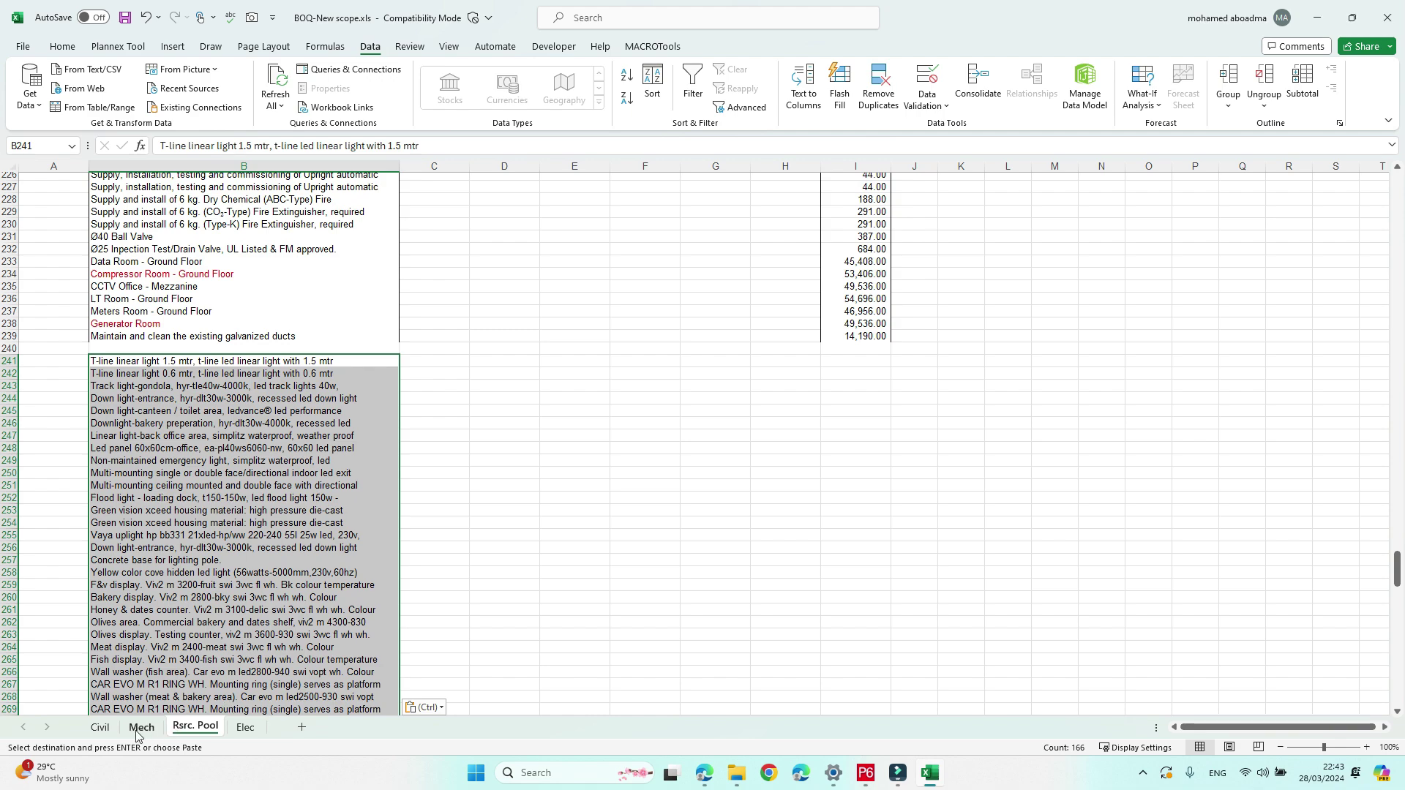
{"action": "left_click", "coordinate": [245, 726]}
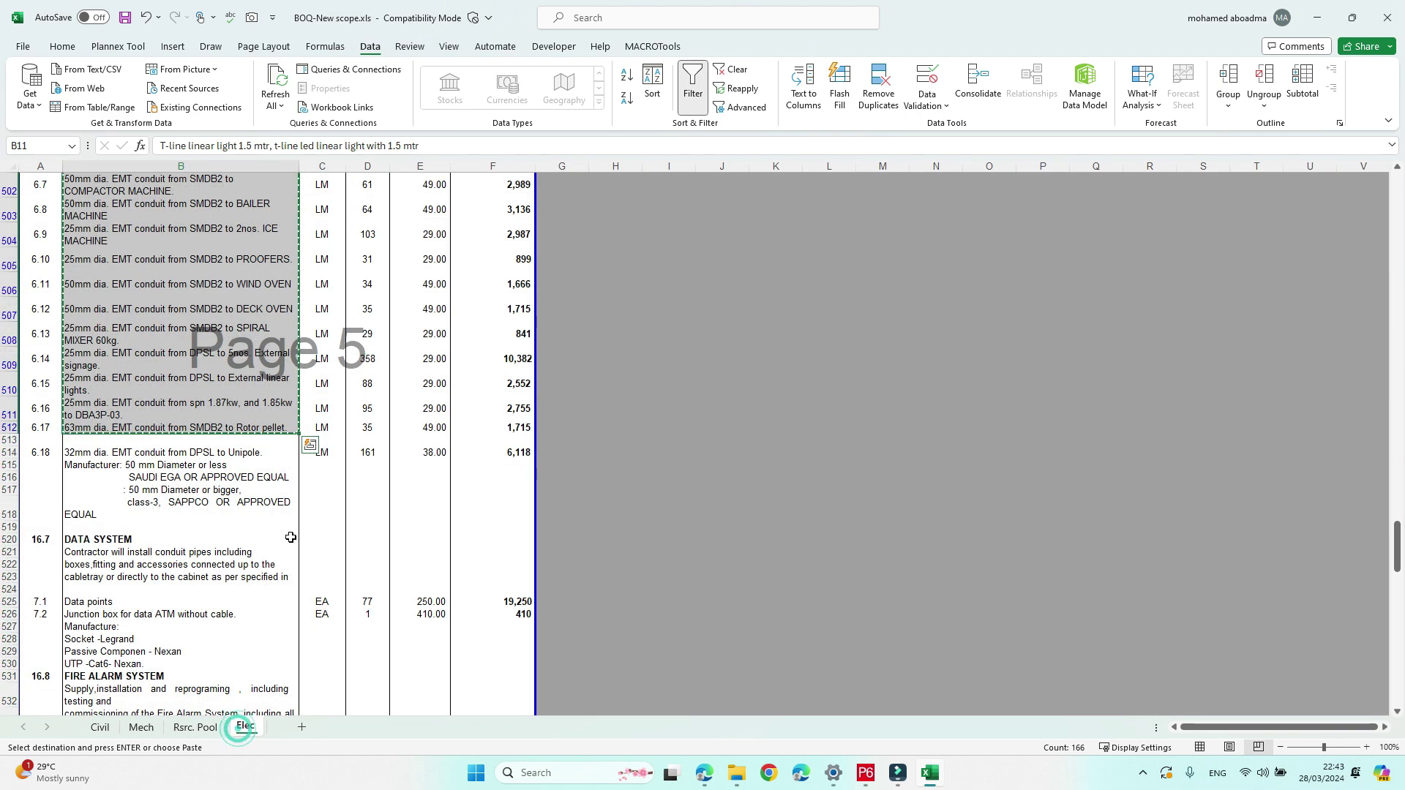
{"action": "left_click", "coordinate": [428, 424]}
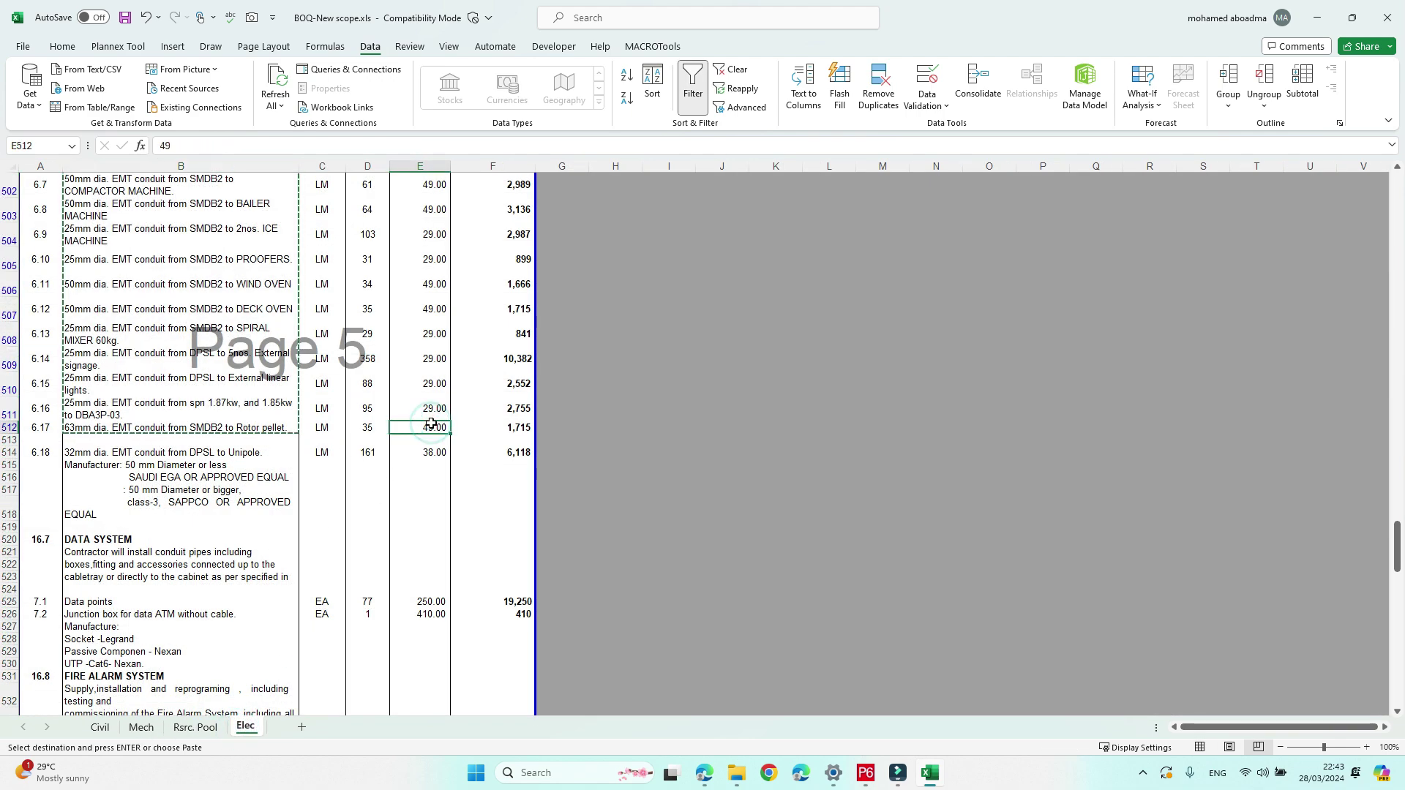
{"action": "key", "text": "ctrl+shift+Up"}
{"action": "key", "text": "shift+Left"}
{"action": "key", "text": "shift+Left"}
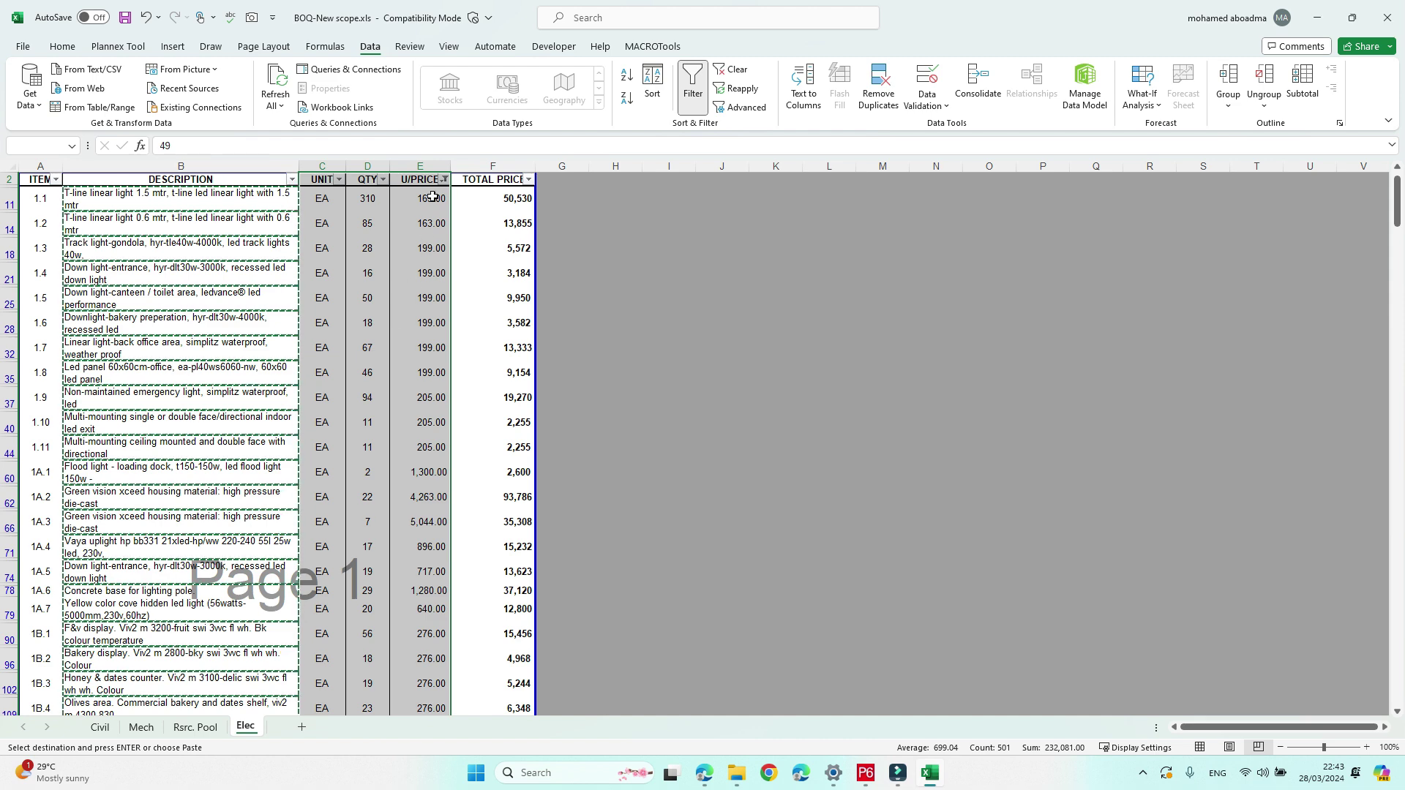
Step: Copy the filtered Elec unit rates up from E512, without the header cell, into the Rsrc. Pool sheet's Unit Rate column at I241
{"action": "left_click", "coordinate": [428, 613]}
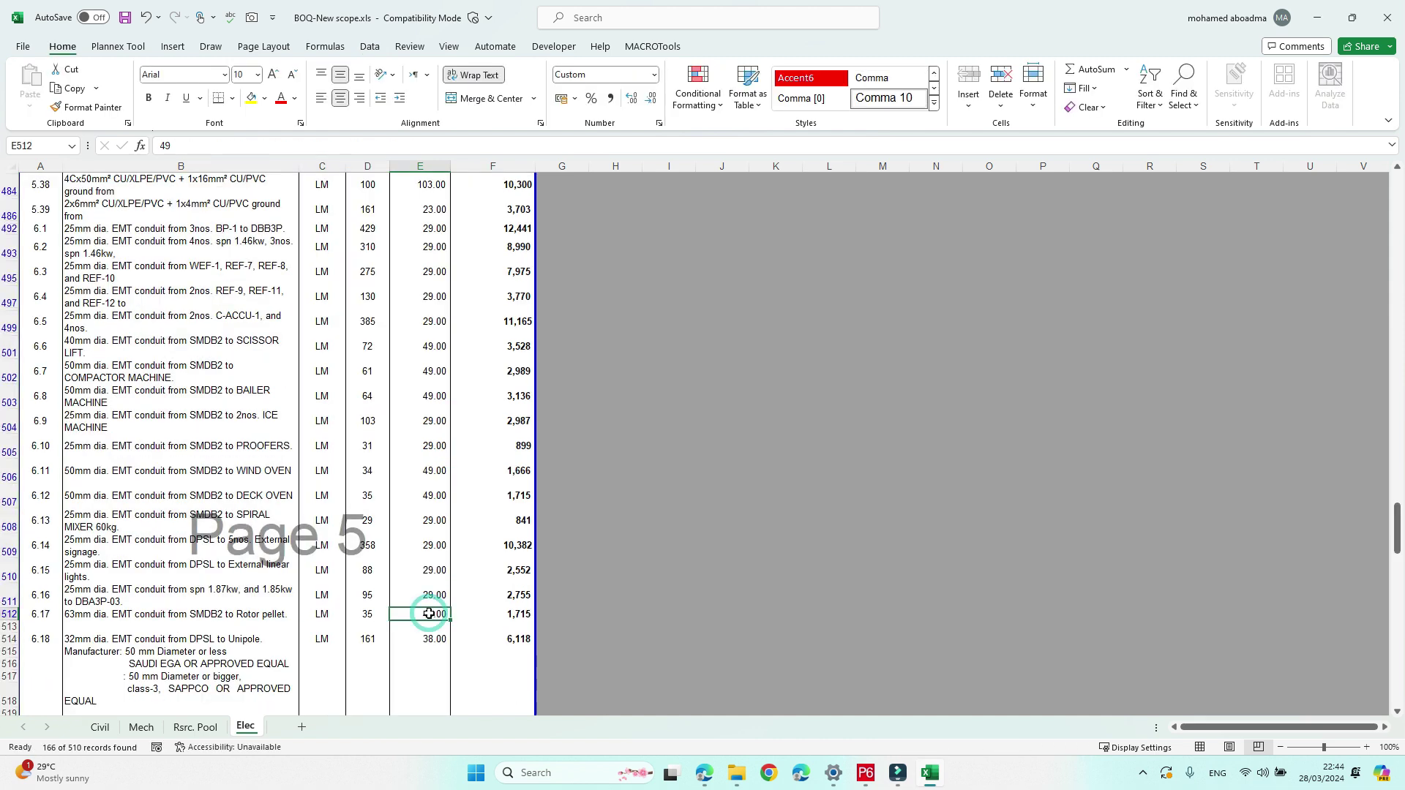
{"action": "key", "text": "ctrl+shift+Up"}
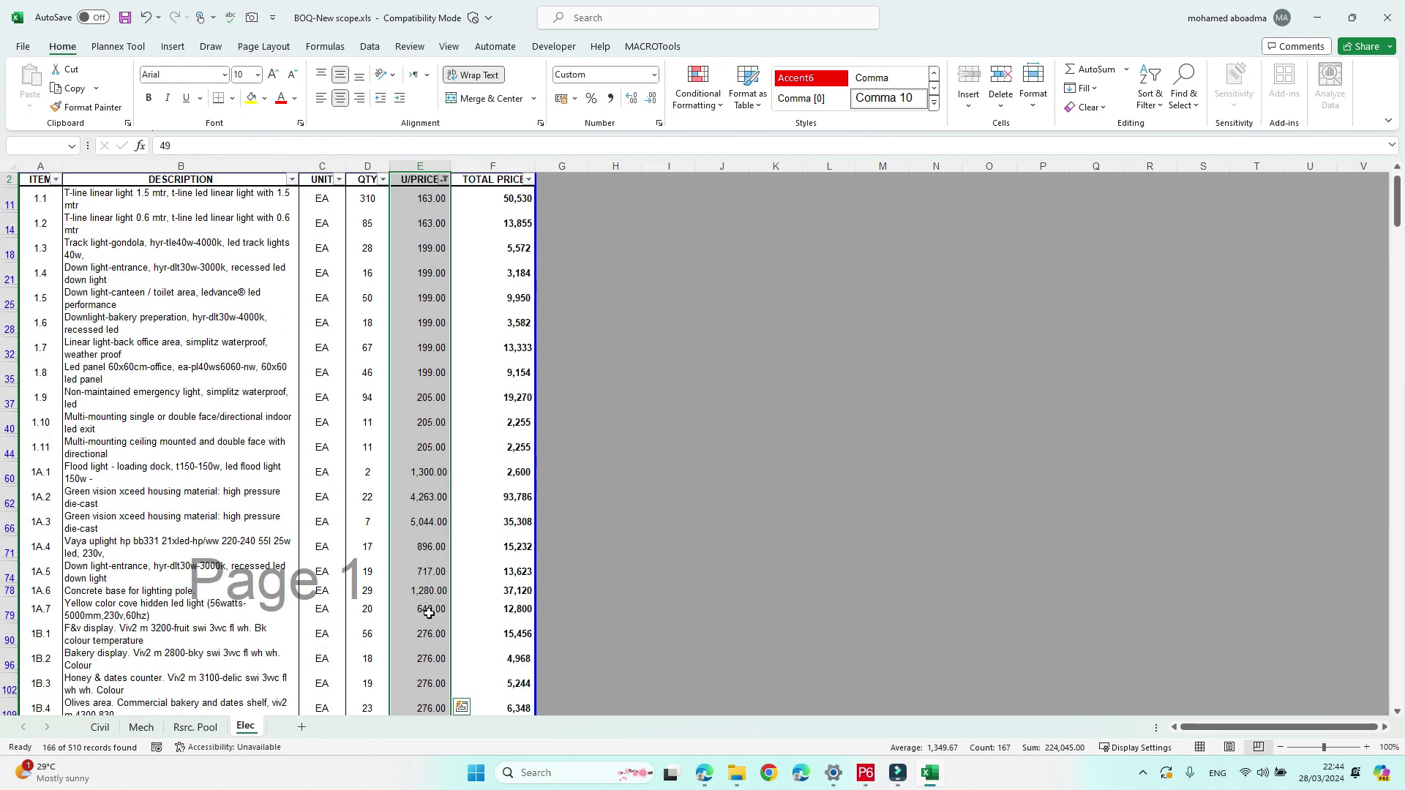
{"action": "left_click", "coordinate": [430, 180], "text": "ctrl"}
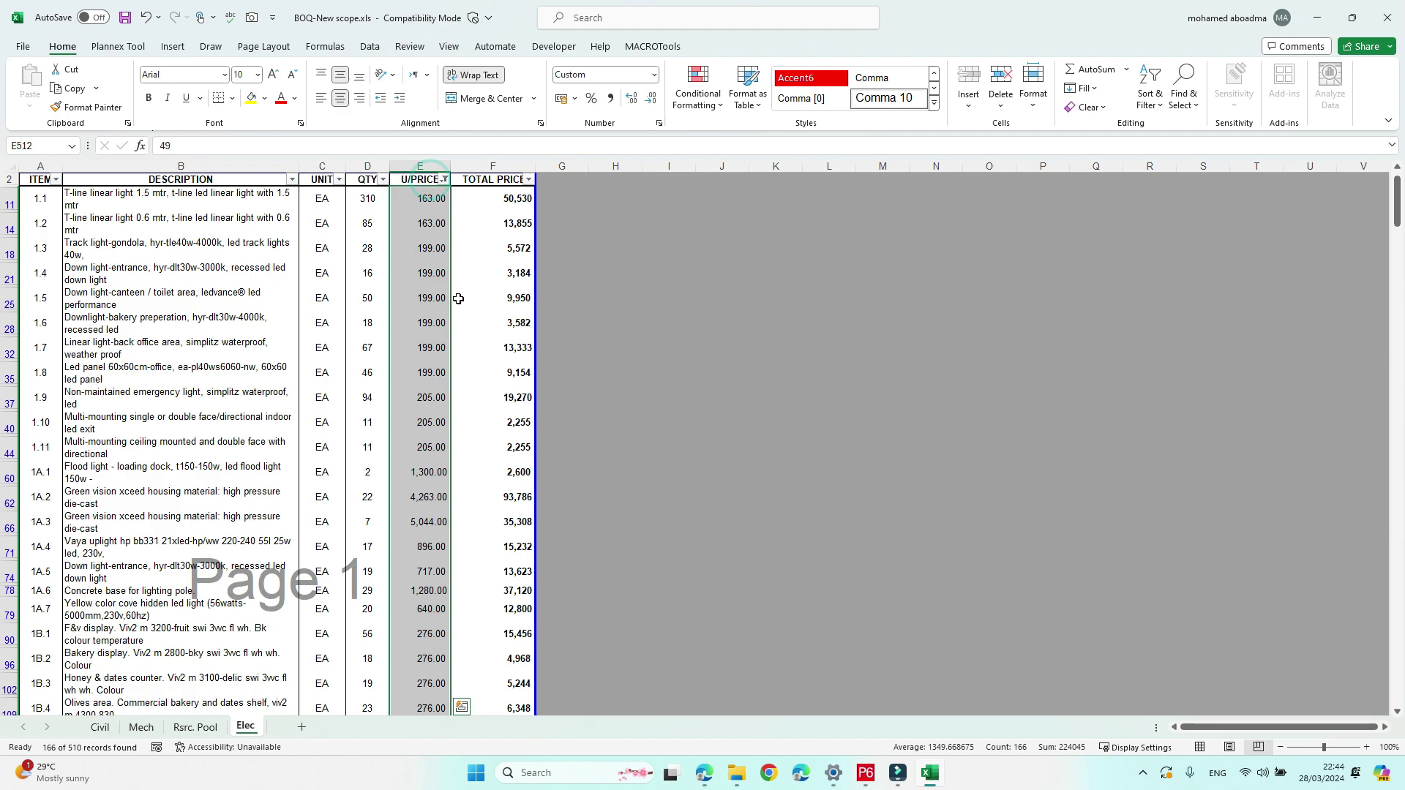
{"action": "key", "text": "ctrl+c"}
{"action": "left_click", "coordinate": [195, 727]}
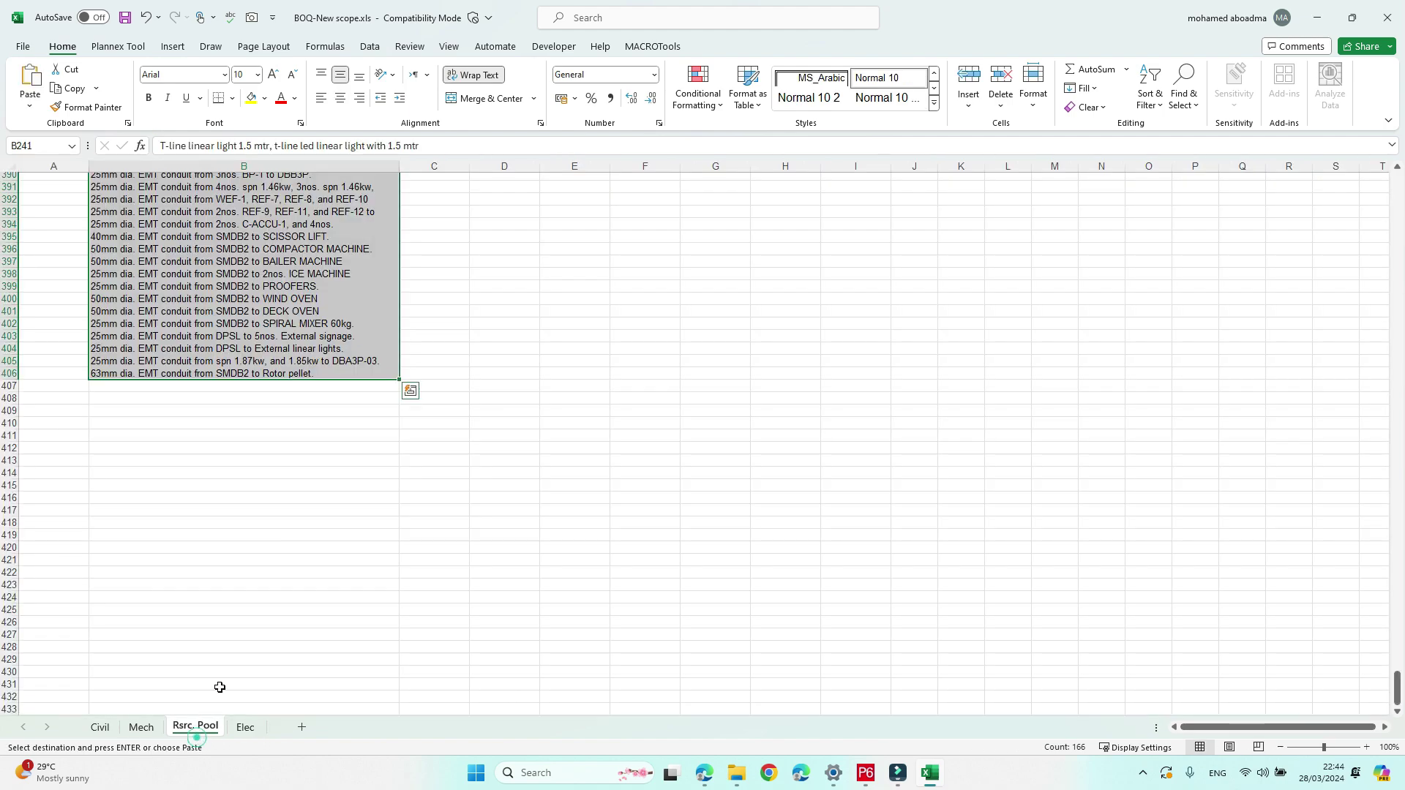
{"action": "left_click_drag", "start_coordinate": [1398, 688], "coordinate": [1397, 571]}
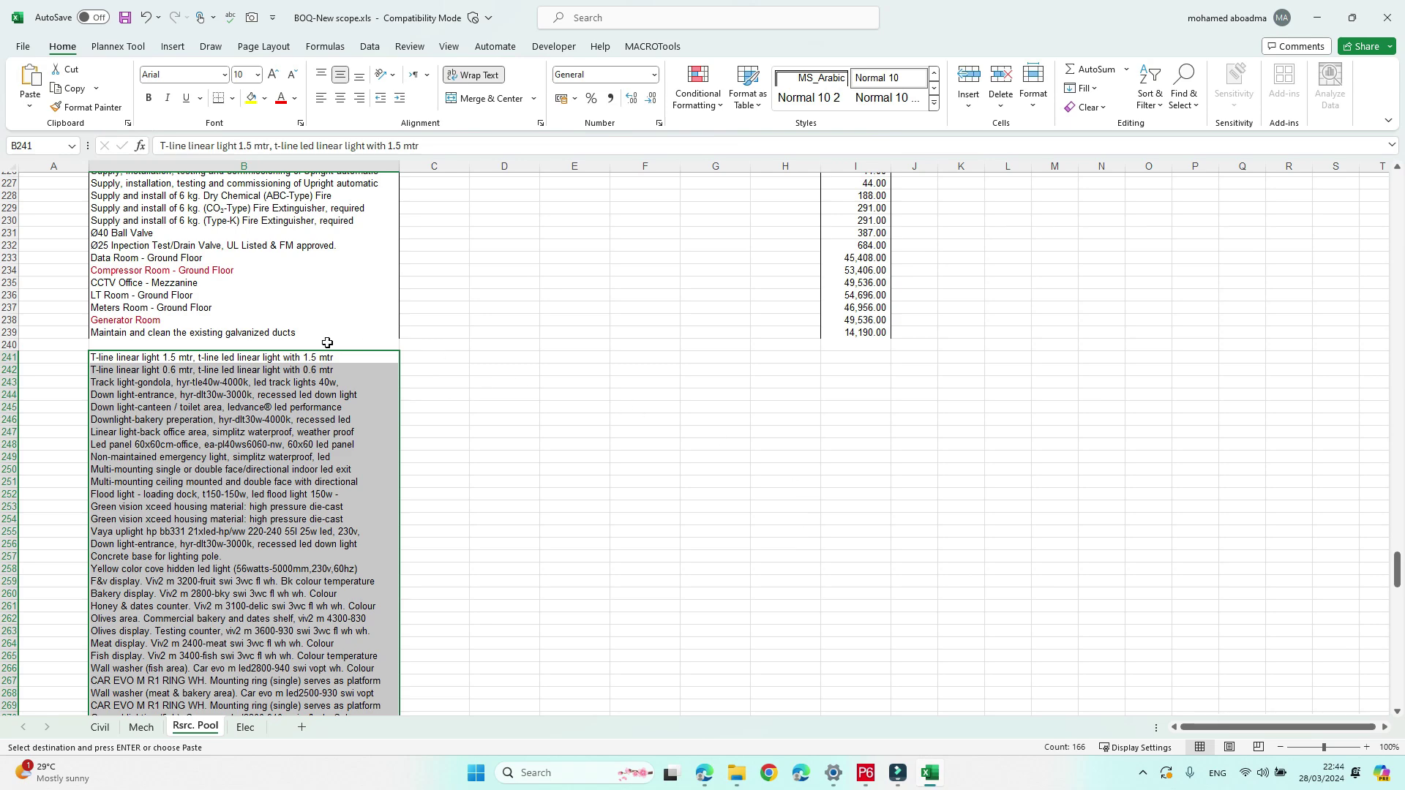
{"action": "left_click", "coordinate": [856, 354]}
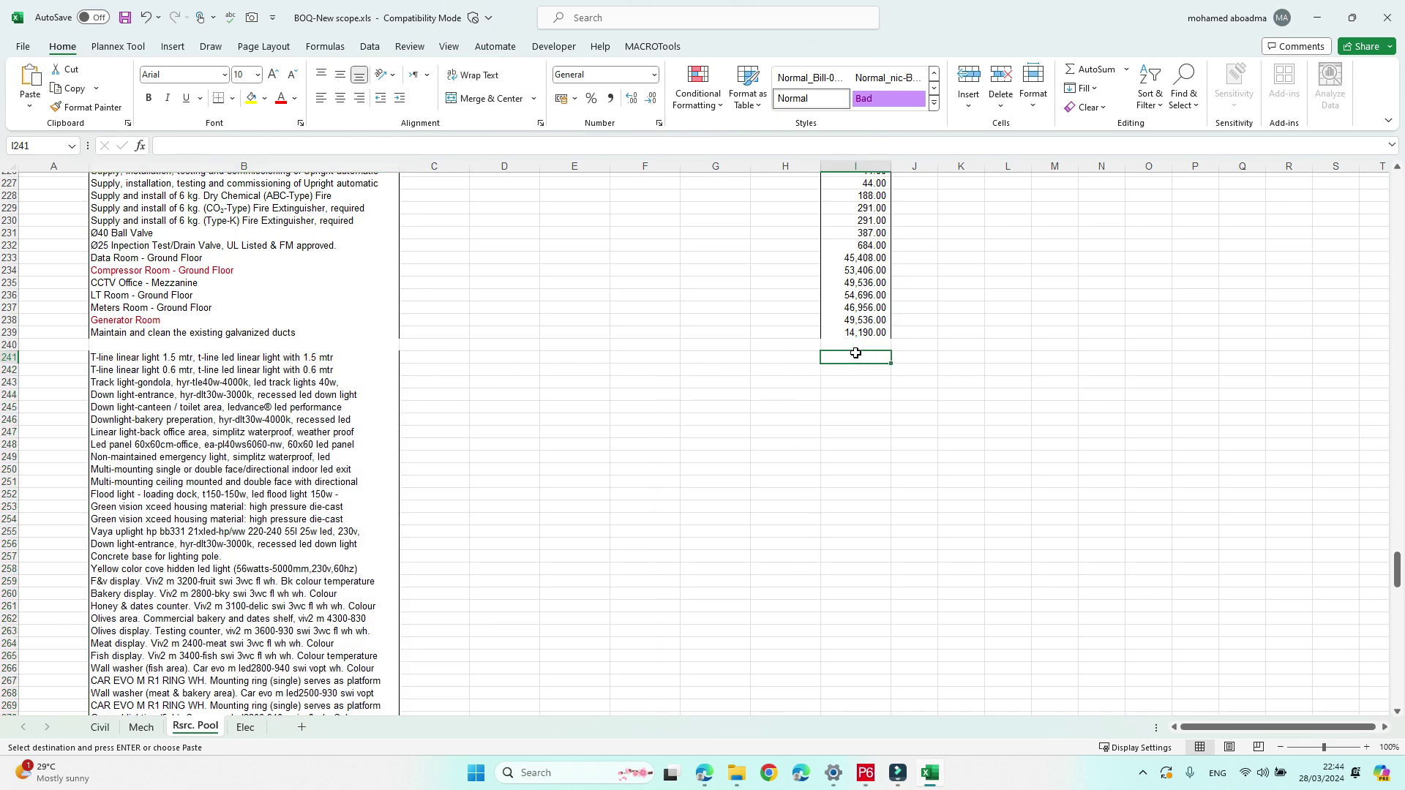
{"action": "key", "text": "ctrl+v"}
Step: Enter ELEC as the Level1 heading in A240, directly above the first electrical item
{"action": "left_click", "coordinate": [311, 360]}
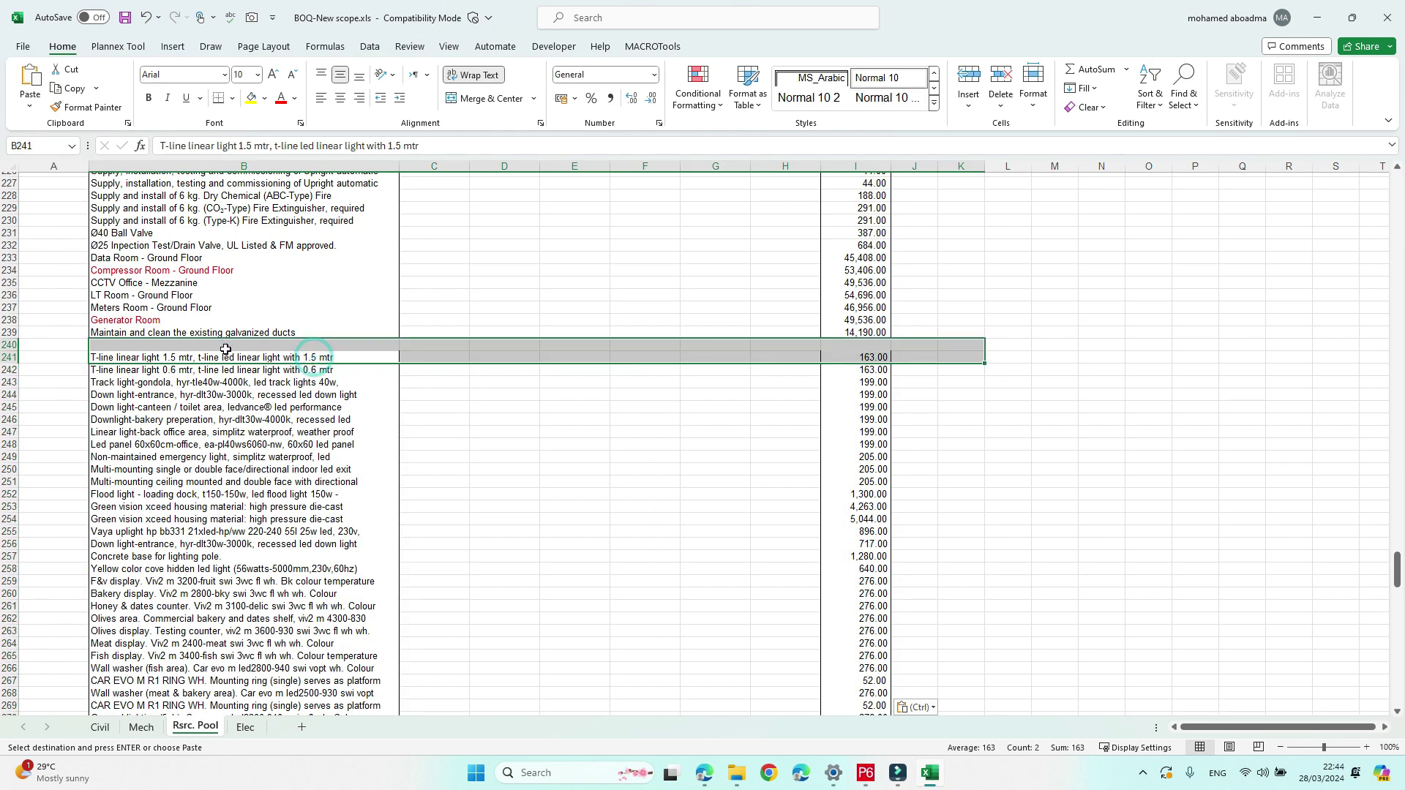
{"action": "left_click", "coordinate": [70, 346]}
{"action": "type", "text": "ELEC"}
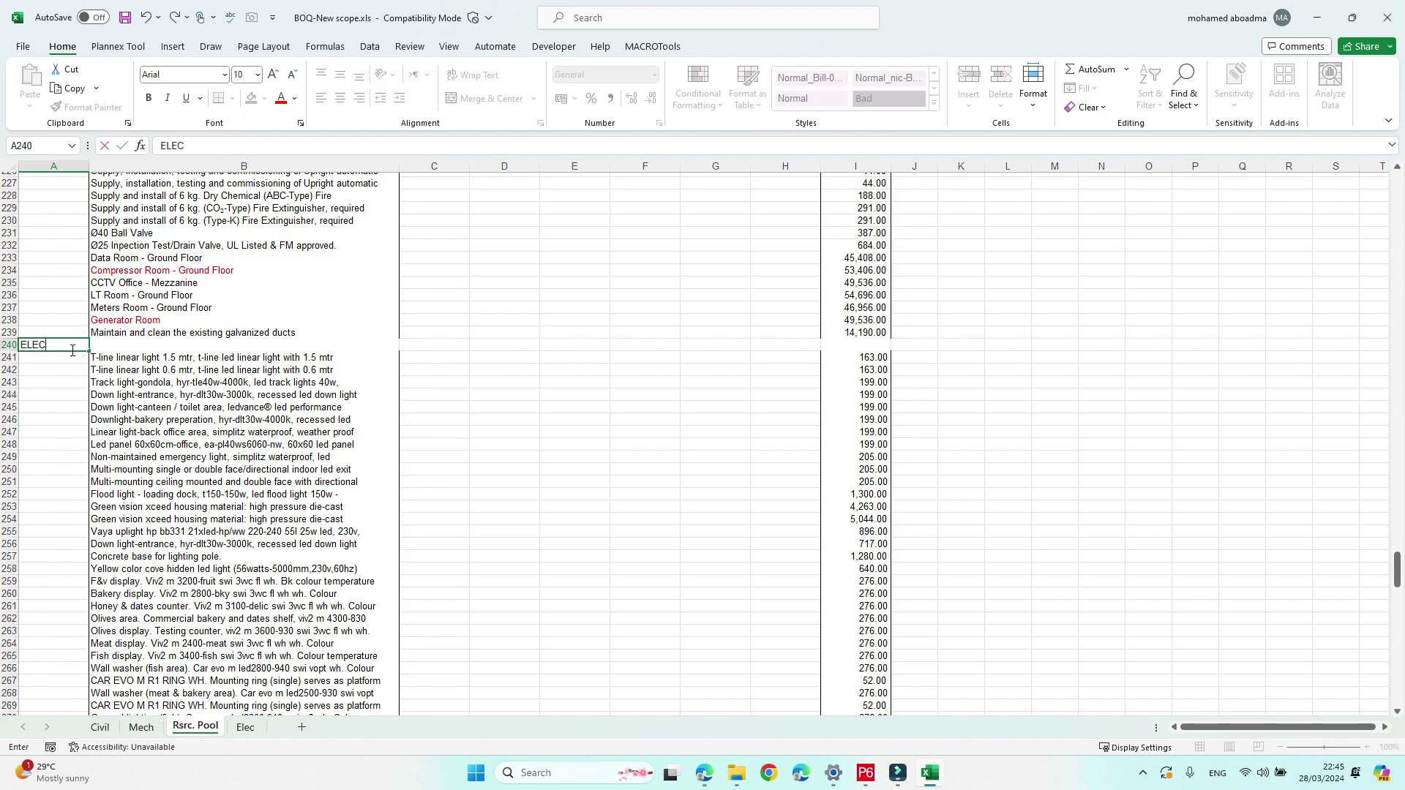
{"action": "left_click", "coordinate": [471, 384]}
Step: Review the Rsrc. Pool sheet's column headings and the item numbers in column A of the Civil sheet
{"action": "scroll", "coordinate": [825, 401], "scroll_direction": "up", "scroll_amount": 14}
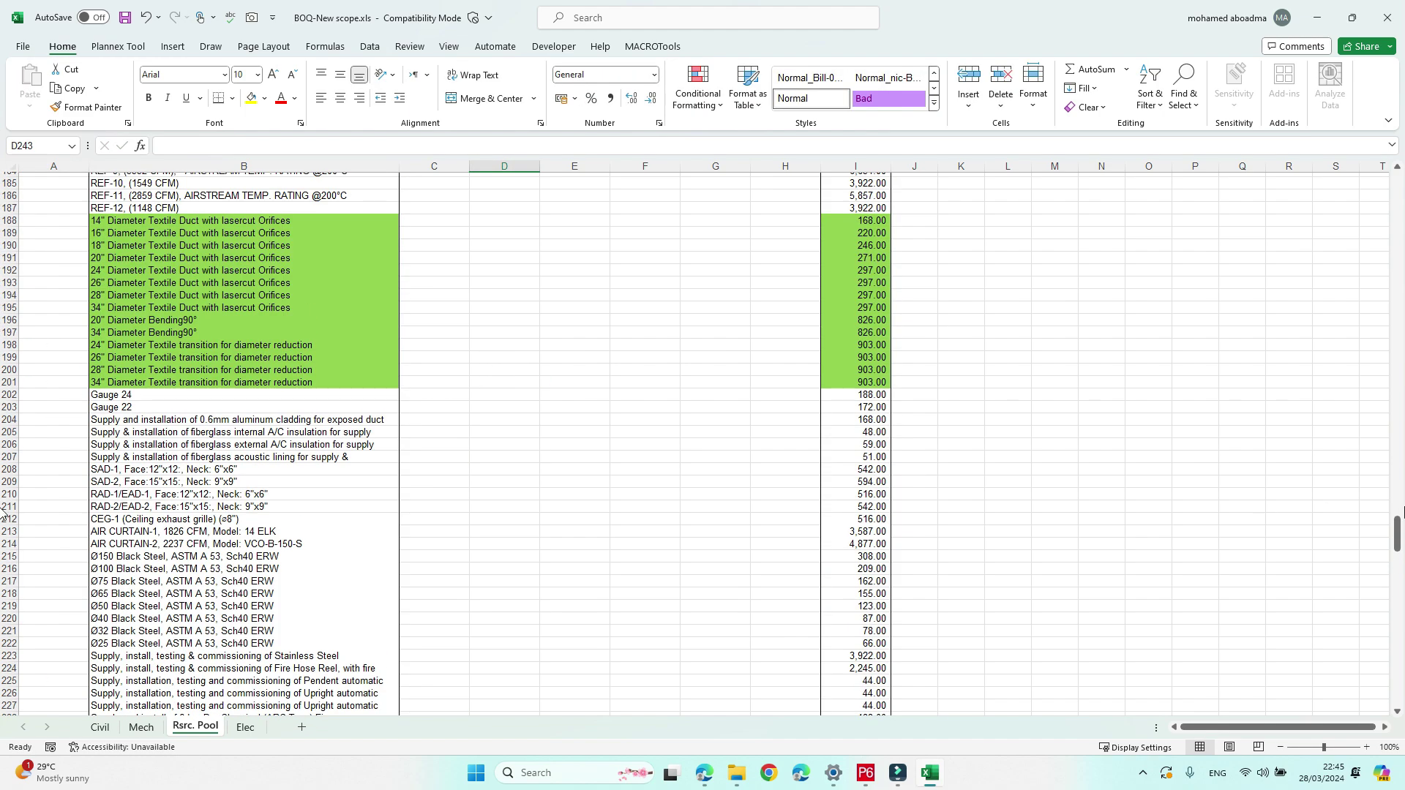
{"action": "left_click_drag", "start_coordinate": [1396, 534], "coordinate": [1395, 192]}
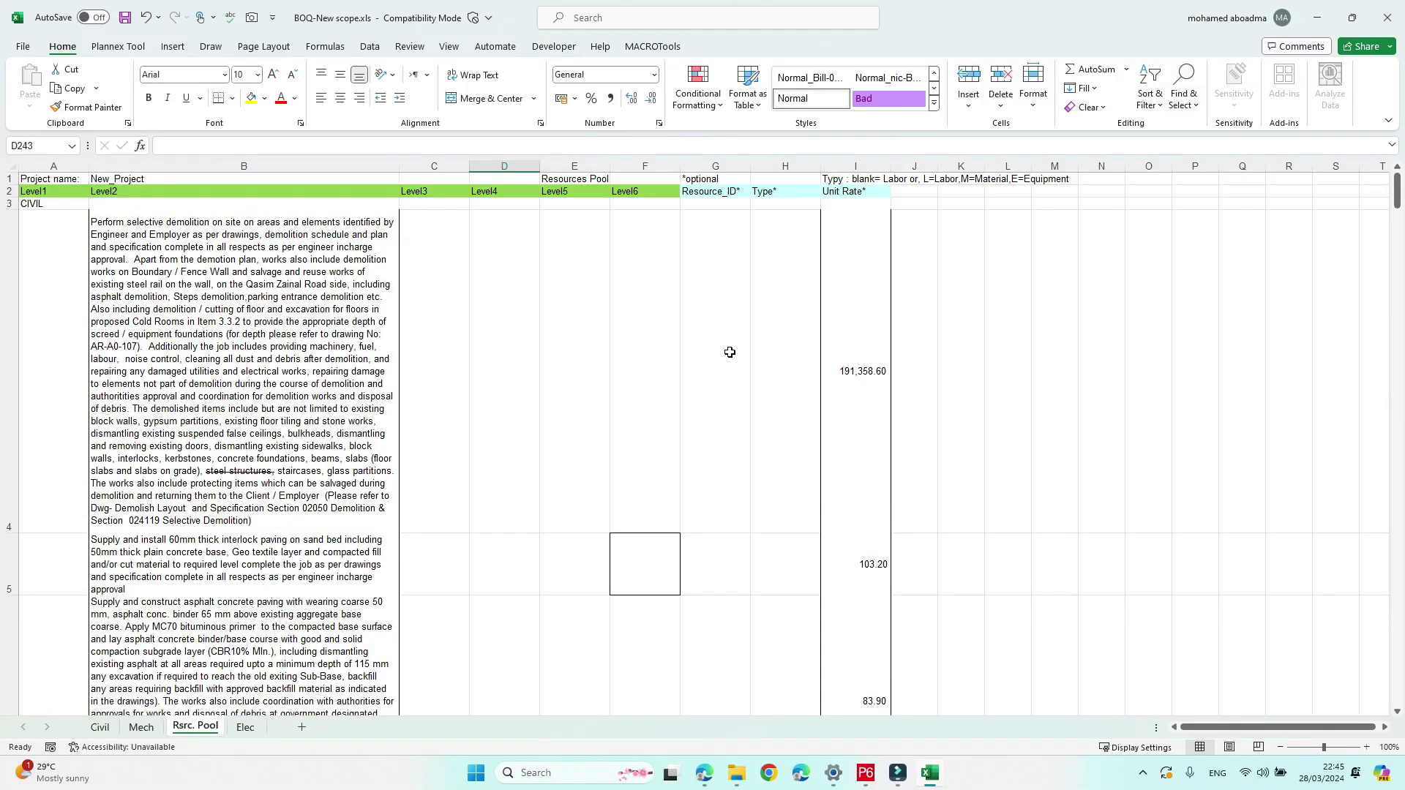
{"action": "left_click", "coordinate": [102, 729]}
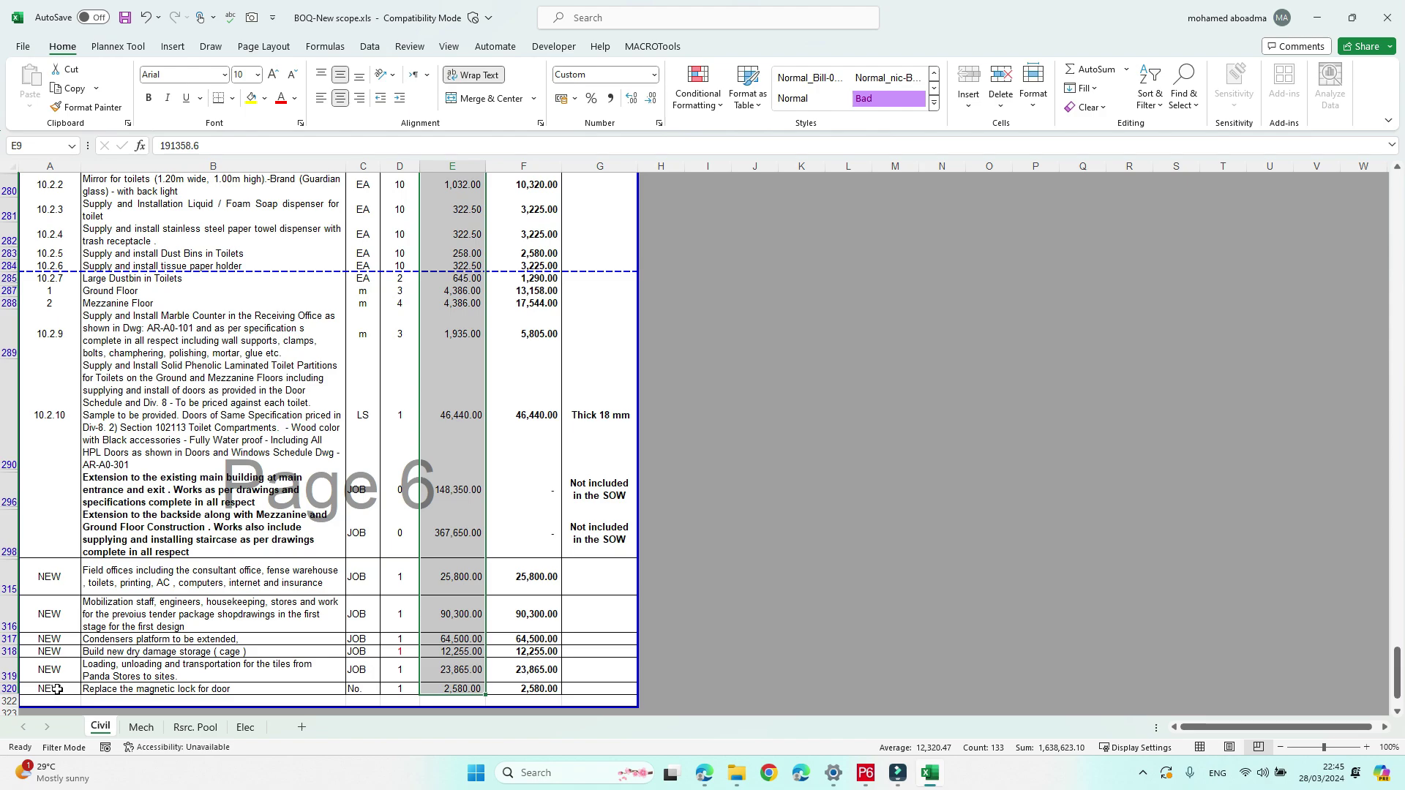
{"action": "left_click_drag", "start_coordinate": [57, 689], "coordinate": [32, 319]}
{"action": "scroll", "coordinate": [31, 373], "scroll_direction": "down", "scroll_amount": 3}
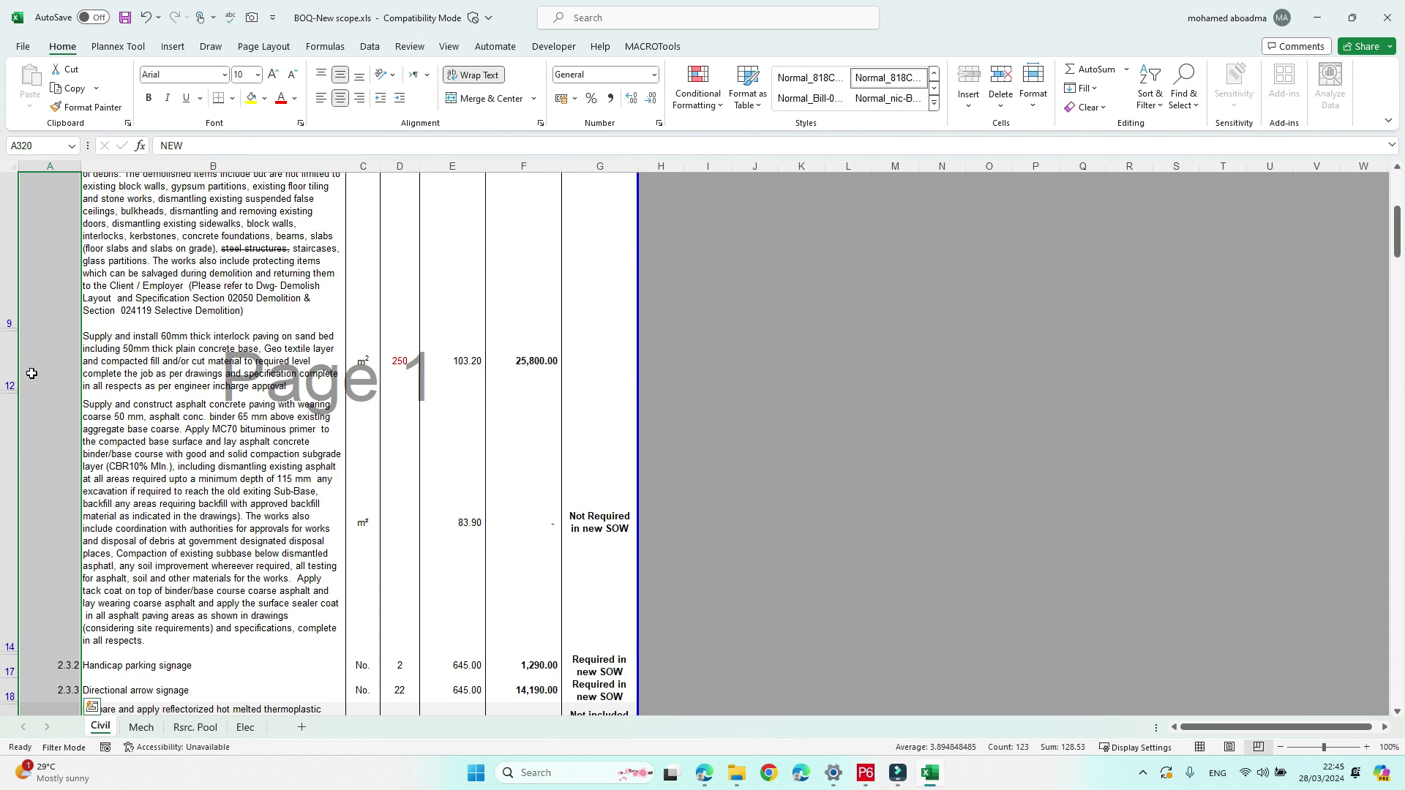
{"action": "left_click", "coordinate": [198, 728]}
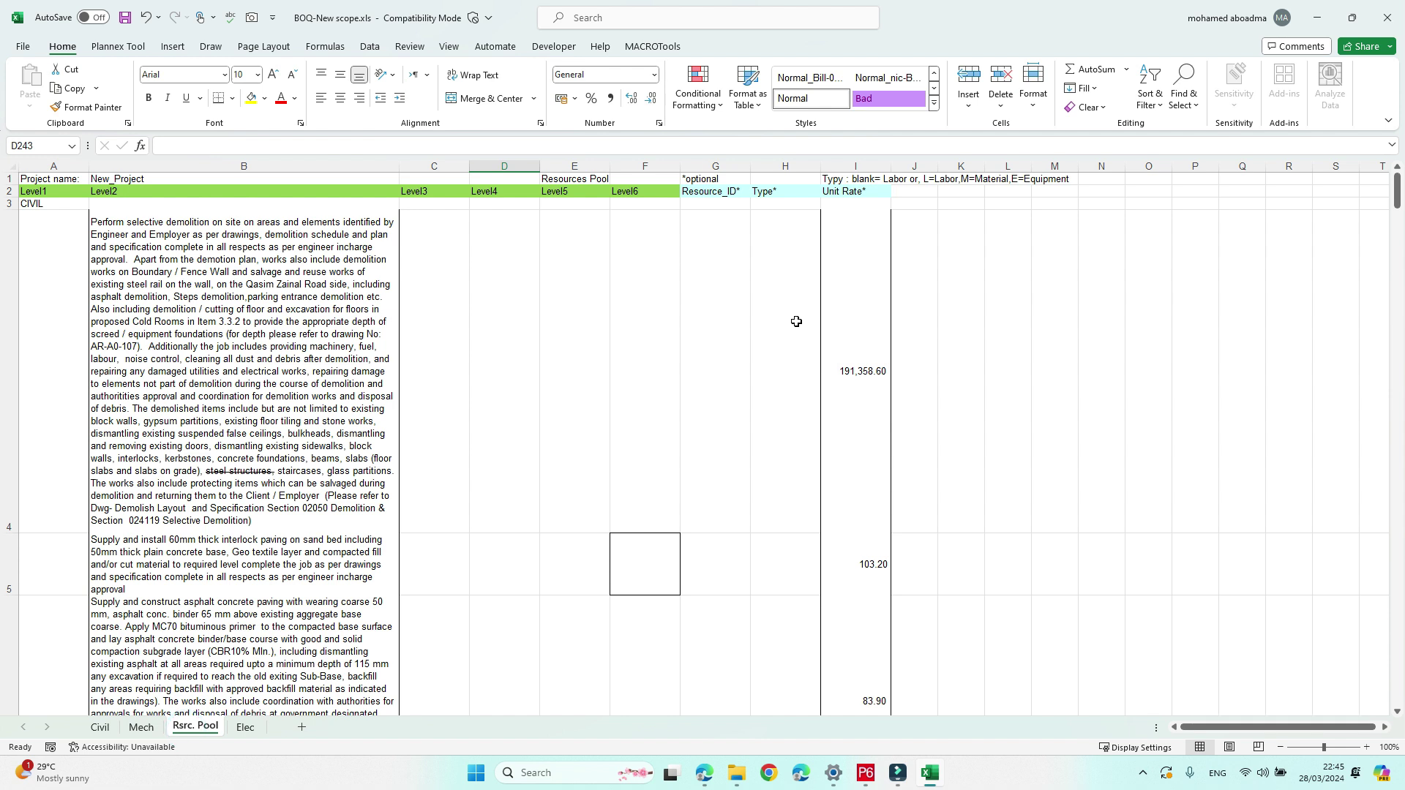
Step: Enter a capital M as the Type of the first civil item in H4 of the Rsrc. Pool sheet
{"action": "left_click", "coordinate": [782, 268]}
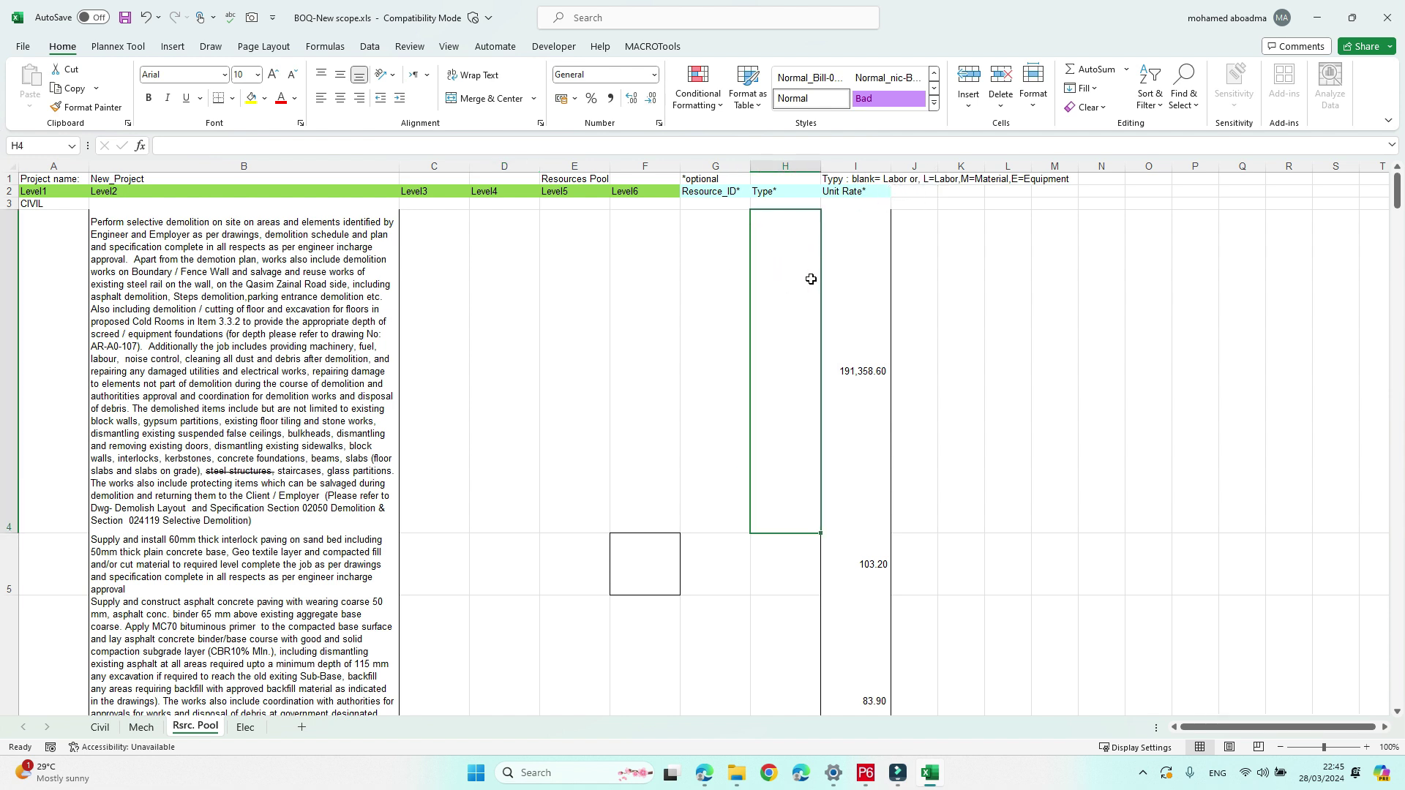
{"action": "left_click", "coordinate": [782, 330]}
{"action": "key", "text": "Caps_Lock"}
{"action": "type", "text": "m"}
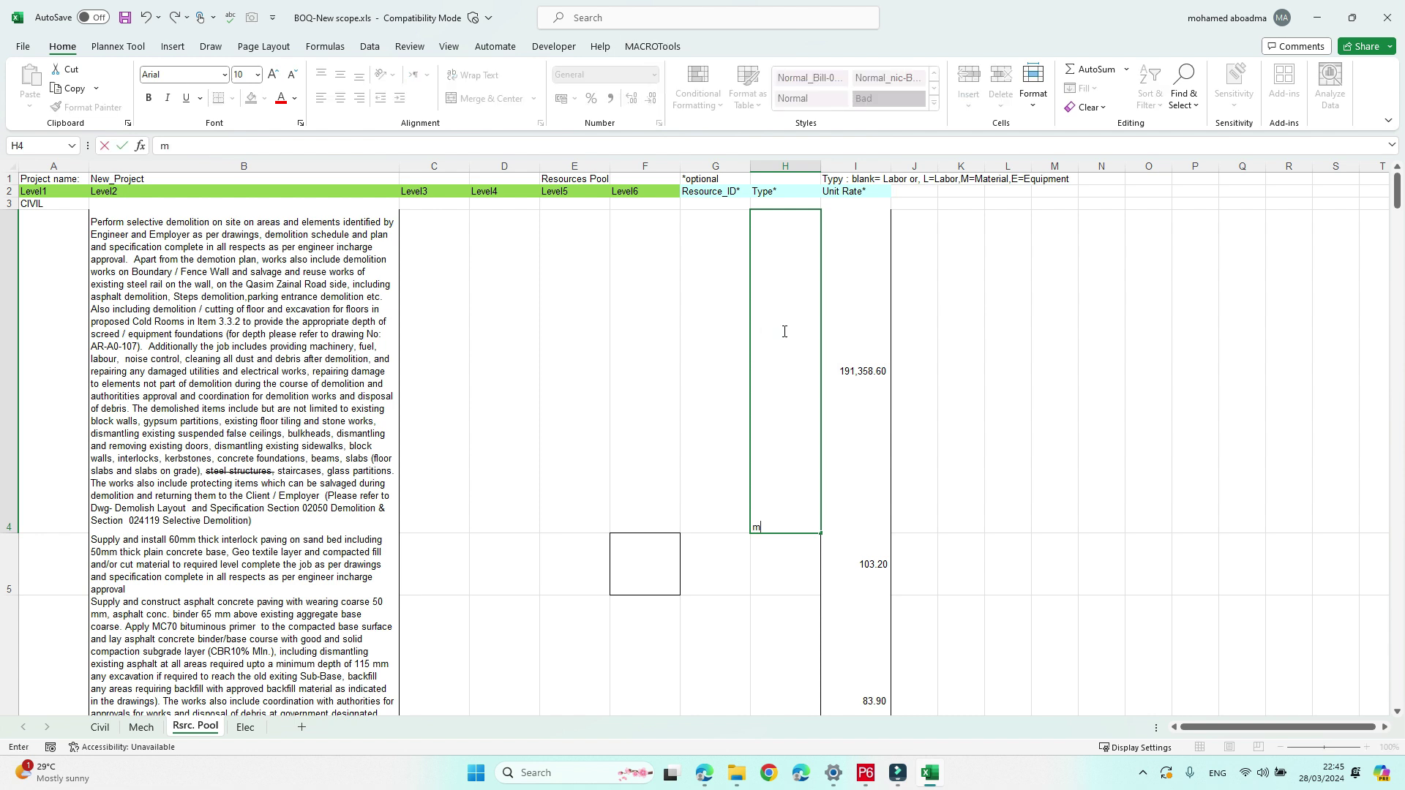
{"action": "key", "text": "BackSpace"}
{"action": "key", "text": "Caps_Lock"}
{"action": "left_click", "coordinate": [773, 465]}
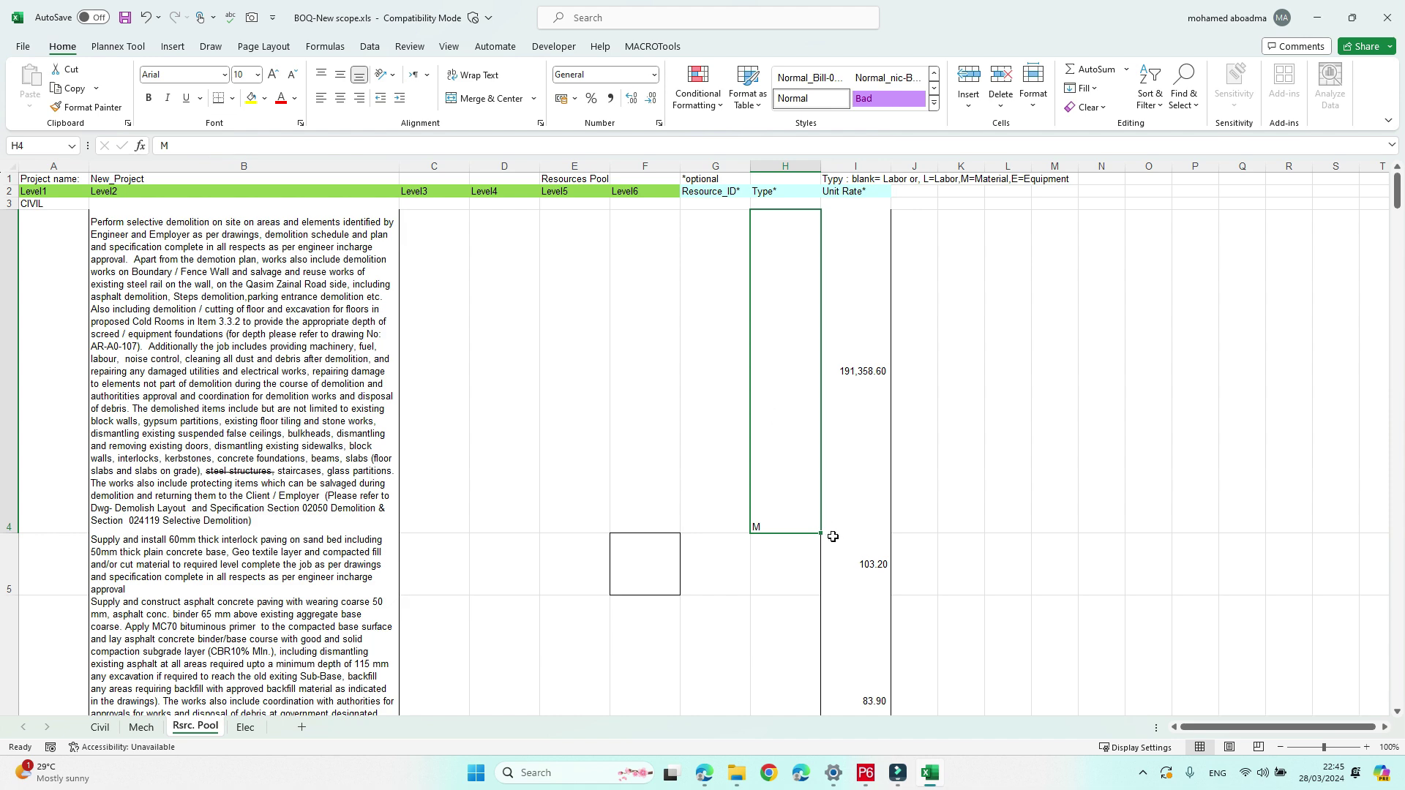
Step: Fill the M from H4 up to H3 and down the Type column to the last electrical item in row 406
{"action": "left_click_drag", "start_coordinate": [823, 532], "coordinate": [812, 202]}
{"action": "left_click", "coordinate": [810, 379]}
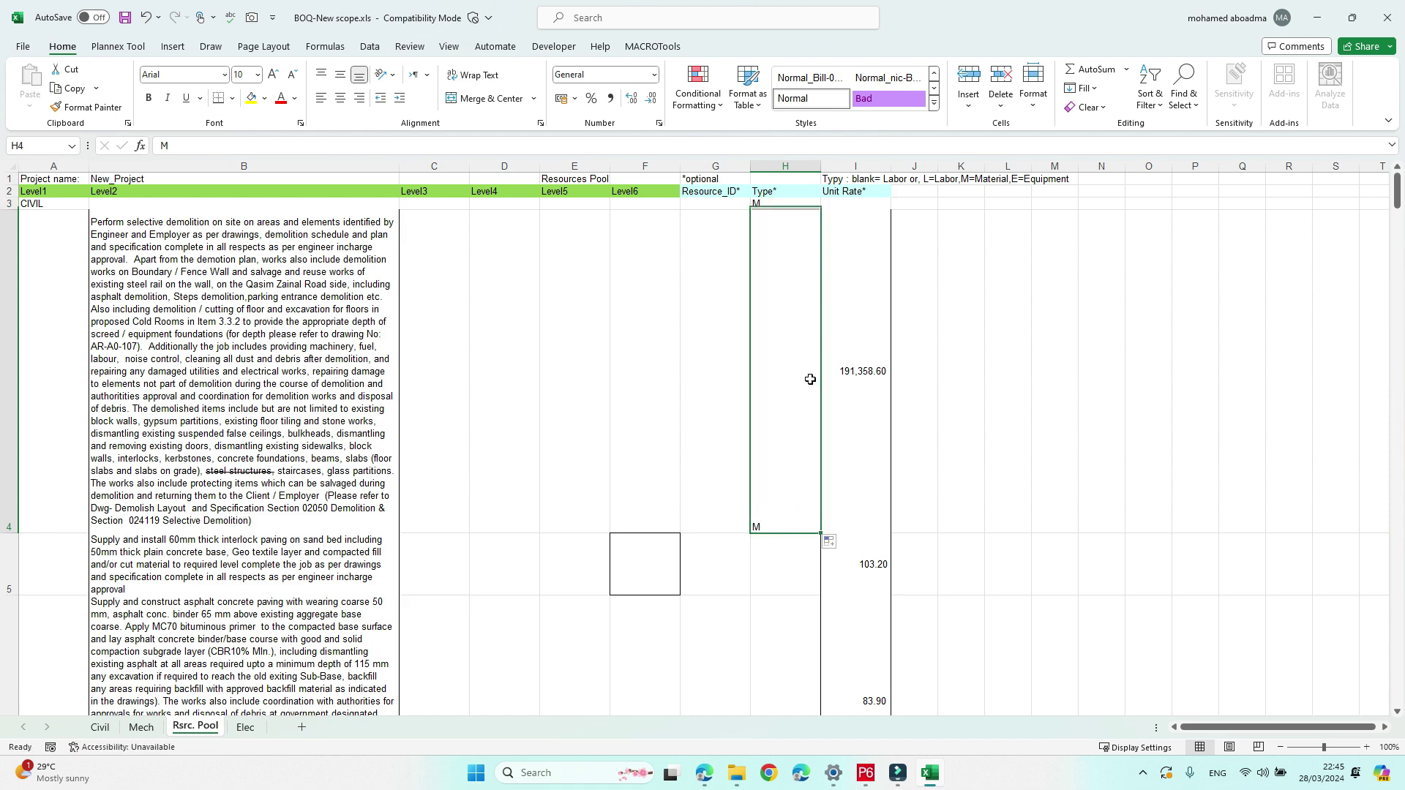
{"action": "double_click", "coordinate": [822, 532]}
{"action": "scroll", "coordinate": [815, 556], "scroll_direction": "down", "scroll_amount": 5}
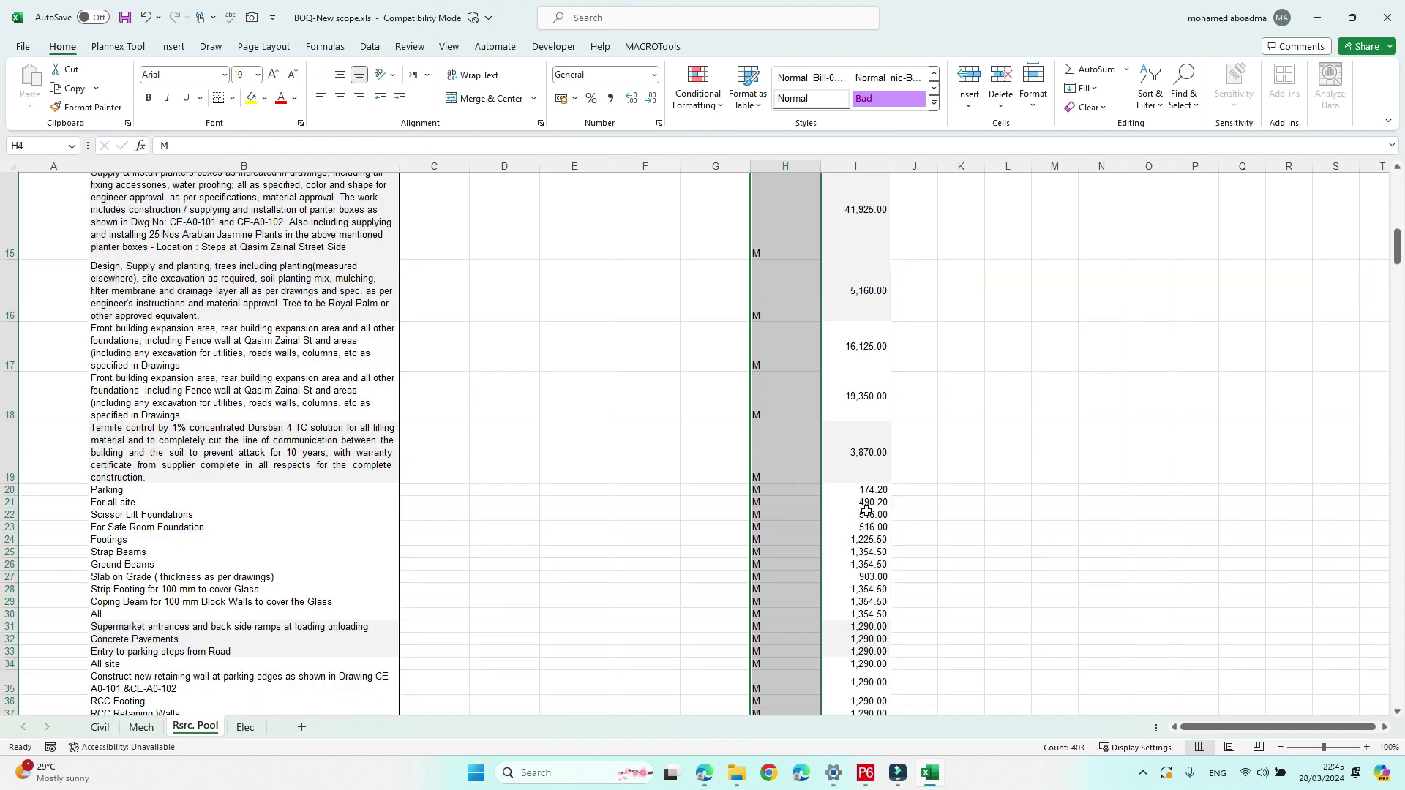
{"action": "left_click_drag", "start_coordinate": [1398, 251], "coordinate": [1324, 713]}
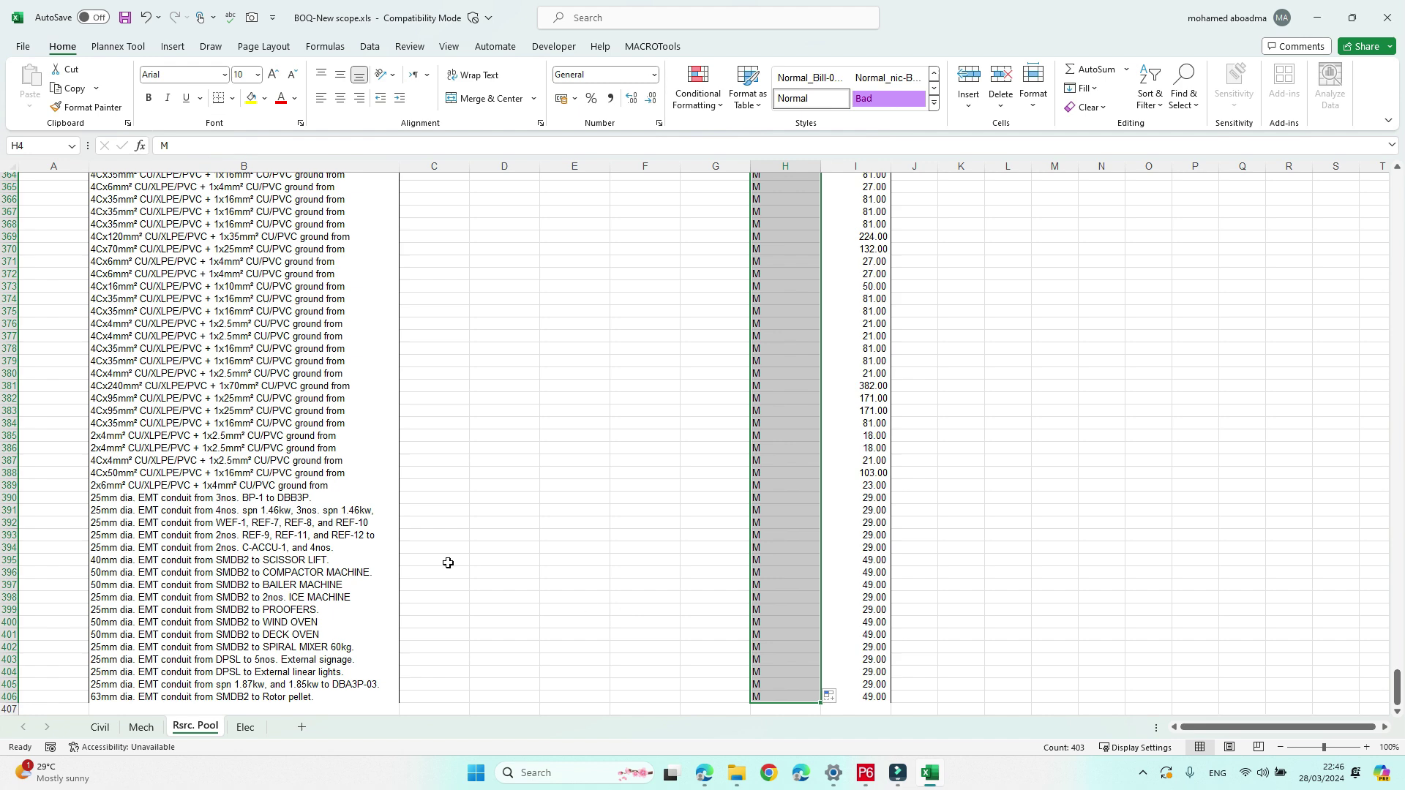
Step: Start a Plannex XER export of the Rsrc. Pool sheet and choose the folder load BOQ to P6 in D:\sunrise
{"action": "left_click", "coordinate": [322, 323]}
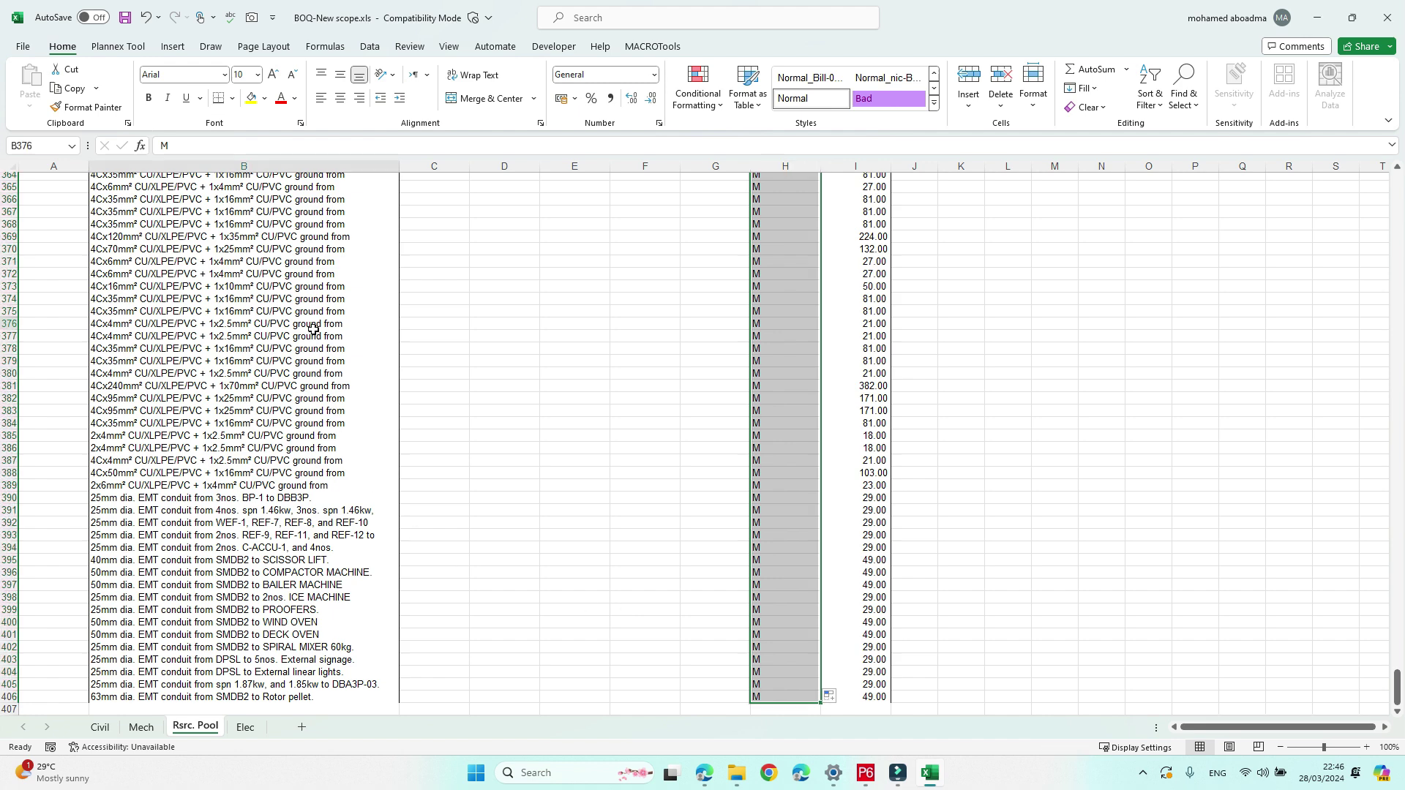
{"action": "left_click", "coordinate": [120, 48]}
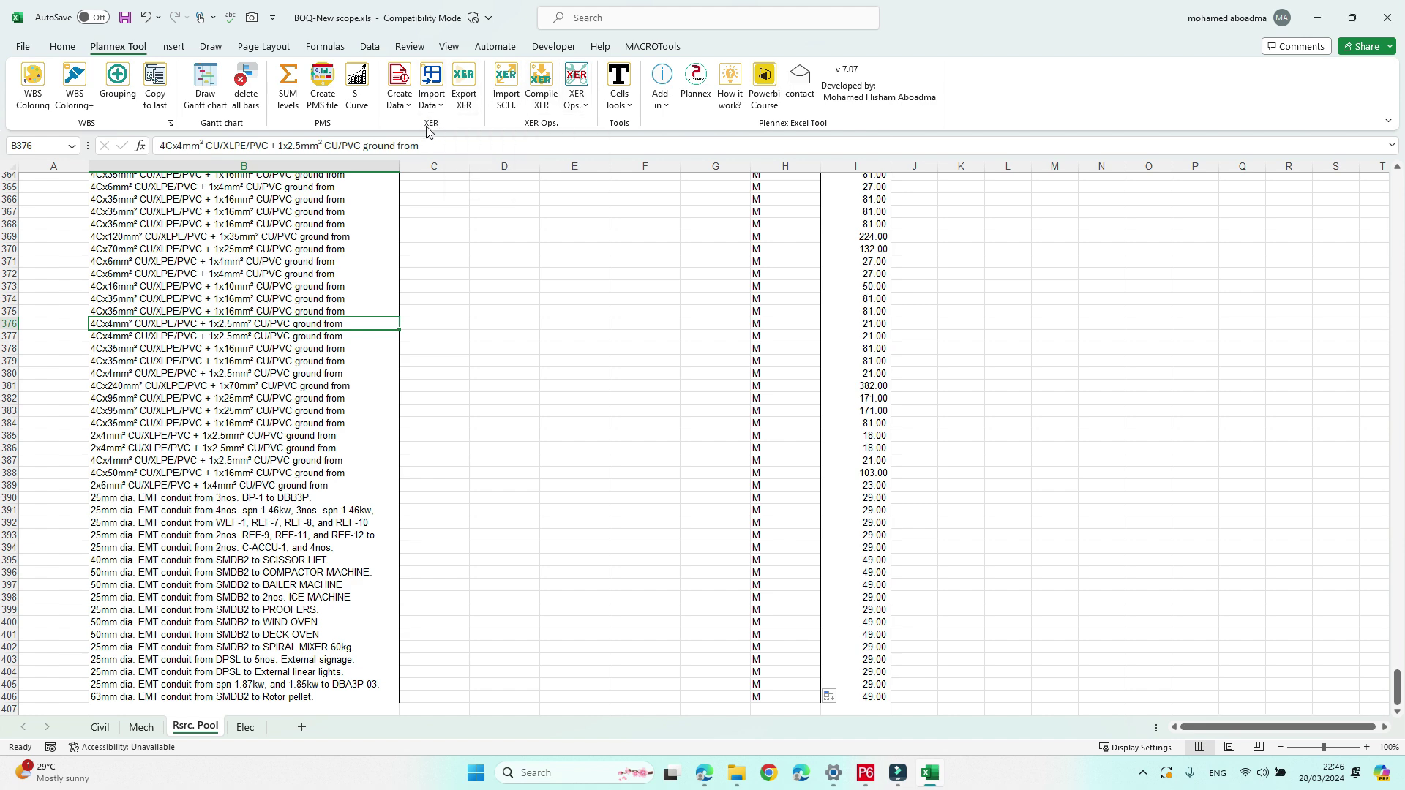
{"action": "left_click", "coordinate": [467, 88]}
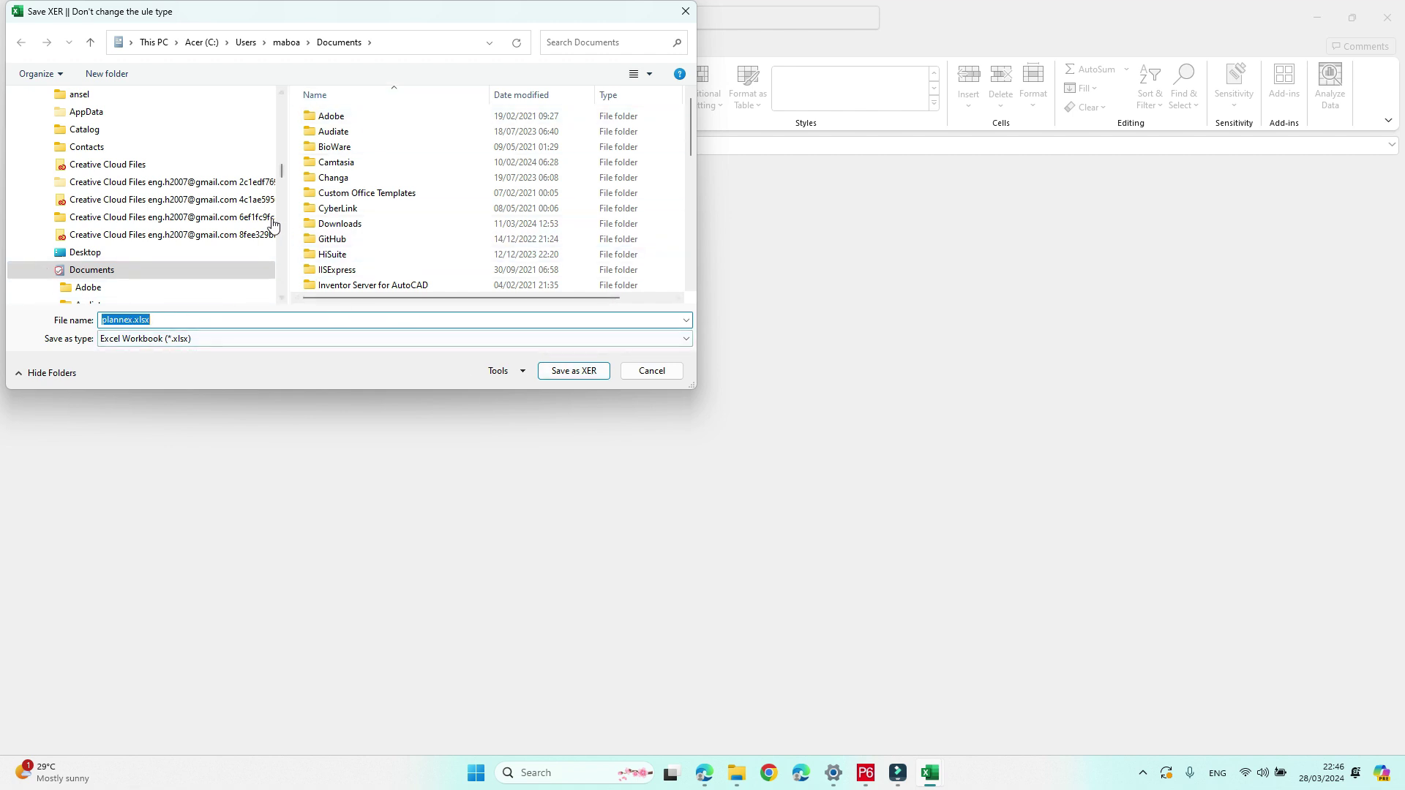
{"action": "scroll", "coordinate": [277, 174], "scroll_direction": "up", "scroll_amount": 10}
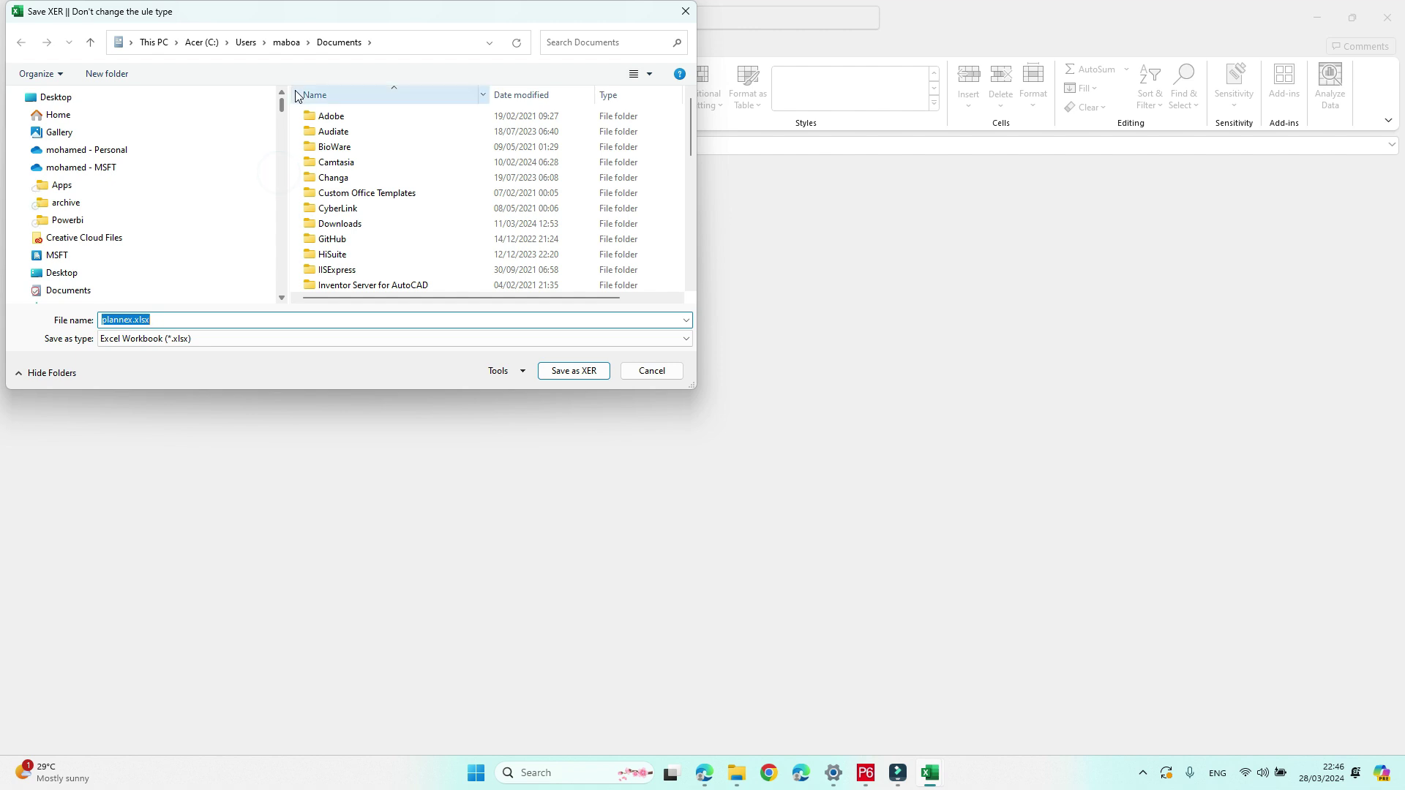
{"action": "scroll", "coordinate": [139, 212], "scroll_direction": "down", "scroll_amount": 5}
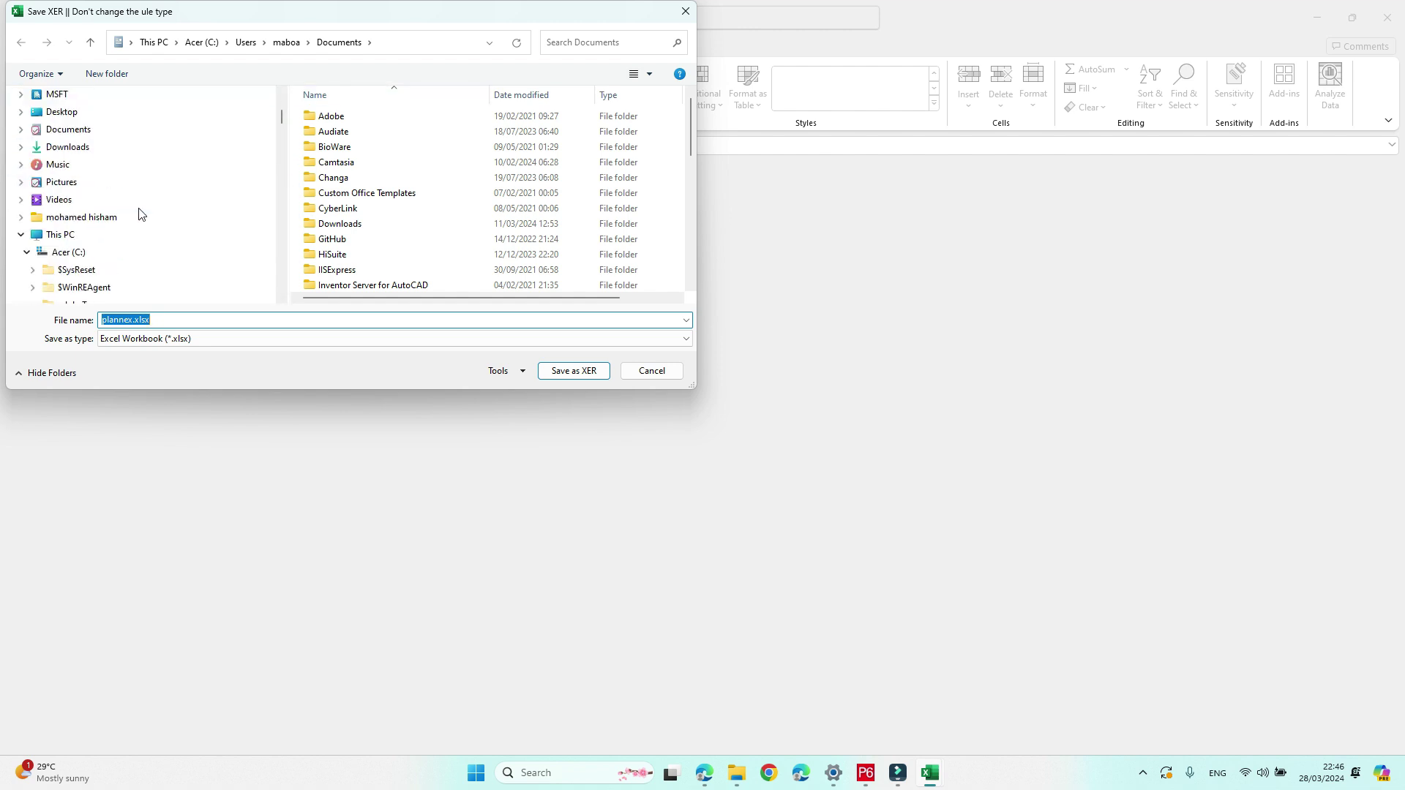
{"action": "scroll", "coordinate": [139, 220], "scroll_direction": "down", "scroll_amount": 3}
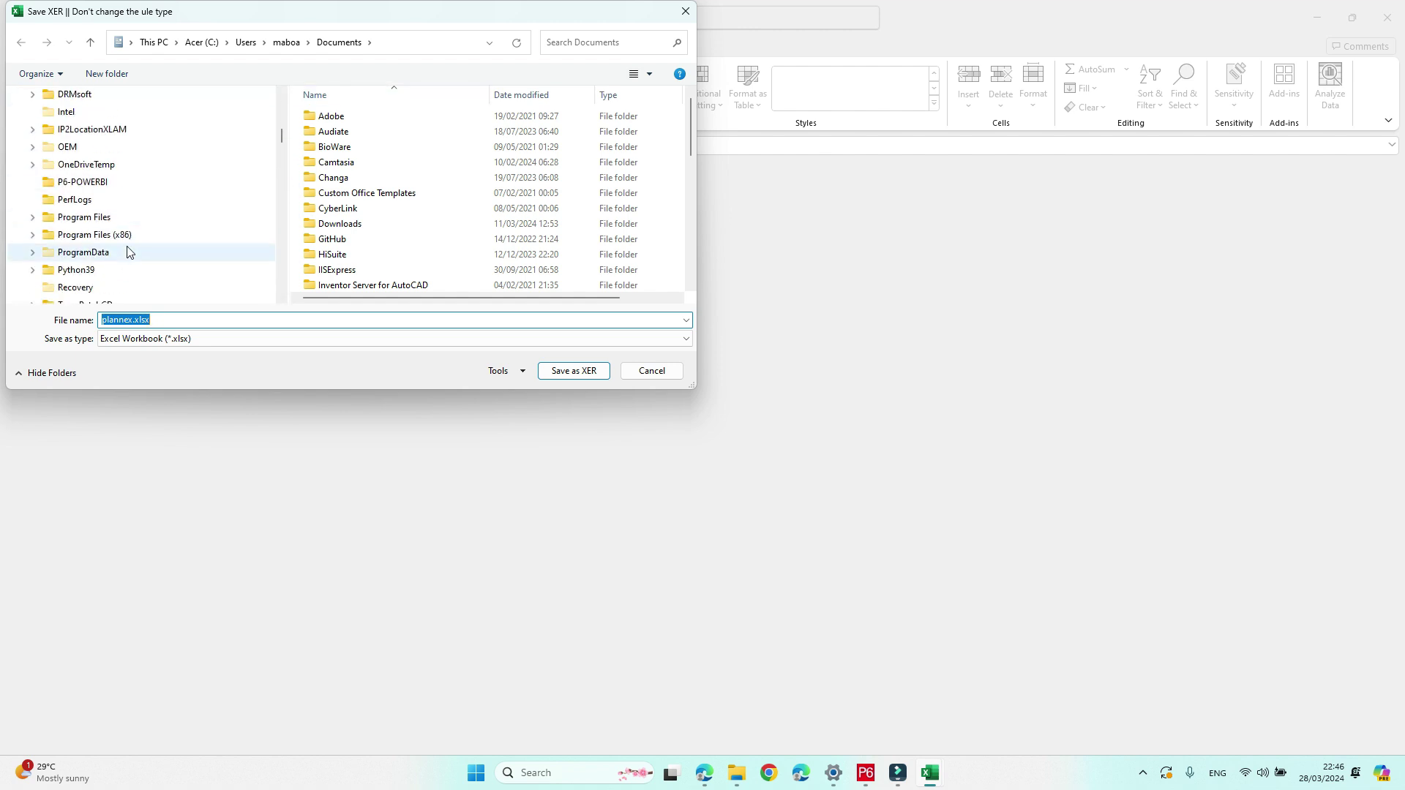
{"action": "scroll", "coordinate": [113, 187], "scroll_direction": "down", "scroll_amount": 6}
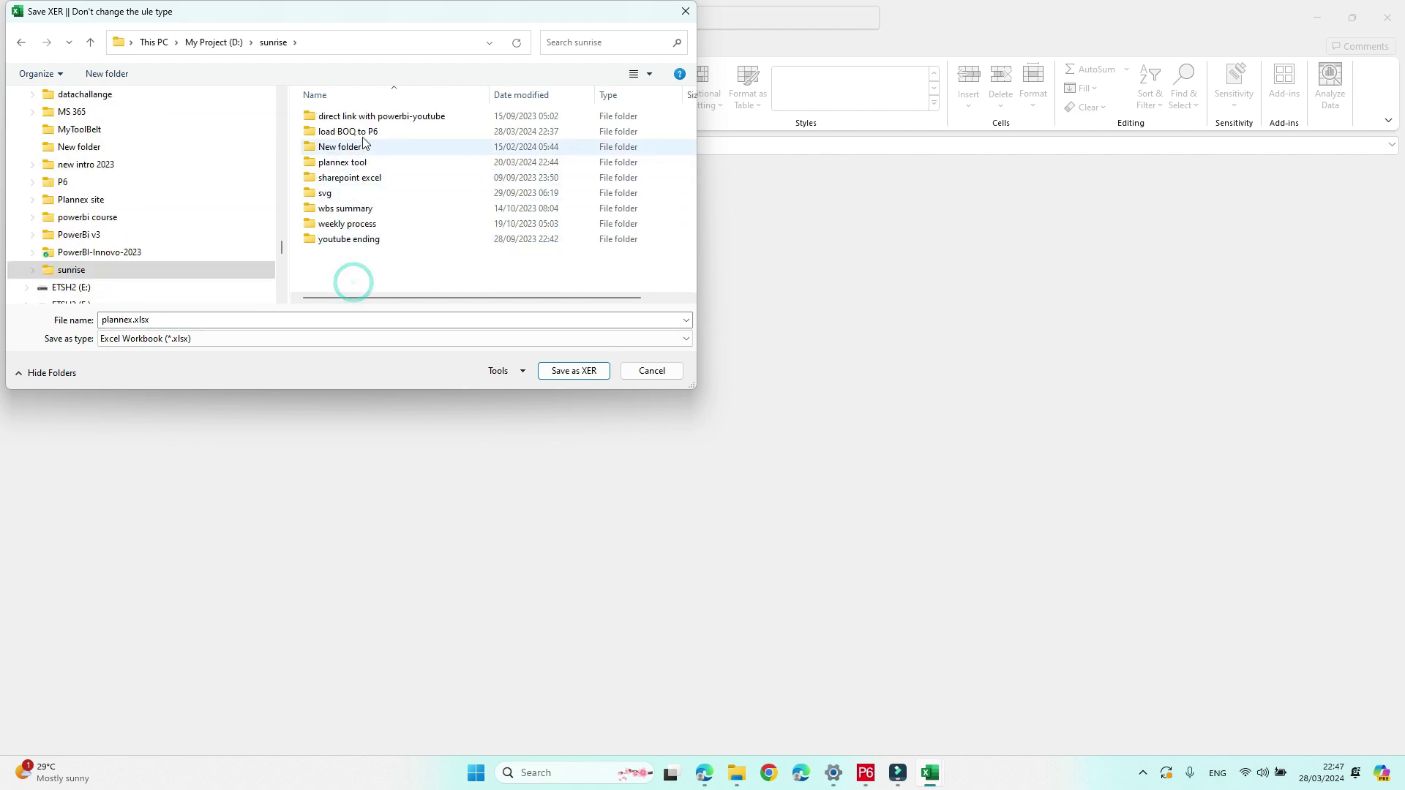
{"action": "double_click", "coordinate": [344, 131]}
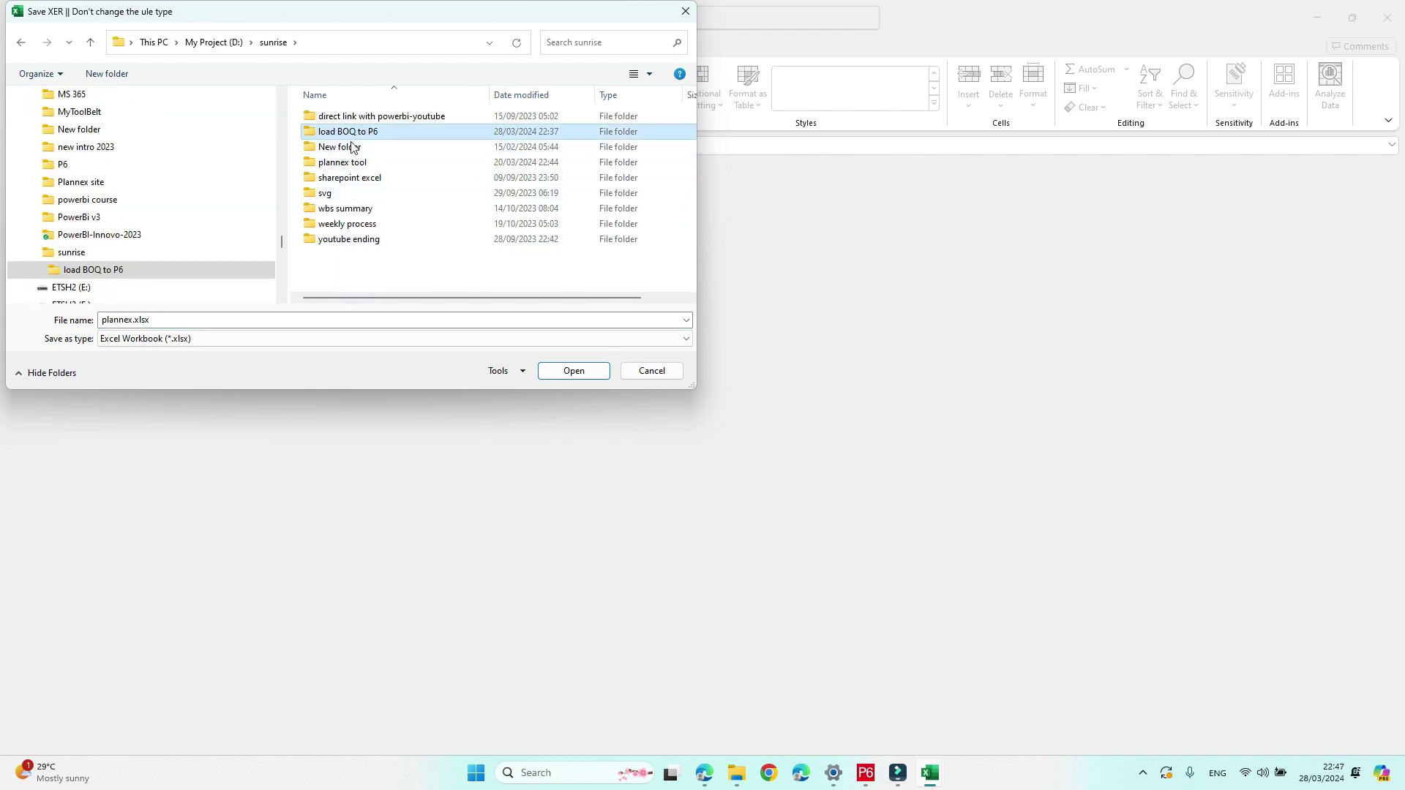
Step: Save the XER export under the file name BOQ and dismiss the completion message
{"action": "left_click", "coordinate": [176, 320]}
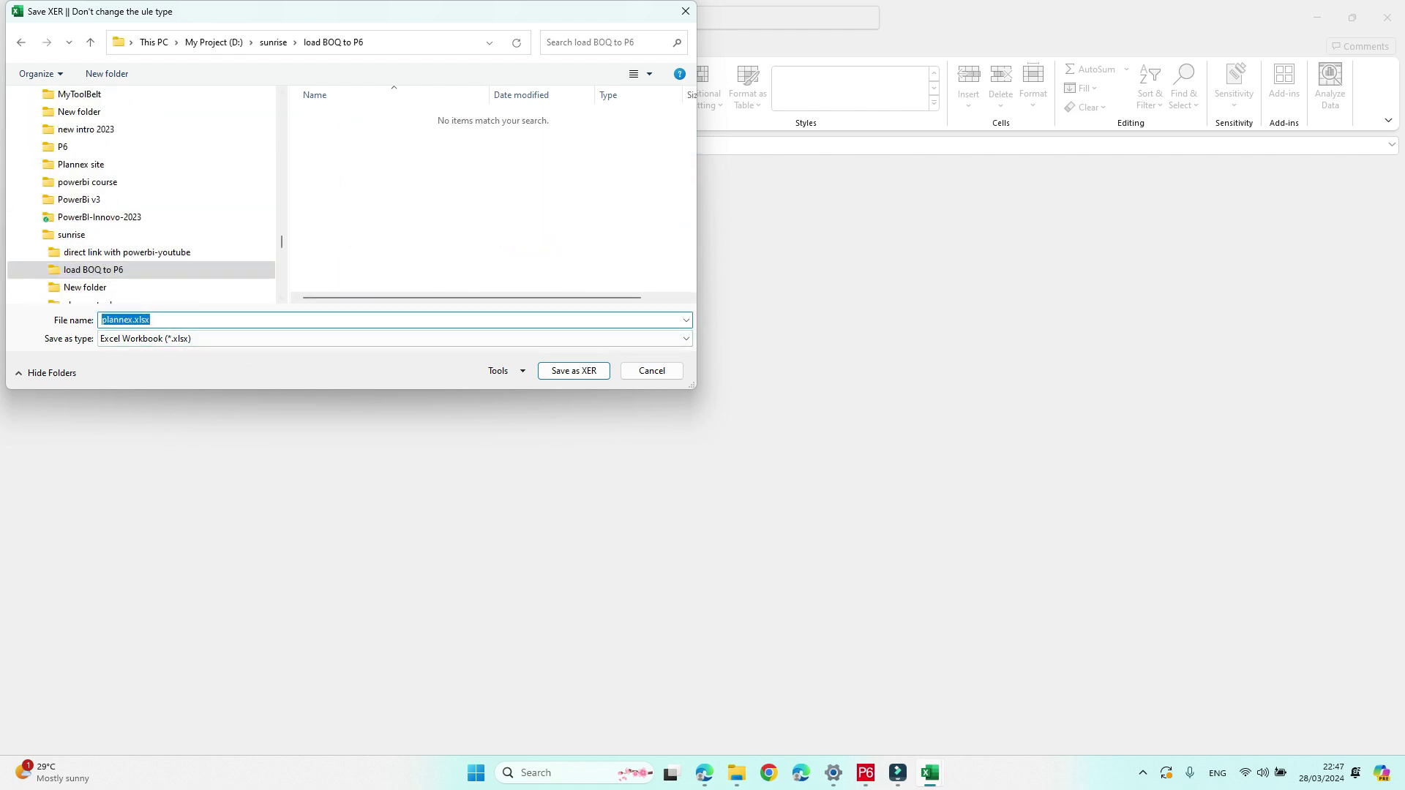
{"action": "type", "text": "BOQ"}
{"action": "key", "text": "Return"}
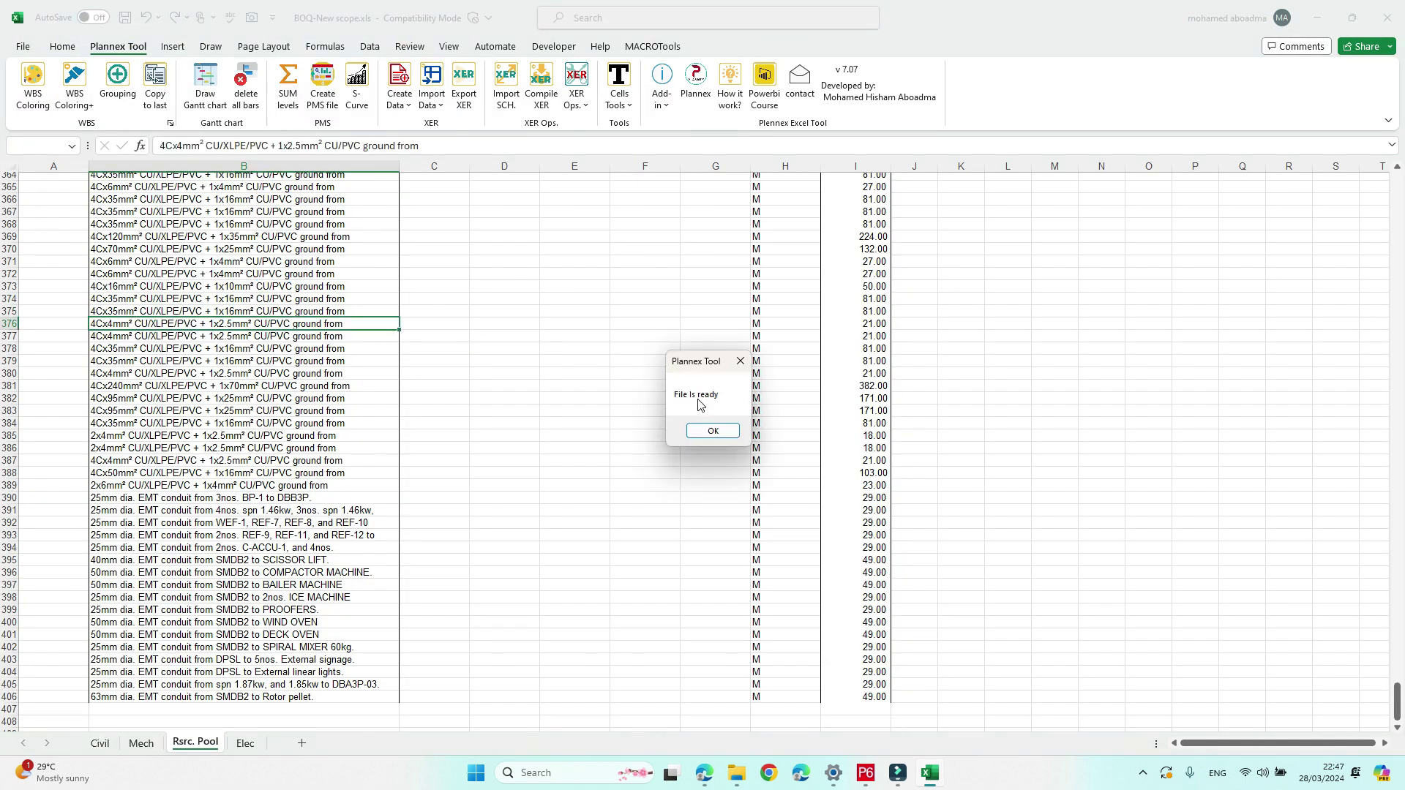
{"action": "left_click", "coordinate": [711, 431]}
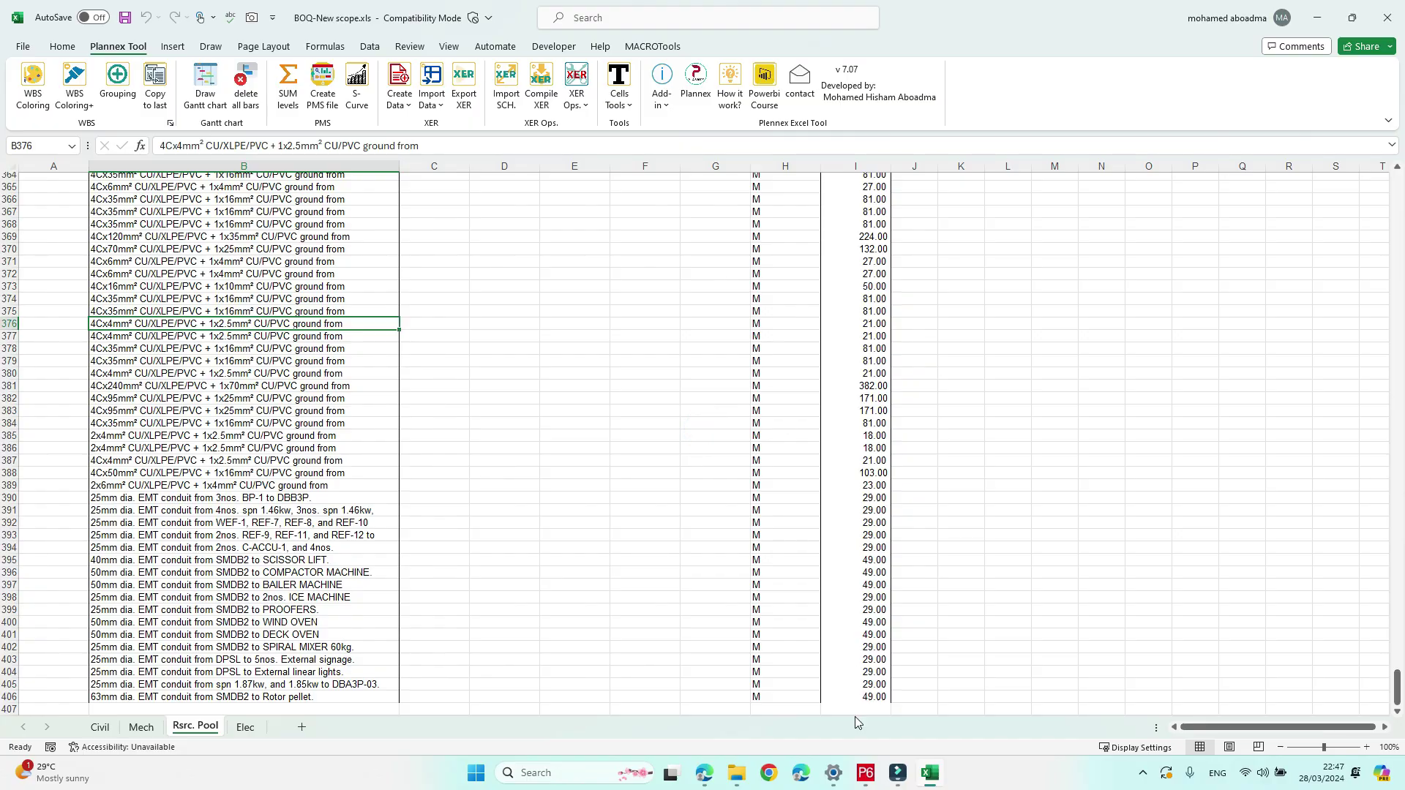
Step: Switch to Primavera P6 and open the project GIZA -Villa-M1-BL-1
{"action": "left_click", "coordinate": [866, 773]}
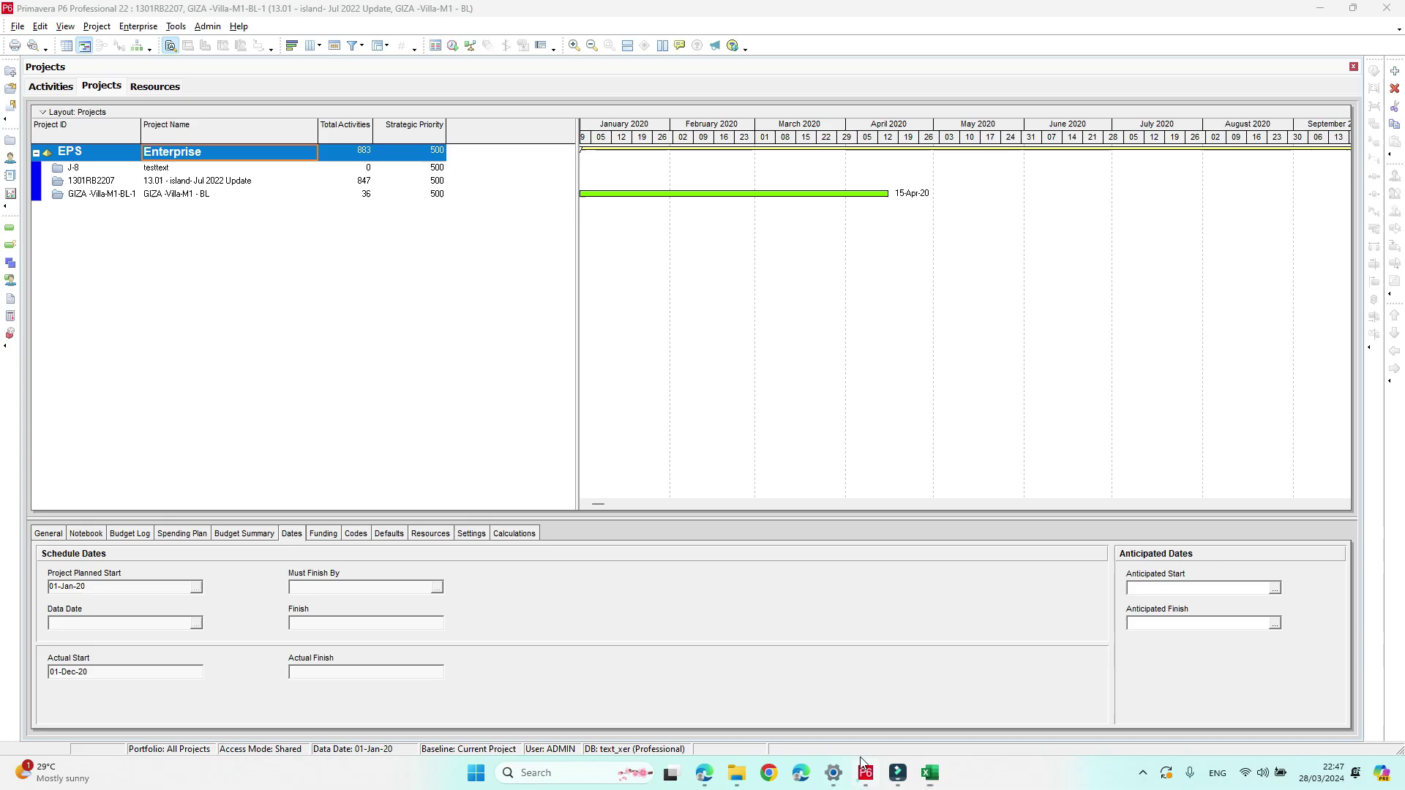
{"action": "left_click", "coordinate": [188, 195]}
{"action": "right_click", "coordinate": [158, 195]}
{"action": "left_click", "coordinate": [220, 205]}
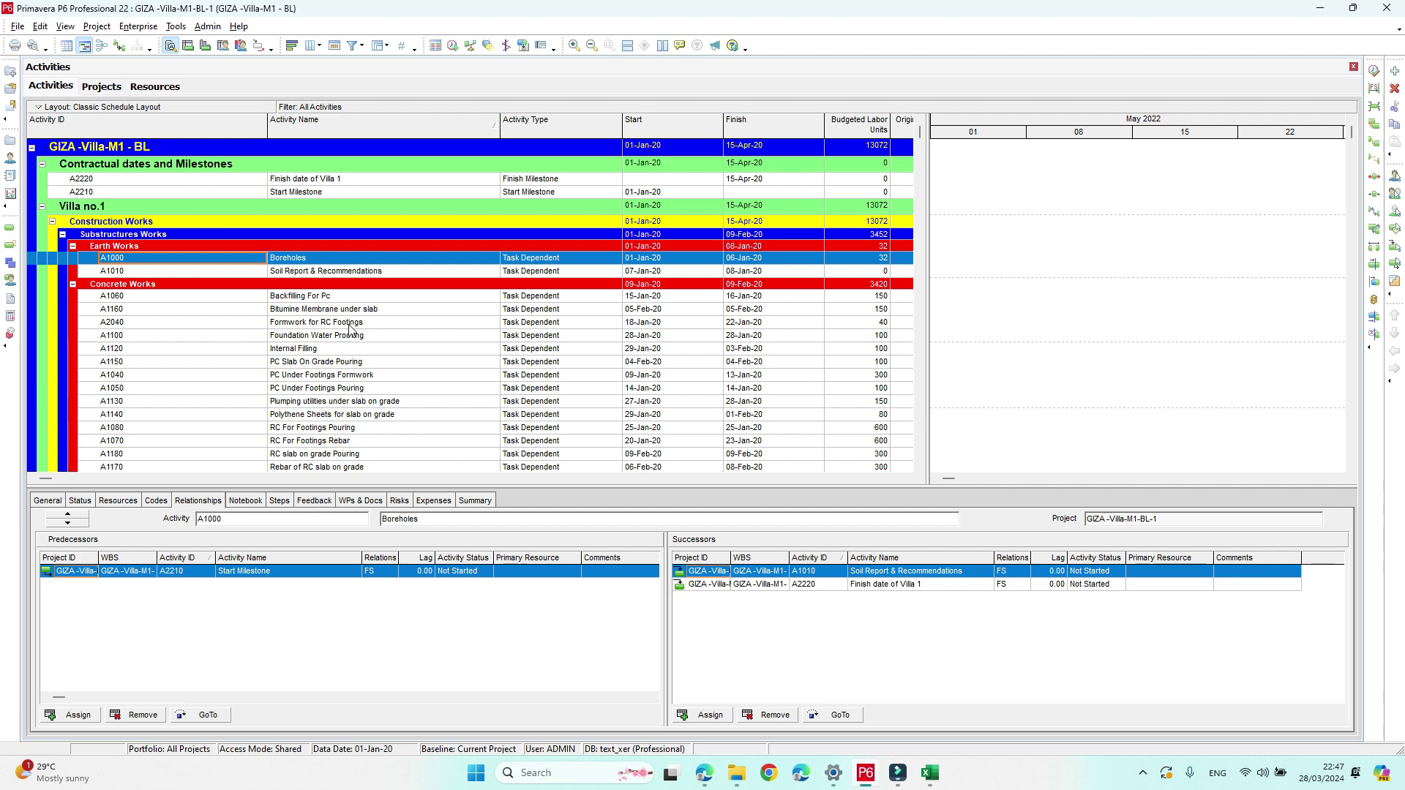
Step: Review the existing resource list and its display options, then return to the project's activities
{"action": "left_click", "coordinate": [349, 327]}
{"action": "left_click", "coordinate": [150, 87]}
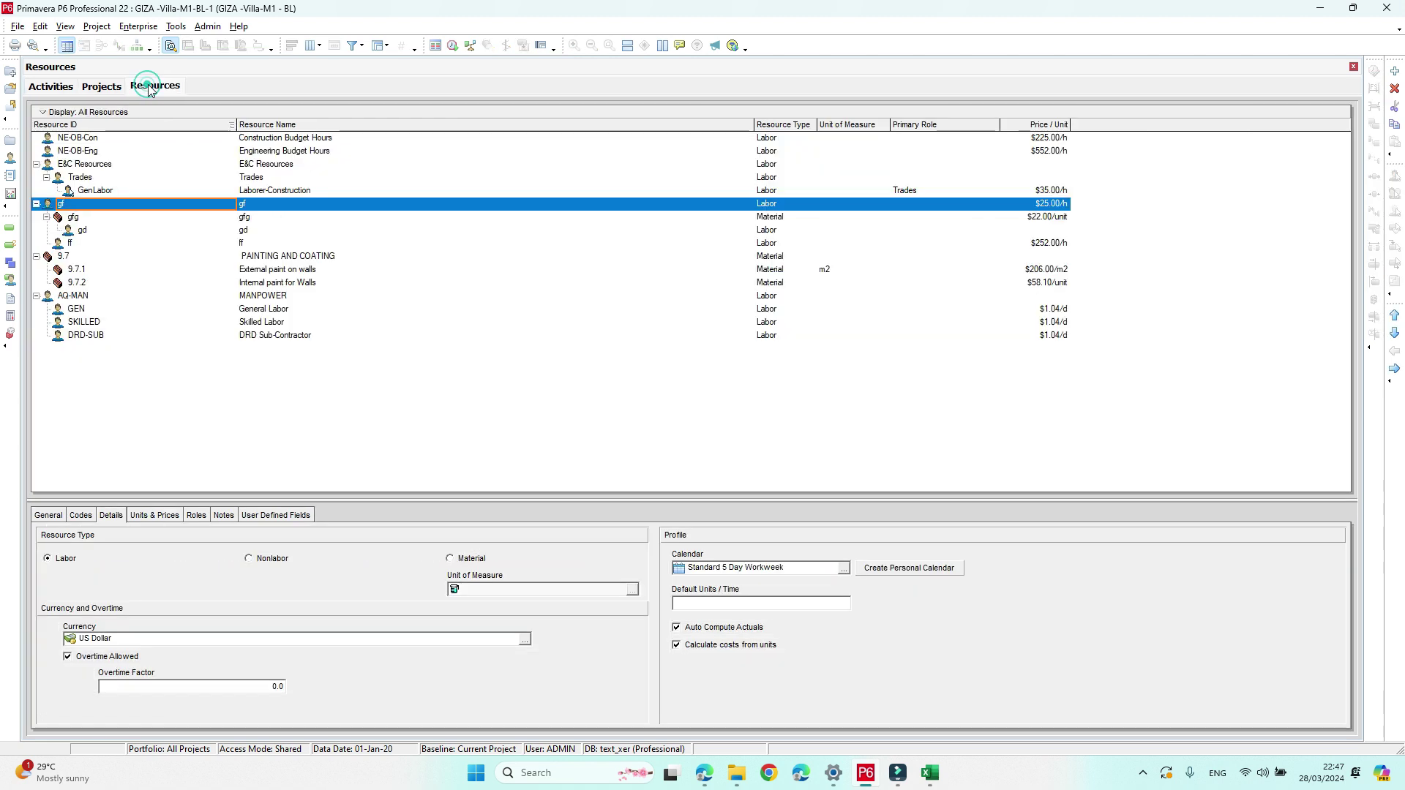
{"action": "left_click", "coordinate": [51, 87]}
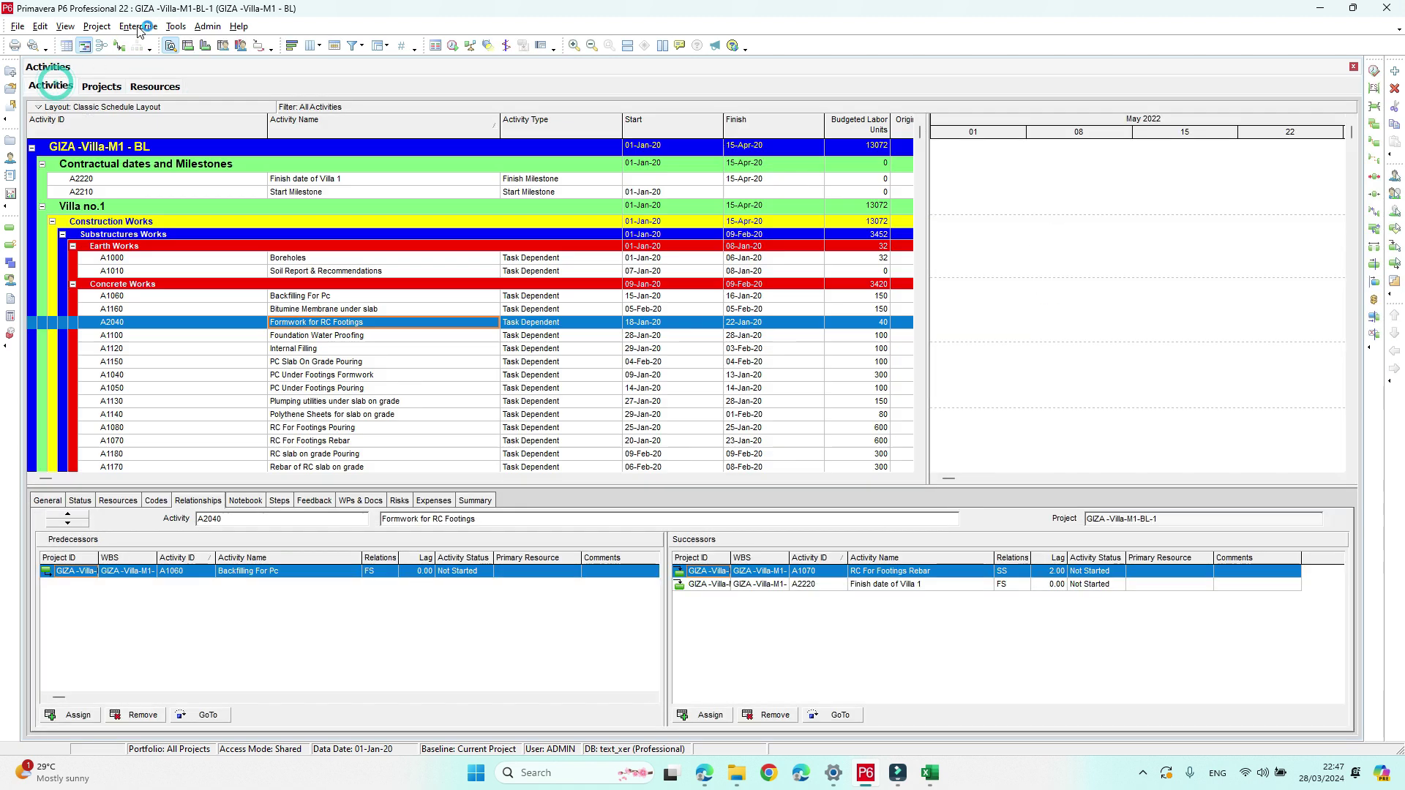
{"action": "left_click", "coordinate": [155, 86]}
{"action": "left_click", "coordinate": [121, 115]}
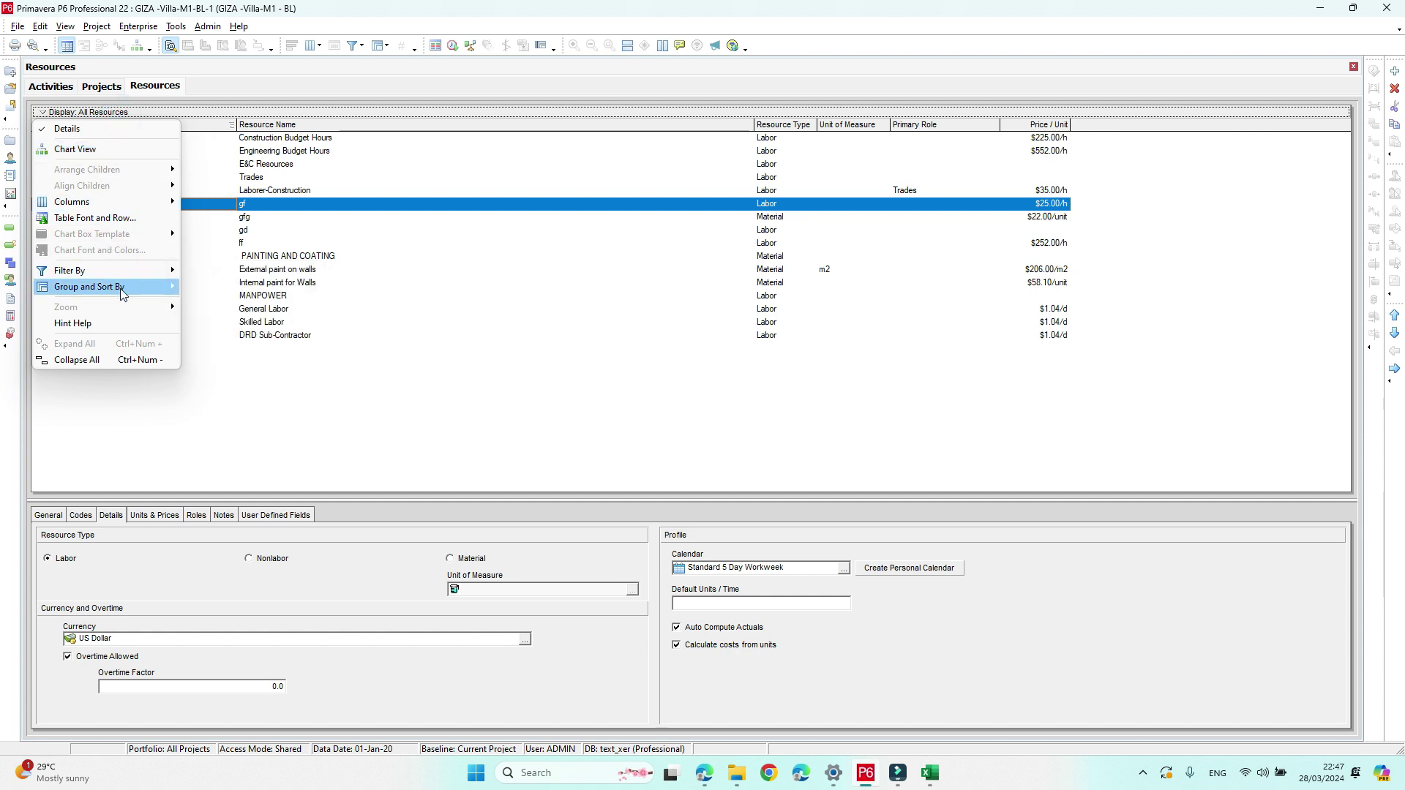
{"action": "left_click", "coordinate": [306, 428]}
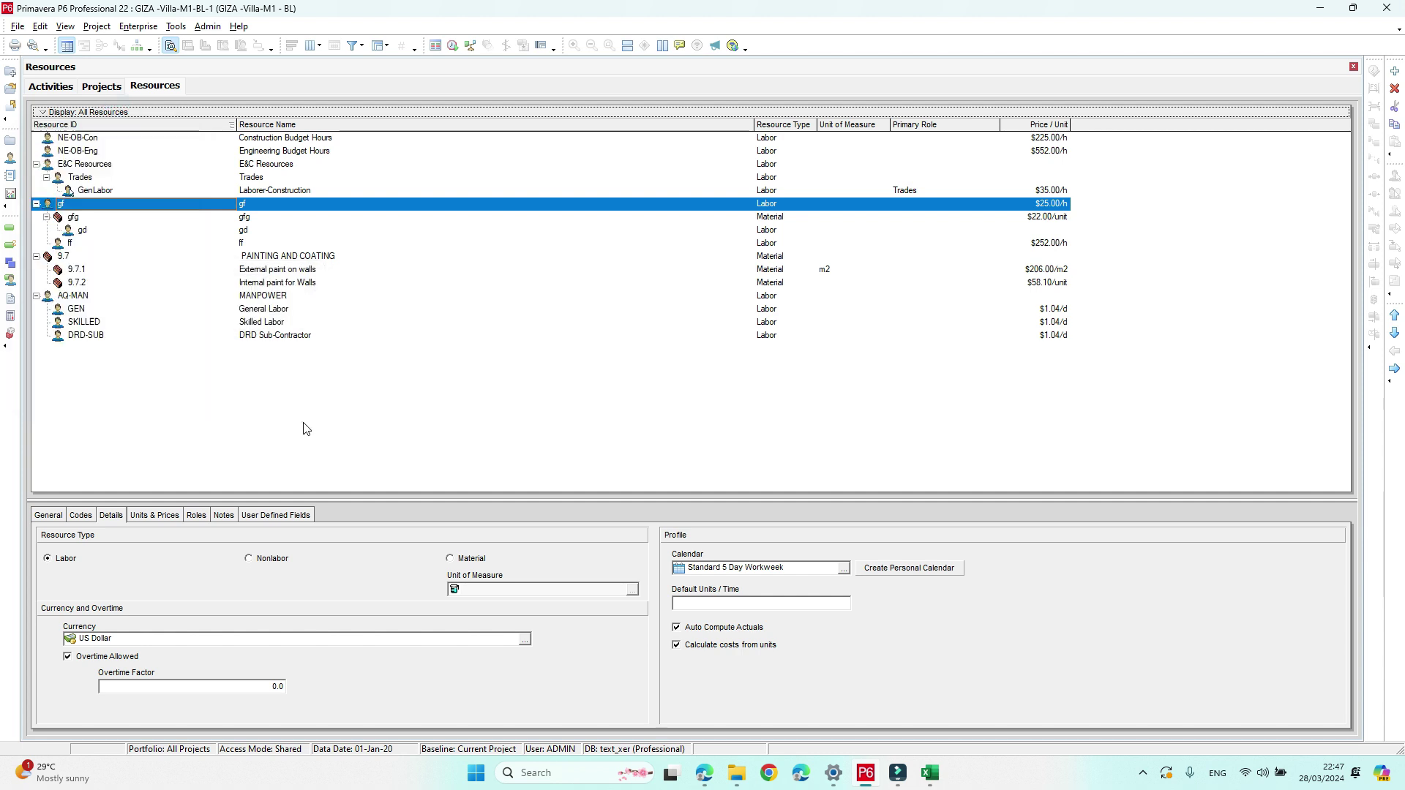
{"action": "left_click", "coordinate": [60, 87]}
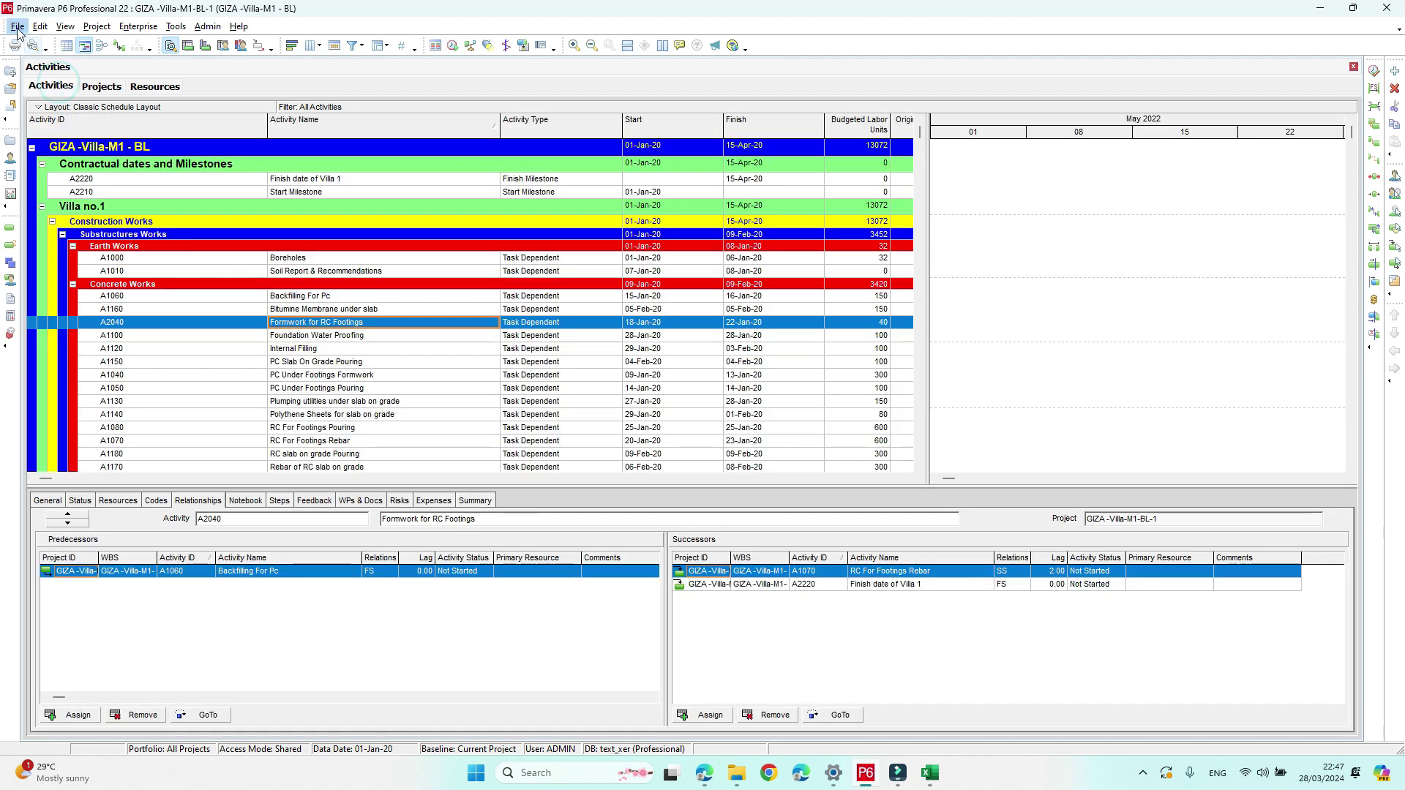
Step: Start an import in Primavera PM (XER) format with Project as the type of data
{"action": "left_click", "coordinate": [17, 27]}
{"action": "left_click", "coordinate": [42, 63]}
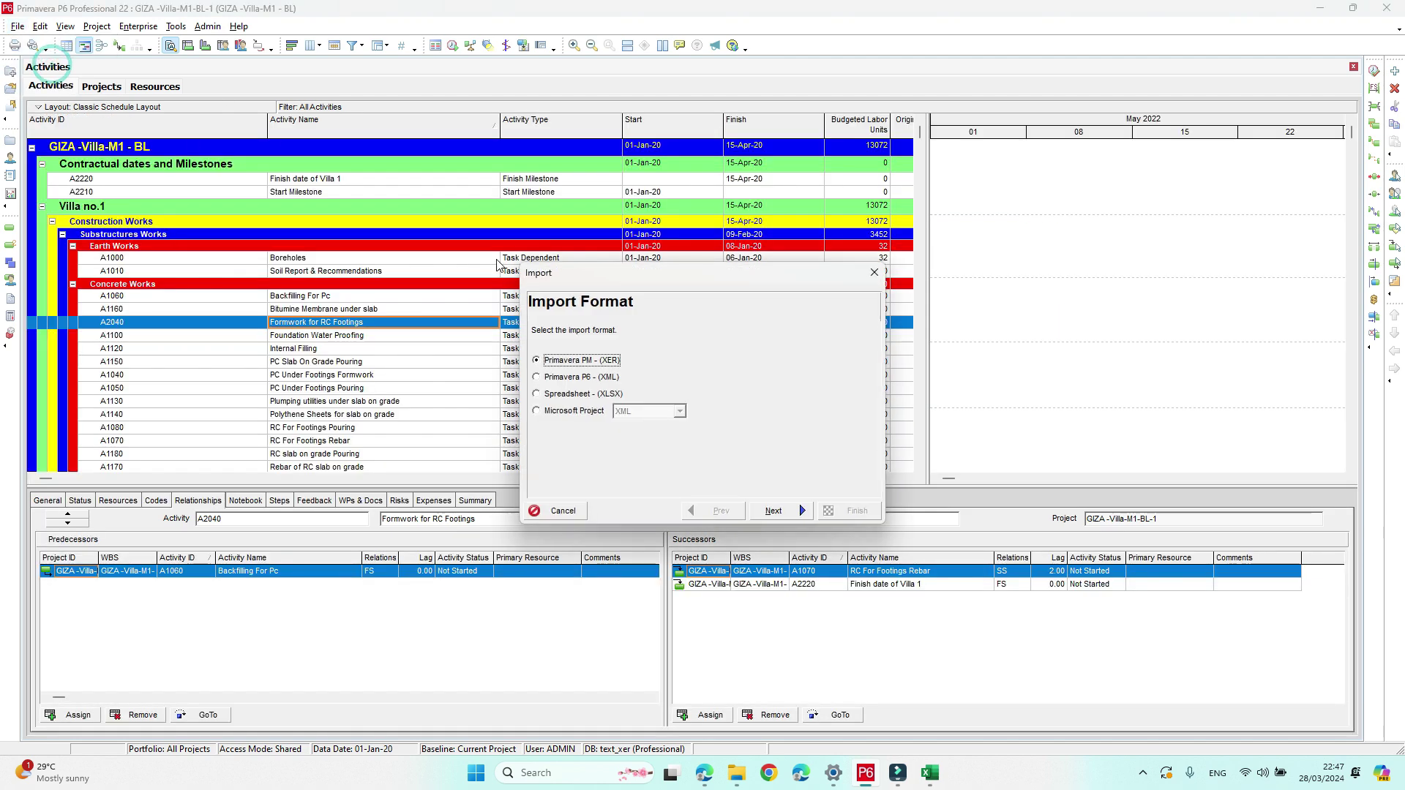
{"action": "left_click", "coordinate": [771, 510]}
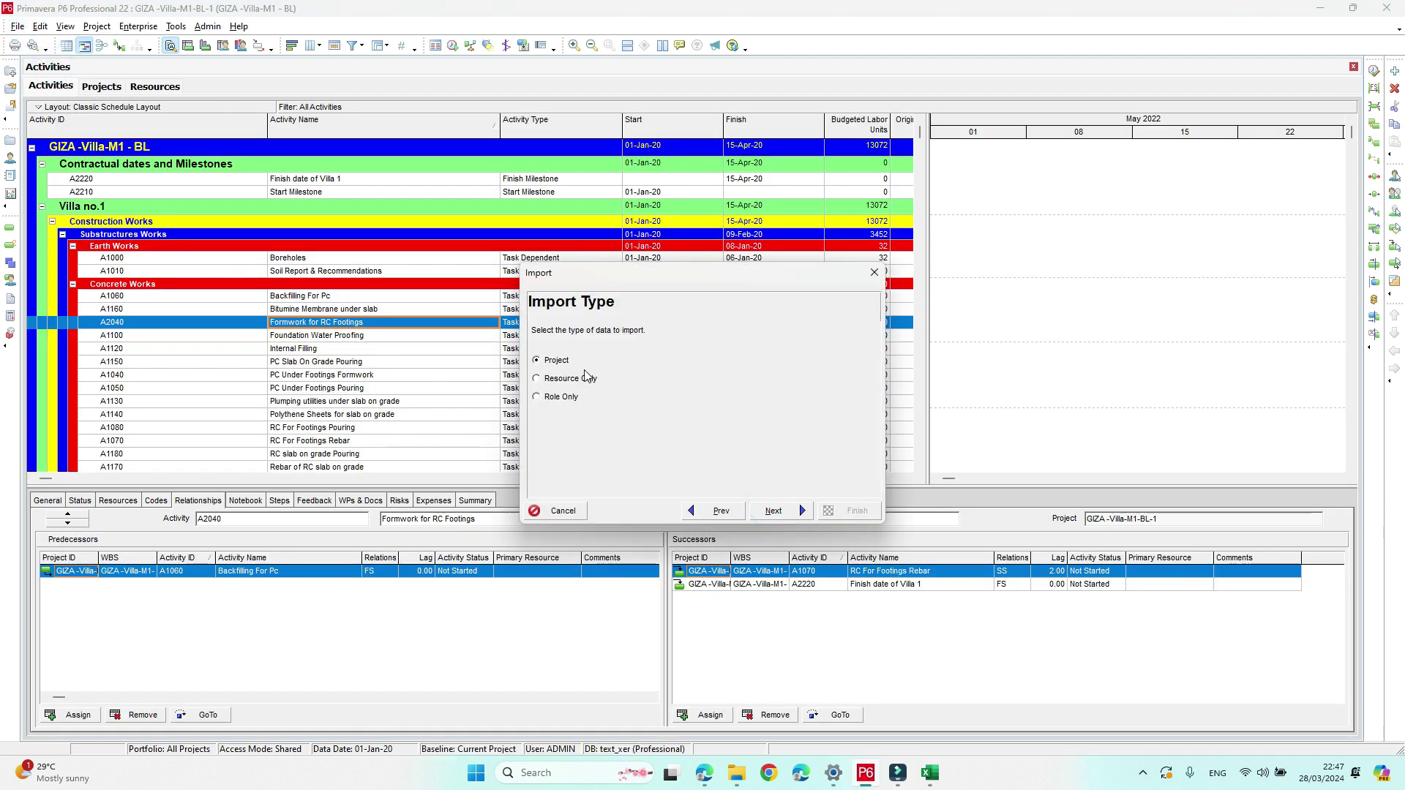
{"action": "left_click", "coordinate": [789, 512]}
Step: Select BOQ.xer from the load BOQ to P6 folder as the import file and continue to the project options
{"action": "left_click", "coordinate": [805, 466]}
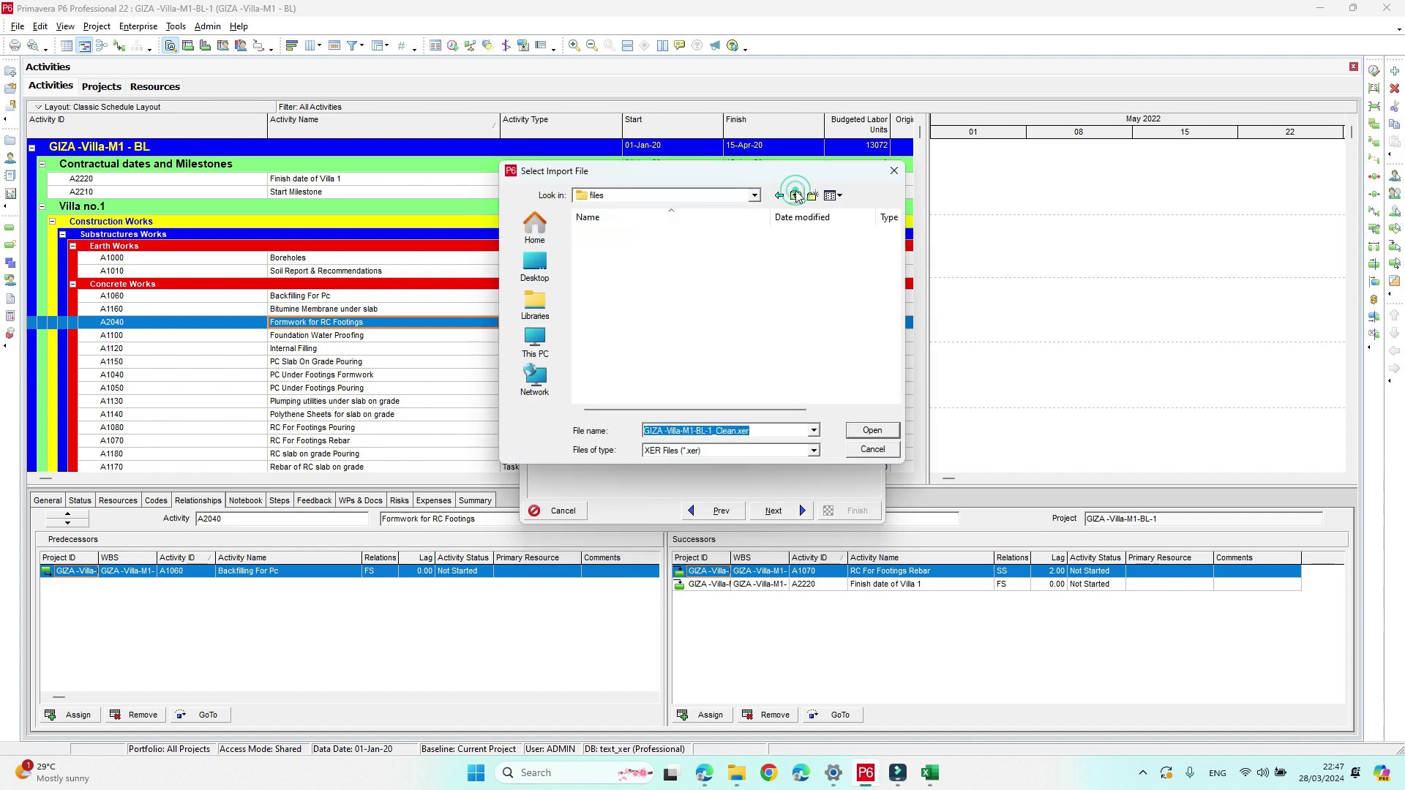
{"action": "left_click", "coordinate": [796, 196]}
{"action": "left_click", "coordinate": [796, 196]}
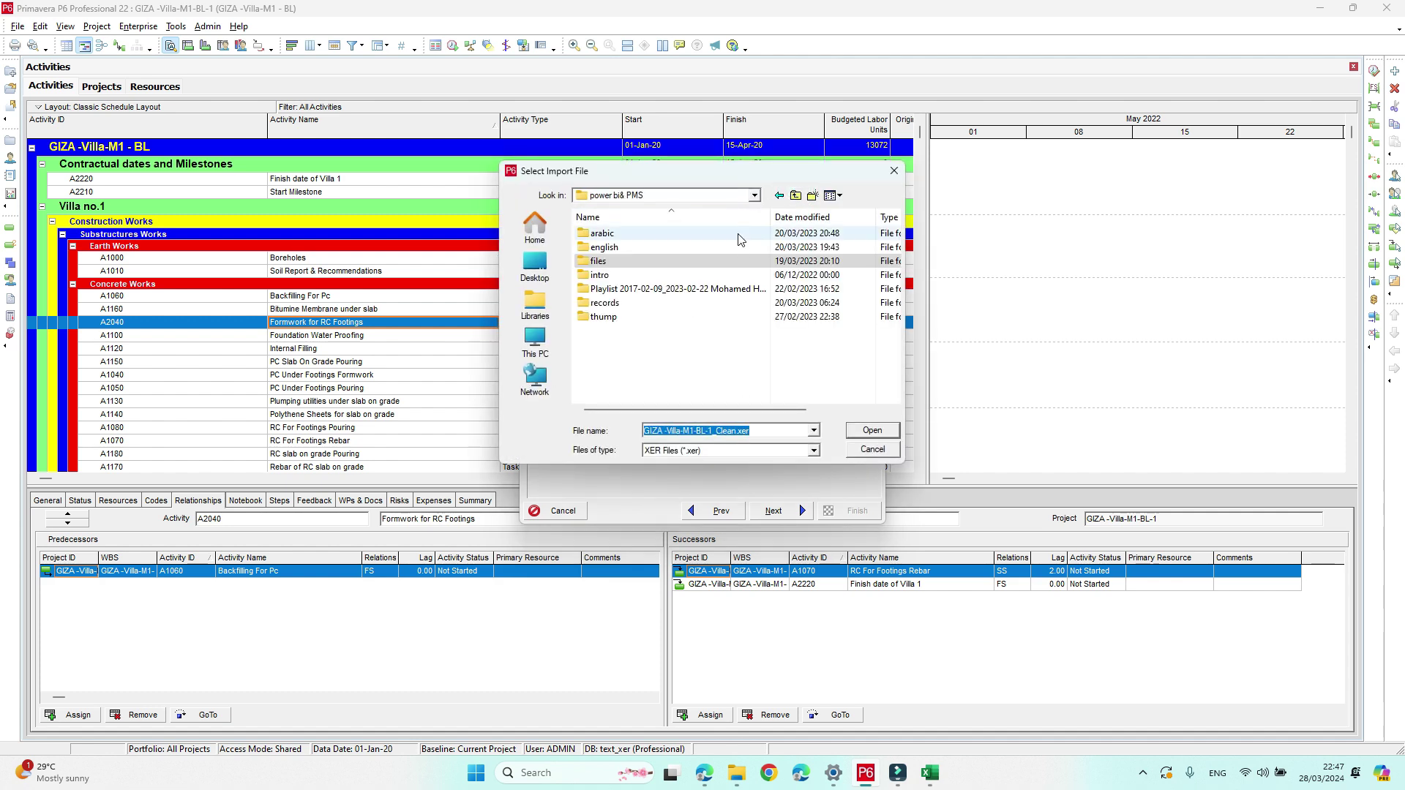
{"action": "left_click", "coordinate": [753, 195]}
{"action": "left_click", "coordinate": [662, 372]}
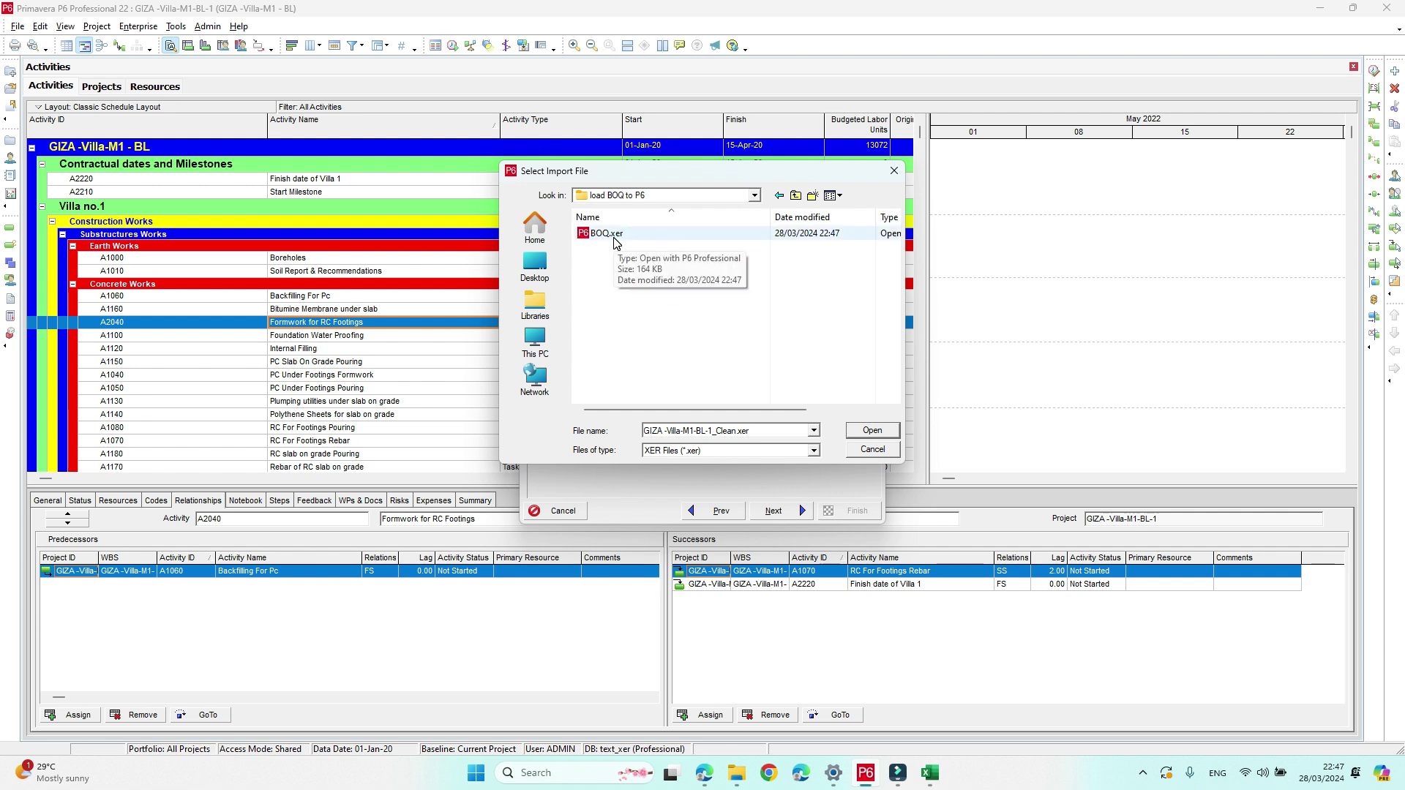
{"action": "left_click", "coordinate": [615, 243]}
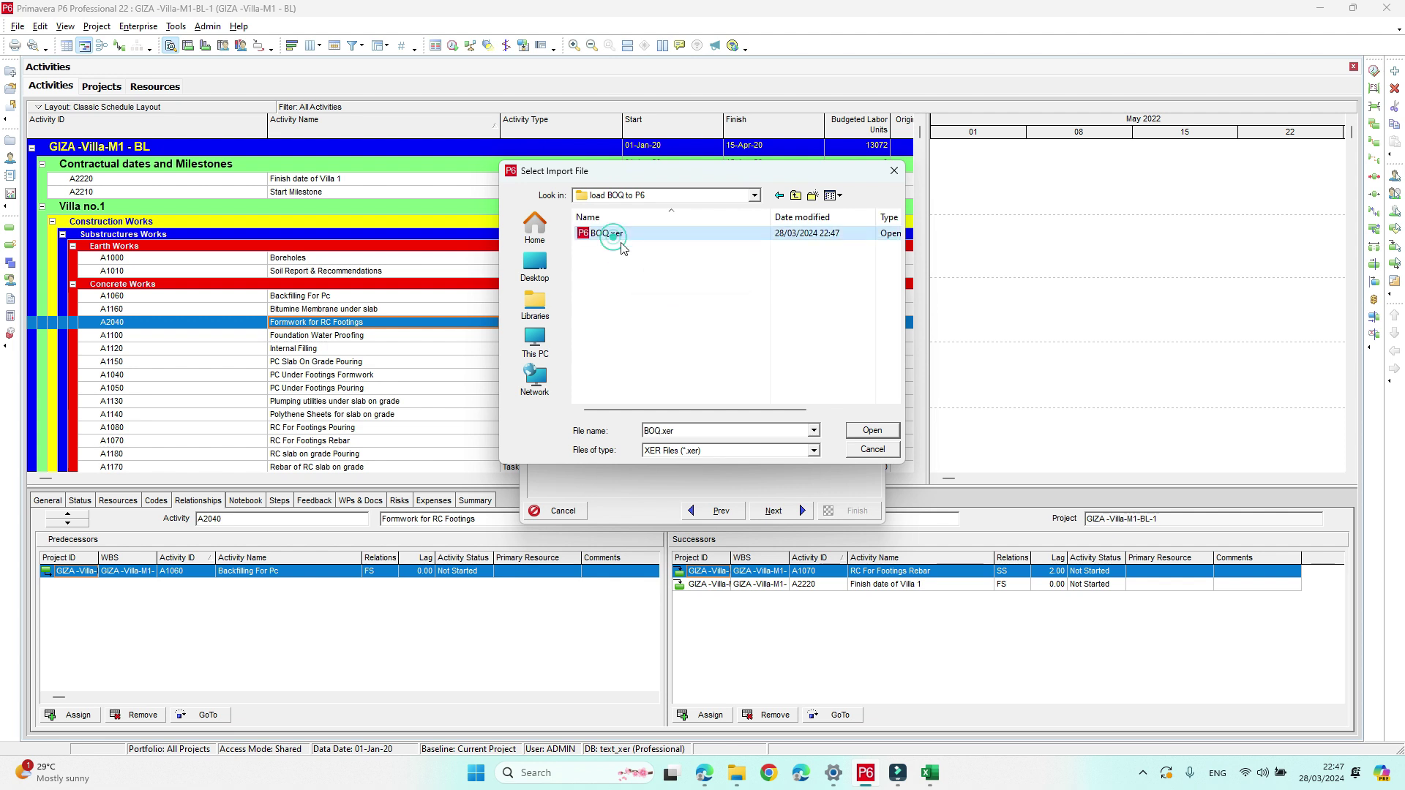
{"action": "left_click", "coordinate": [868, 431]}
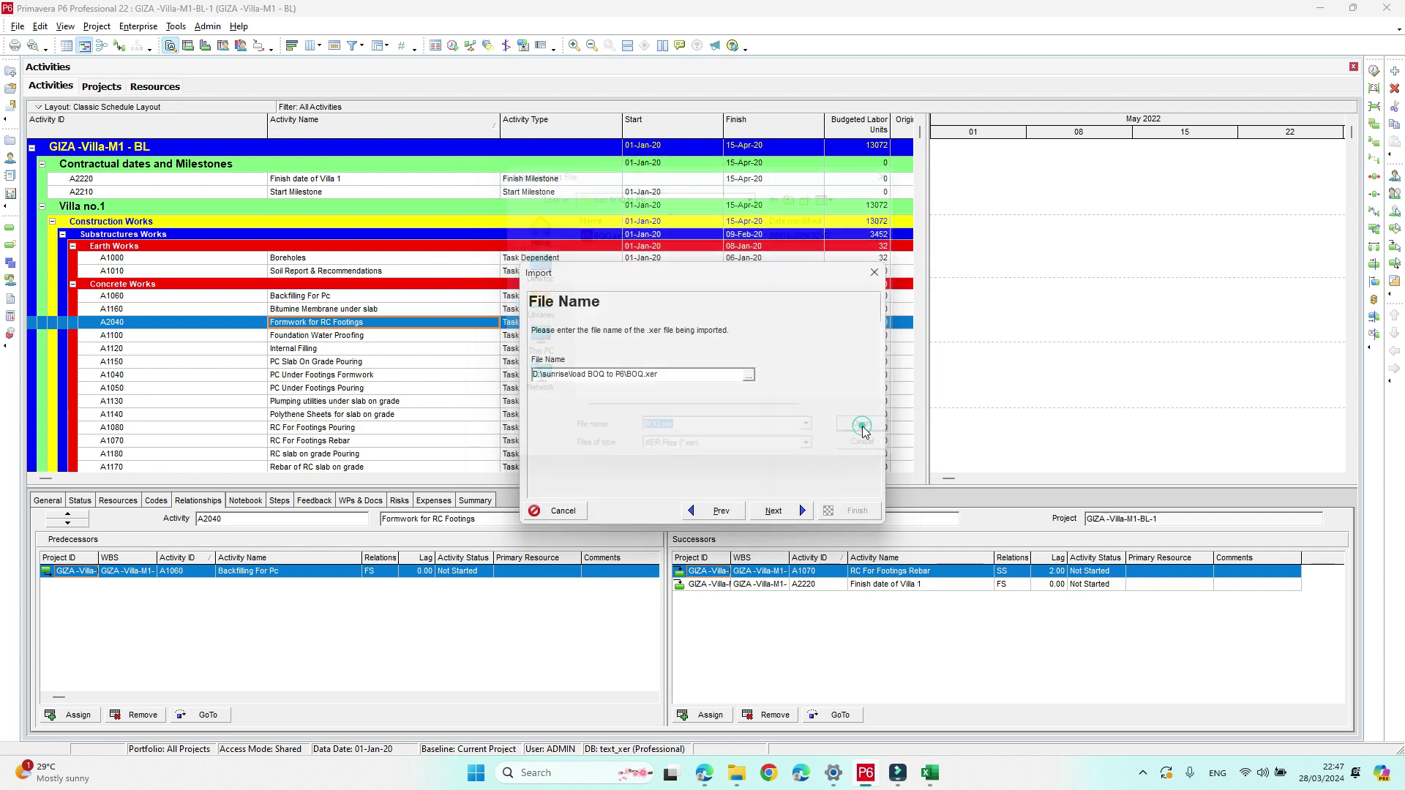
{"action": "left_click", "coordinate": [786, 511]}
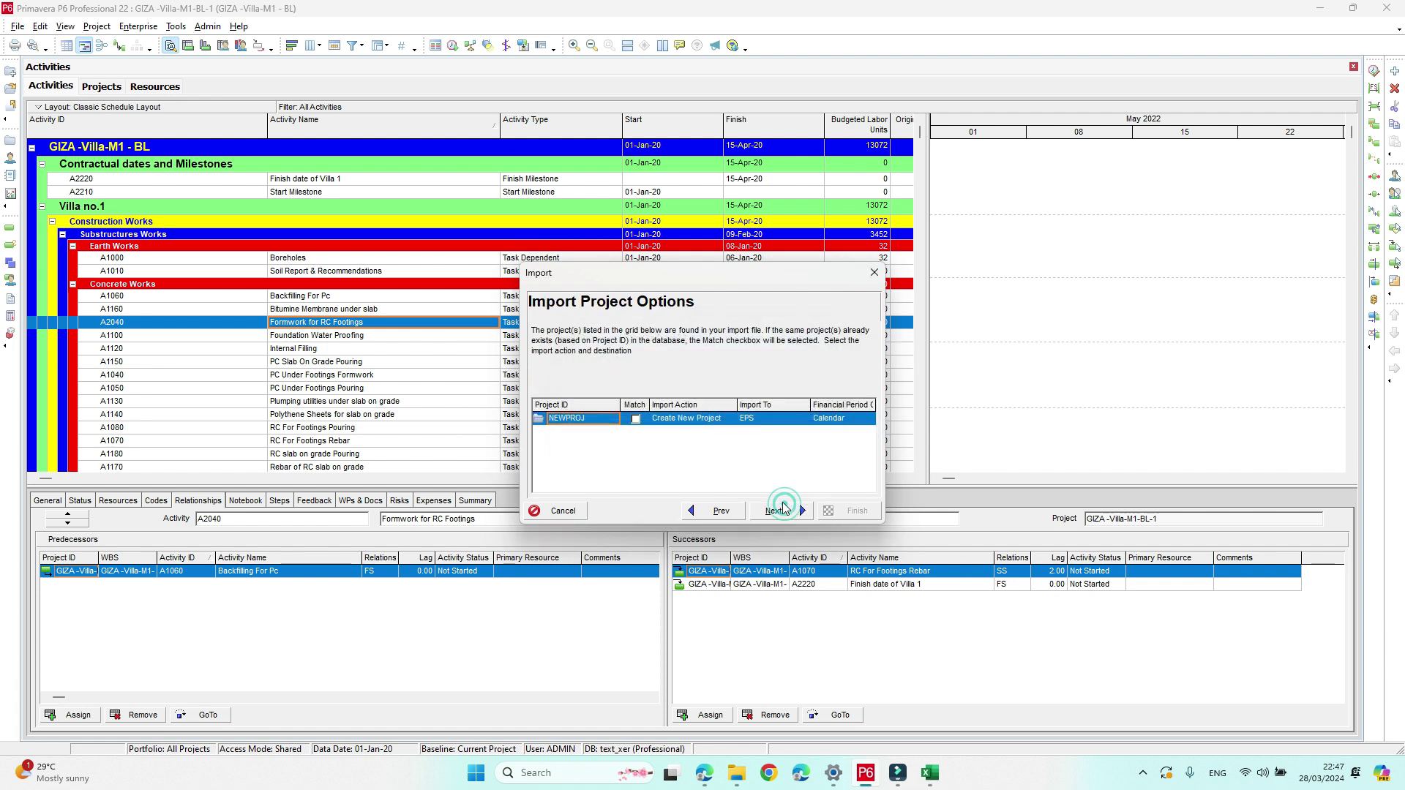
Step: Set the import action for NEWPROJ to Add Into Existing Project, with the GIZA -Villa-M1-BL-1 root WBS as destination
{"action": "left_click", "coordinate": [706, 422]}
{"action": "left_click", "coordinate": [706, 421]}
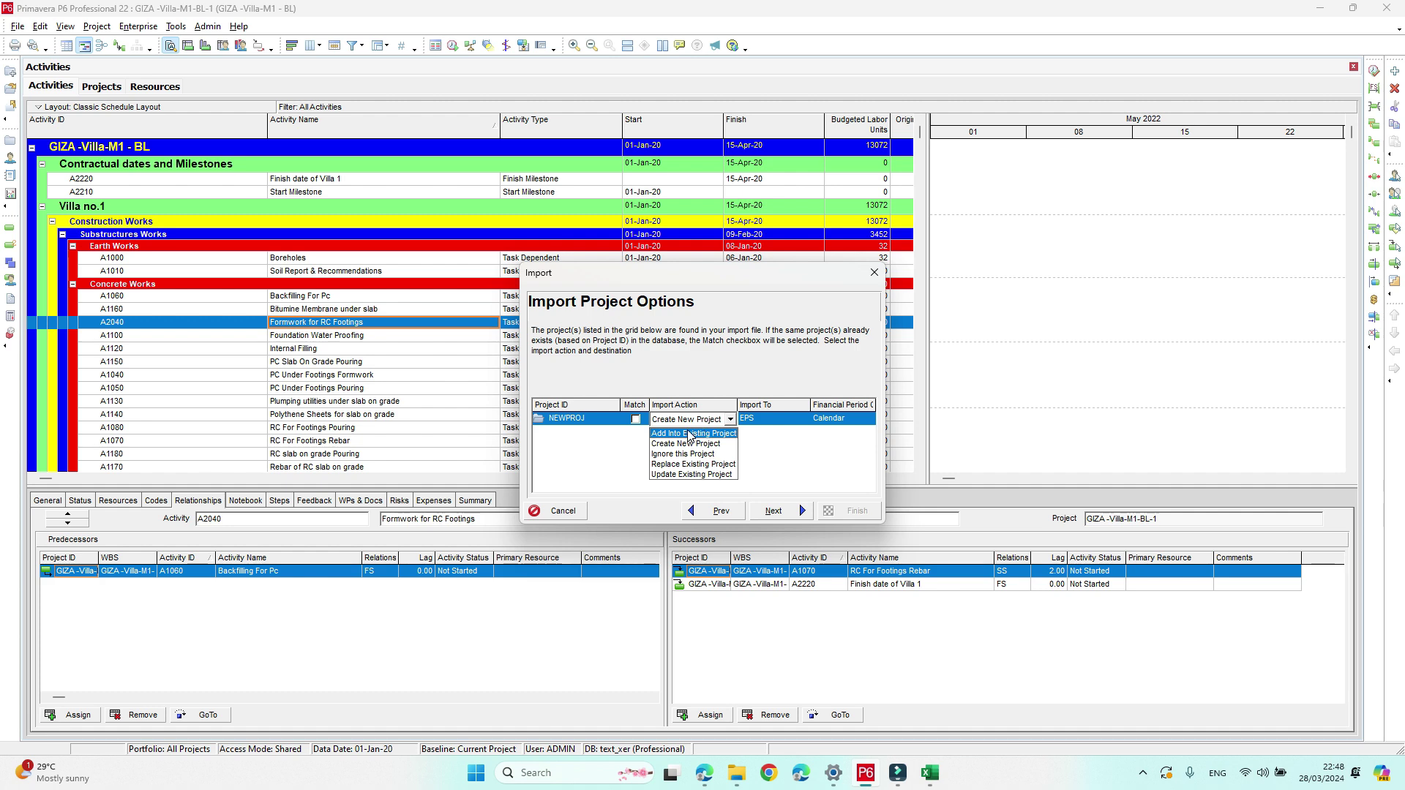
{"action": "left_click", "coordinate": [688, 435]}
{"action": "left_click", "coordinate": [767, 423]}
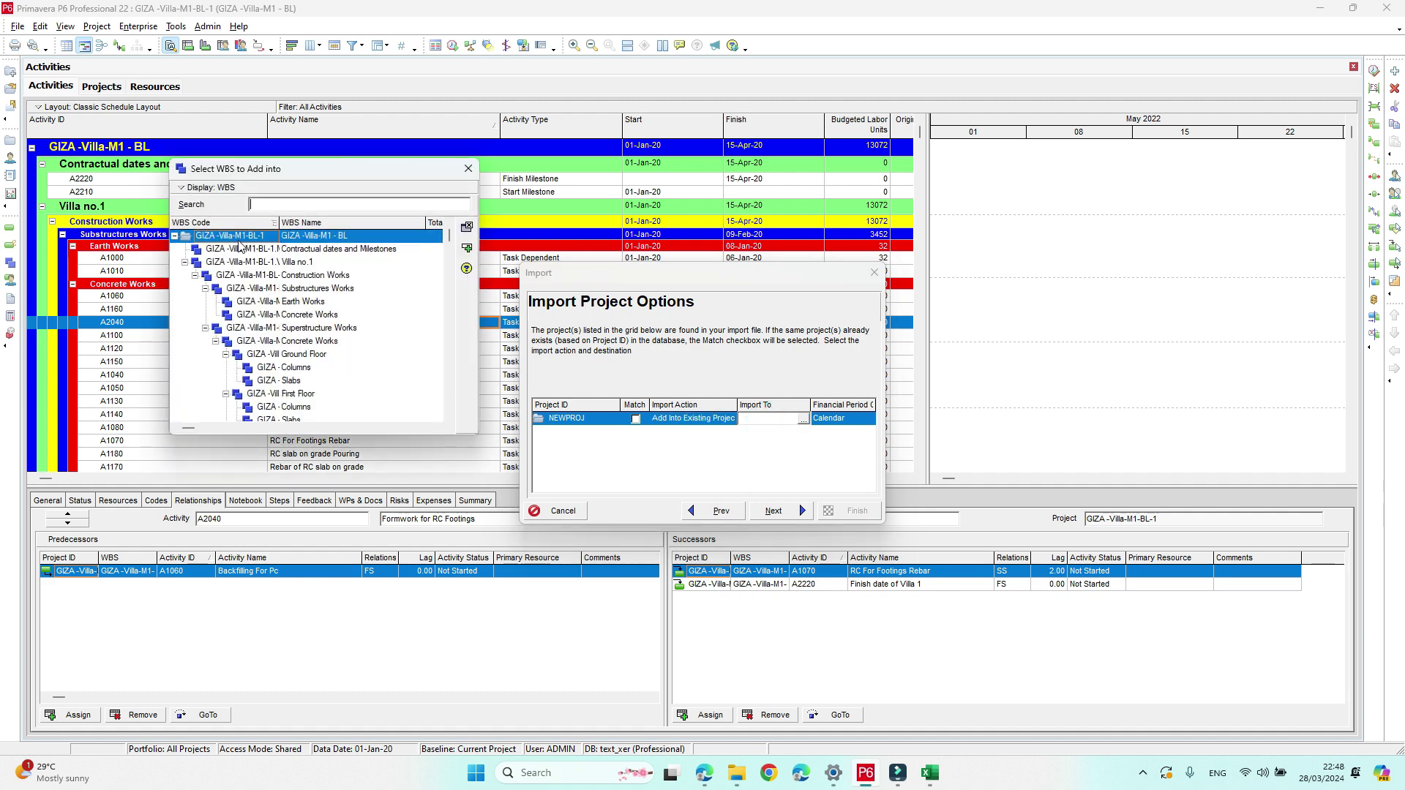
{"action": "double_click", "coordinate": [326, 234]}
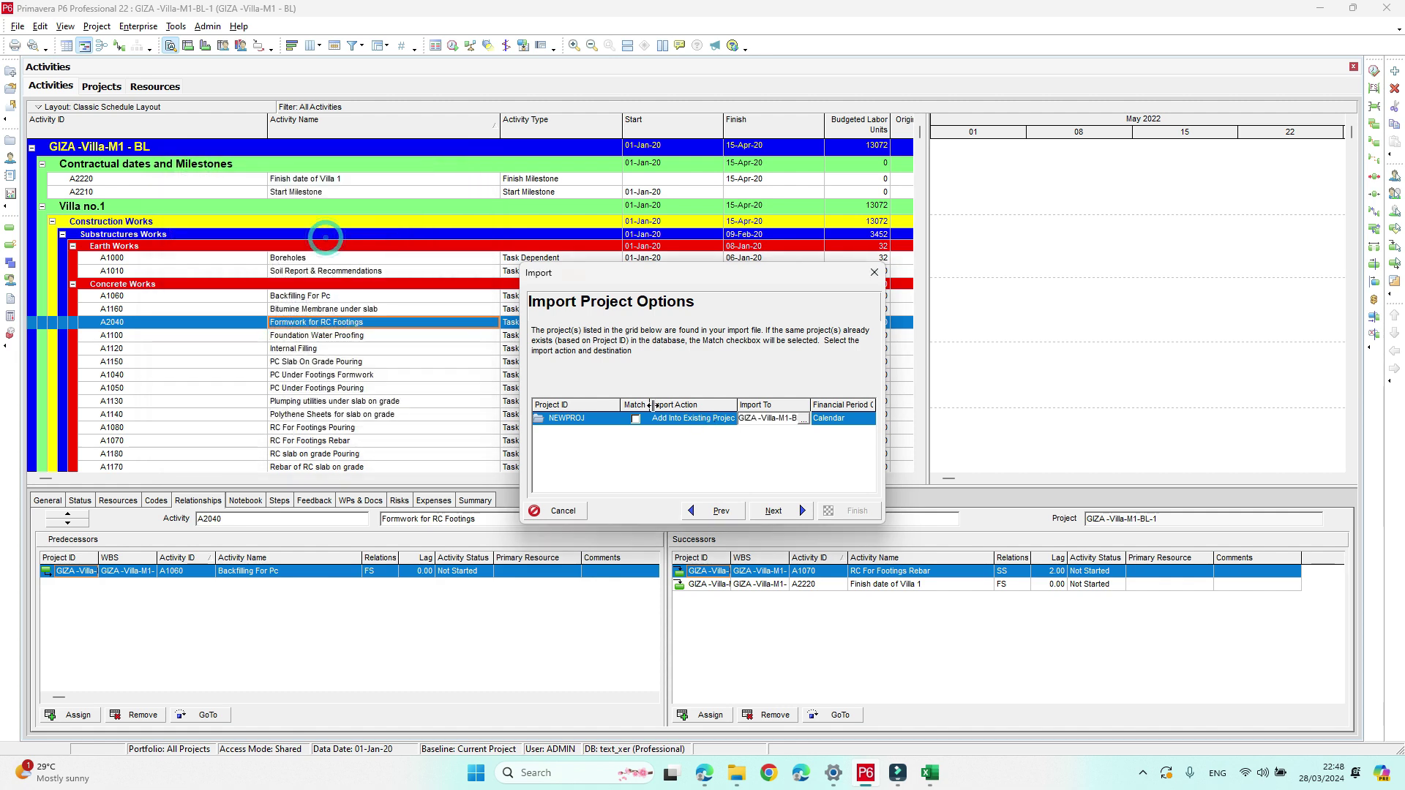
{"action": "left_click", "coordinate": [741, 456]}
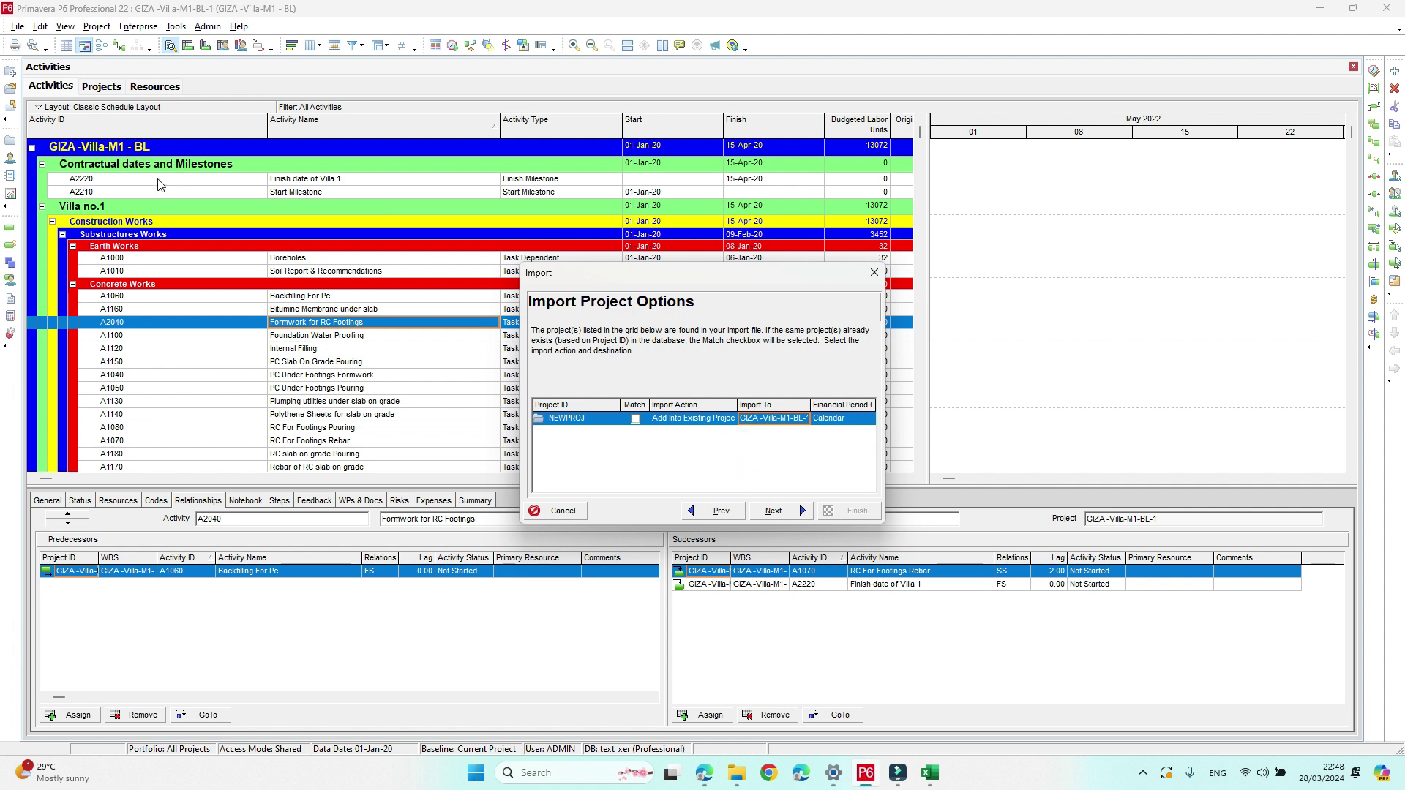
{"action": "left_click", "coordinate": [773, 511]}
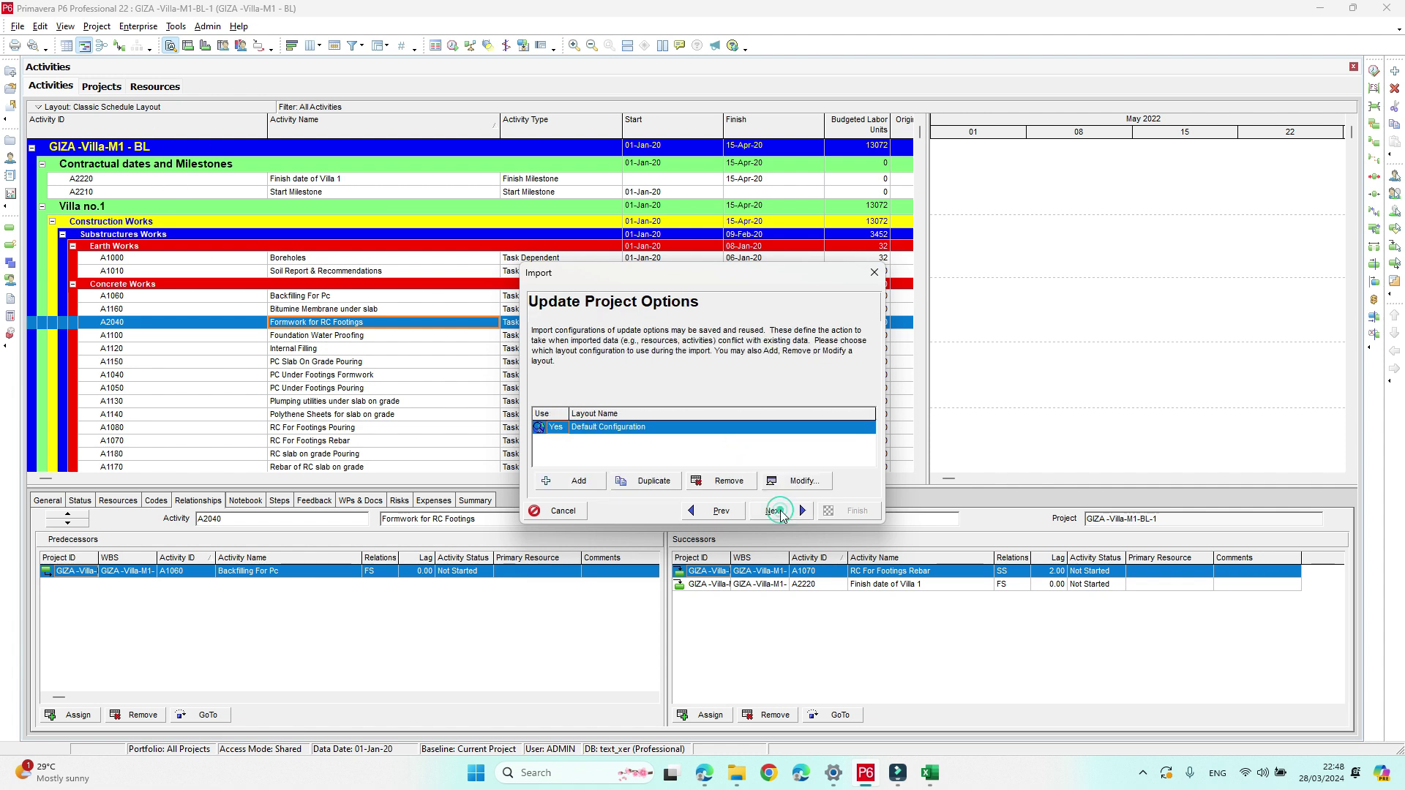
Step: Add an import configuration named RSRC alongside the default configuration
{"action": "left_click", "coordinate": [608, 442]}
{"action": "left_click", "coordinate": [576, 481]}
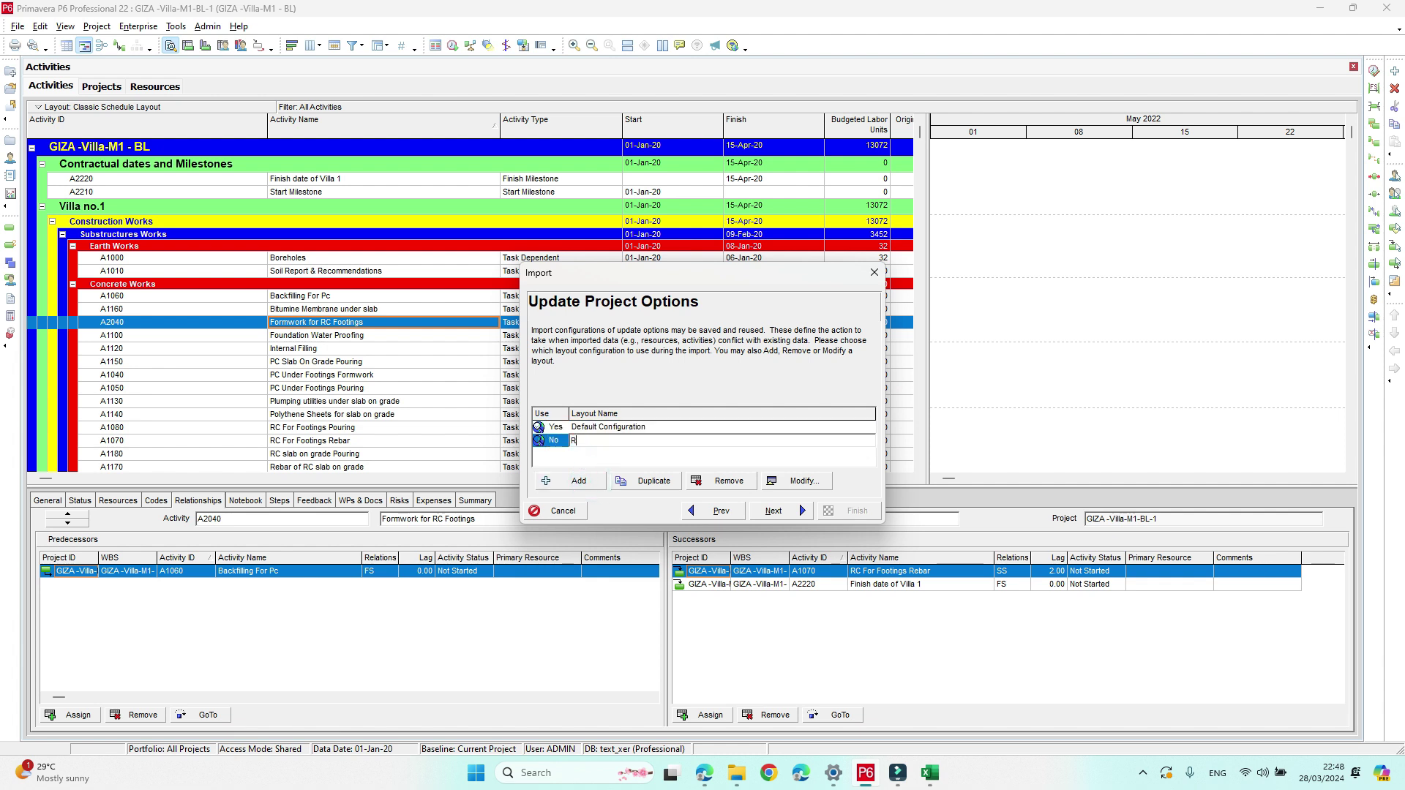
{"action": "type", "text": "RSRC"}
Step: Modify the RSRC import configuration so that activities, activity relationships and activity resource assignments are set to Do Not Import
{"action": "left_click", "coordinate": [797, 483]}
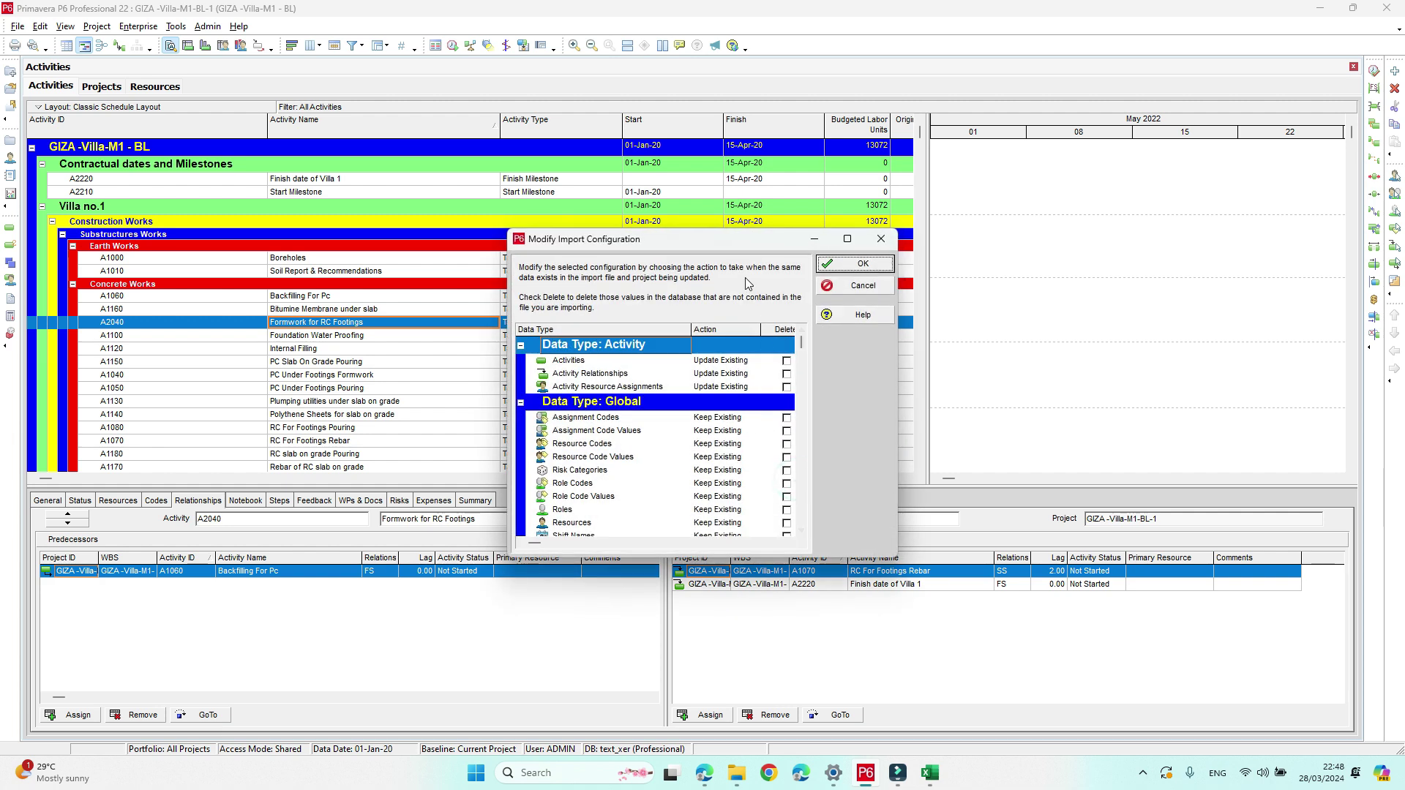
{"action": "left_click_drag", "start_coordinate": [757, 242], "coordinate": [516, 135]}
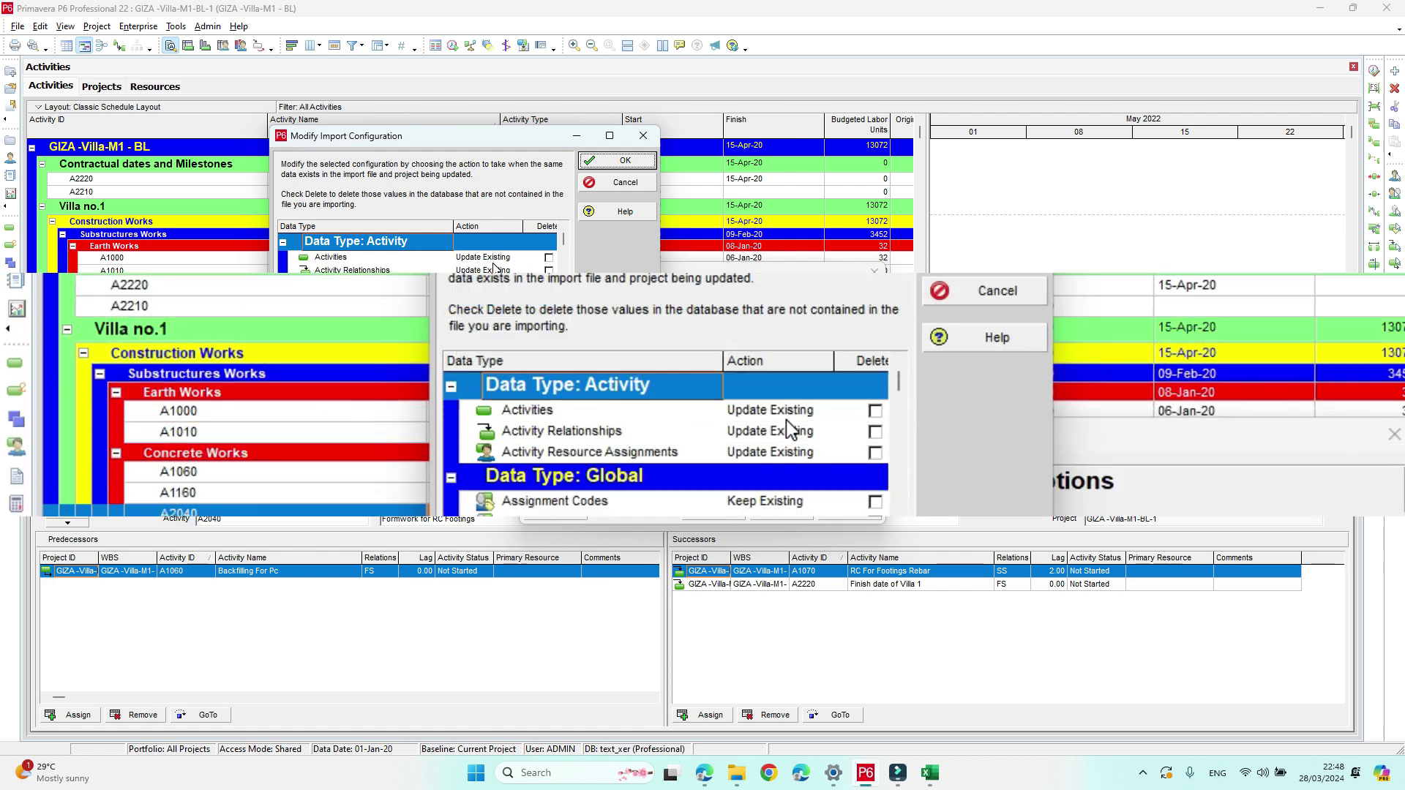
{"action": "left_click", "coordinate": [490, 258]}
{"action": "left_click", "coordinate": [506, 258]}
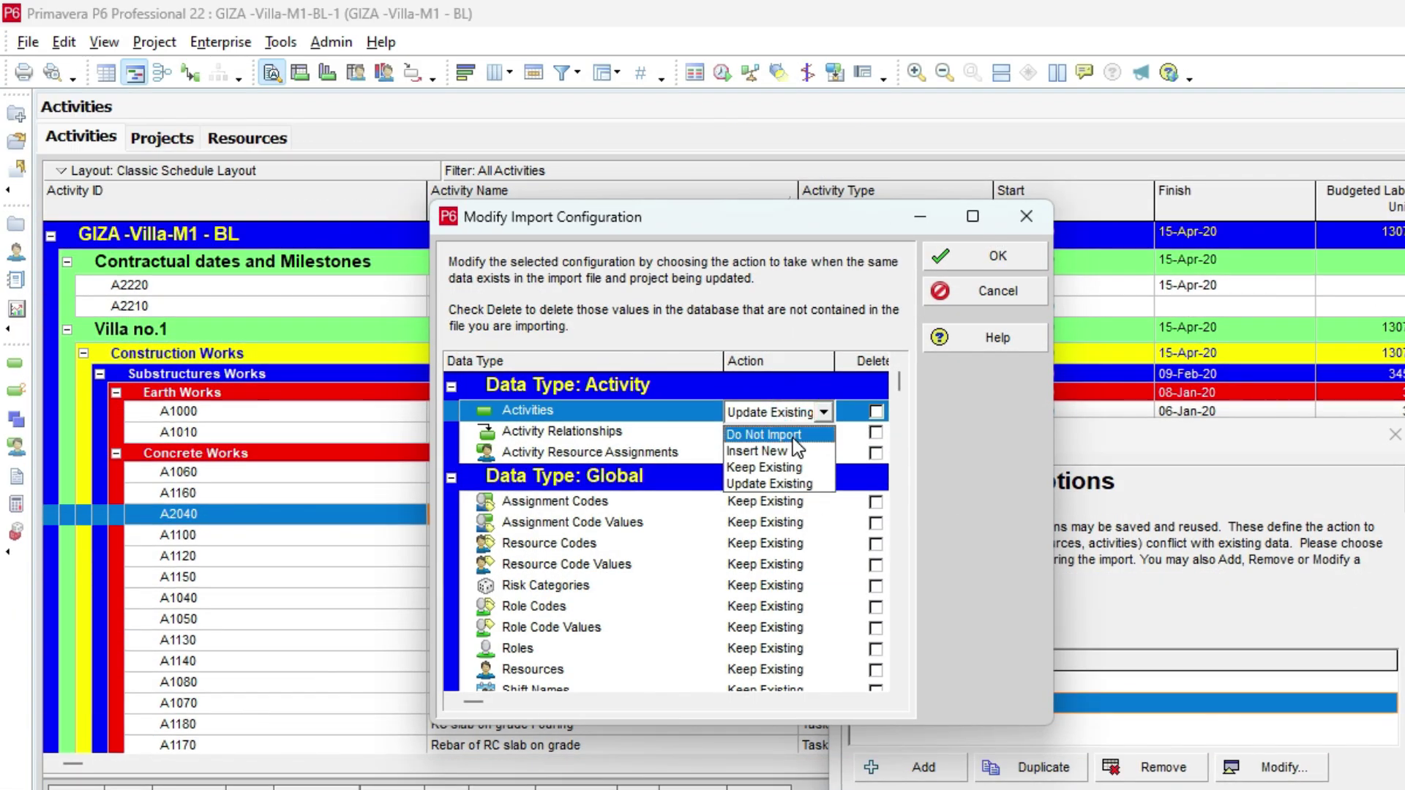
{"action": "left_click", "coordinate": [796, 435]}
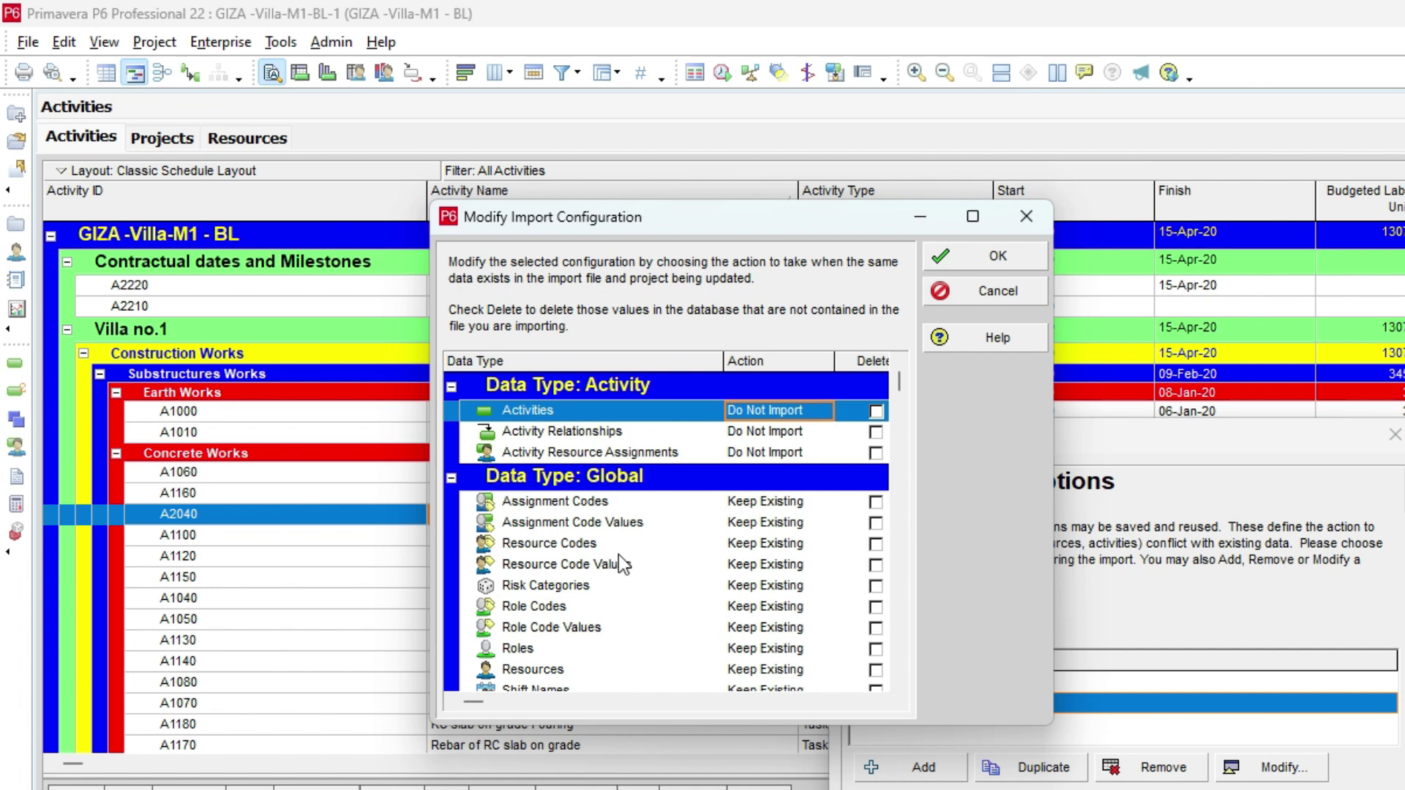
Step: Set the action for Activity Code Values under the Project data type to Do Not Import
{"action": "scroll", "coordinate": [699, 583], "scroll_direction": "down", "scroll_amount": 1}
{"action": "scroll", "coordinate": [699, 588], "scroll_direction": "down", "scroll_amount": 5}
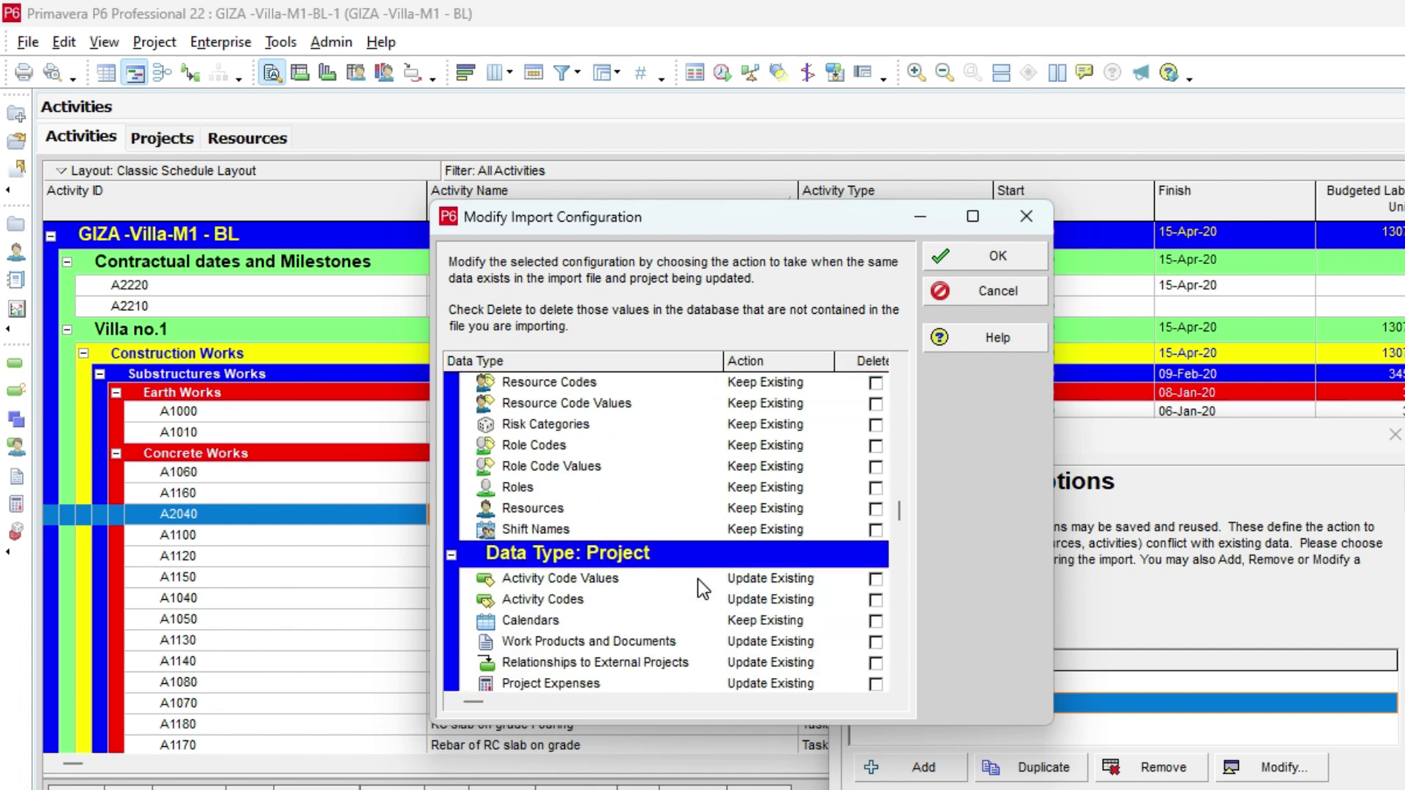
{"action": "scroll", "coordinate": [699, 587], "scroll_direction": "down", "scroll_amount": 3}
{"action": "scroll", "coordinate": [701, 602], "scroll_direction": "down", "scroll_amount": 2}
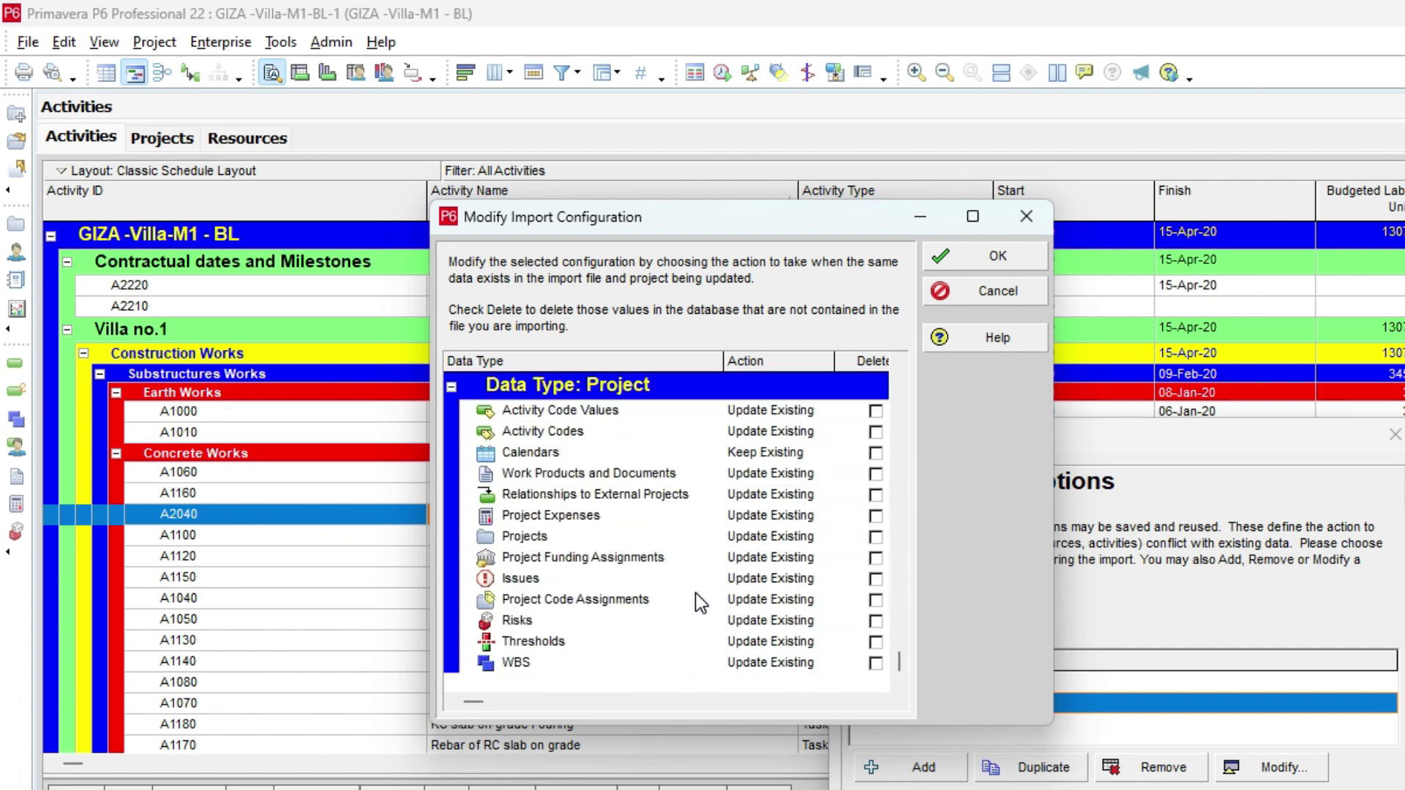
{"action": "left_click", "coordinate": [786, 415]}
{"action": "scroll", "coordinate": [732, 479], "scroll_direction": "up", "scroll_amount": 5}
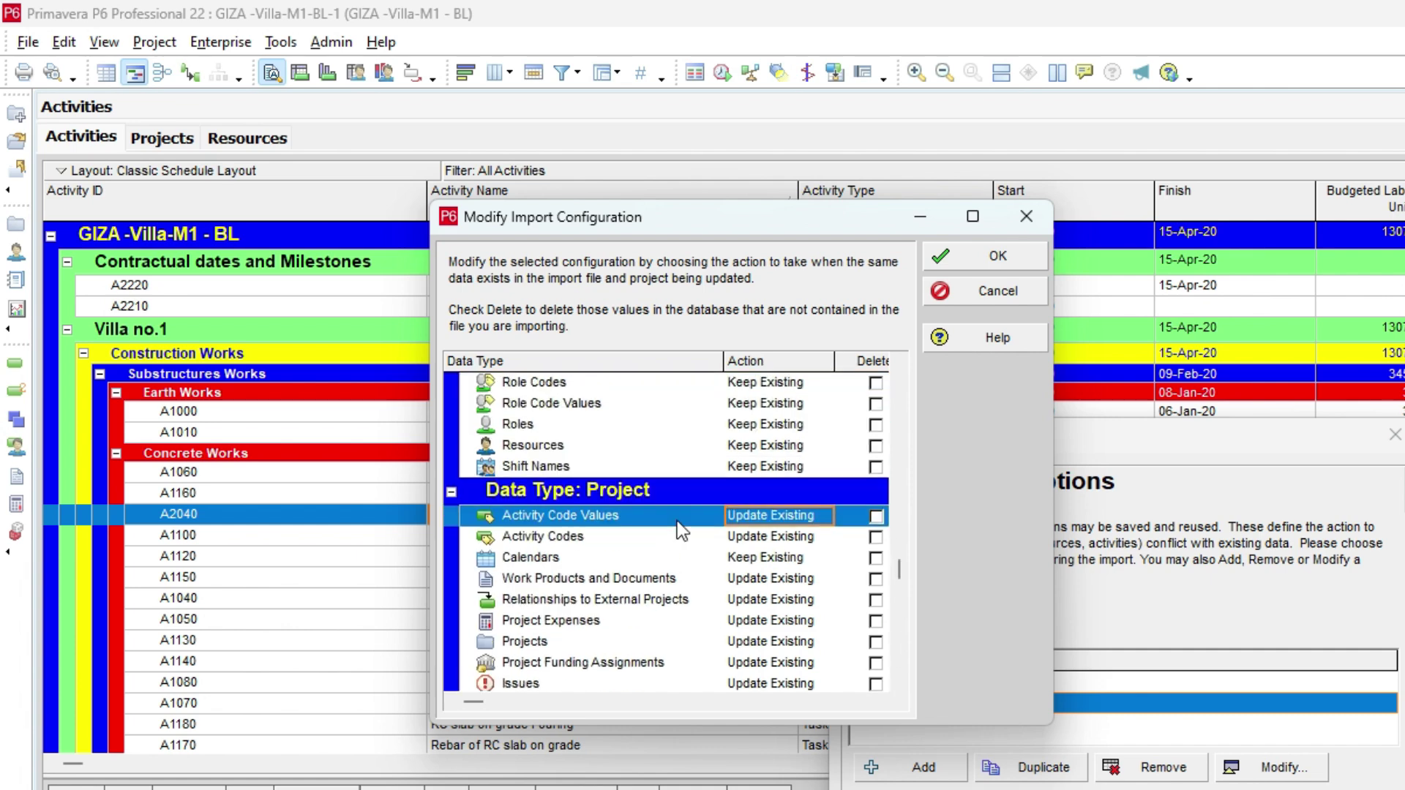
{"action": "scroll", "coordinate": [679, 523], "scroll_direction": "down", "scroll_amount": 3}
{"action": "left_click", "coordinate": [779, 471]}
{"action": "left_click", "coordinate": [791, 455]}
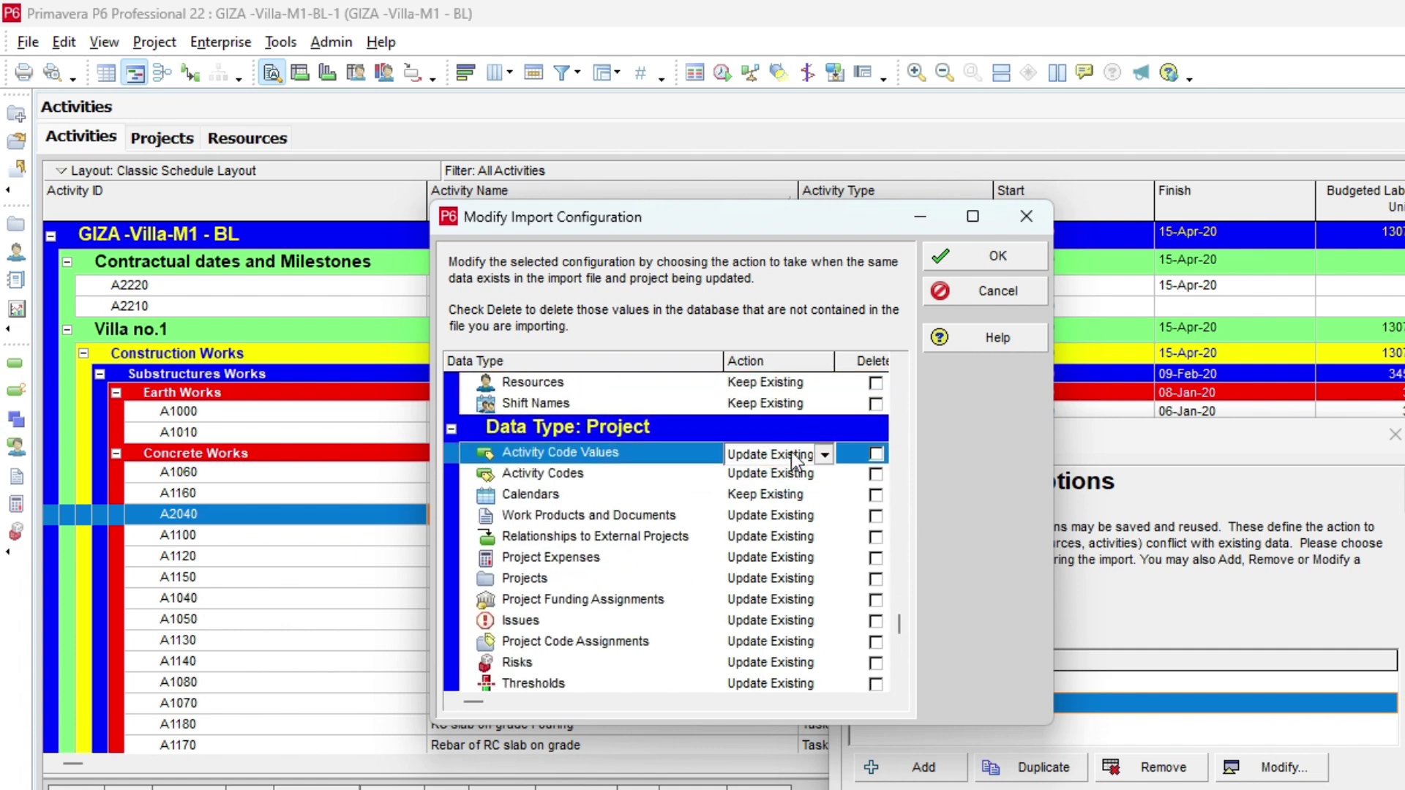
{"action": "left_click", "coordinate": [792, 453]}
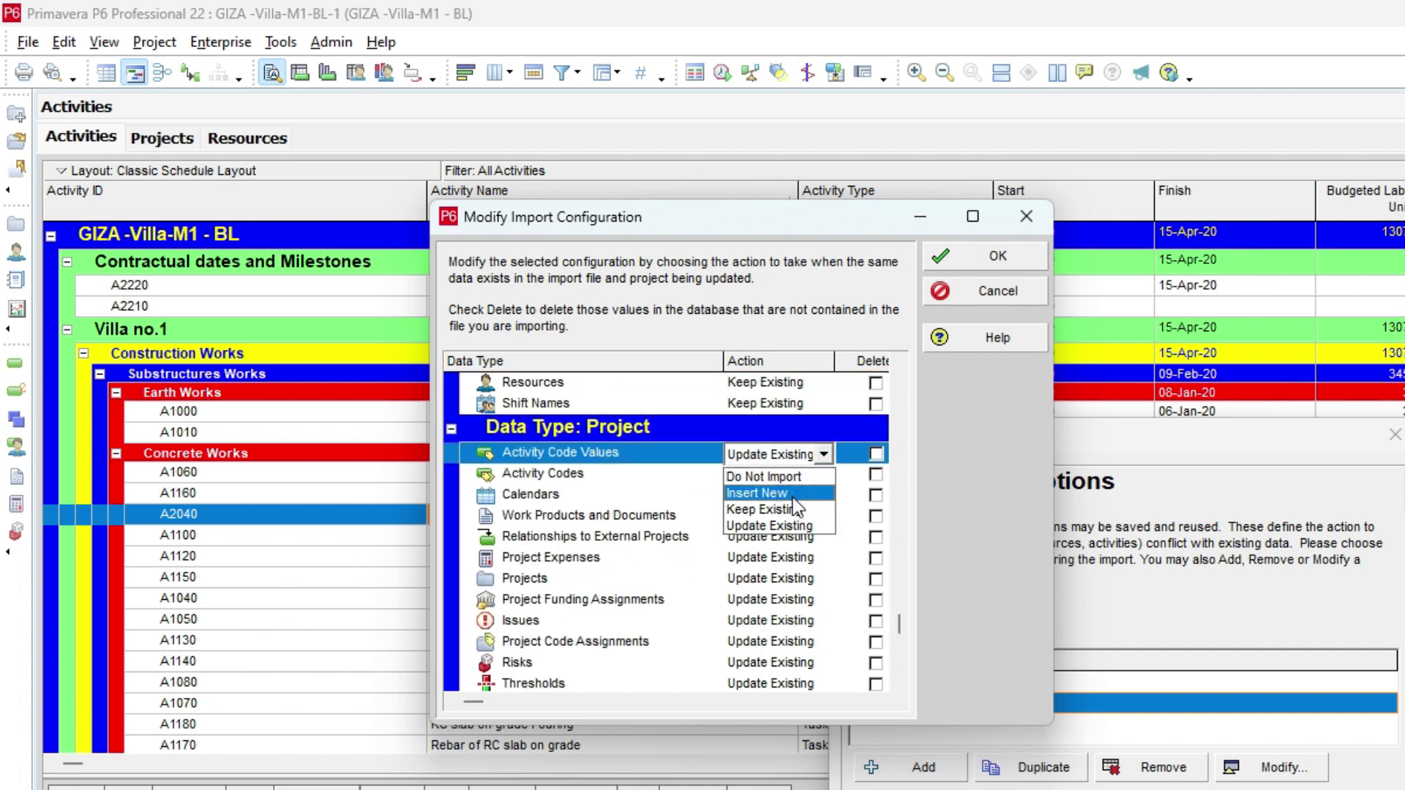
{"action": "left_click", "coordinate": [801, 476]}
Step: Set Activity Codes, Calendars, and Work Products and Documents to Do Not Import
{"action": "left_click", "coordinate": [797, 477]}
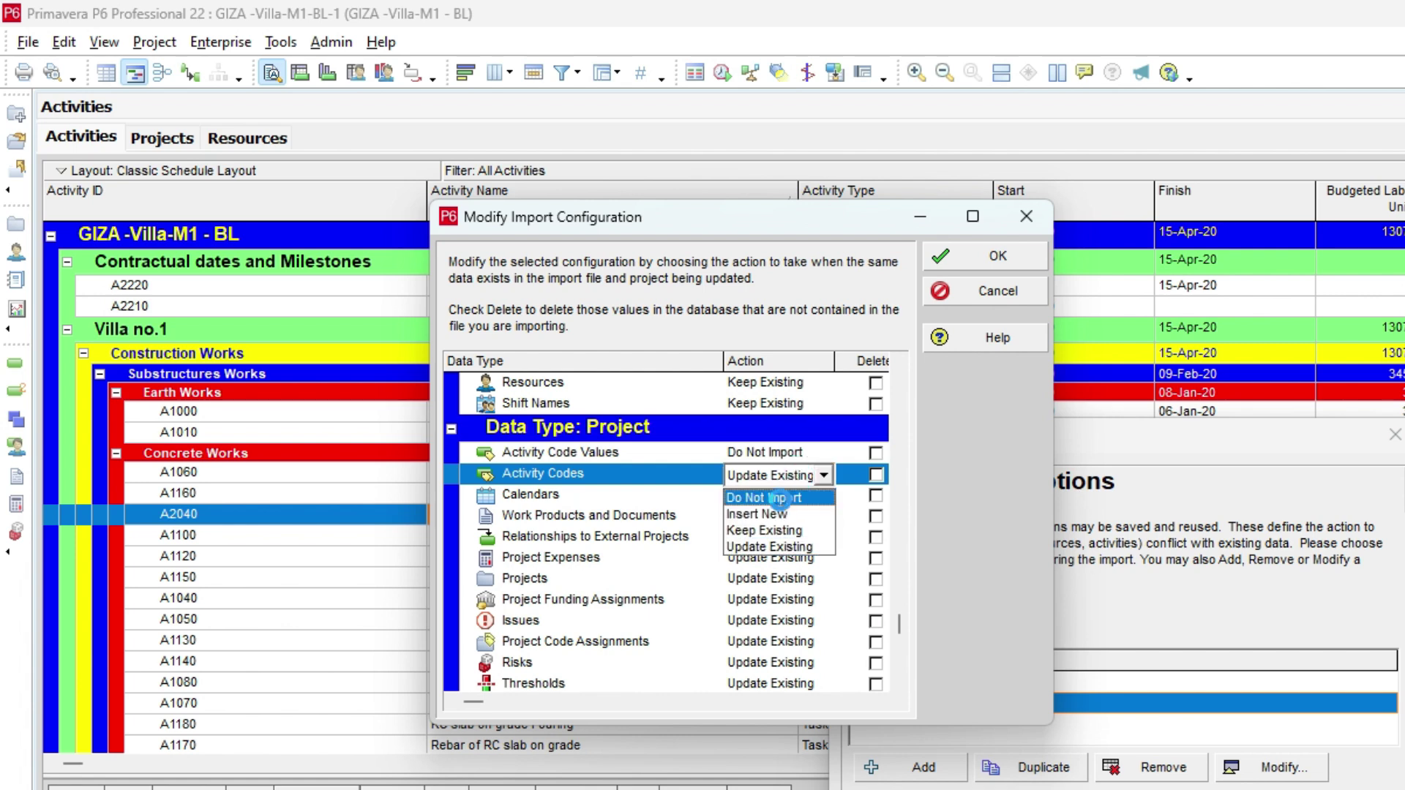
{"action": "left_click", "coordinate": [764, 497]}
{"action": "left_click", "coordinate": [777, 495]}
{"action": "left_click", "coordinate": [765, 517]}
{"action": "left_click", "coordinate": [781, 515]}
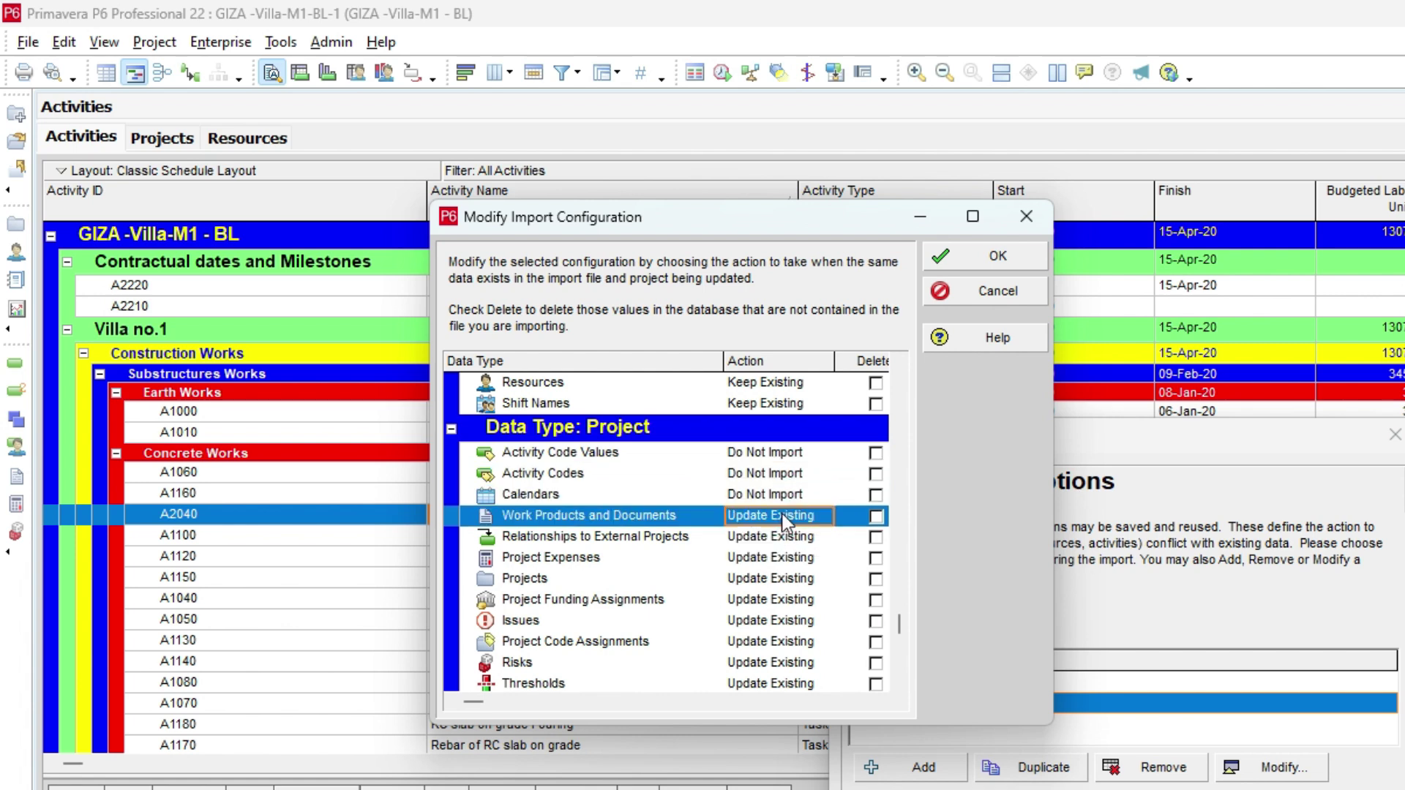
{"action": "left_click", "coordinate": [781, 518]}
{"action": "left_click", "coordinate": [783, 538]}
Step: Set the action for Resources under the Global data type to Insert New and review the other data types' actions
{"action": "scroll", "coordinate": [783, 538], "scroll_direction": "up", "scroll_amount": 3}
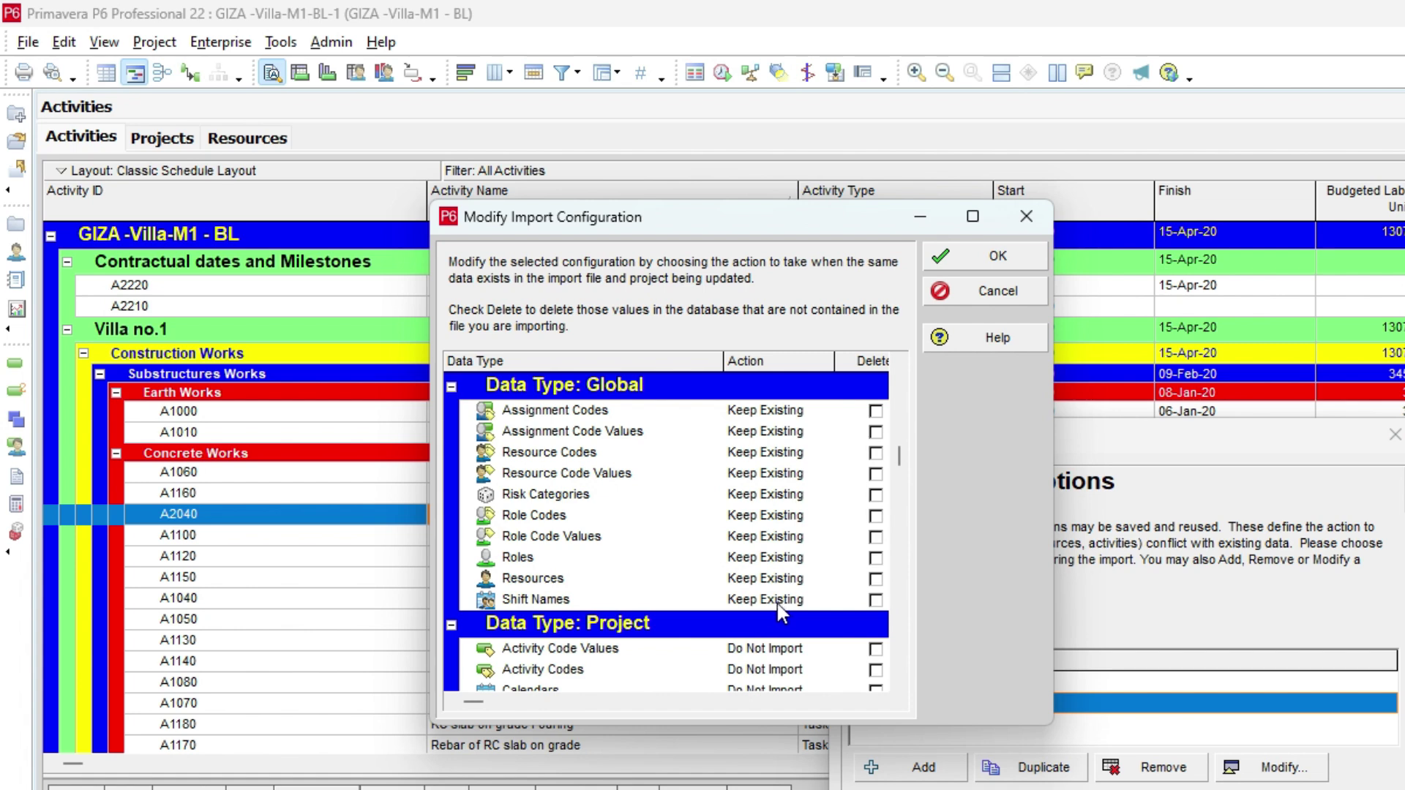
{"action": "left_click", "coordinate": [776, 579]}
{"action": "left_click", "coordinate": [782, 580]}
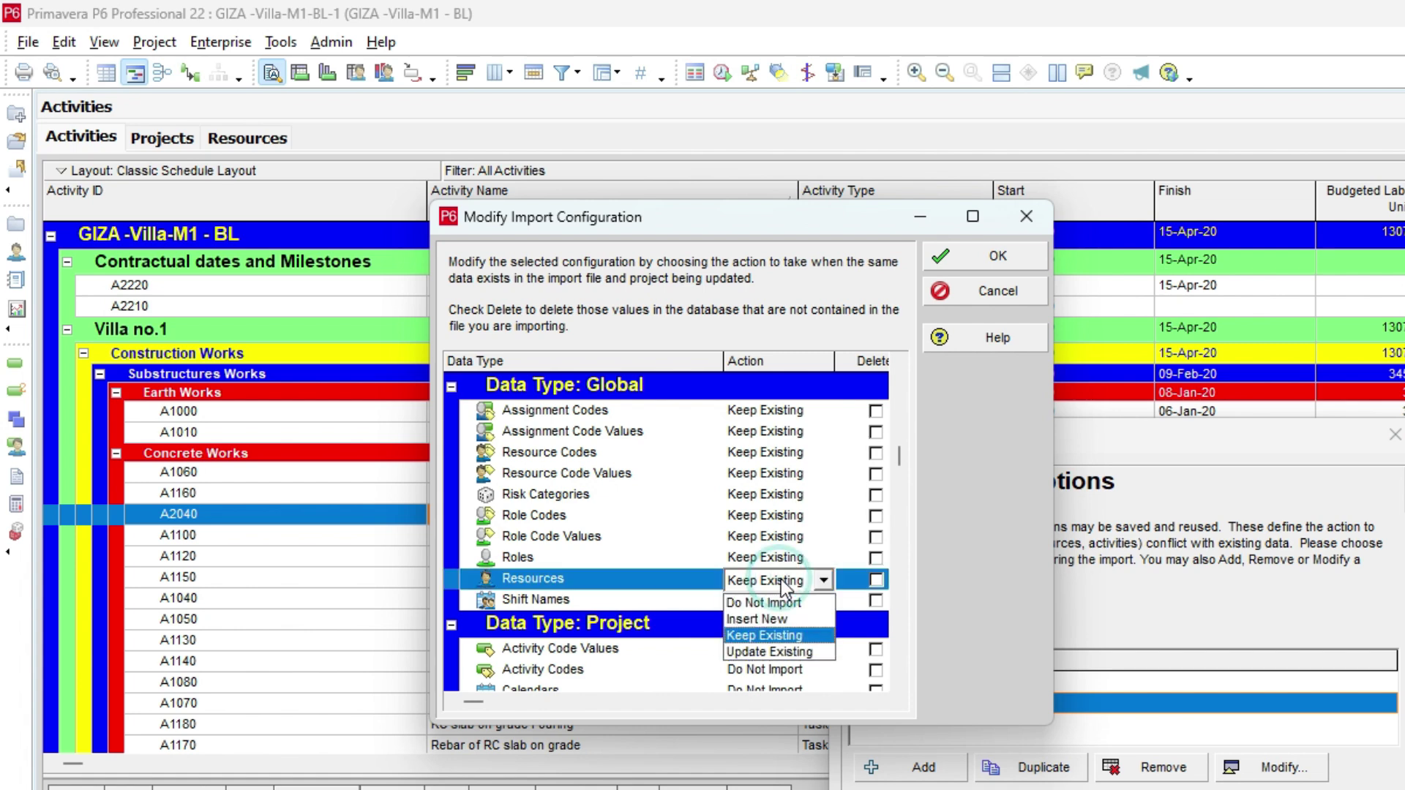
{"action": "left_click", "coordinate": [783, 622]}
{"action": "scroll", "coordinate": [784, 627], "scroll_direction": "down", "scroll_amount": 2}
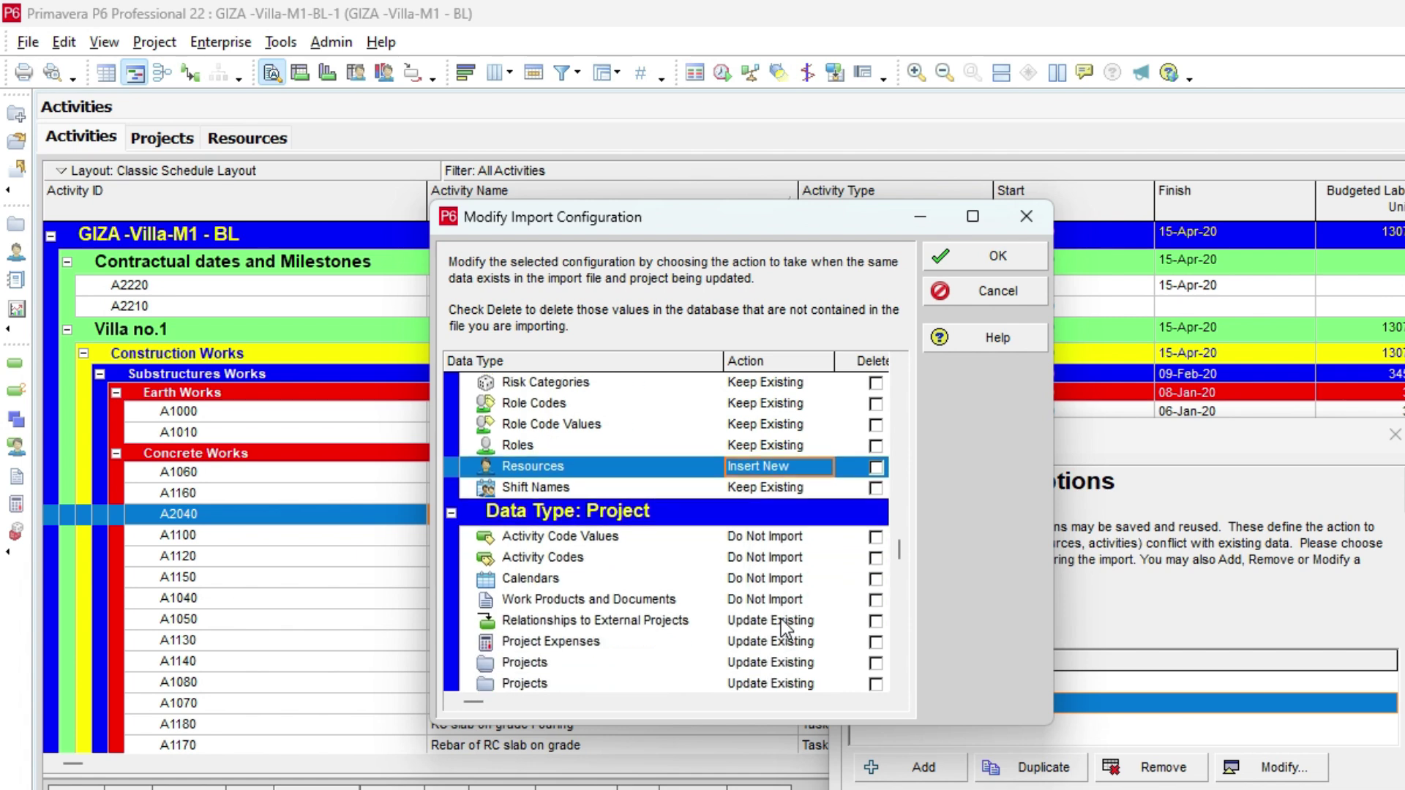
{"action": "scroll", "coordinate": [782, 625], "scroll_direction": "up", "scroll_amount": 4}
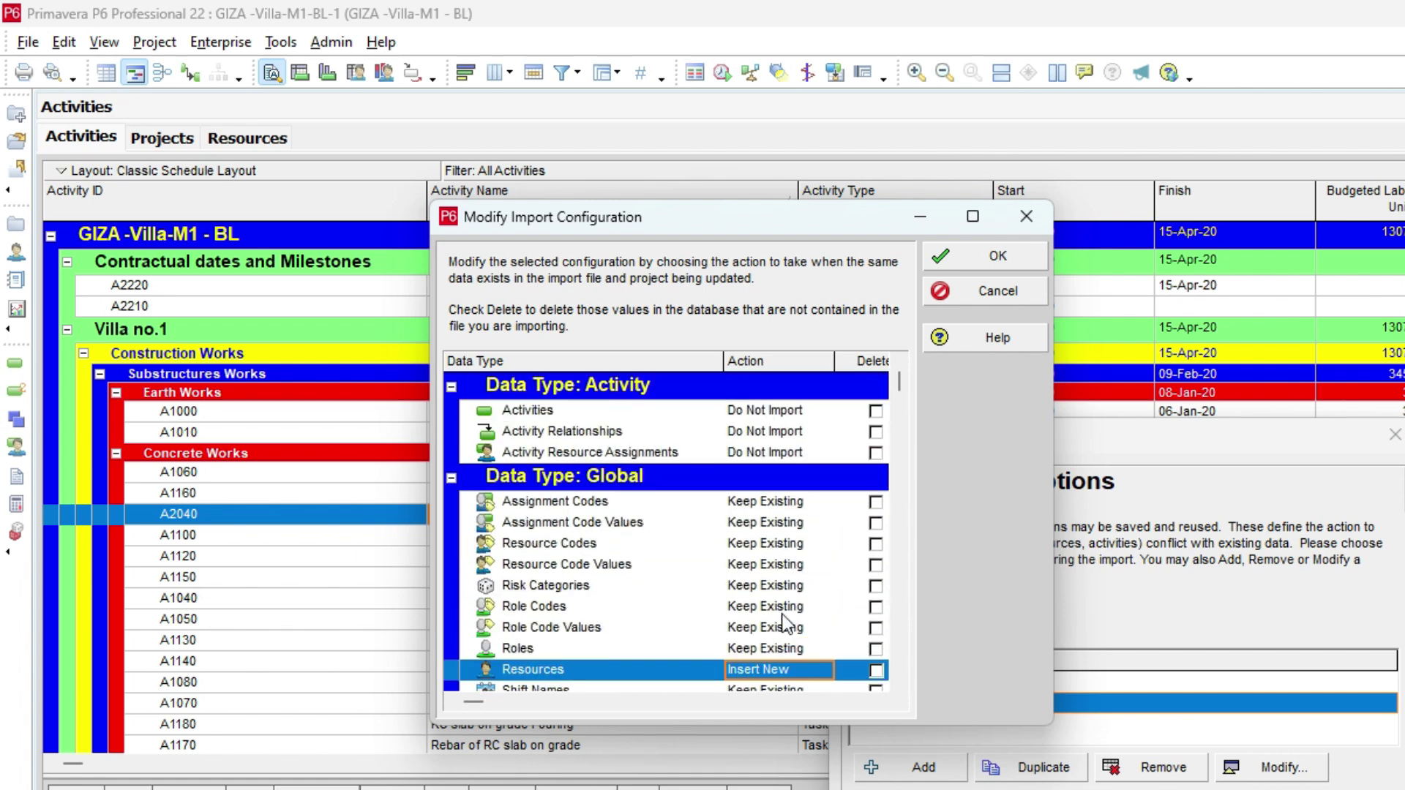
{"action": "scroll", "coordinate": [758, 550], "scroll_direction": "down", "scroll_amount": 2}
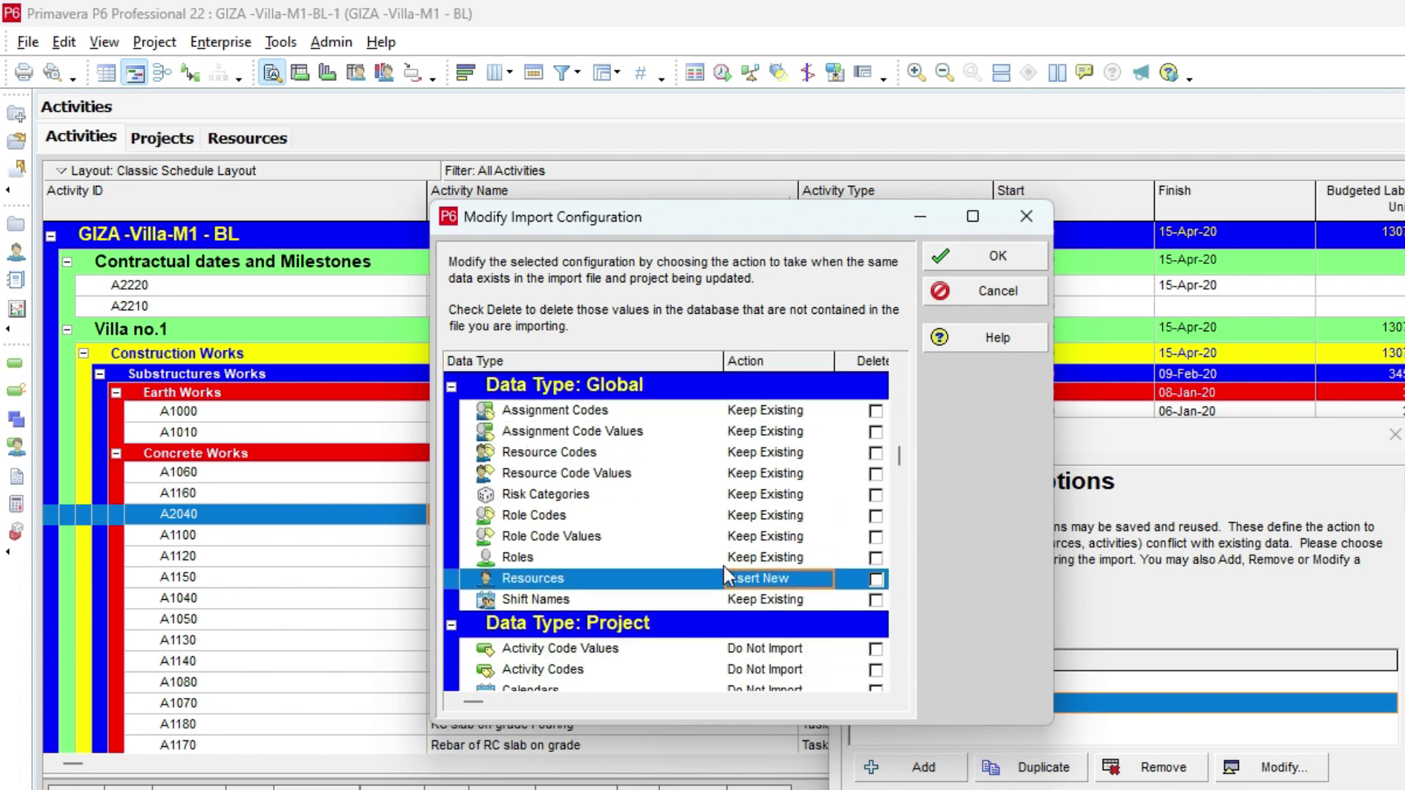
{"action": "left_click", "coordinate": [808, 411]}
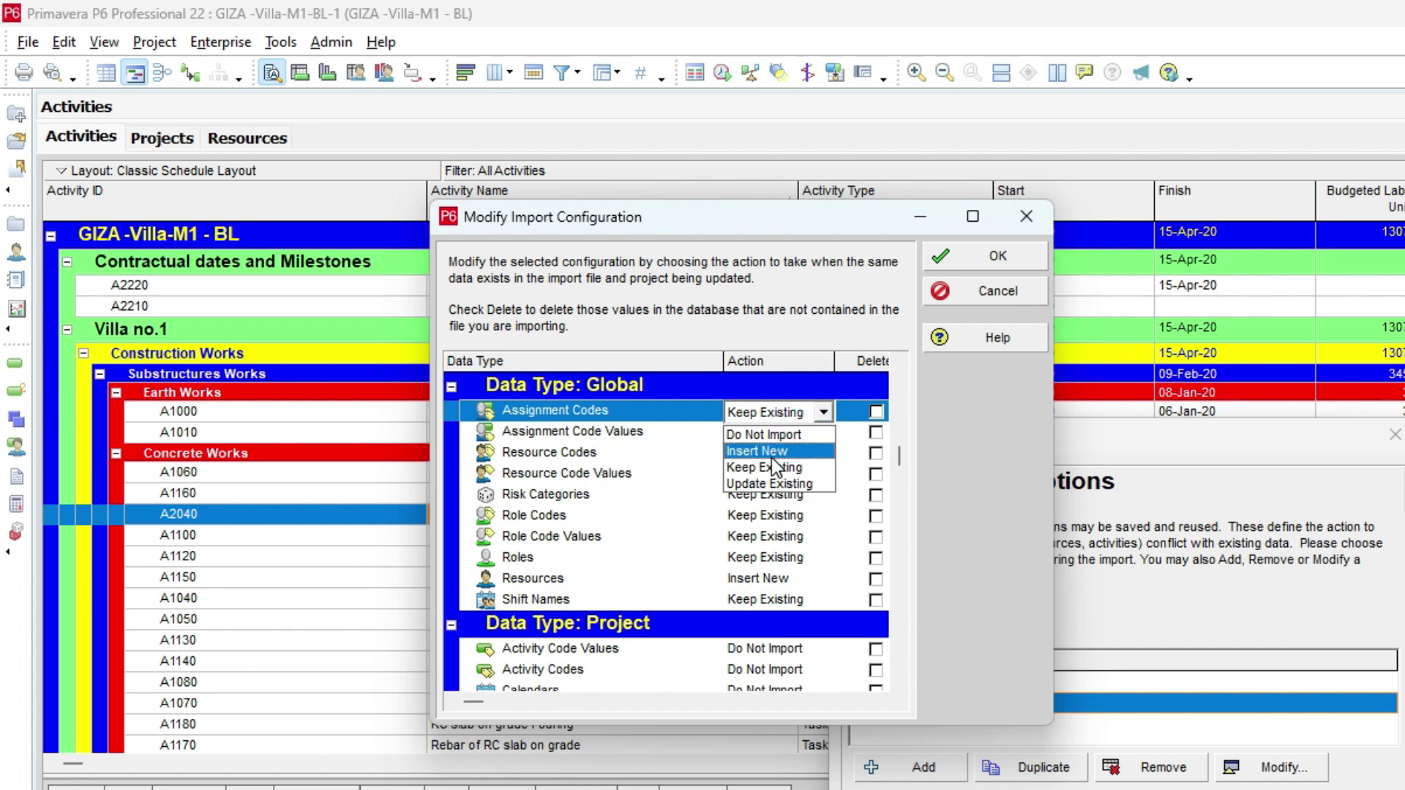
{"action": "left_click", "coordinate": [776, 418]}
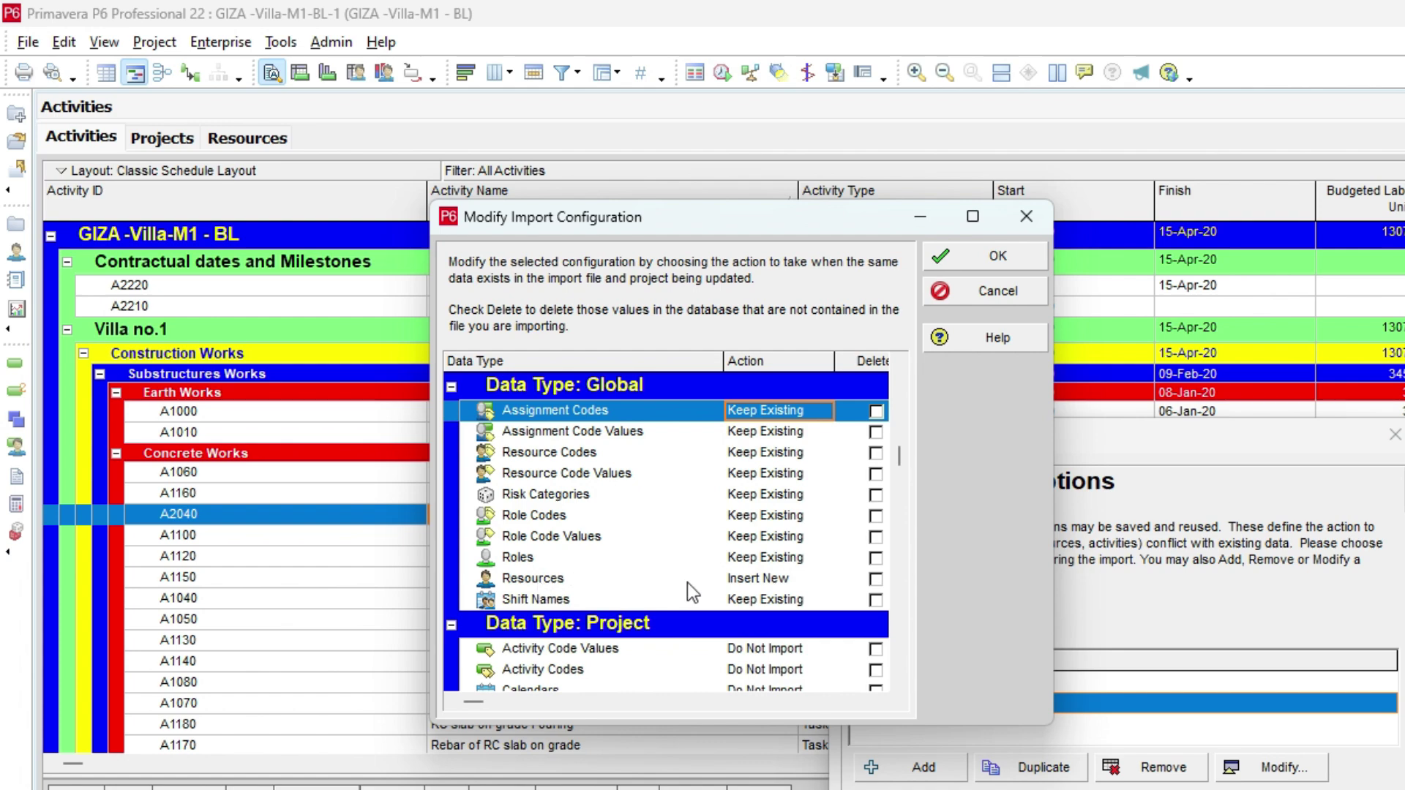
Step: Accept the modified import configuration, continue to the end of the import wizard and run the import
{"action": "left_click", "coordinate": [967, 261]}
{"action": "left_click", "coordinate": [800, 512]}
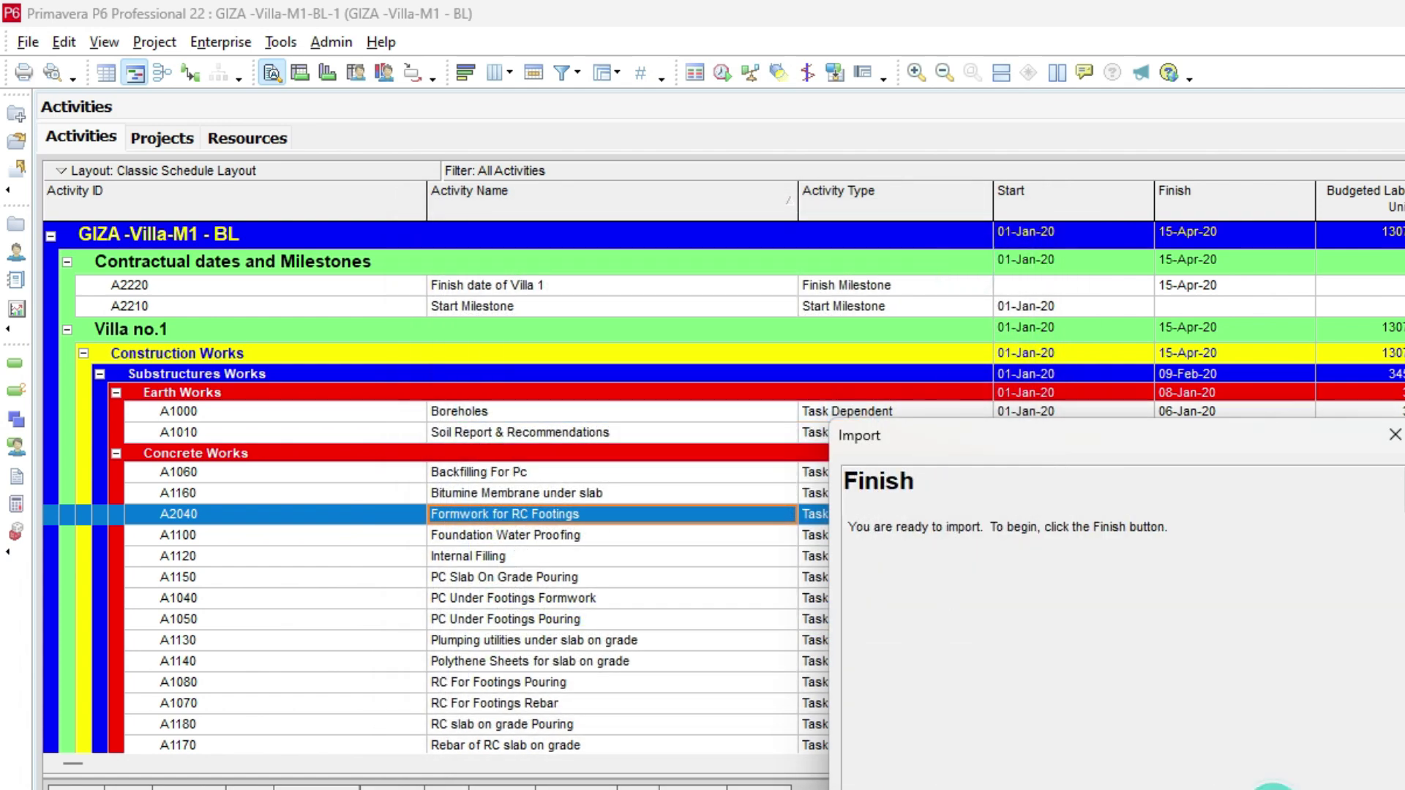
{"action": "left_click", "coordinate": [873, 510]}
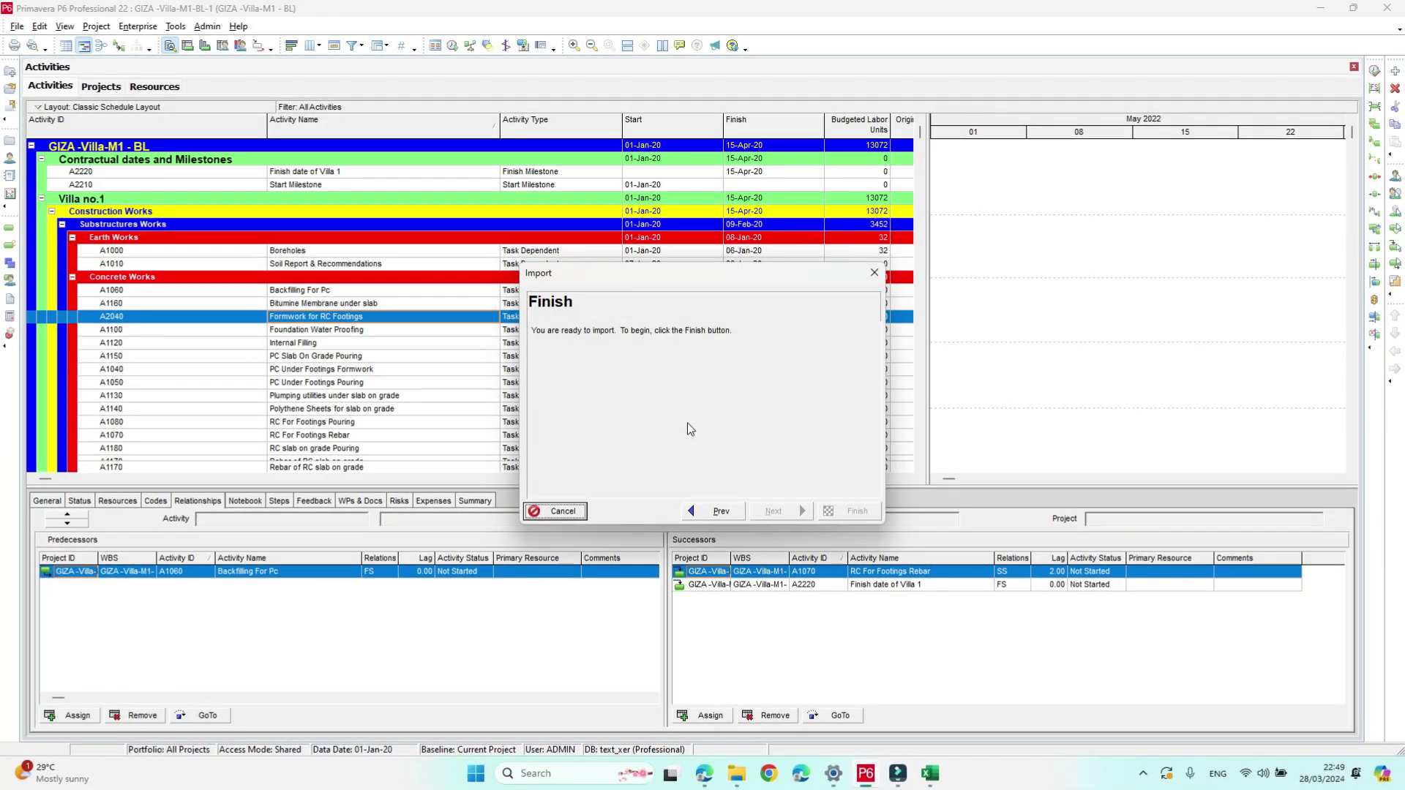
{"action": "left_click", "coordinate": [844, 511]}
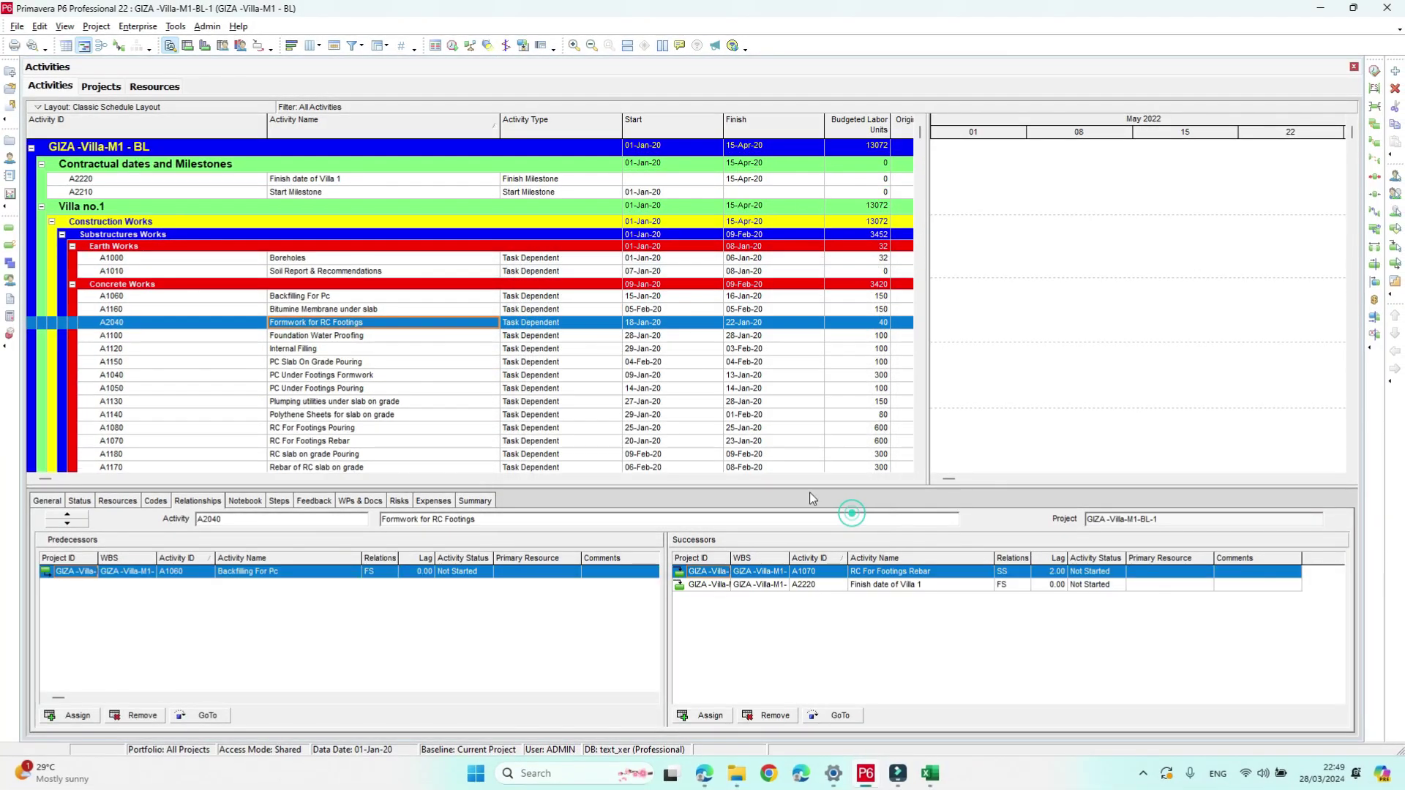
Step: Show the resource list and collapse the CIVIL and 9.7 PAINTING AND COATING groups
{"action": "left_click", "coordinate": [150, 85]}
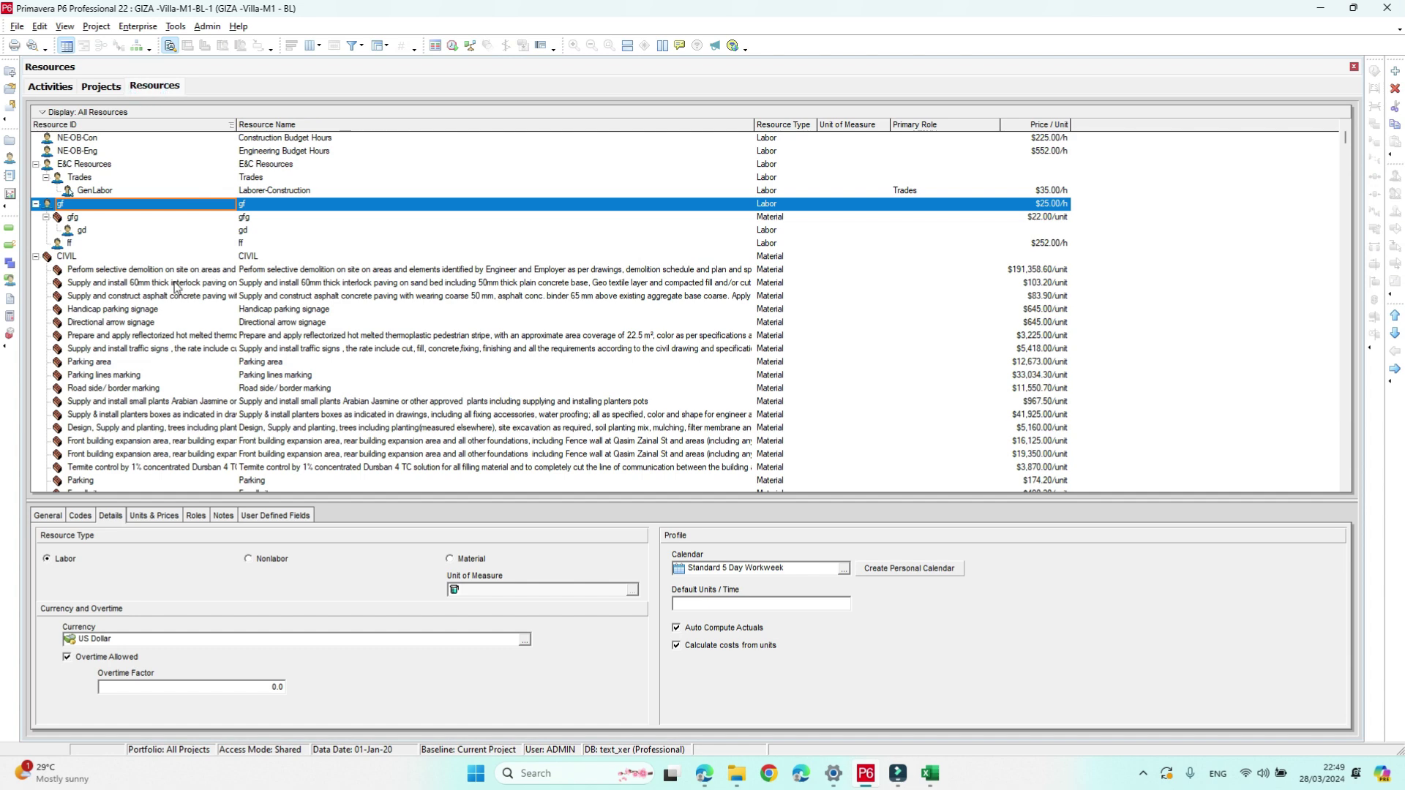
{"action": "left_click", "coordinate": [36, 257]}
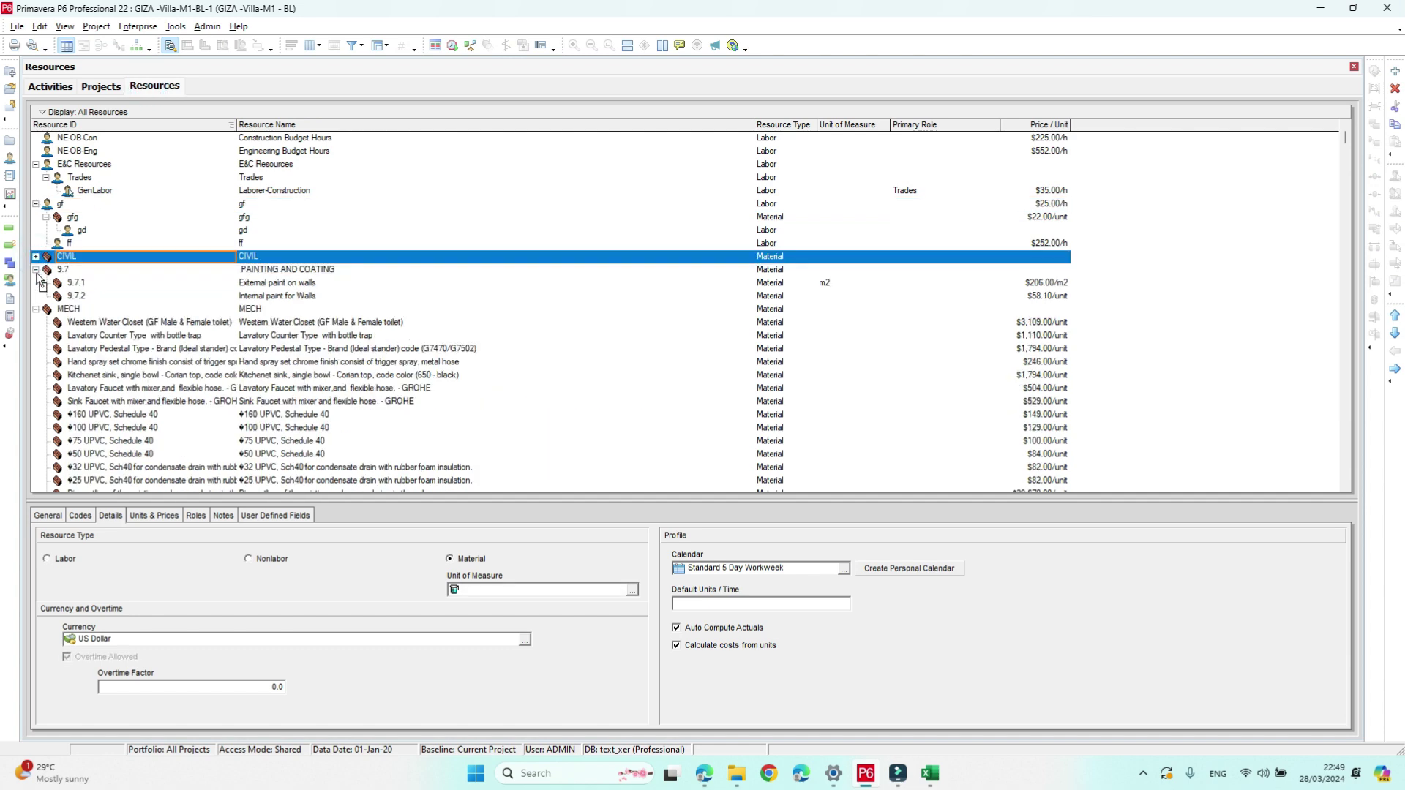
{"action": "left_click", "coordinate": [35, 270]}
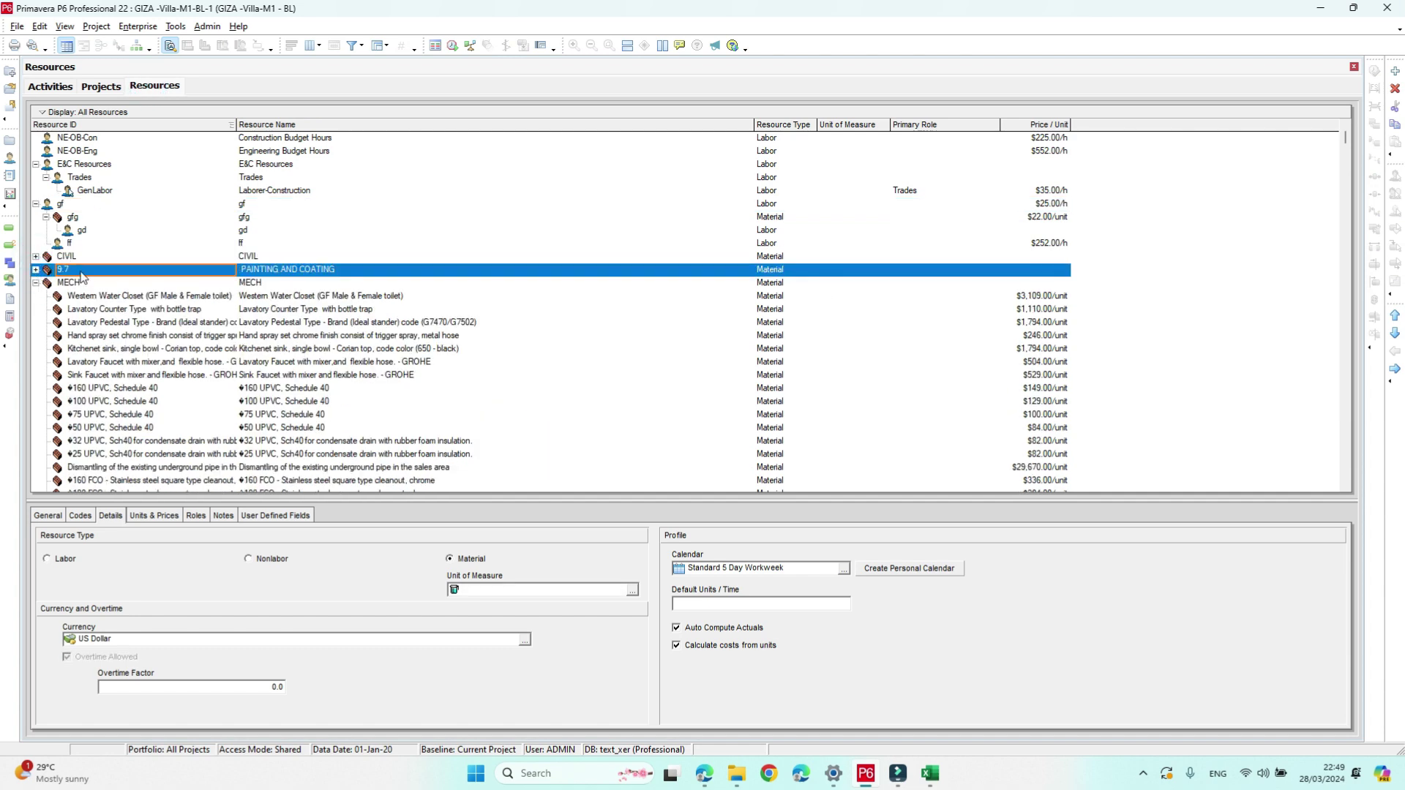
Step: Delete the 9.7 PAINTING AND COATING resource together with its children 9.7.1 and 9.7.2
{"action": "left_click", "coordinate": [35, 270]}
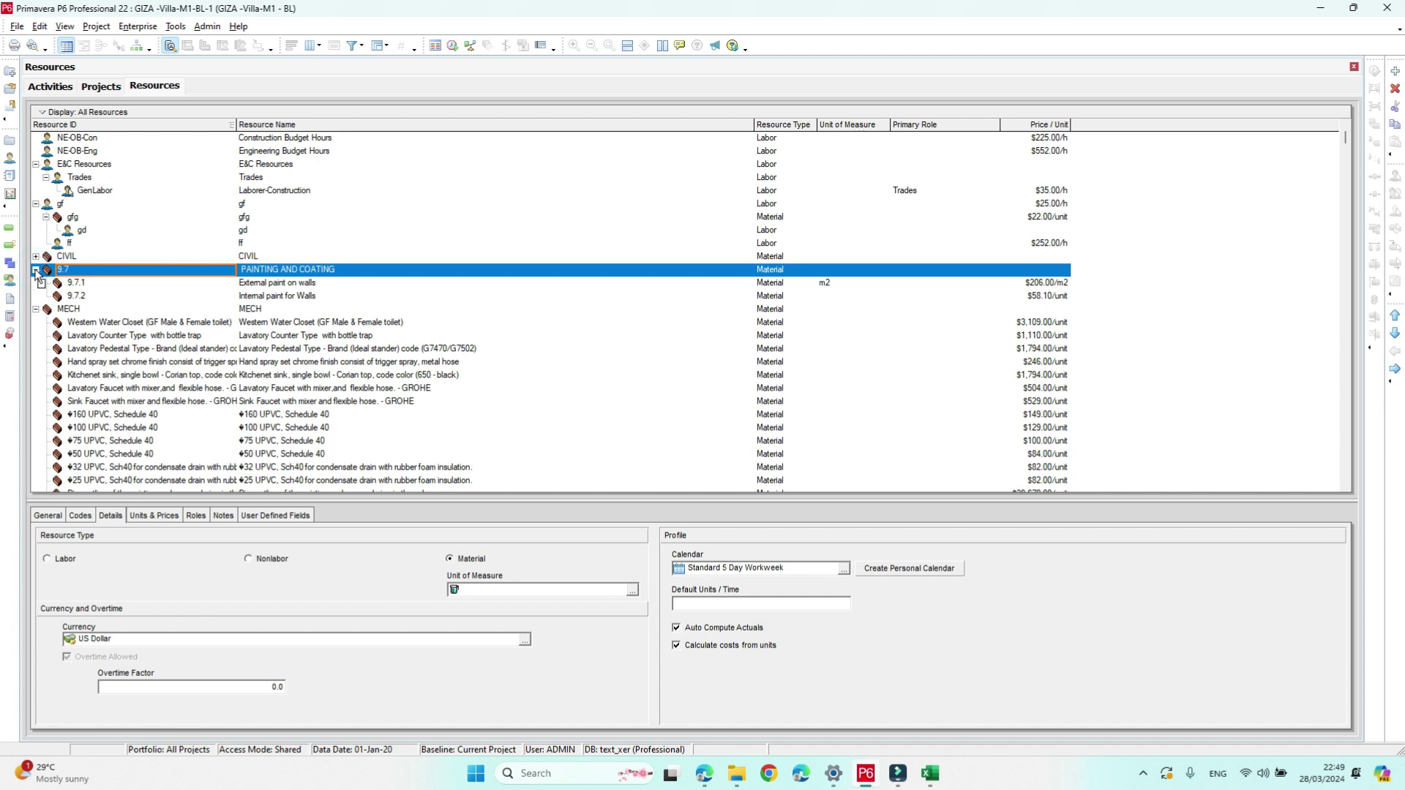
{"action": "left_click", "coordinate": [117, 296], "text": "shift"}
{"action": "right_click", "coordinate": [117, 296]}
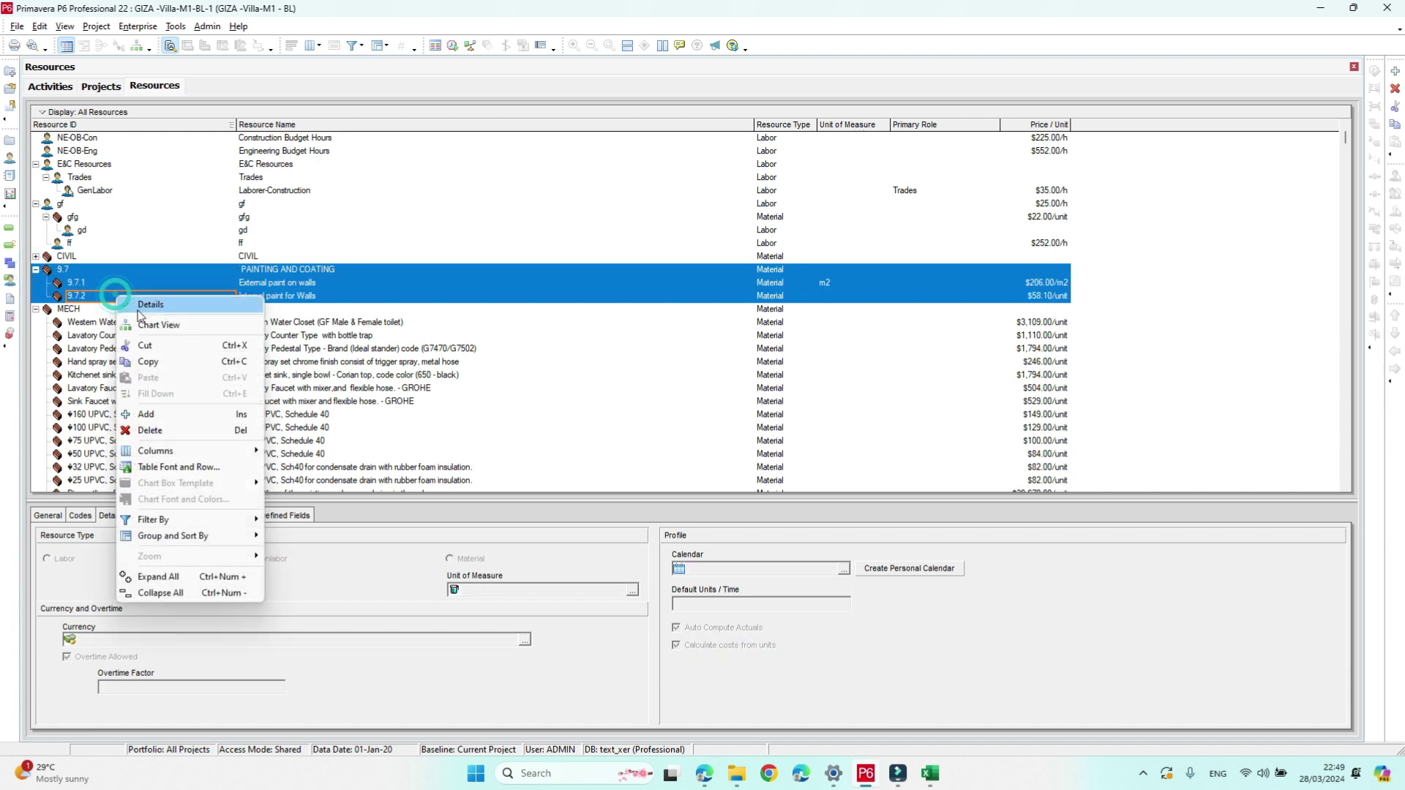
{"action": "left_click", "coordinate": [174, 431]}
{"action": "left_click", "coordinate": [678, 403]}
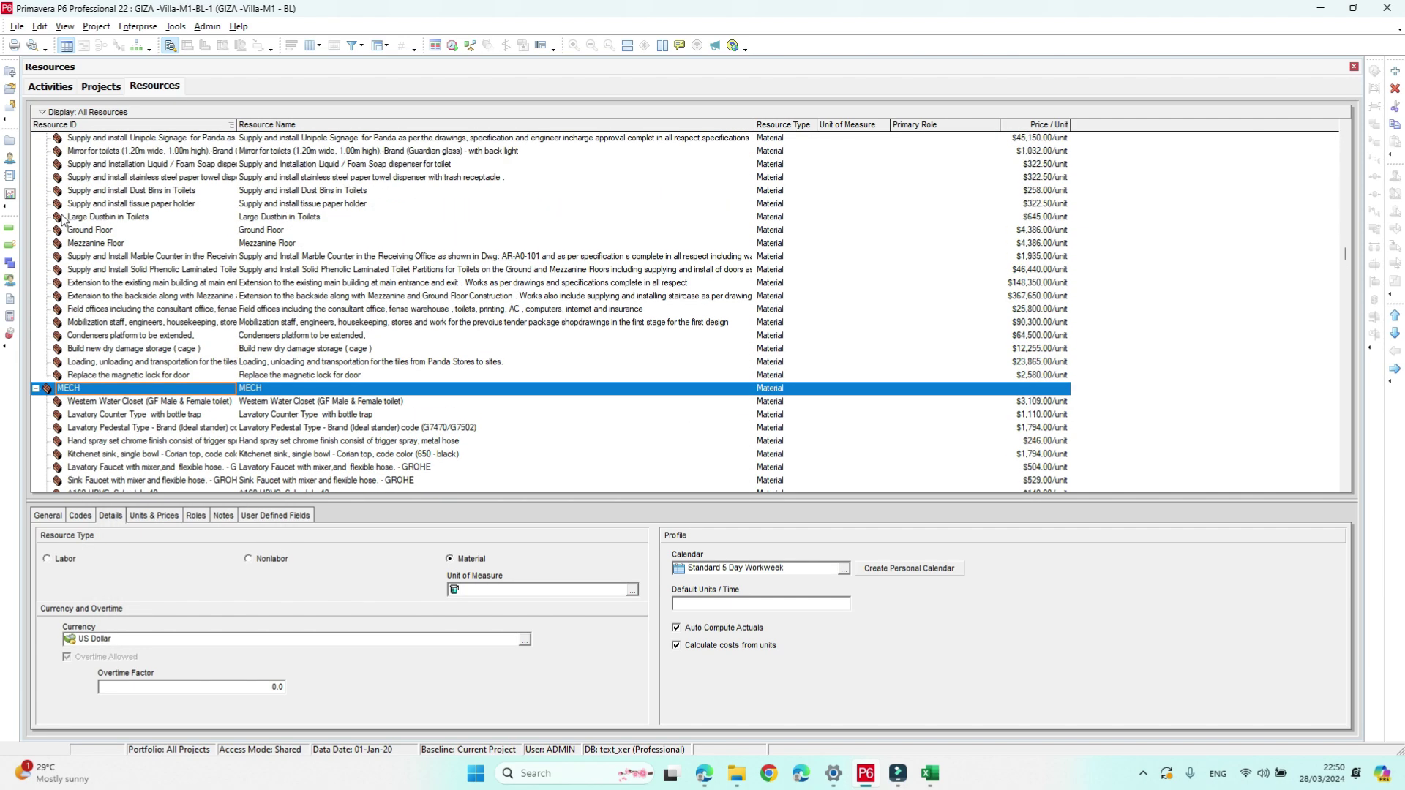
Step: Look through the imported CIVIL resources and copy the resource name RCC Retaining Walls
{"action": "scroll", "coordinate": [63, 218], "scroll_direction": "up", "scroll_amount": 10}
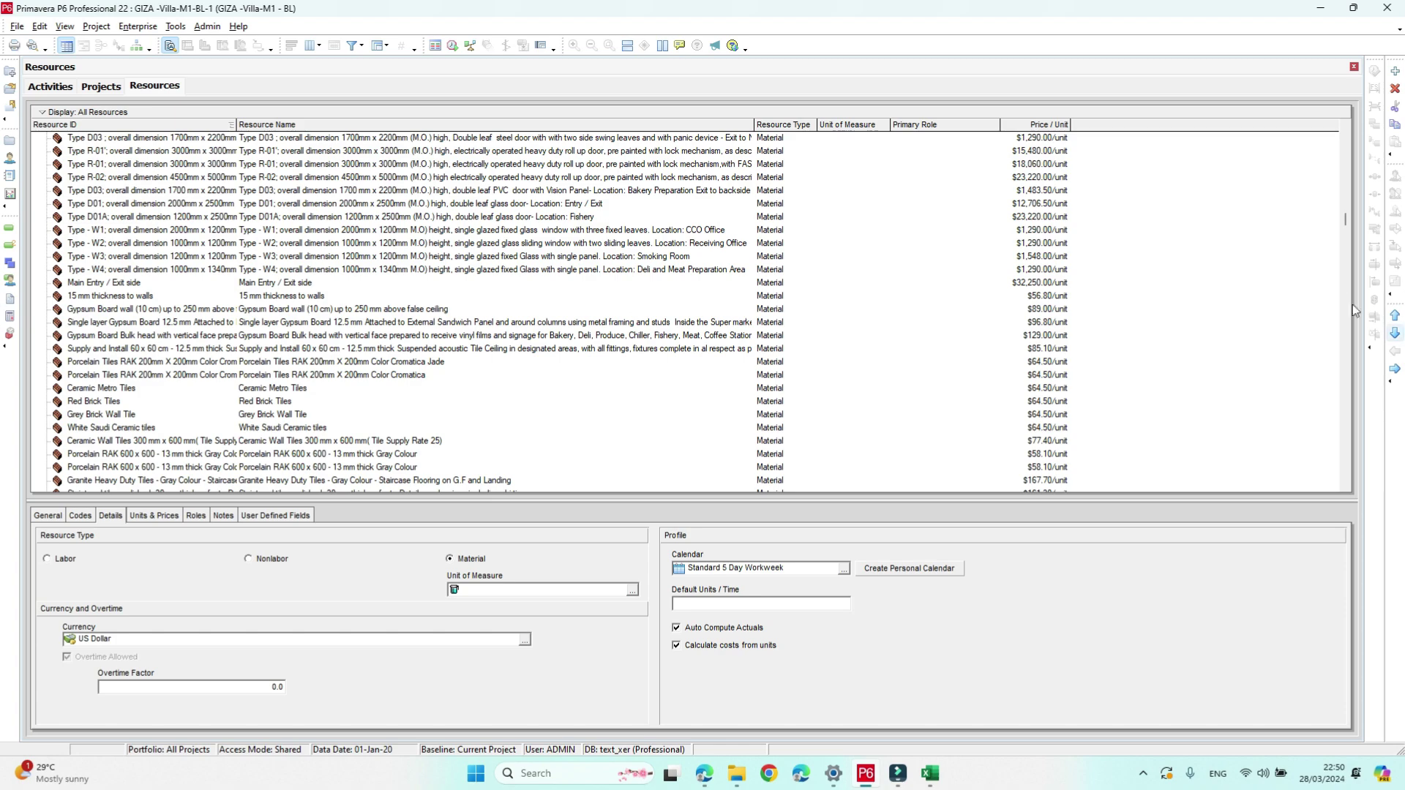
{"action": "left_click_drag", "start_coordinate": [1350, 221], "coordinate": [1346, 138]}
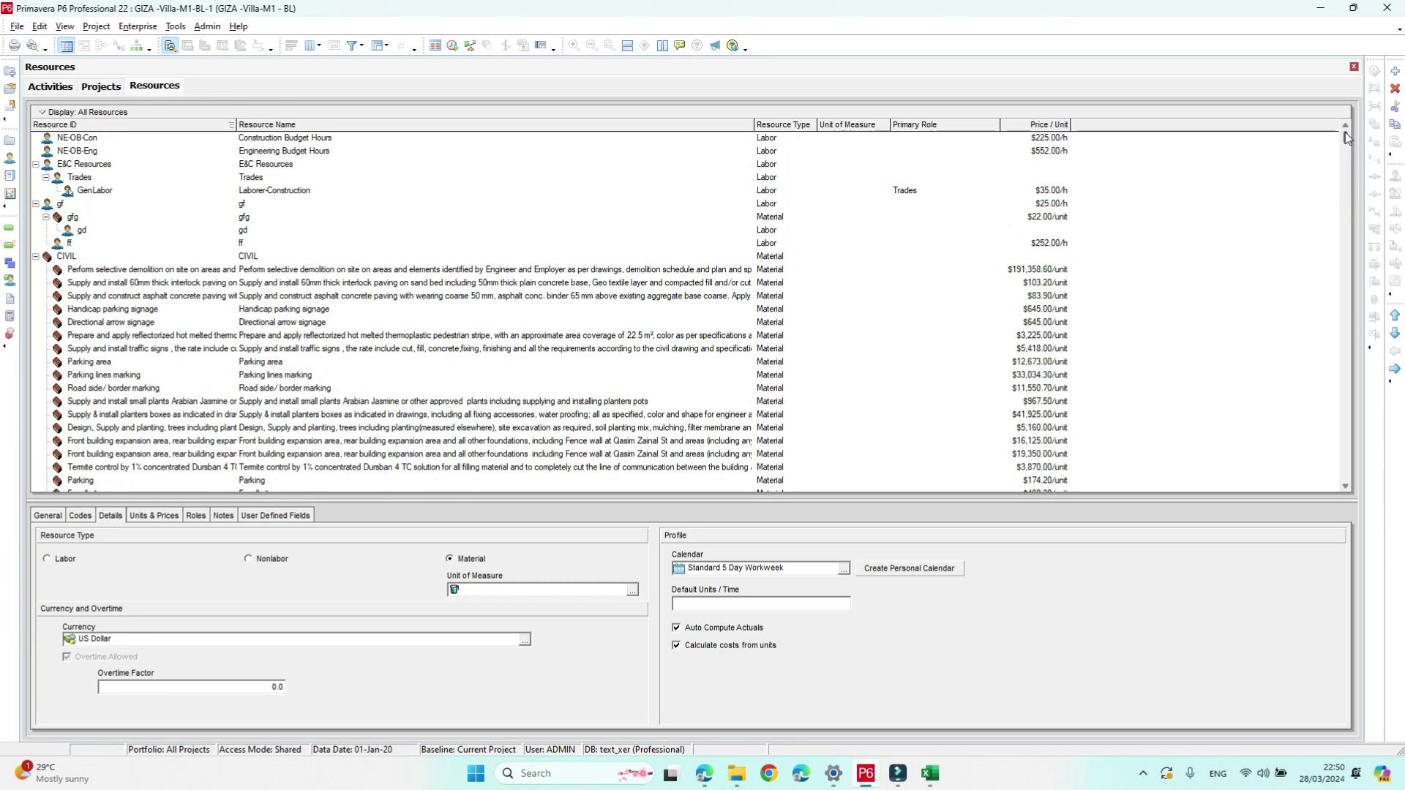
{"action": "left_click", "coordinate": [174, 272]}
{"action": "scroll", "coordinate": [865, 380], "scroll_direction": "down", "scroll_amount": 1}
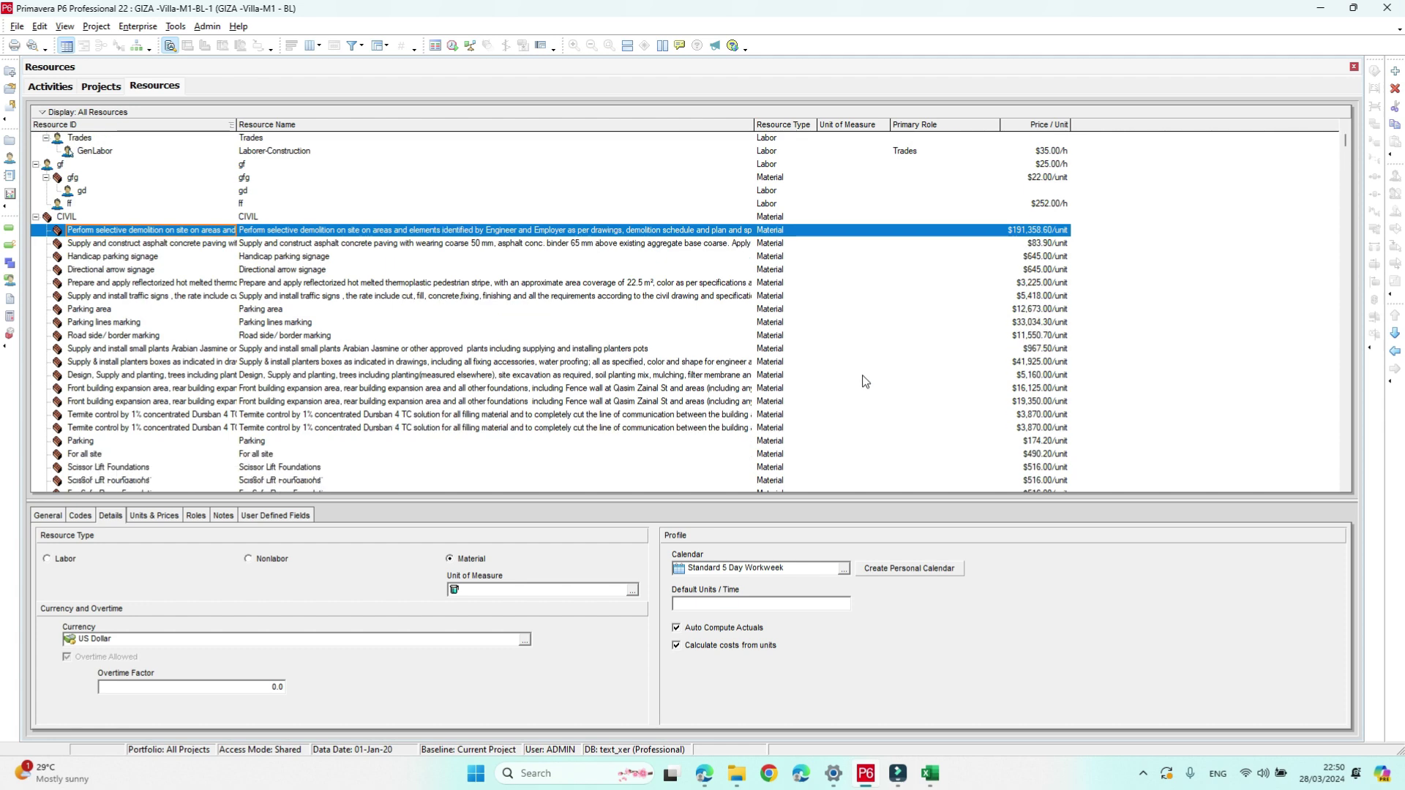
{"action": "scroll", "coordinate": [865, 380], "scroll_direction": "down", "scroll_amount": 5}
{"action": "left_click", "coordinate": [270, 364]}
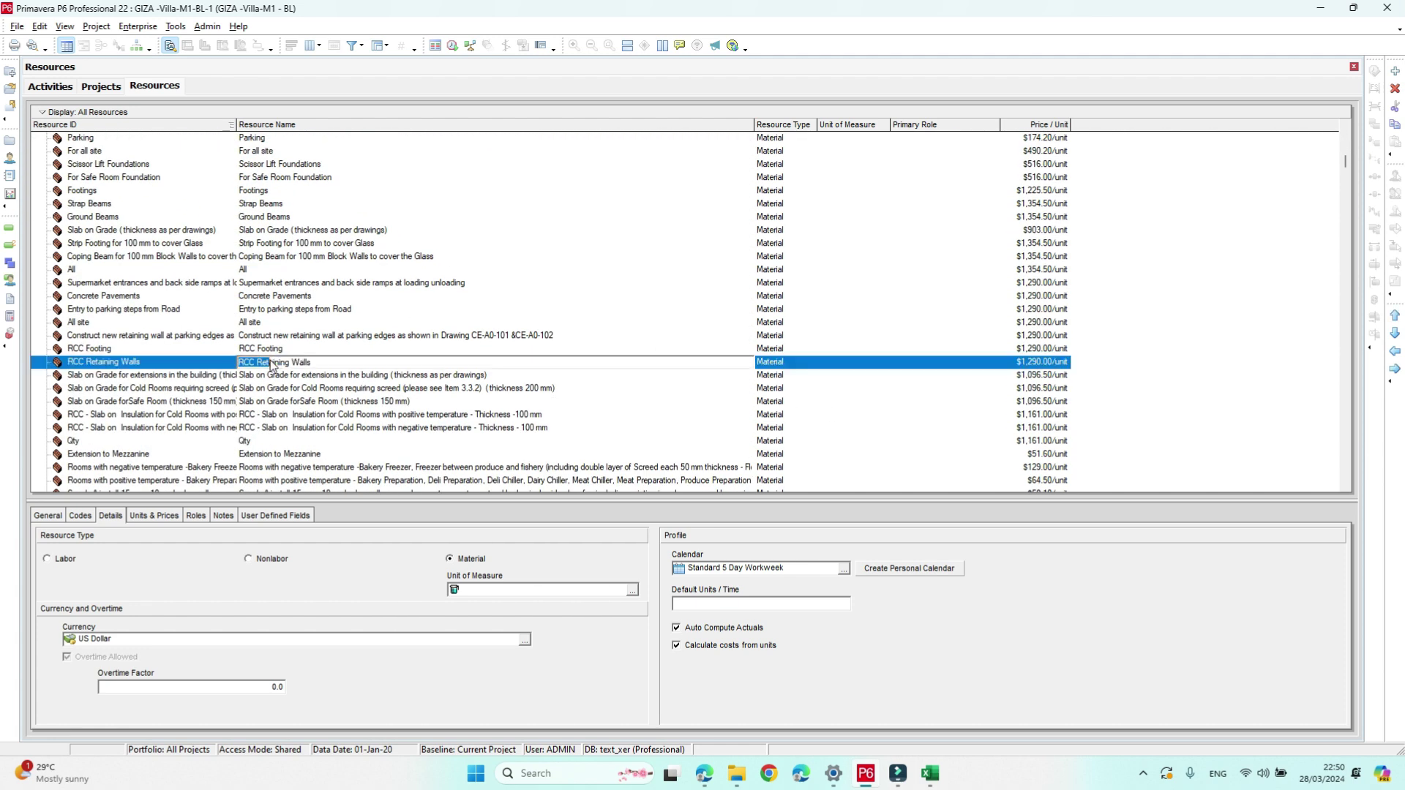
{"action": "left_click_drag", "start_coordinate": [271, 363], "coordinate": [333, 360]}
{"action": "key", "text": "ctrl+c"}
Step: Switch to the BOQ workbook in Excel and search the Civil sheet for the copied name RCC Retaining Walls
{"action": "left_click", "coordinate": [927, 776]}
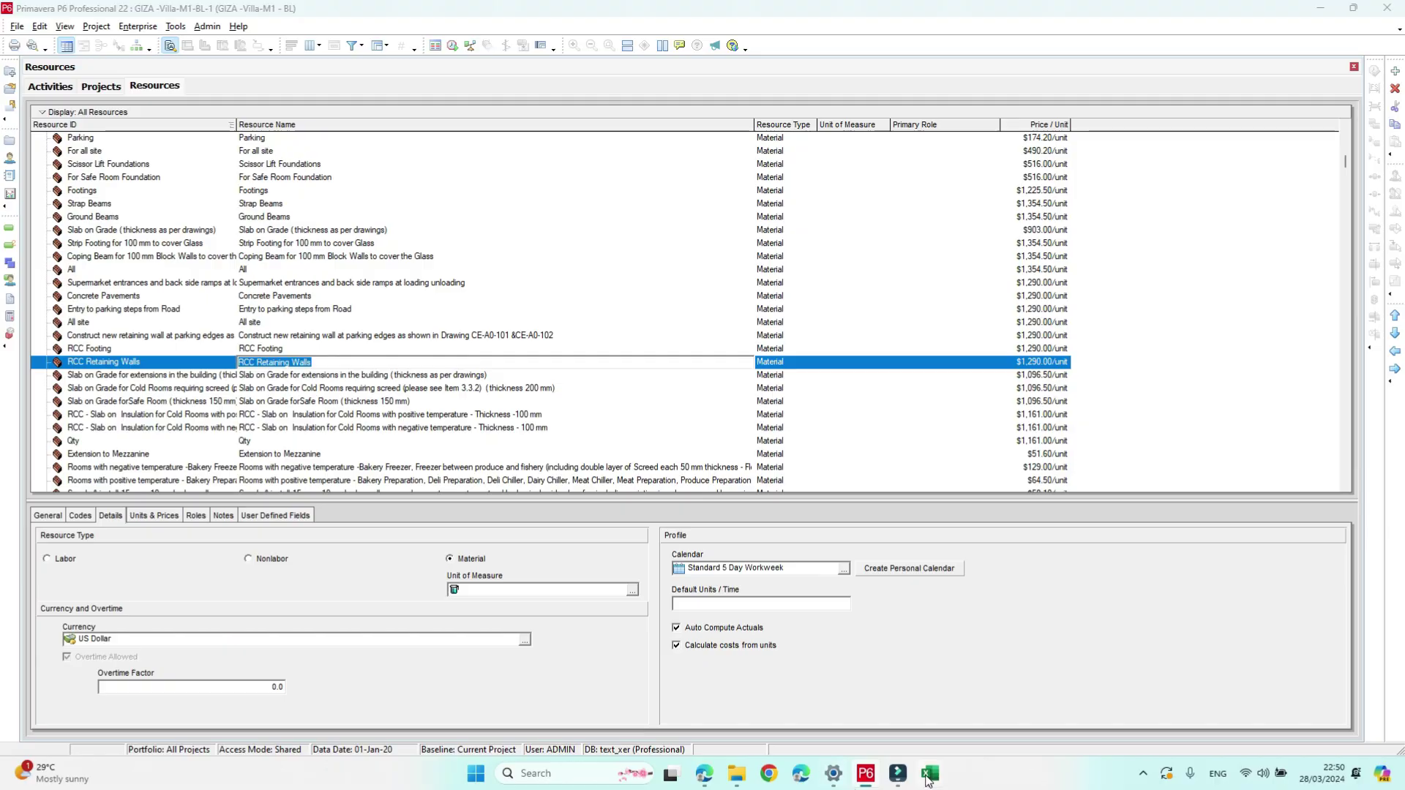
{"action": "left_click", "coordinate": [100, 727]}
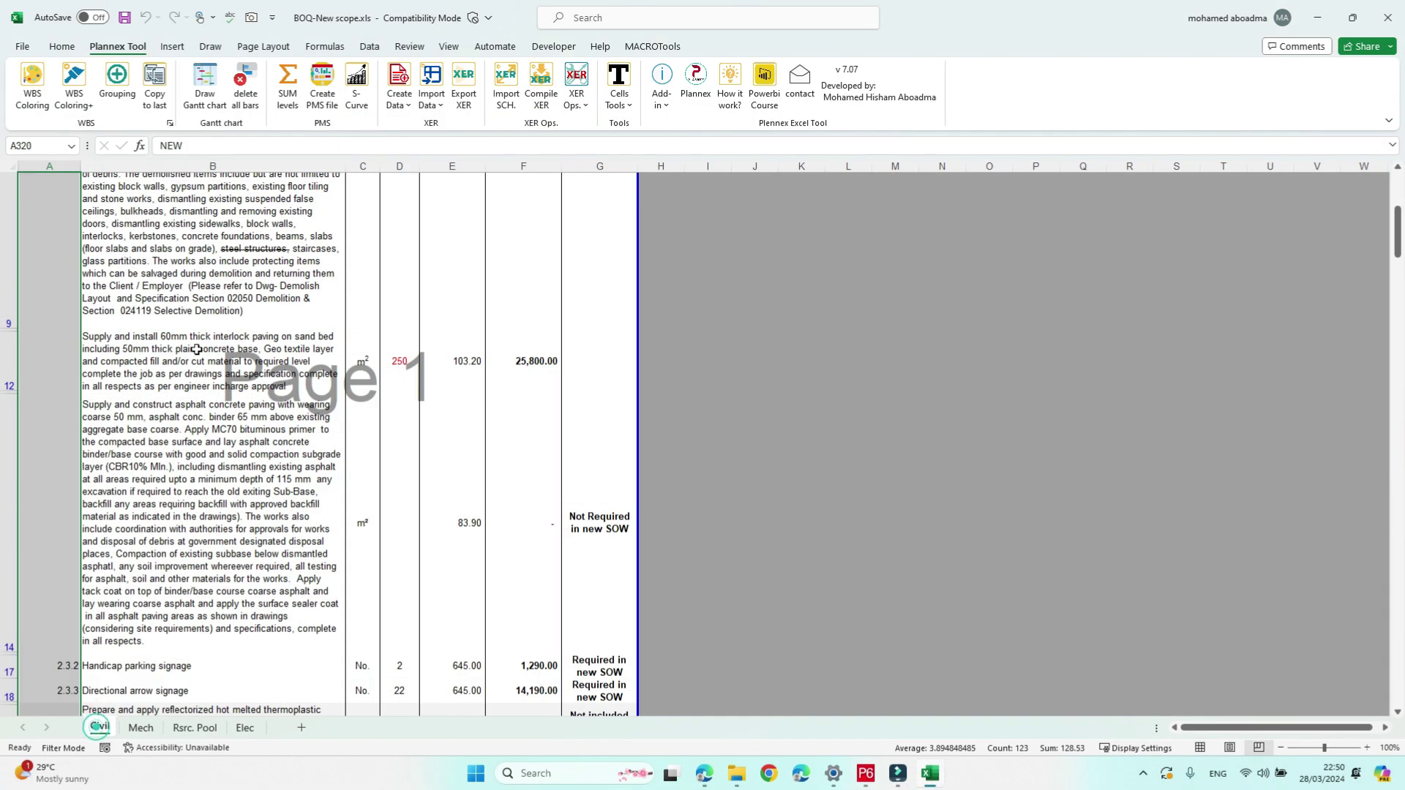
{"action": "key", "text": "ctrl+f"}
{"action": "key", "text": "ctrl+v"}
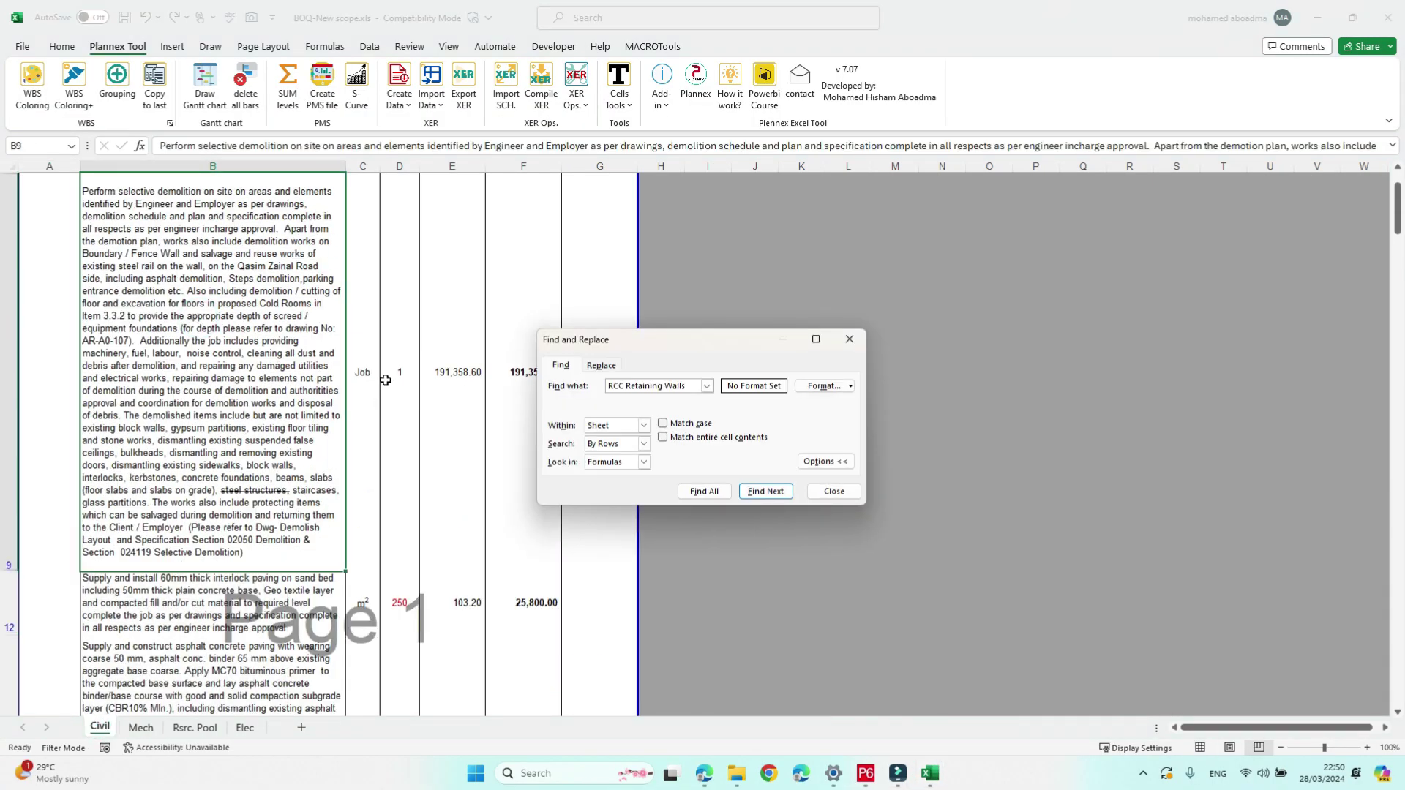
{"action": "key", "text": "Return"}
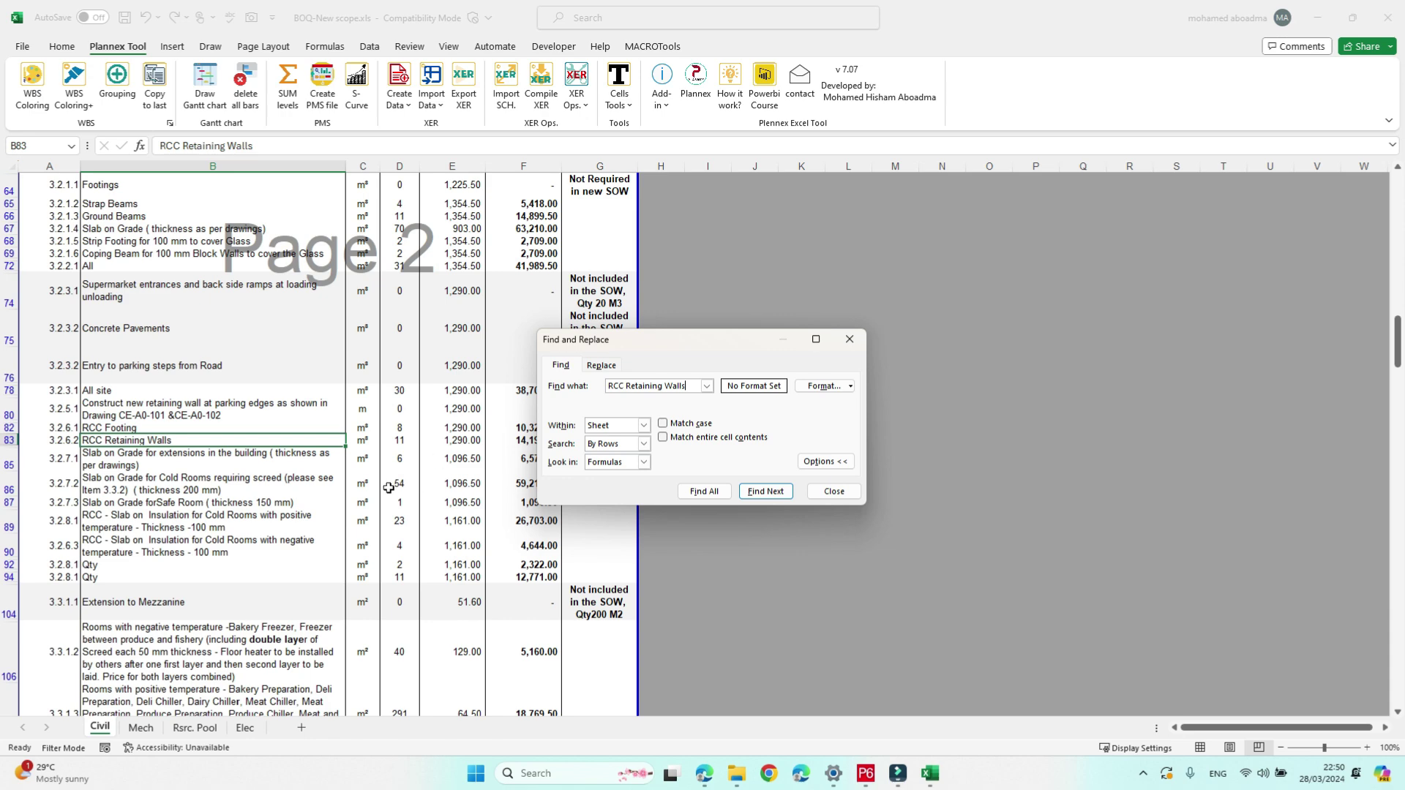
Step: Move the search dialog clear of the BOQ columns and compare the RCC Retaining Walls unit price with its resource in Primavera P6
{"action": "left_click_drag", "start_coordinate": [619, 340], "coordinate": [761, 295]}
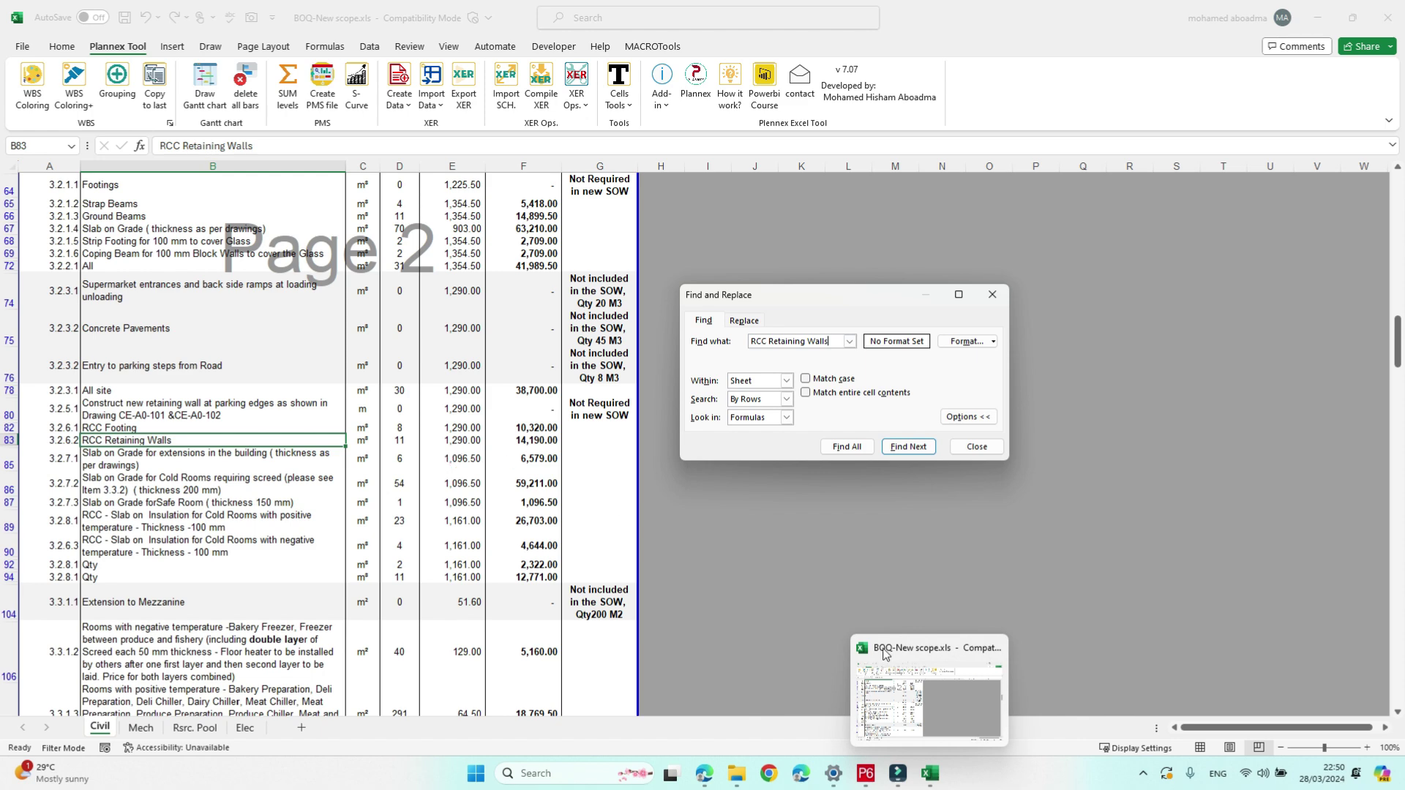
{"action": "mouse_move", "coordinate": [899, 778]}
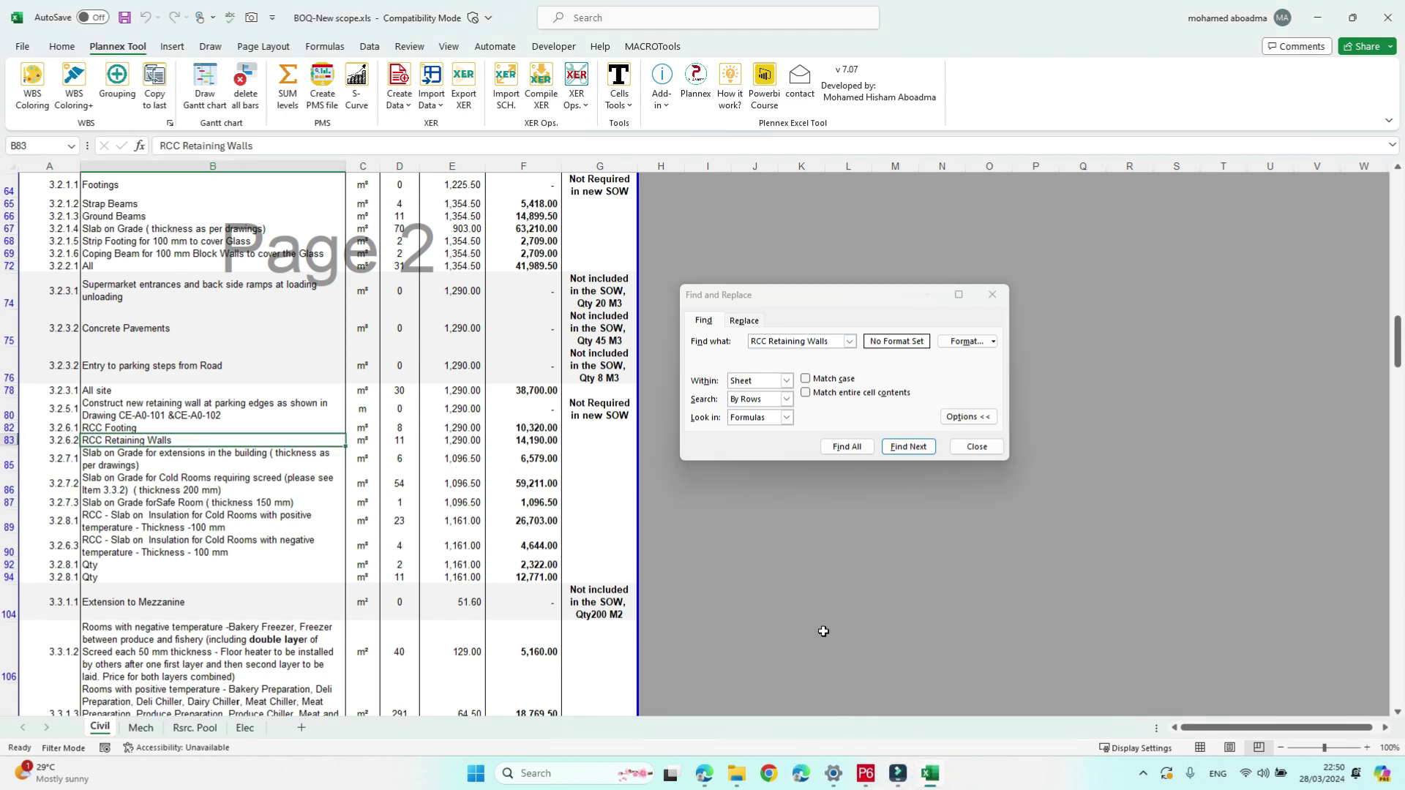
{"action": "left_click", "coordinate": [865, 772]}
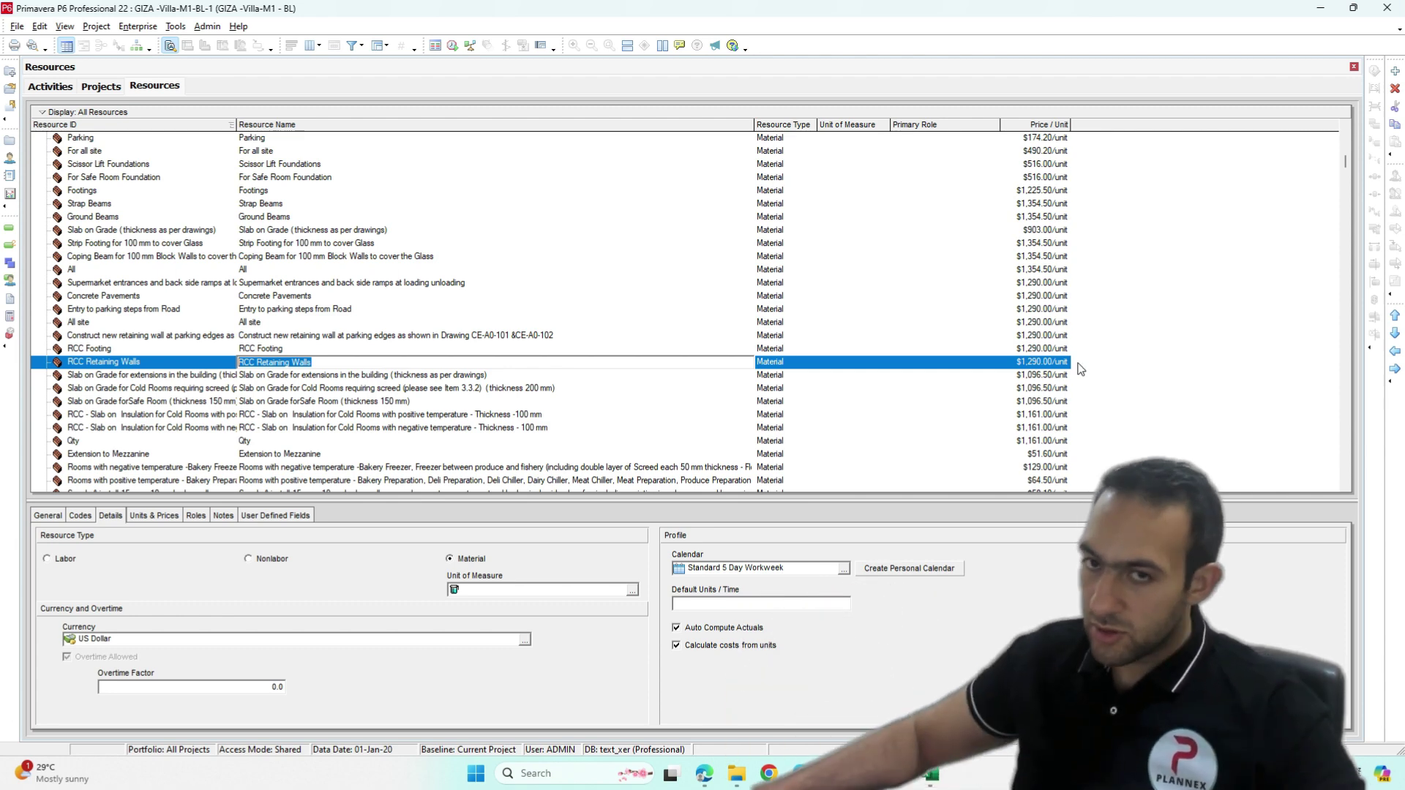
Step: Switch to Excel, examine the item codes around RCC Retaining Walls in the Civil sheet, and compare them with the resource IDs in Primavera P6
{"action": "left_click", "coordinate": [929, 777]}
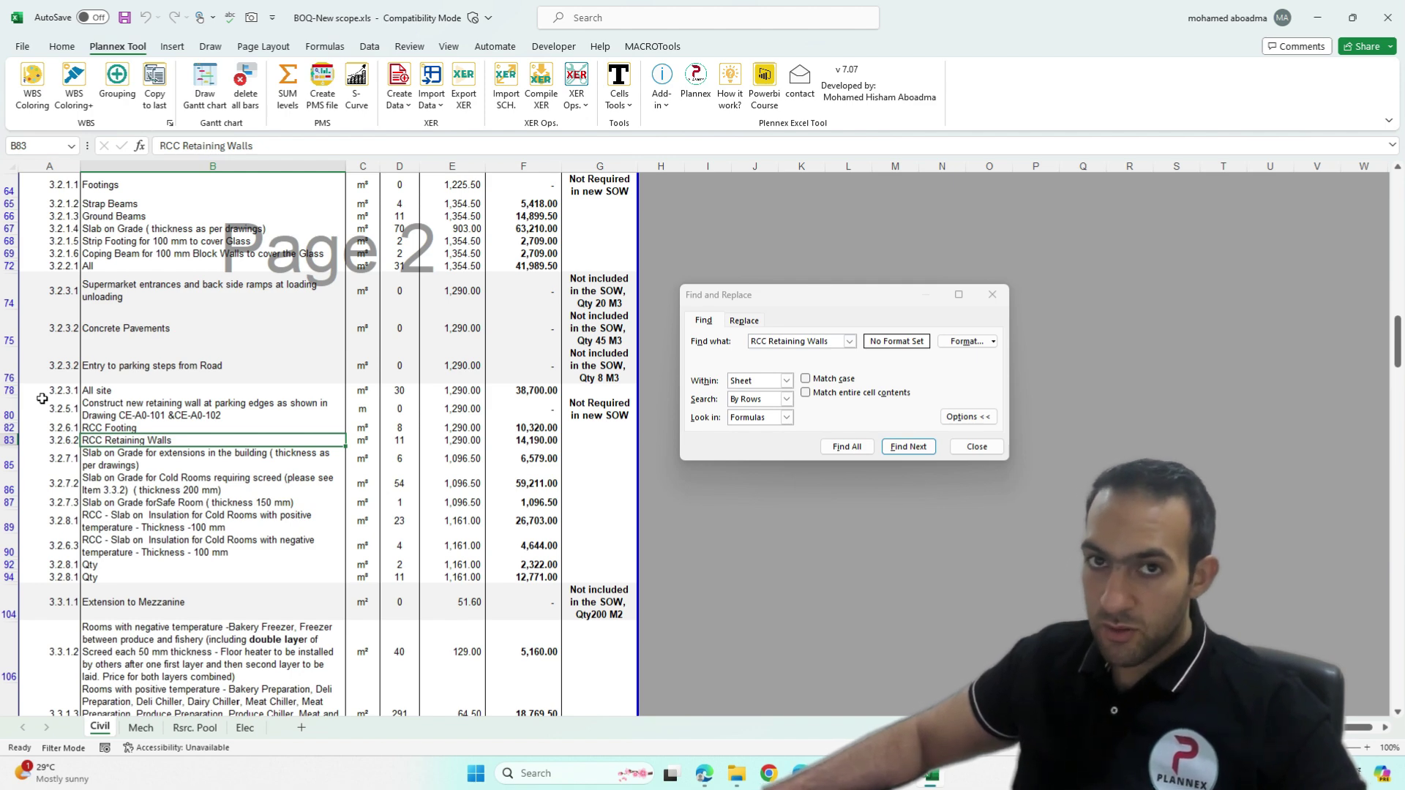
{"action": "left_click", "coordinate": [71, 440]}
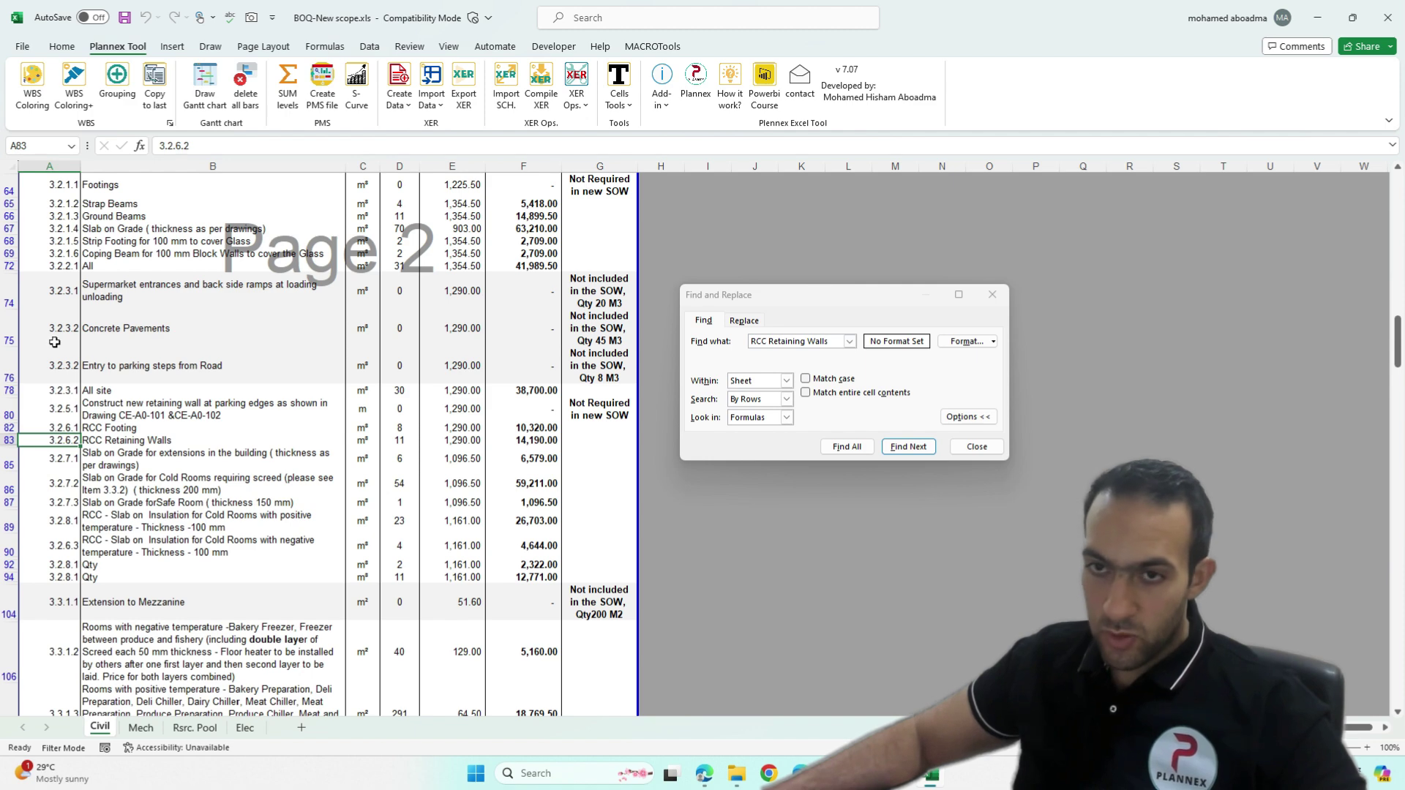
{"action": "scroll", "coordinate": [53, 382], "scroll_direction": "up", "scroll_amount": 3}
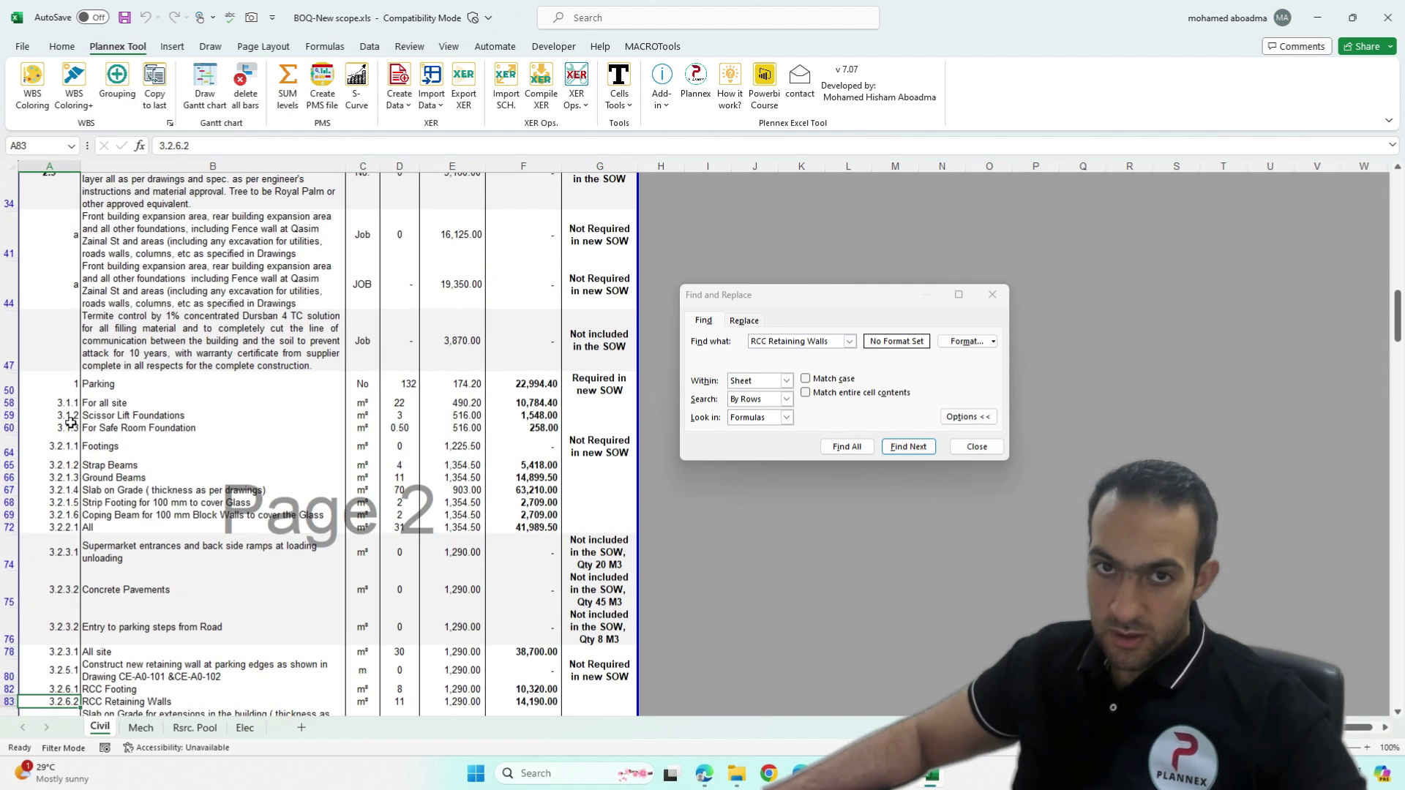
{"action": "scroll", "coordinate": [70, 423], "scroll_direction": "up", "scroll_amount": 1}
{"action": "scroll", "coordinate": [70, 431], "scroll_direction": "down", "scroll_amount": 2}
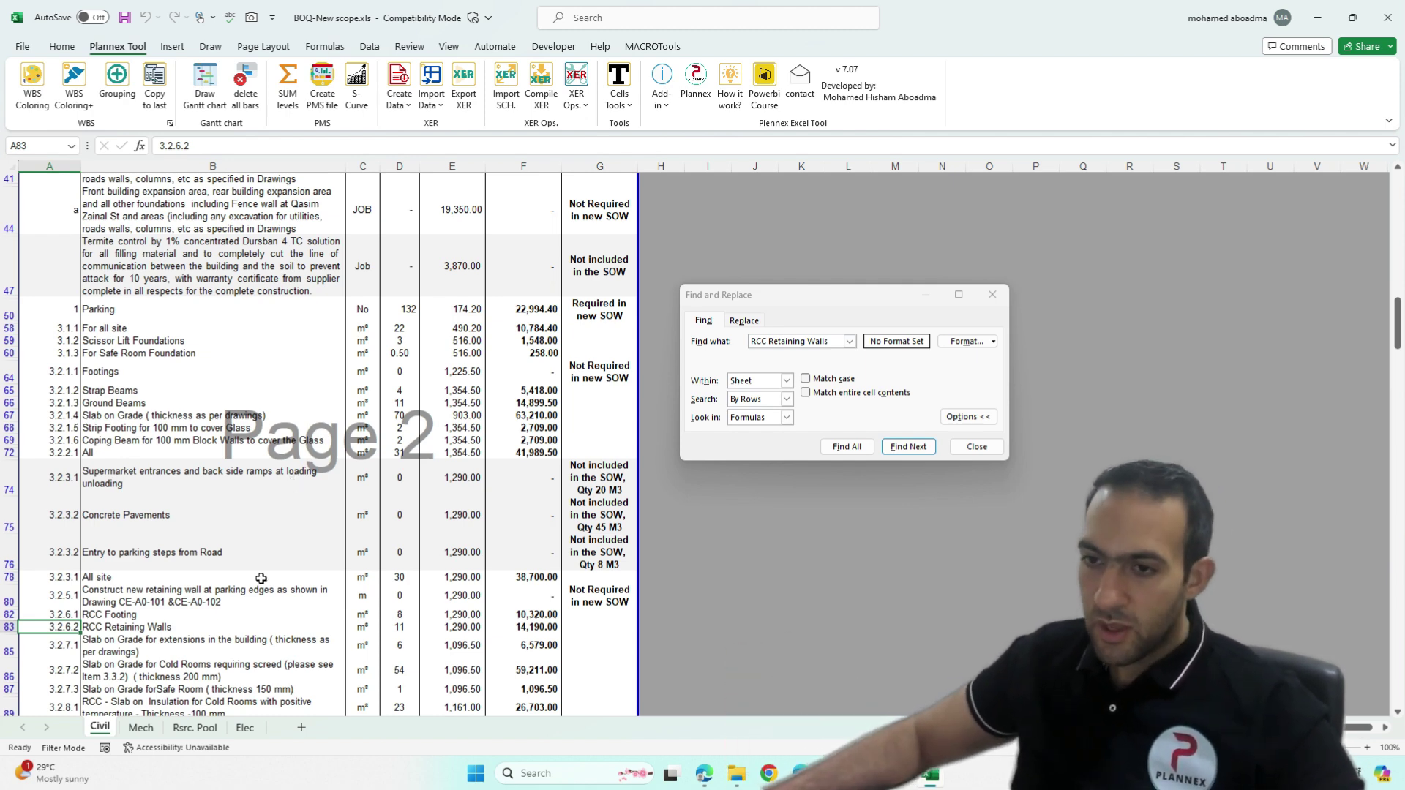
{"action": "key", "text": "alt+Tab"}
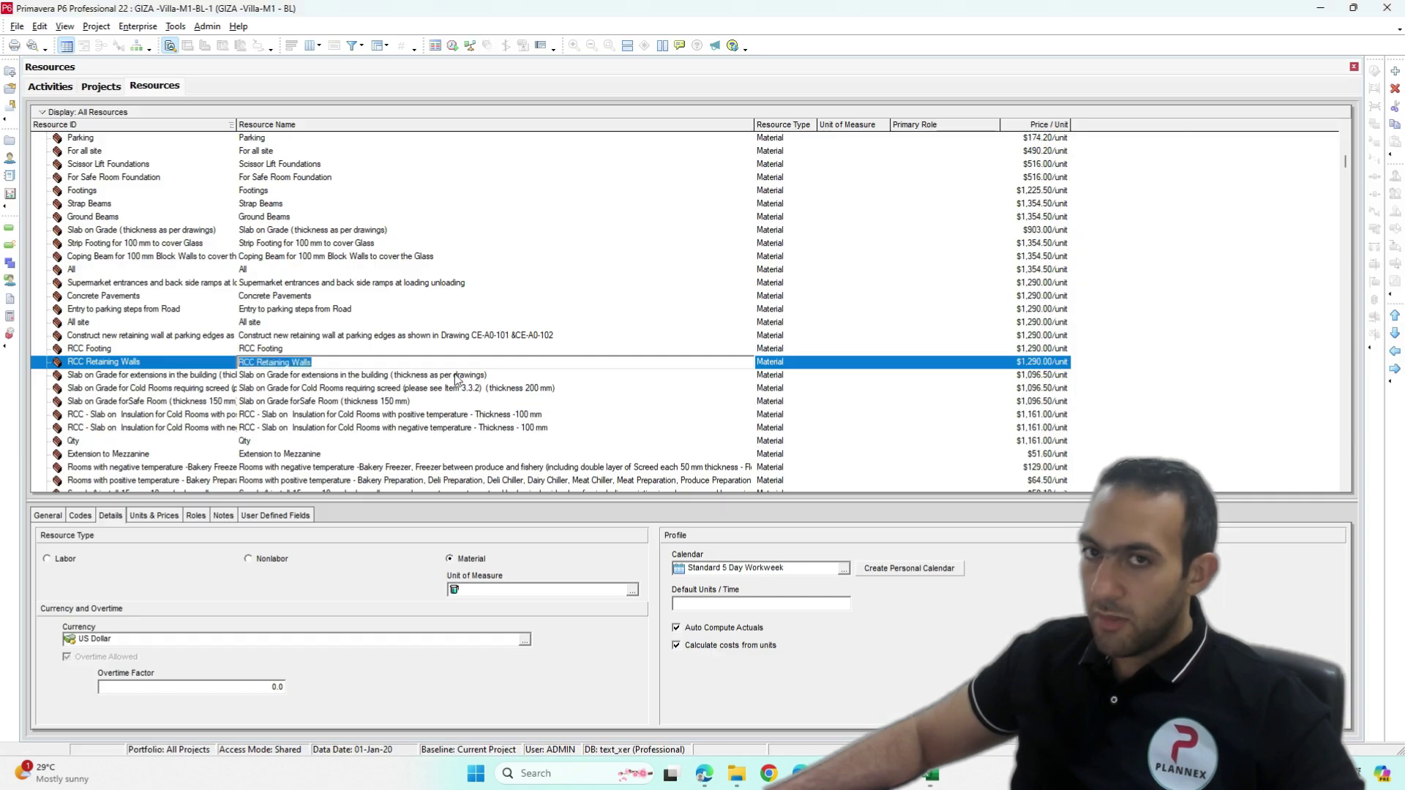
{"action": "left_click", "coordinate": [380, 414]}
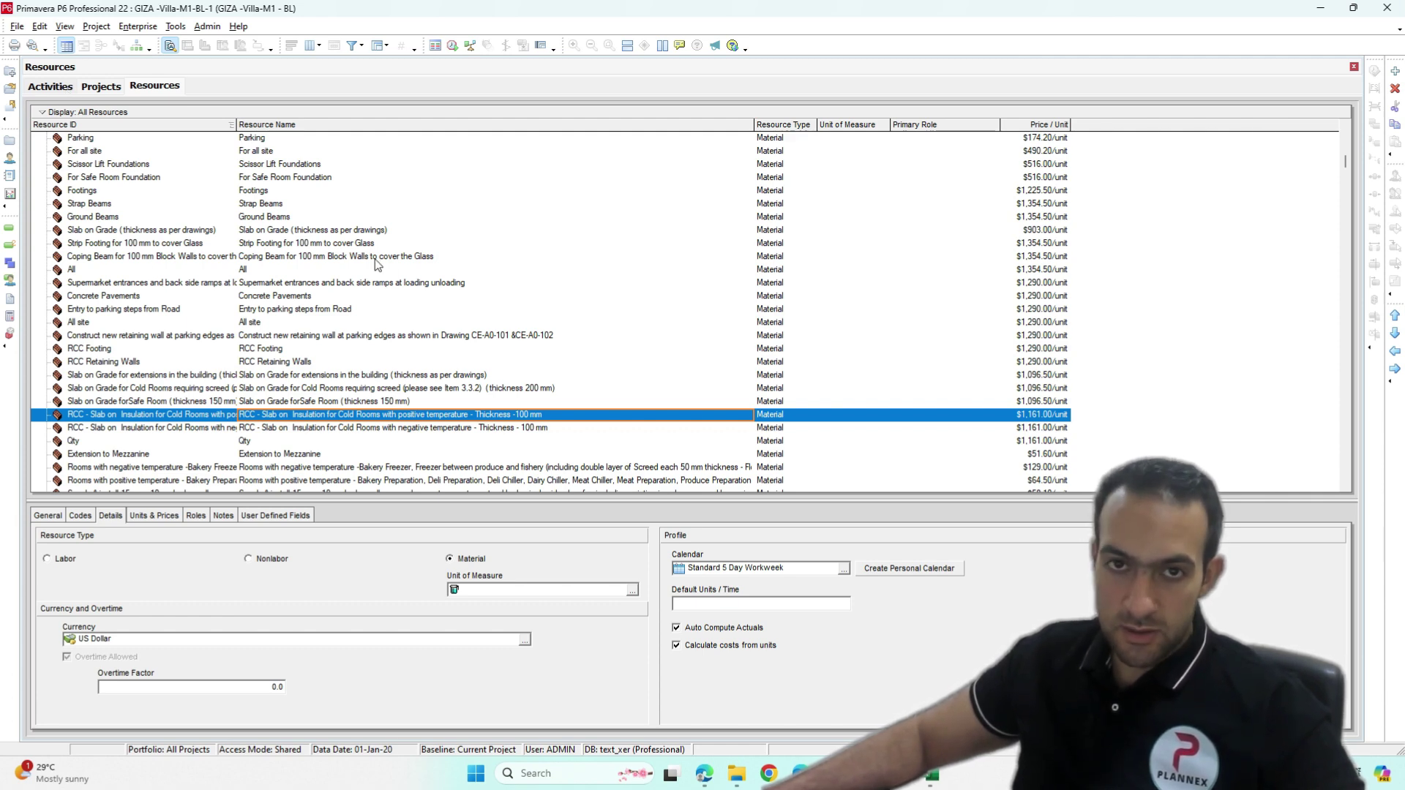
Step: Return to the BOQ workbook in Excel and view the Plannex options for creating XER data
{"action": "left_click", "coordinate": [931, 776]}
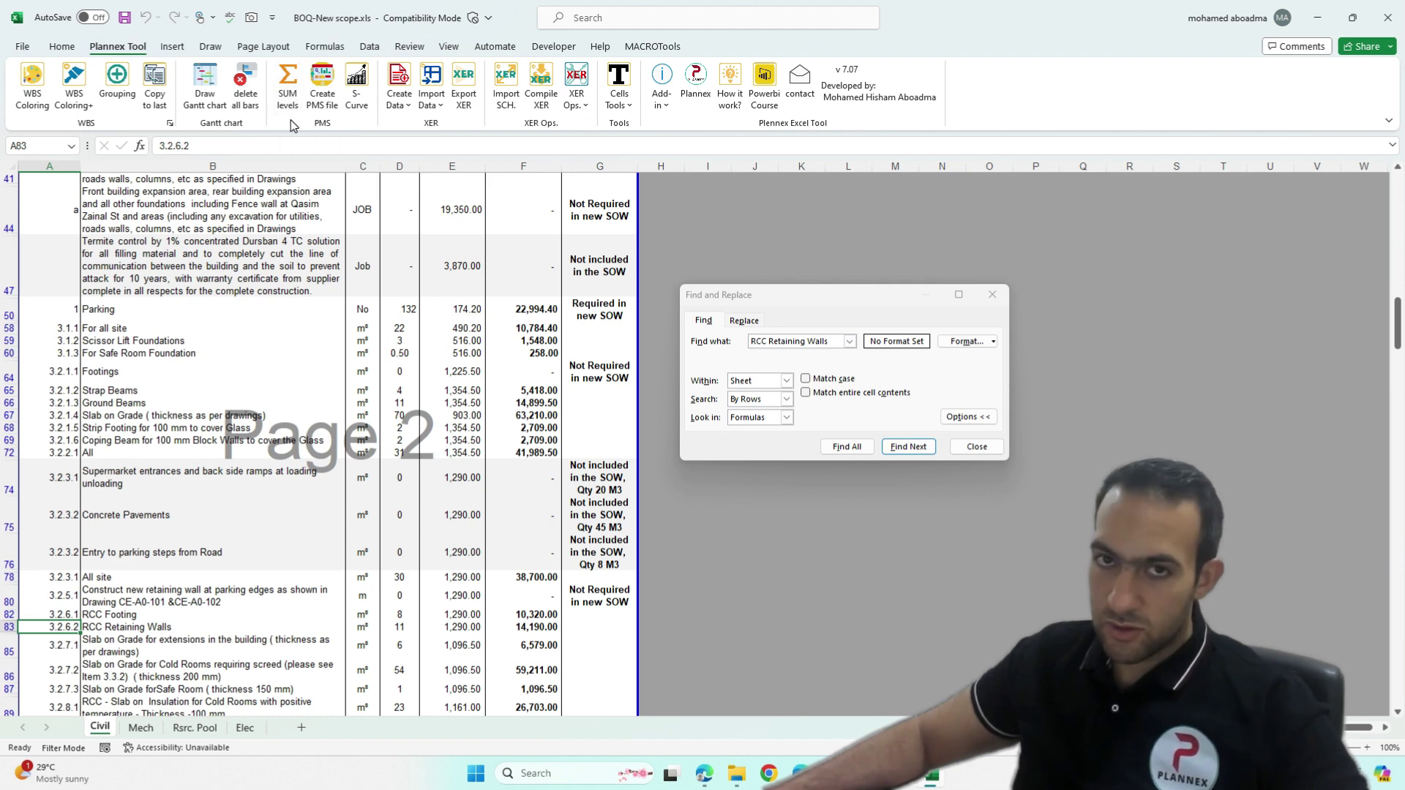
{"action": "left_click", "coordinate": [399, 115]}
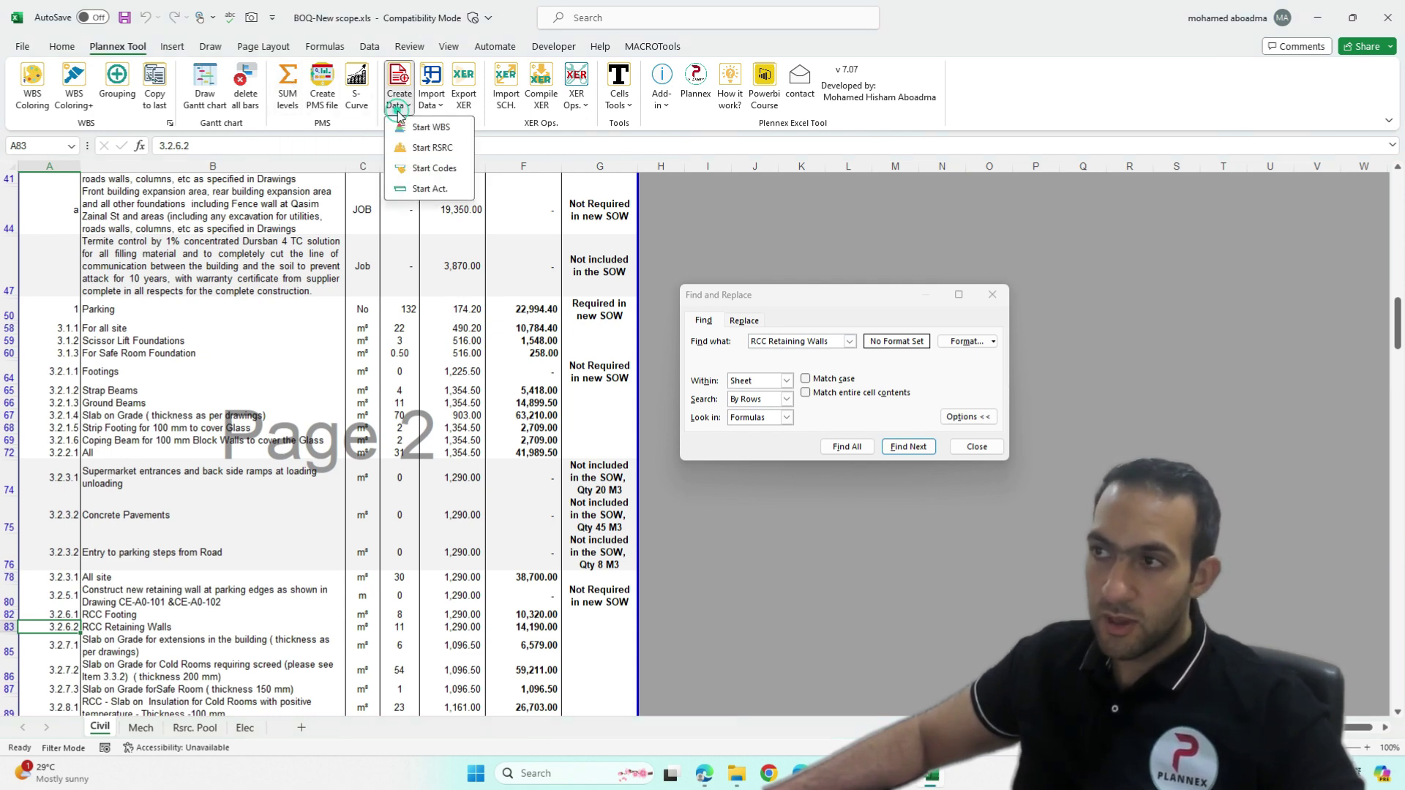
{"action": "left_click", "coordinate": [538, 328]}
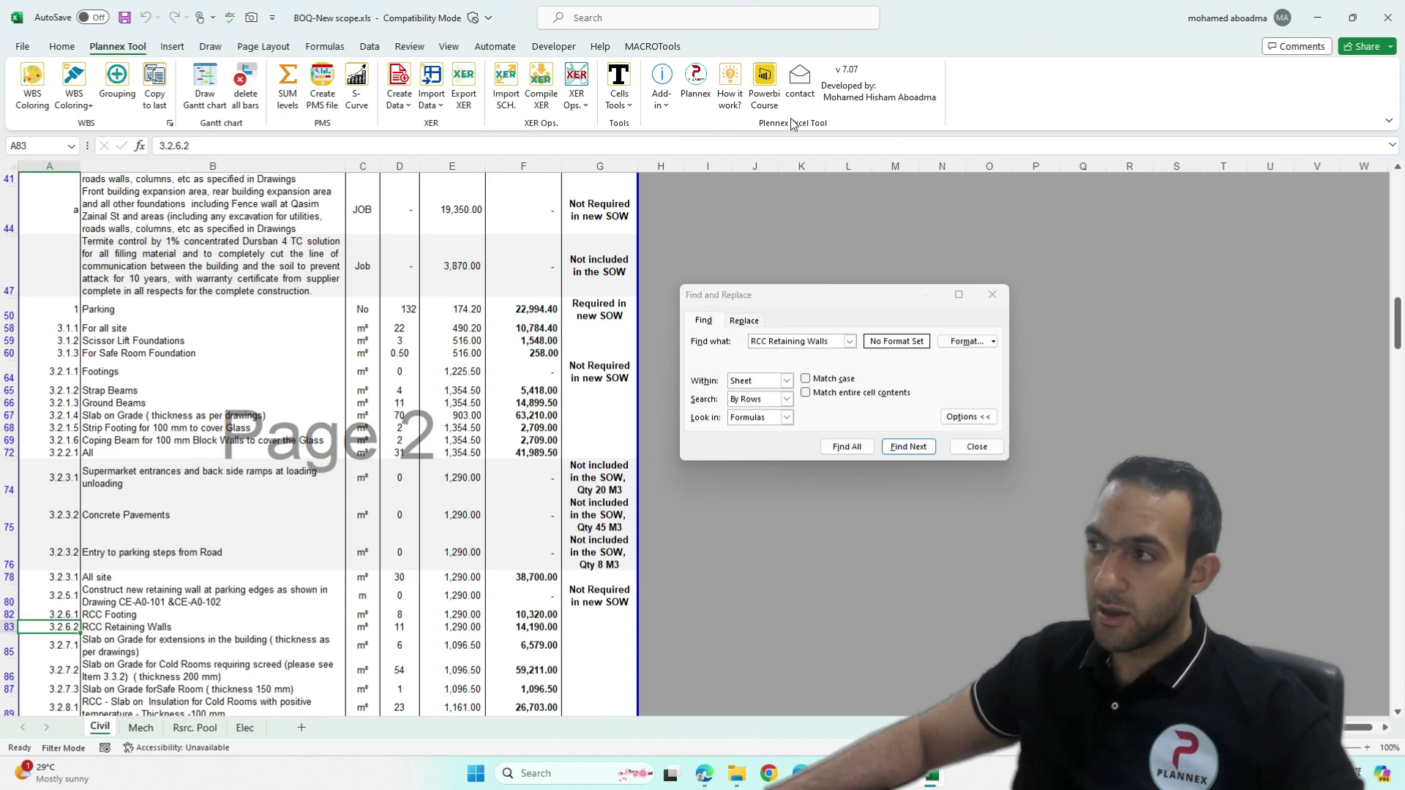